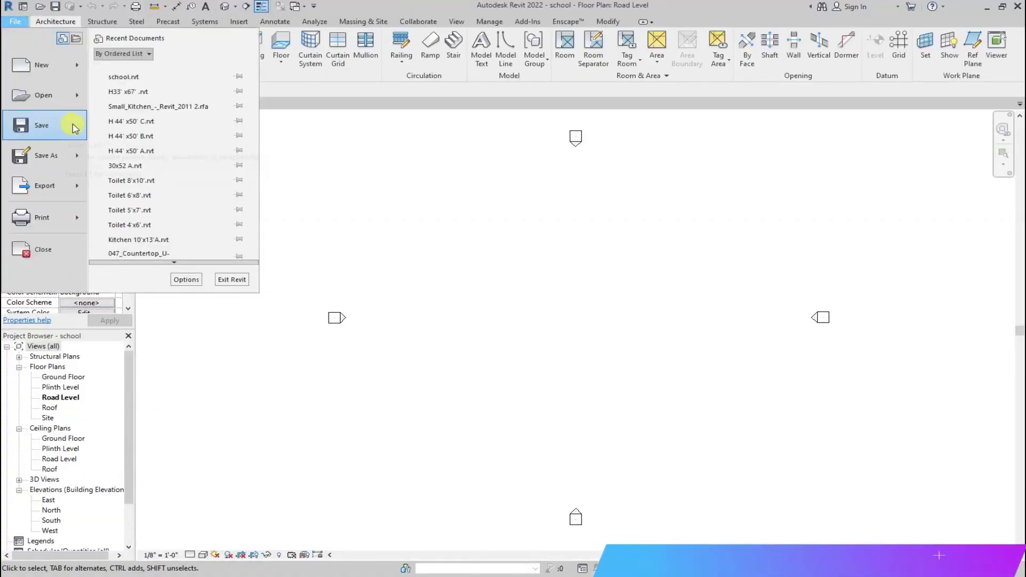
- Create a new project from the English-Imperial default.rte template and close the Road Level view
{"action": "left_click", "coordinate": [555, 268]}
{"action": "left_click", "coordinate": [465, 289]}
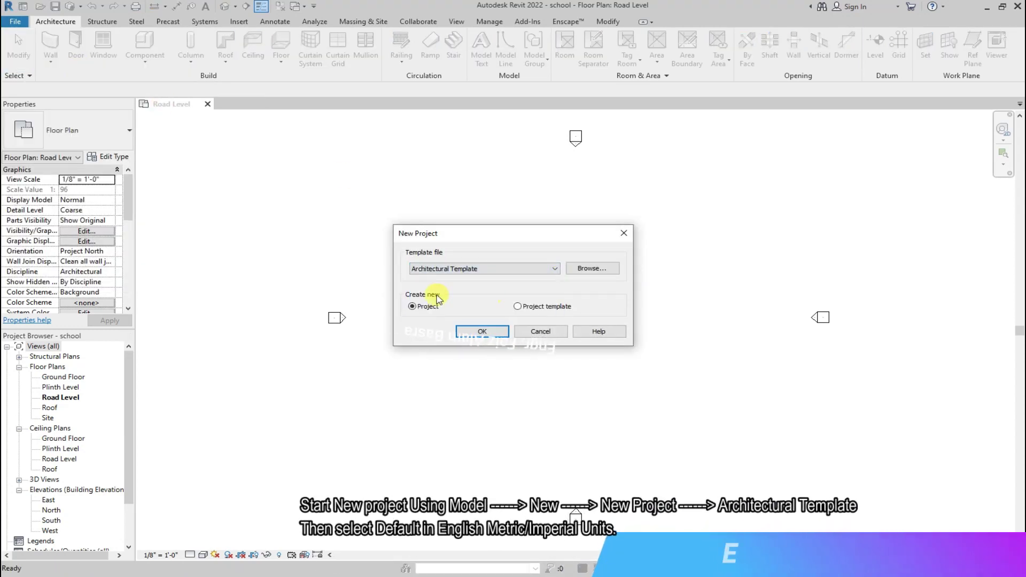
{"action": "left_click", "coordinate": [592, 268]}
{"action": "left_click", "coordinate": [855, 190]}
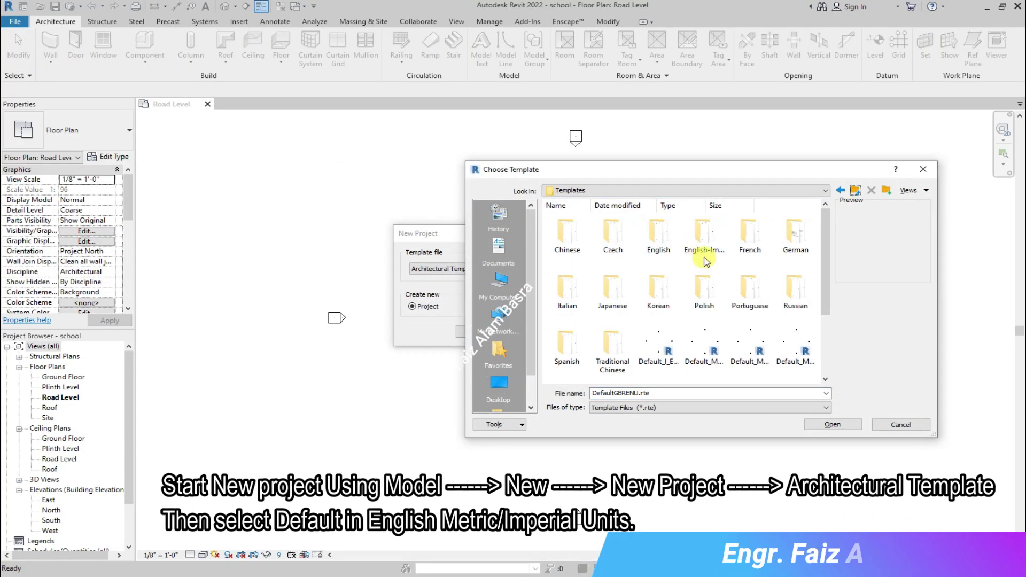
{"action": "double_click", "coordinate": [708, 235]}
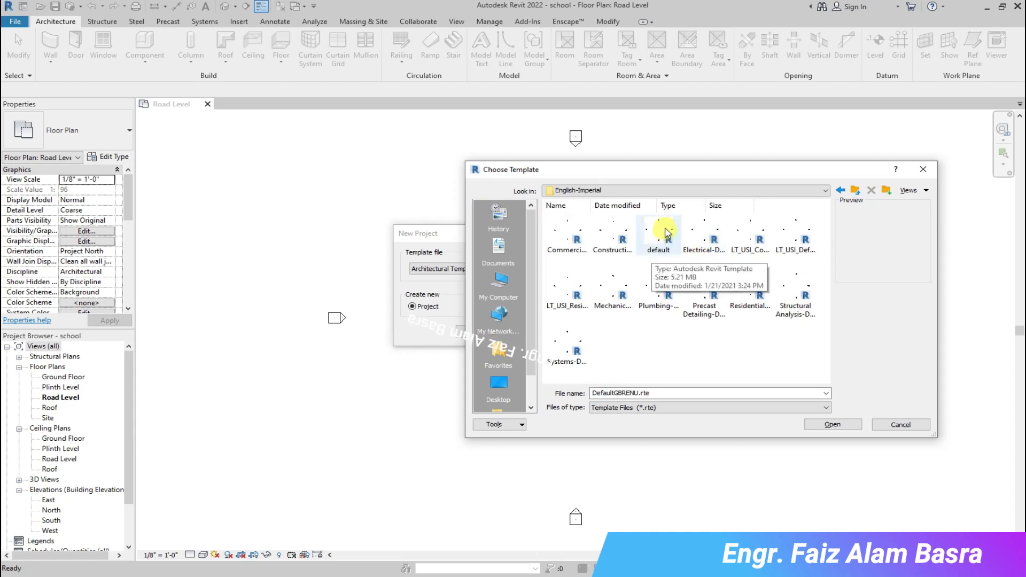
{"action": "left_click", "coordinate": [660, 235]}
{"action": "left_click", "coordinate": [832, 424]}
{"action": "left_click", "coordinate": [485, 332]}
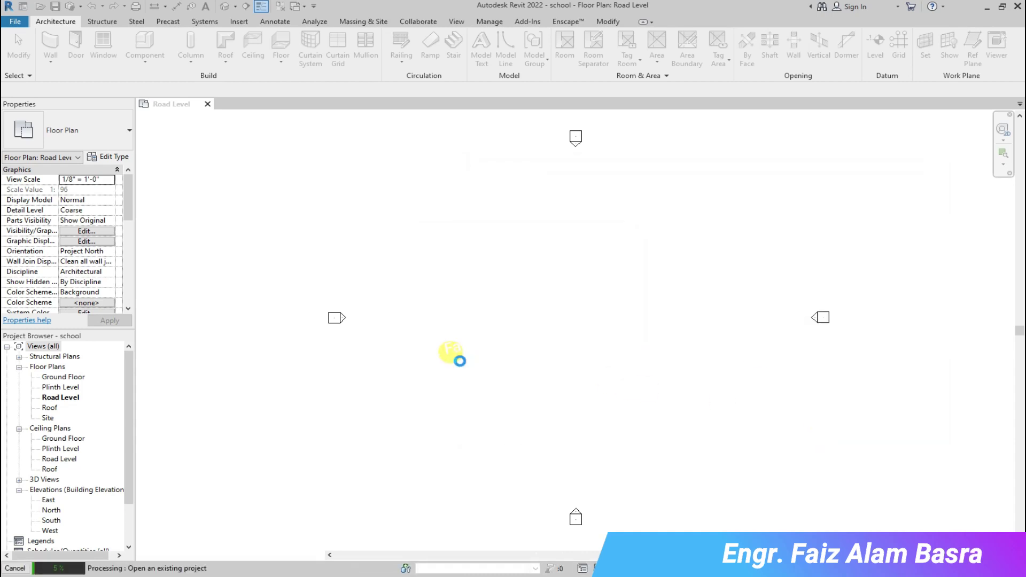
{"action": "left_click", "coordinate": [207, 105]}
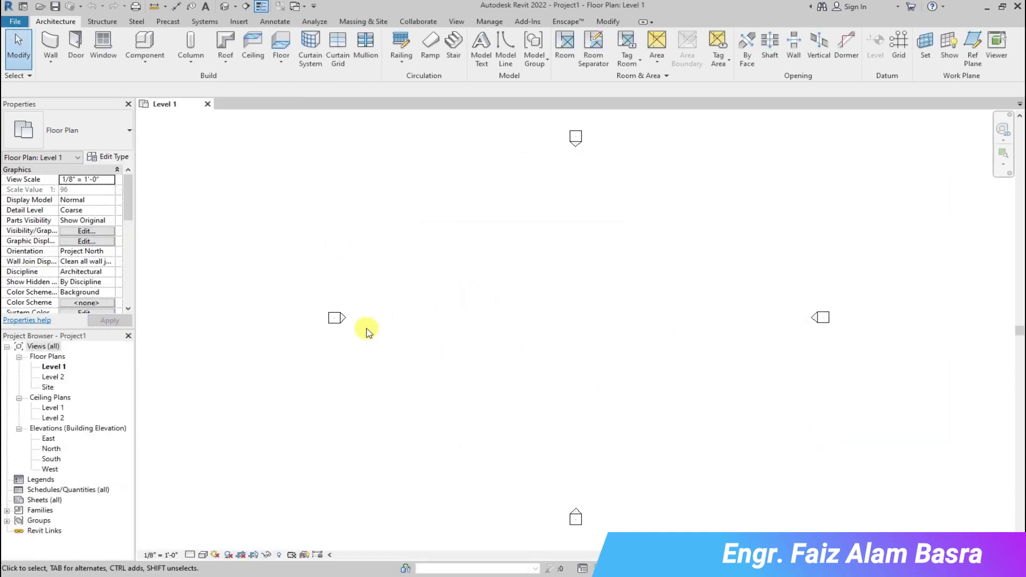
- Open the East elevation view, passing through the default 3D view
{"action": "left_click", "coordinate": [225, 6]}
{"action": "scroll", "coordinate": [222, 342], "scroll_direction": "down", "scroll_amount": 5}
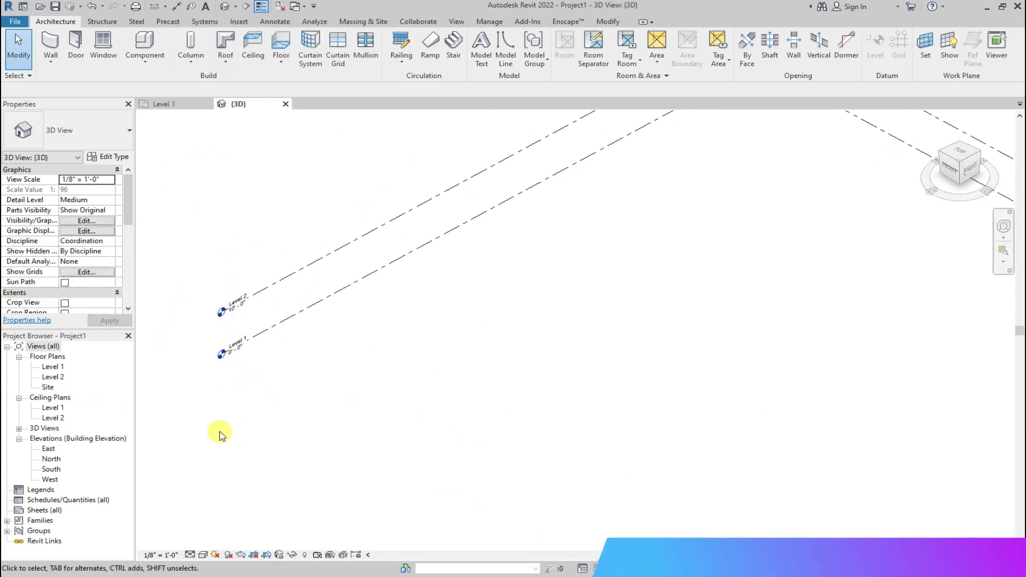
{"action": "double_click", "coordinate": [48, 450]}
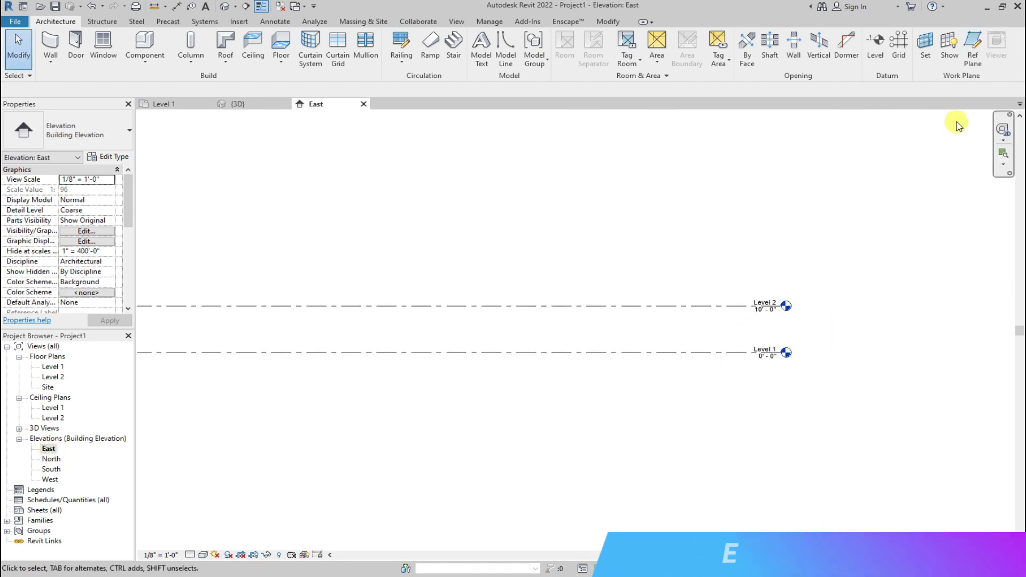
- Draw a new level at -1'-6" below Level 1
{"action": "left_click", "coordinate": [876, 44]}
{"action": "scroll", "coordinate": [291, 339], "scroll_direction": "up", "scroll_amount": 2}
{"action": "scroll", "coordinate": [278, 343], "scroll_direction": "up", "scroll_amount": 2}
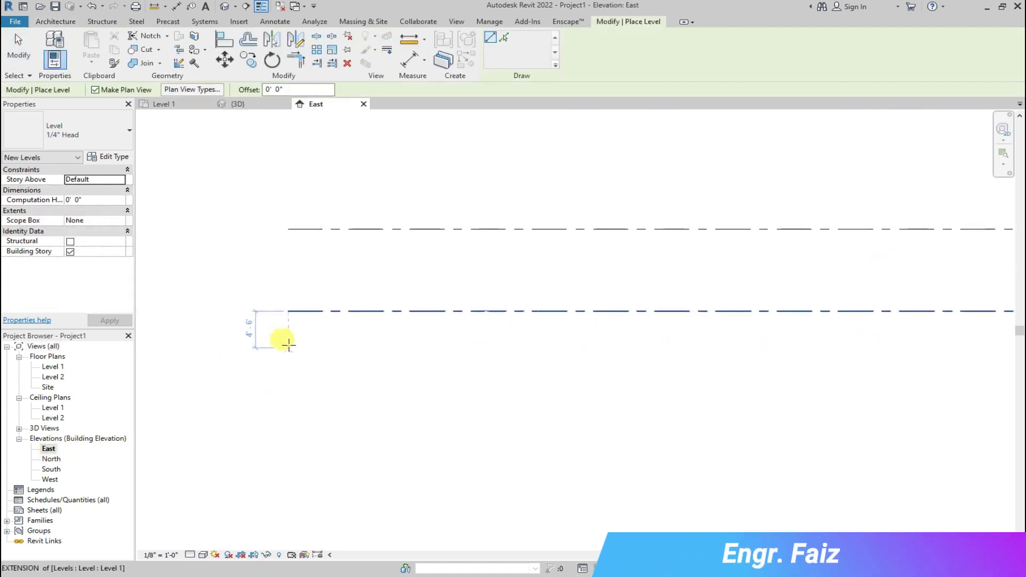
{"action": "scroll", "coordinate": [287, 334], "scroll_direction": "up", "scroll_amount": 2}
{"action": "scroll", "coordinate": [280, 327], "scroll_direction": "up", "scroll_amount": 2}
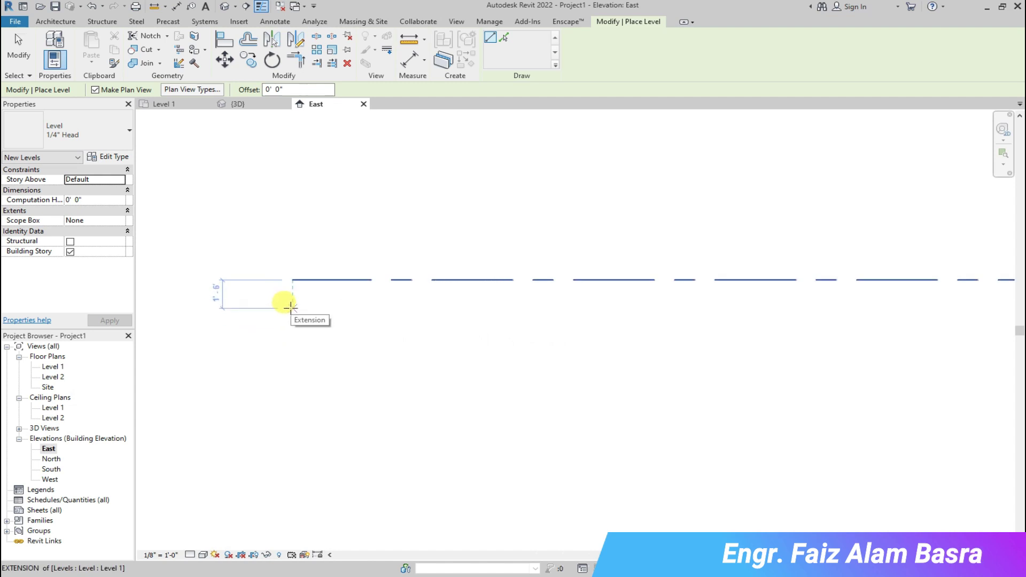
{"action": "left_click", "coordinate": [291, 307]}
{"action": "scroll", "coordinate": [208, 306], "scroll_direction": "down", "scroll_amount": 2}
{"action": "scroll", "coordinate": [216, 309], "scroll_direction": "down", "scroll_amount": 3}
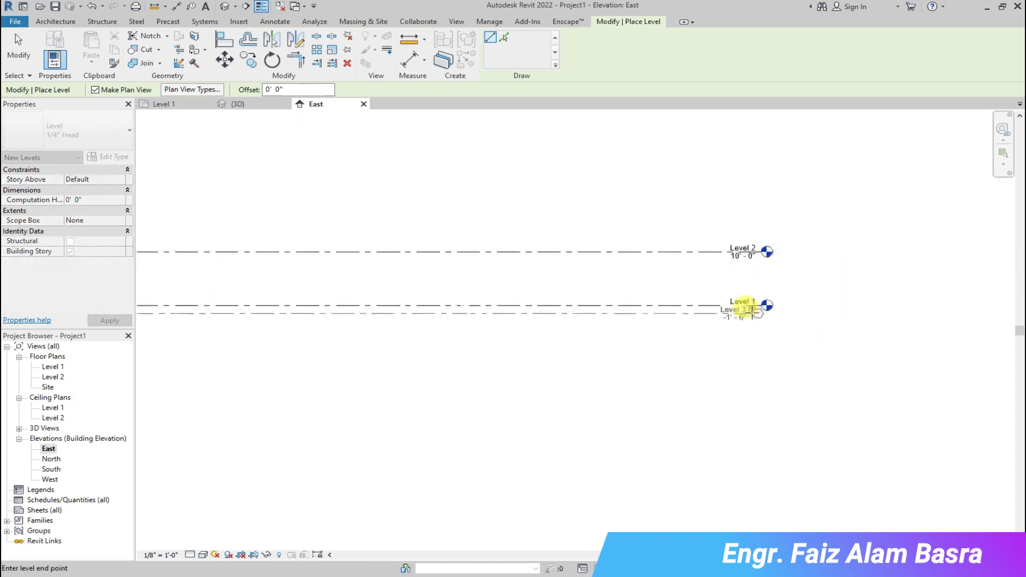
{"action": "scroll", "coordinate": [754, 313], "scroll_direction": "up", "scroll_amount": 5}
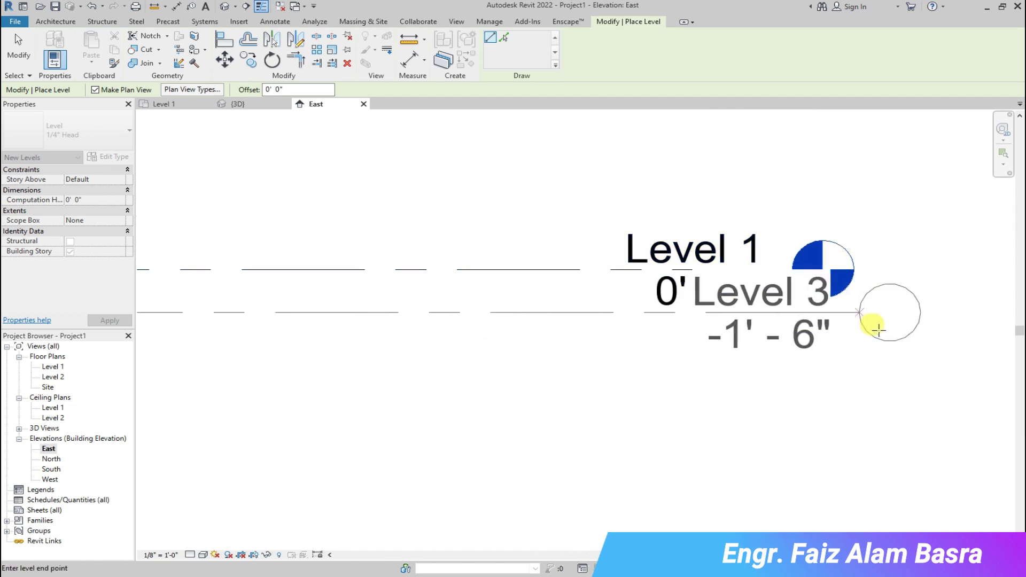
{"action": "left_click", "coordinate": [926, 332]}
- Draw a second new level at -2'-6" and finish placing levels
{"action": "scroll", "coordinate": [801, 326], "scroll_direction": "down", "scroll_amount": 3}
{"action": "scroll", "coordinate": [390, 407], "scroll_direction": "down", "scroll_amount": 3}
{"action": "scroll", "coordinate": [211, 252], "scroll_direction": "up", "scroll_amount": 4}
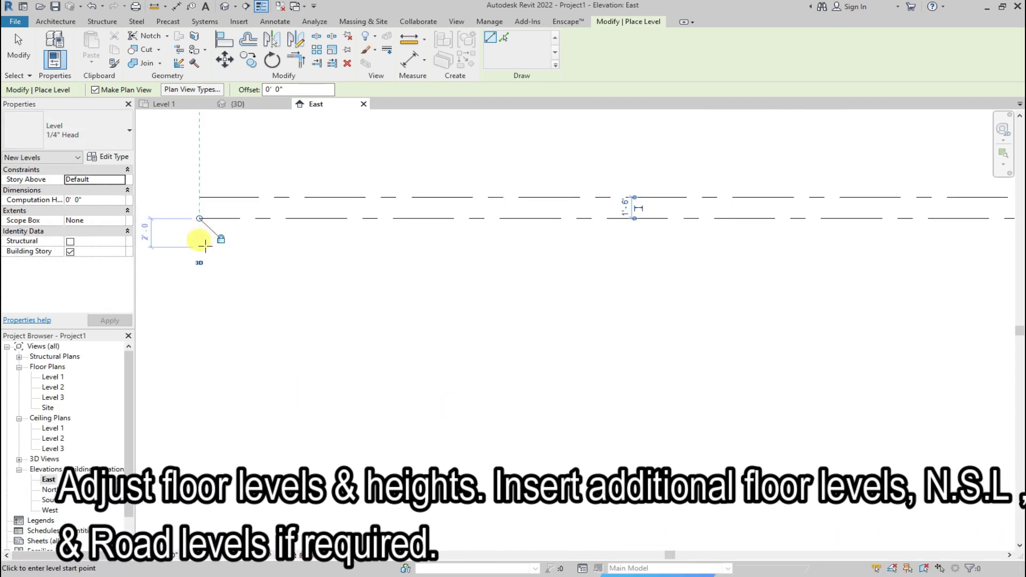
{"action": "scroll", "coordinate": [207, 244], "scroll_direction": "up", "scroll_amount": 1}
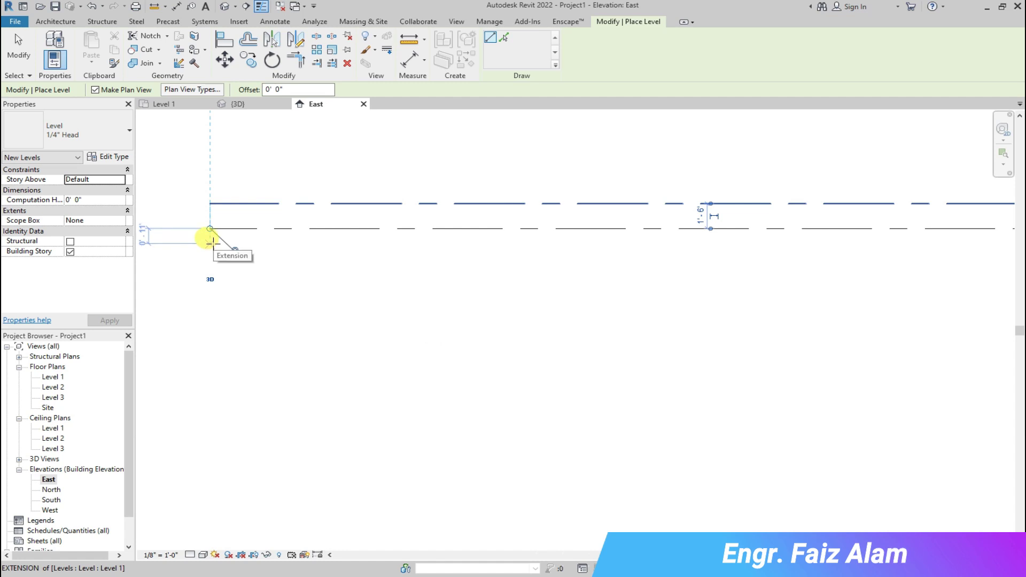
{"action": "left_click", "coordinate": [210, 229]}
{"action": "scroll", "coordinate": [211, 239], "scroll_direction": "down", "scroll_amount": 2}
{"action": "scroll", "coordinate": [183, 247], "scroll_direction": "down", "scroll_amount": 2}
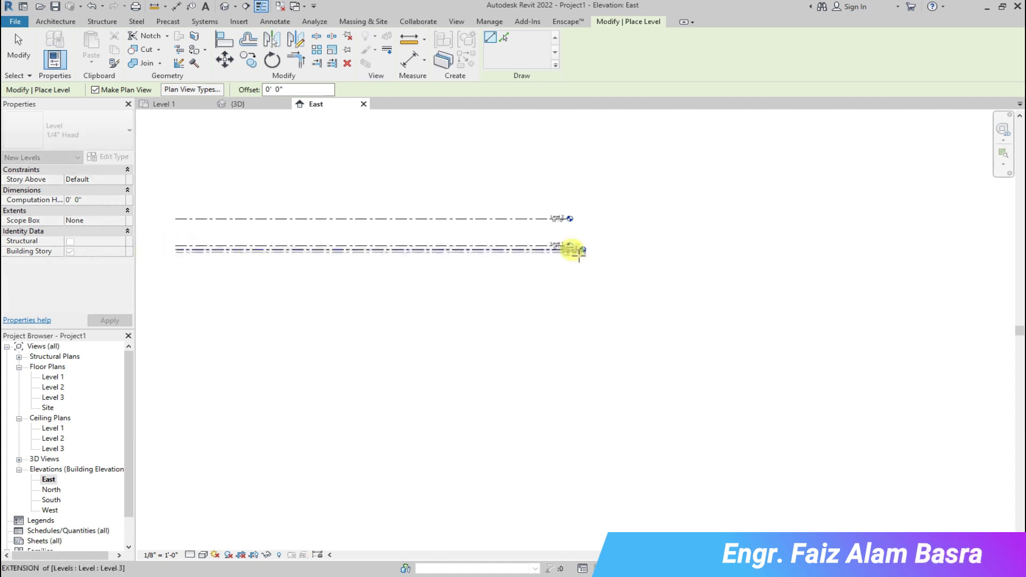
{"action": "scroll", "coordinate": [611, 255], "scroll_direction": "up", "scroll_amount": 5}
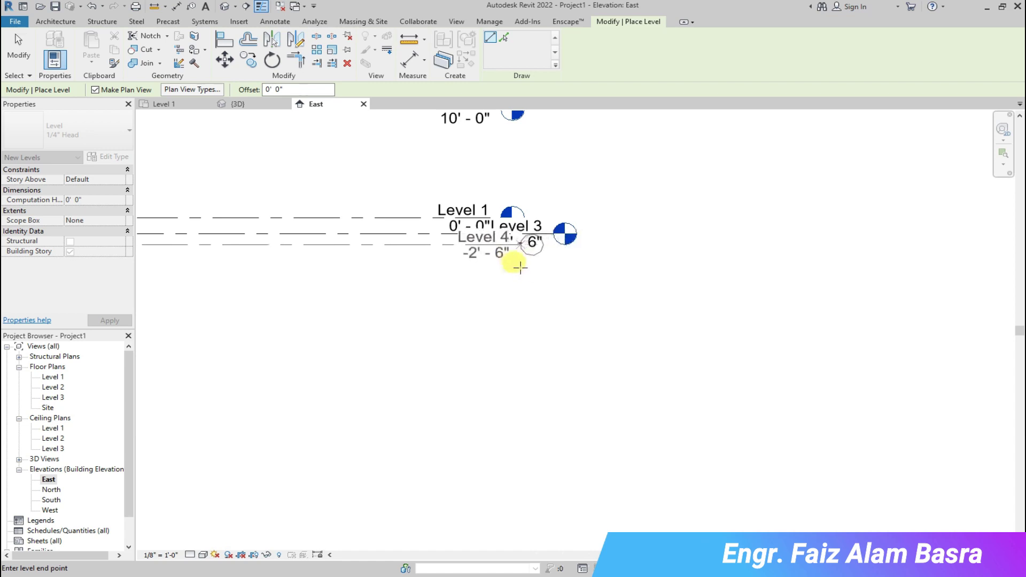
{"action": "left_click", "coordinate": [626, 261]}
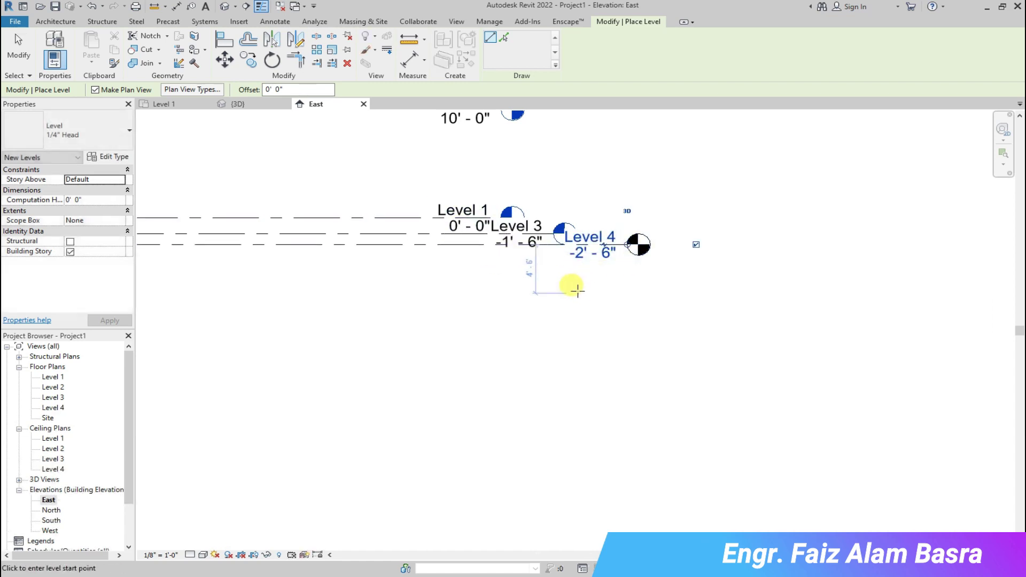
{"action": "scroll", "coordinate": [486, 229], "scroll_direction": "up", "scroll_amount": 2}
{"action": "left_click", "coordinate": [29, 57]}
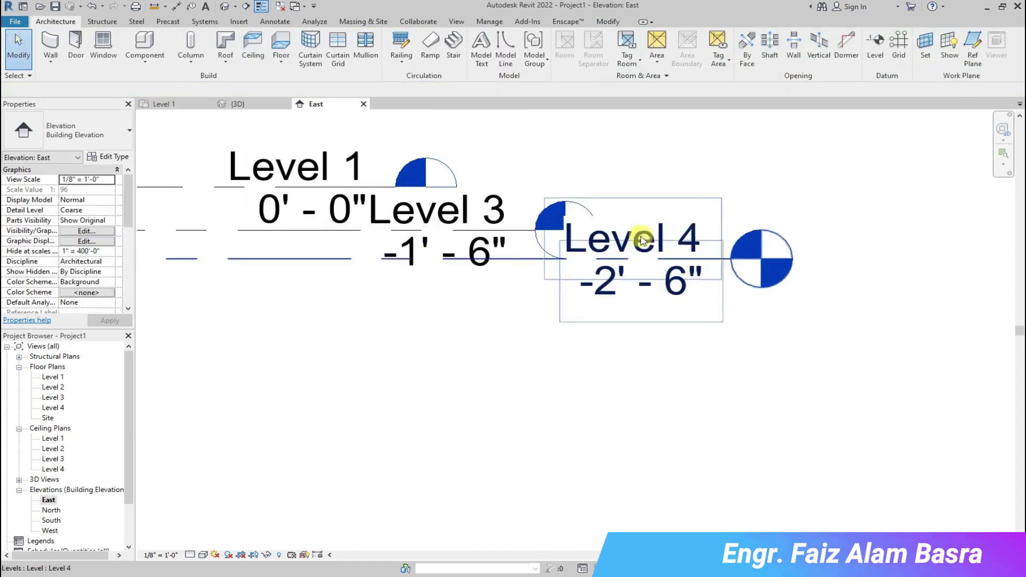
{"action": "scroll", "coordinate": [454, 277], "scroll_direction": "down", "scroll_amount": 1}
{"action": "left_click", "coordinate": [420, 249]}
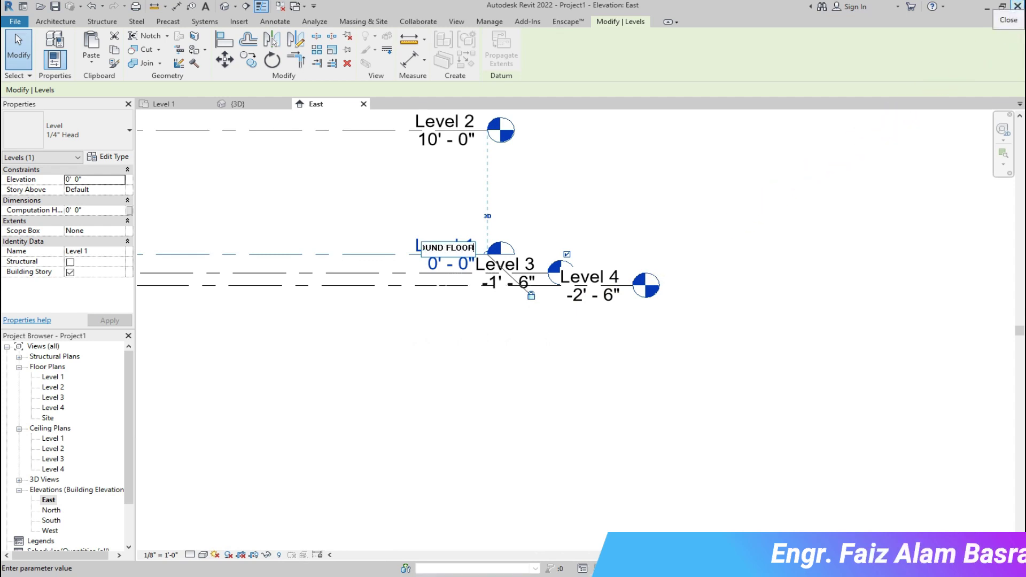
- Rename Level 1 to GROUND FLOOR and Level 2 to ROOF, including their matching views
{"action": "key", "text": "Return"}
{"action": "left_click", "coordinate": [587, 294]}
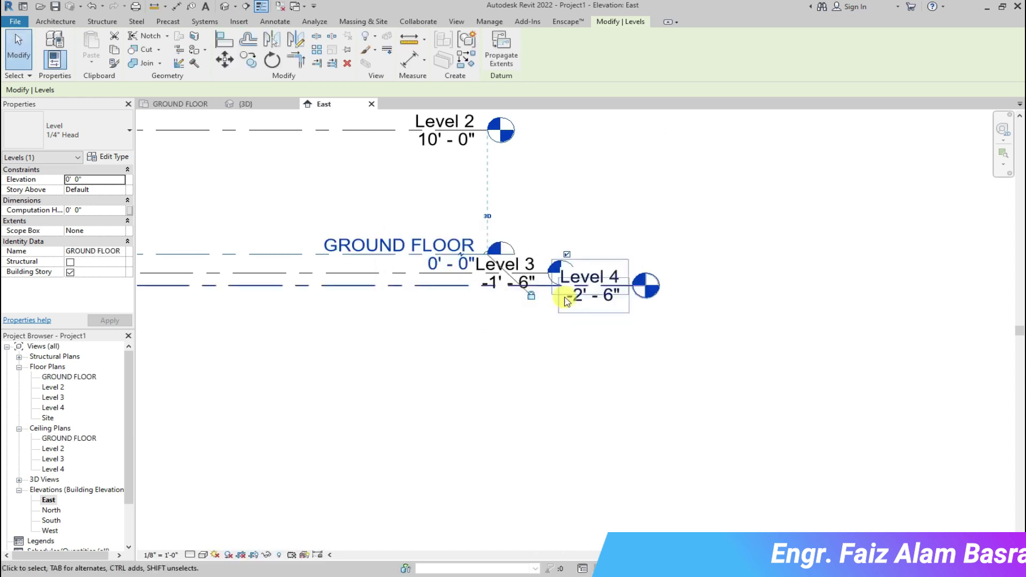
{"action": "double_click", "coordinate": [420, 122]}
{"action": "type", "text": "ROOF"}
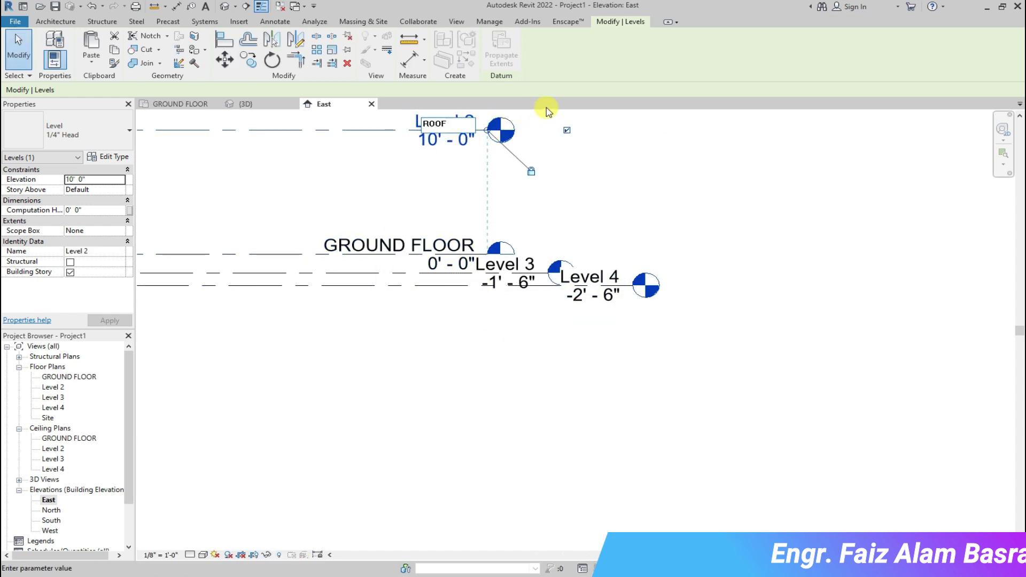
{"action": "key", "text": "Return"}
{"action": "left_click", "coordinate": [558, 293]}
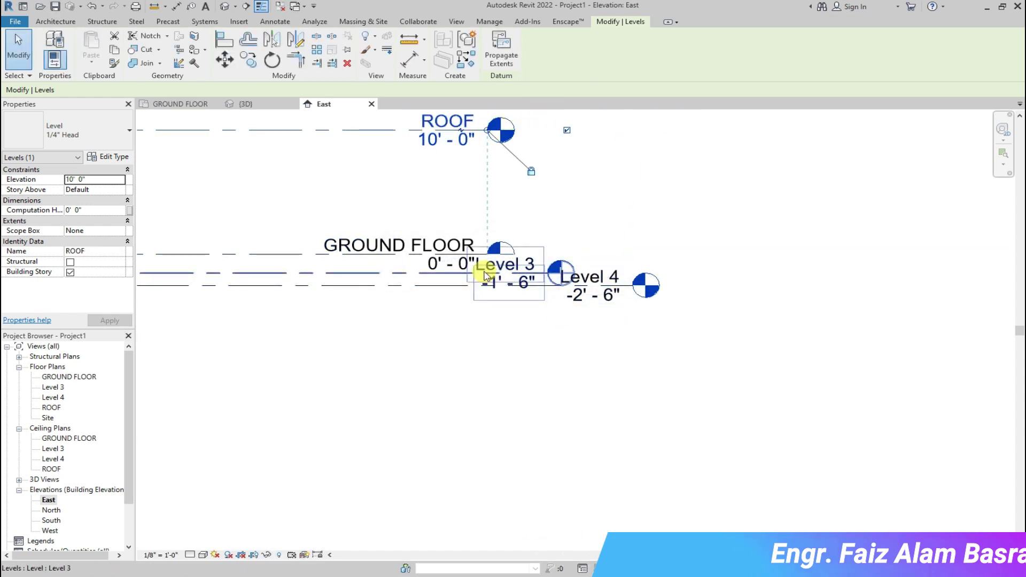
- Rename Level 3 to PLINTH LEVEL and Level 4 to N.G.L, including their matching views
{"action": "scroll", "coordinate": [486, 267], "scroll_direction": "up", "scroll_amount": 2}
{"action": "left_click", "coordinate": [534, 262]}
{"action": "left_click", "coordinate": [545, 263]}
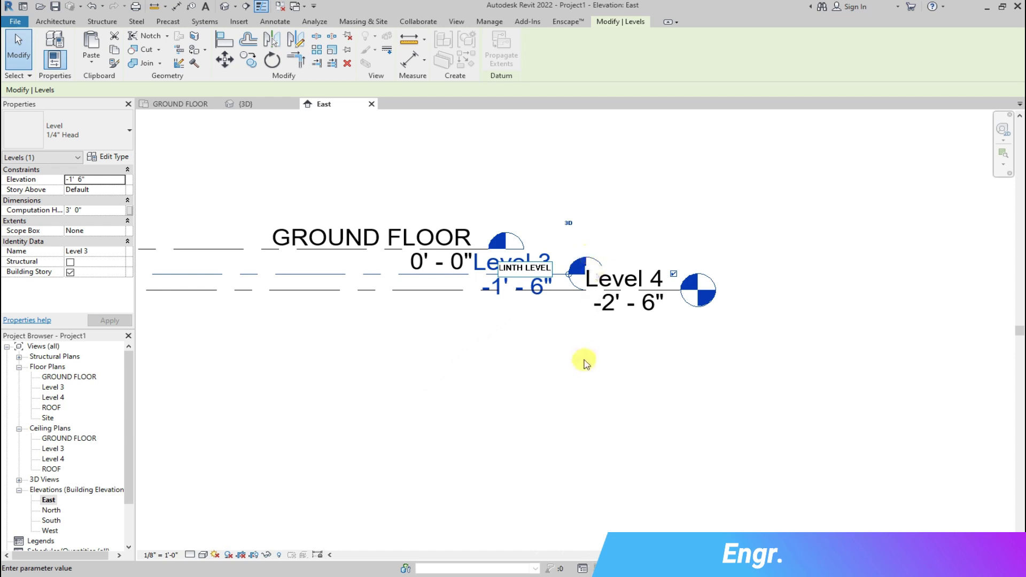
{"action": "key", "text": "Return"}
{"action": "left_click", "coordinate": [594, 294]}
{"action": "left_click", "coordinate": [642, 276]}
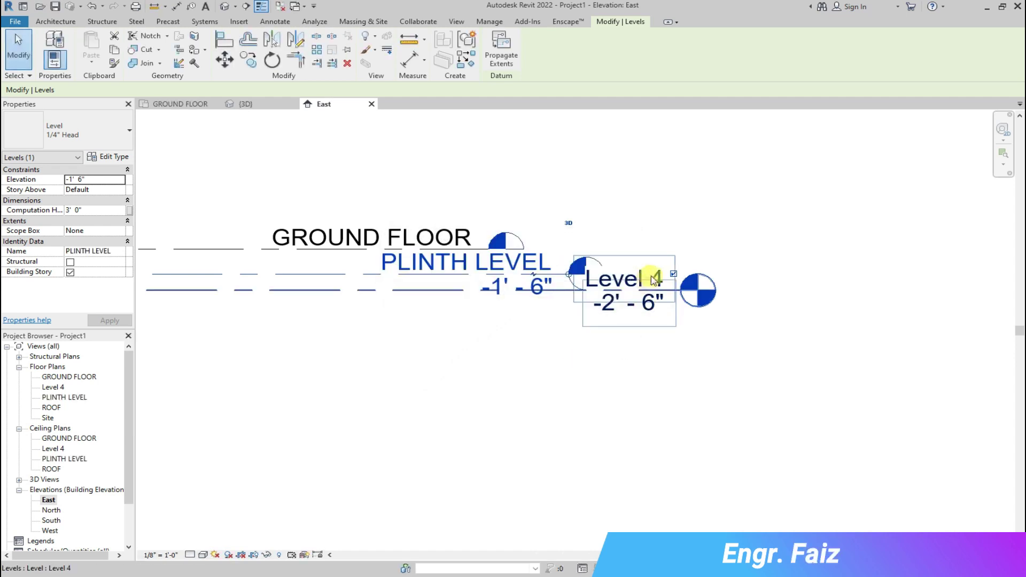
{"action": "left_click", "coordinate": [622, 283]}
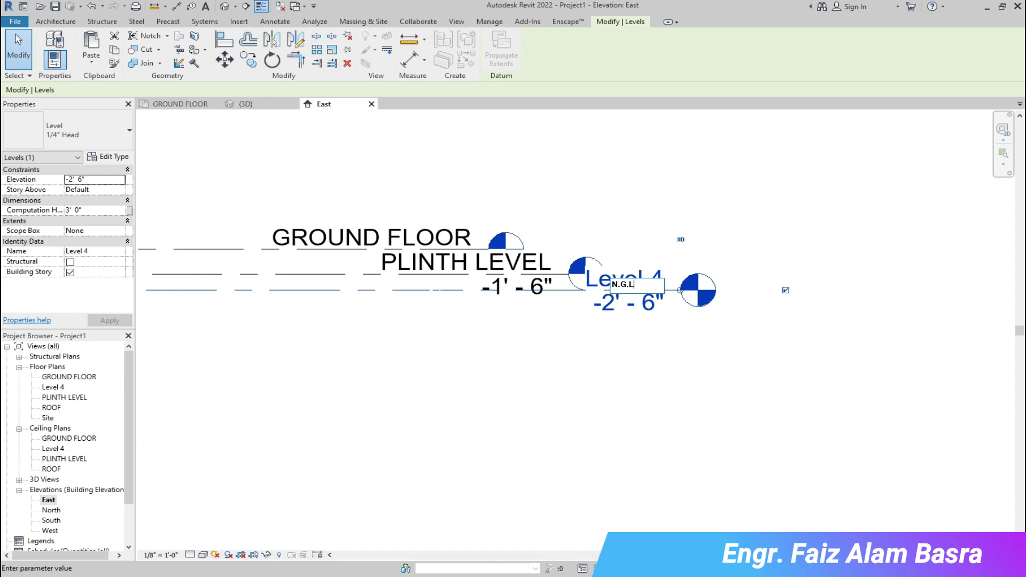
{"action": "type", "text": "N.G.L"}
{"action": "key", "text": "Return"}
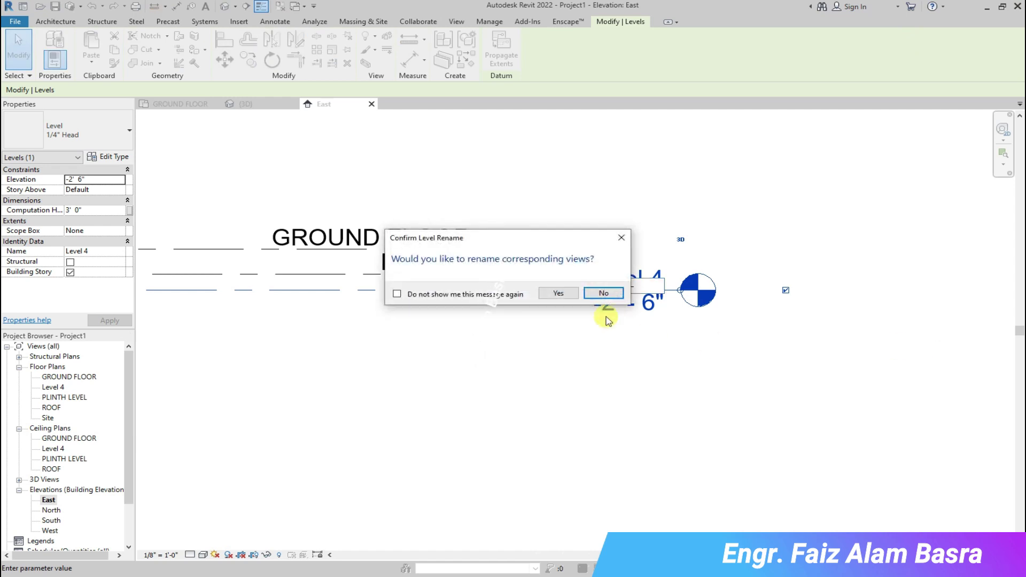
{"action": "left_click", "coordinate": [559, 294]}
{"action": "scroll", "coordinate": [720, 324], "scroll_direction": "down", "scroll_amount": 1}
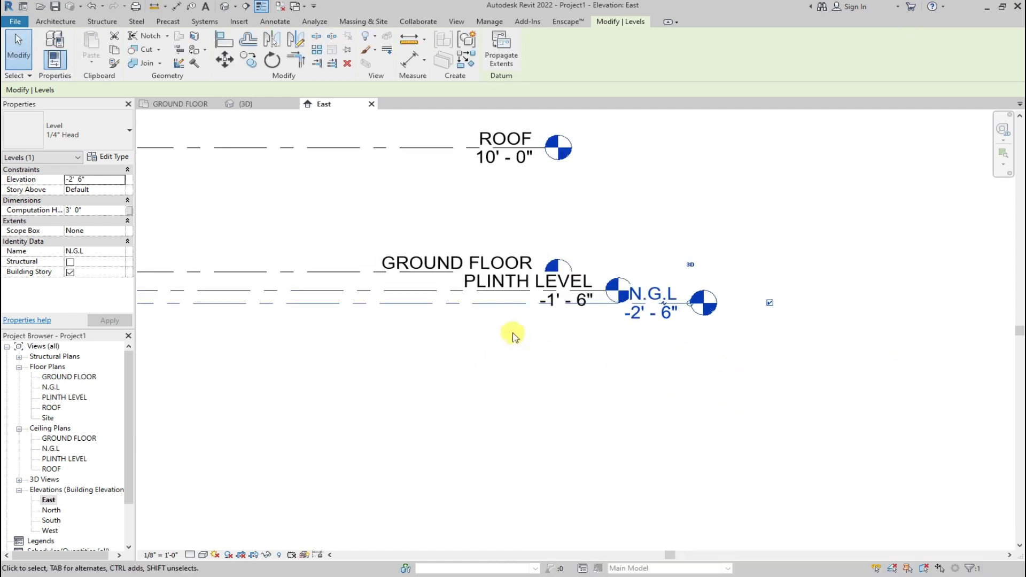
{"action": "scroll", "coordinate": [762, 389], "scroll_direction": "down", "scroll_amount": 2}
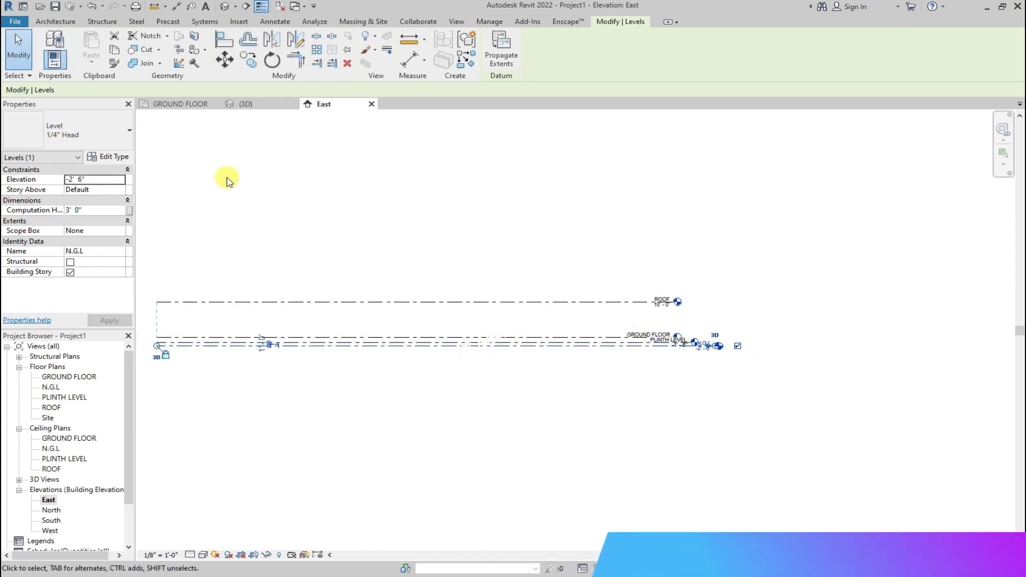
- Look over the GROUND FLOOR plan and 3D view, then return to the East elevation
{"action": "left_click", "coordinate": [170, 106]}
{"action": "left_click", "coordinate": [263, 111]}
{"action": "scroll", "coordinate": [229, 355], "scroll_direction": "up", "scroll_amount": 3}
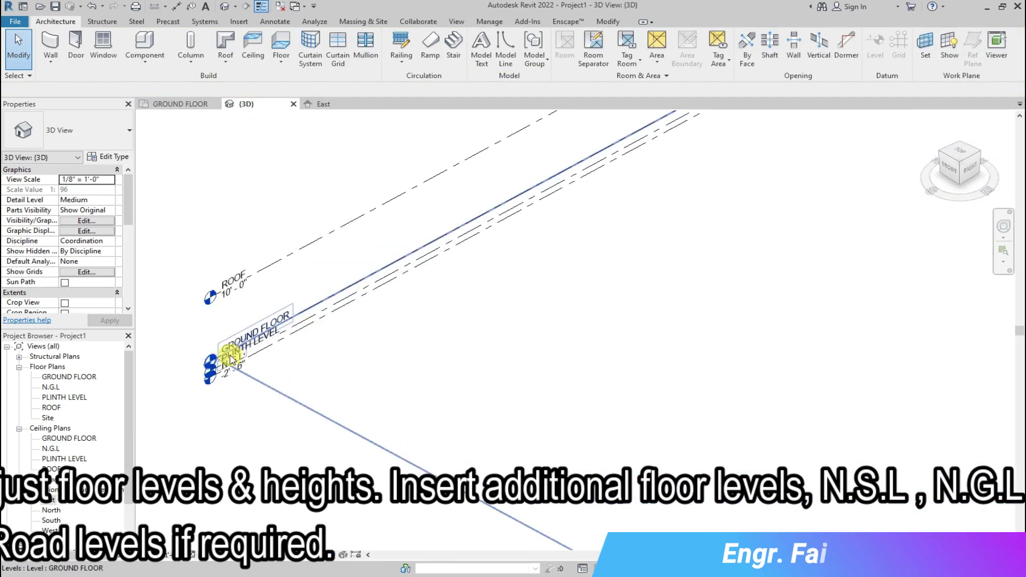
{"action": "scroll", "coordinate": [235, 356], "scroll_direction": "up", "scroll_amount": 2}
{"action": "scroll", "coordinate": [266, 352], "scroll_direction": "up", "scroll_amount": 2}
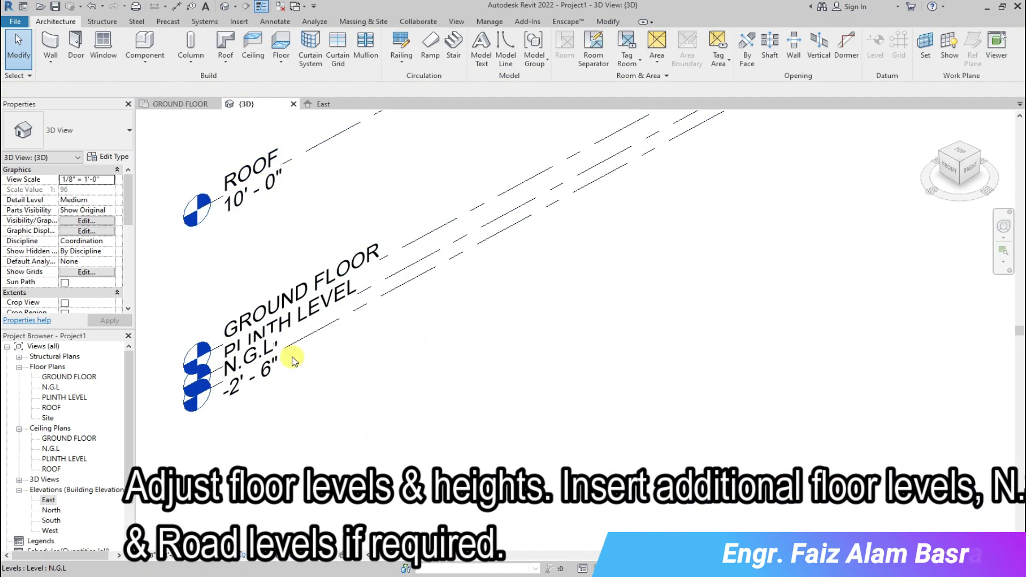
{"action": "left_click", "coordinate": [323, 103]}
{"action": "scroll", "coordinate": [694, 374], "scroll_direction": "up", "scroll_amount": 5}
{"action": "scroll", "coordinate": [616, 342], "scroll_direction": "up", "scroll_amount": 3}
- Change the N.G.L level's elevation to -3'-6"
{"action": "double_click", "coordinate": [616, 342]}
{"action": "type", "text": "-3' 6\""}
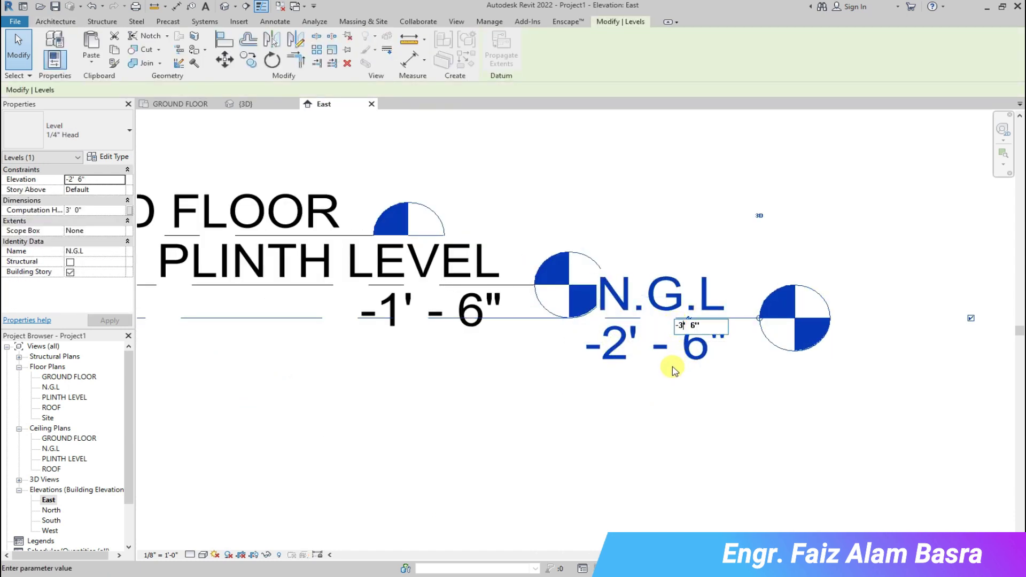
{"action": "key", "text": "Return"}
{"action": "key", "text": "l"}
{"action": "key", "text": "l"}
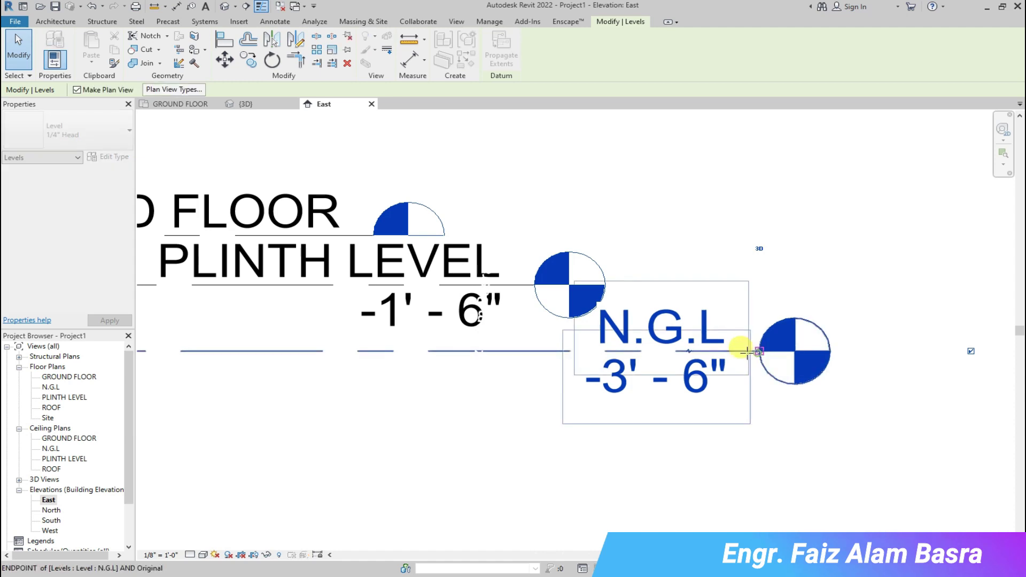
{"action": "left_click", "coordinate": [327, 351]}
{"action": "scroll", "coordinate": [328, 350], "scroll_direction": "down", "scroll_amount": 3}
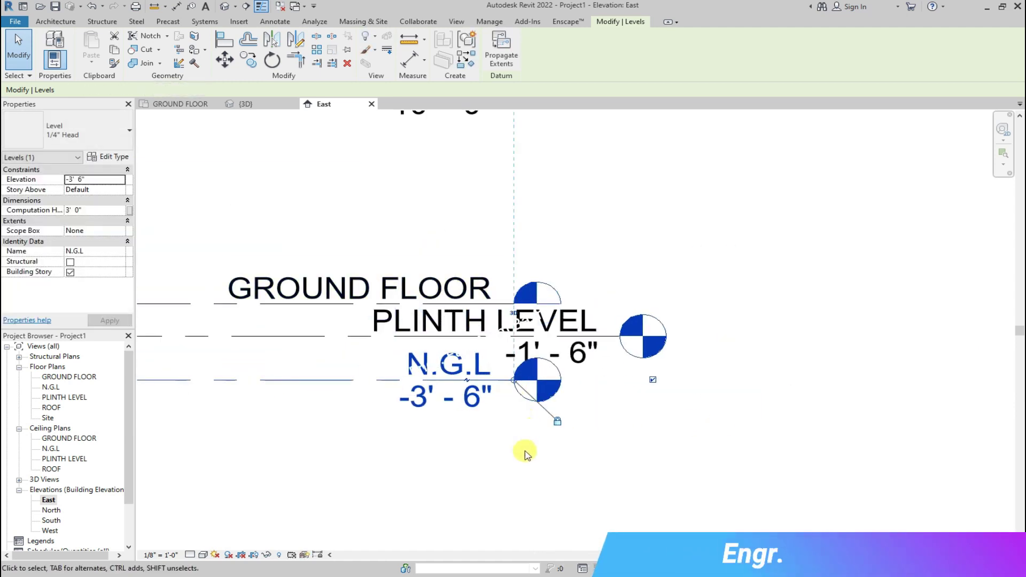
{"action": "left_click", "coordinate": [505, 414]}
{"action": "scroll", "coordinate": [506, 415], "scroll_direction": "down", "scroll_amount": 2}
{"action": "scroll", "coordinate": [505, 414], "scroll_direction": "down", "scroll_amount": 1}
{"action": "scroll", "coordinate": [658, 308], "scroll_direction": "down", "scroll_amount": 2}
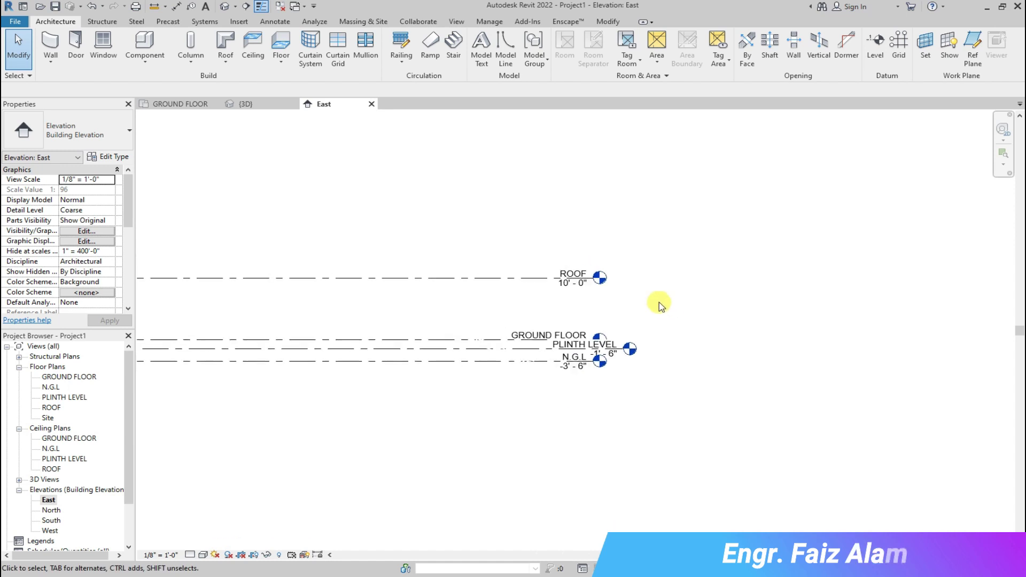
{"action": "scroll", "coordinate": [783, 322], "scroll_direction": "down", "scroll_amount": 2}
- Open the N.G.L floor plan from the Project Browser
{"action": "left_click", "coordinate": [182, 105]}
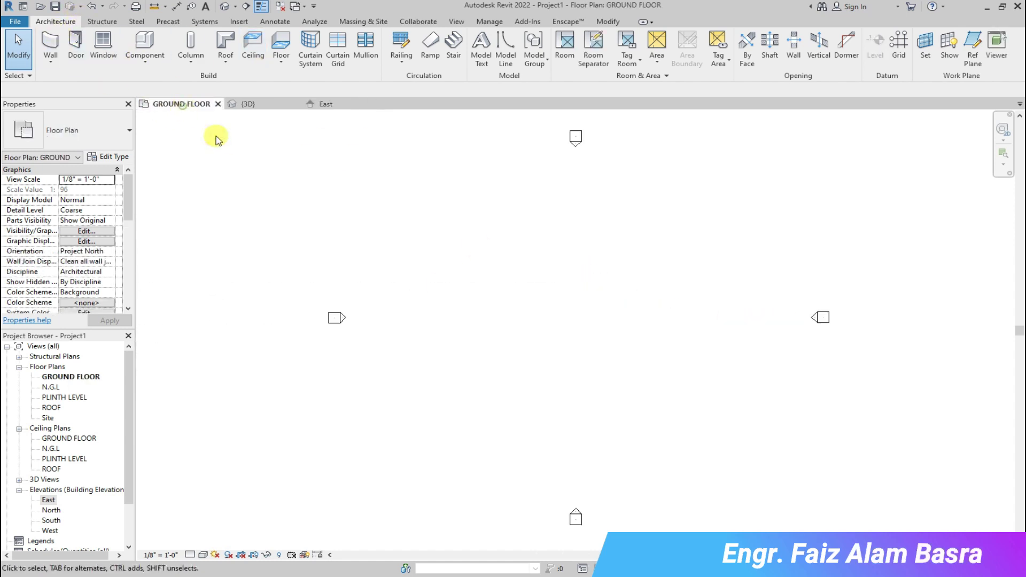
{"action": "double_click", "coordinate": [51, 389]}
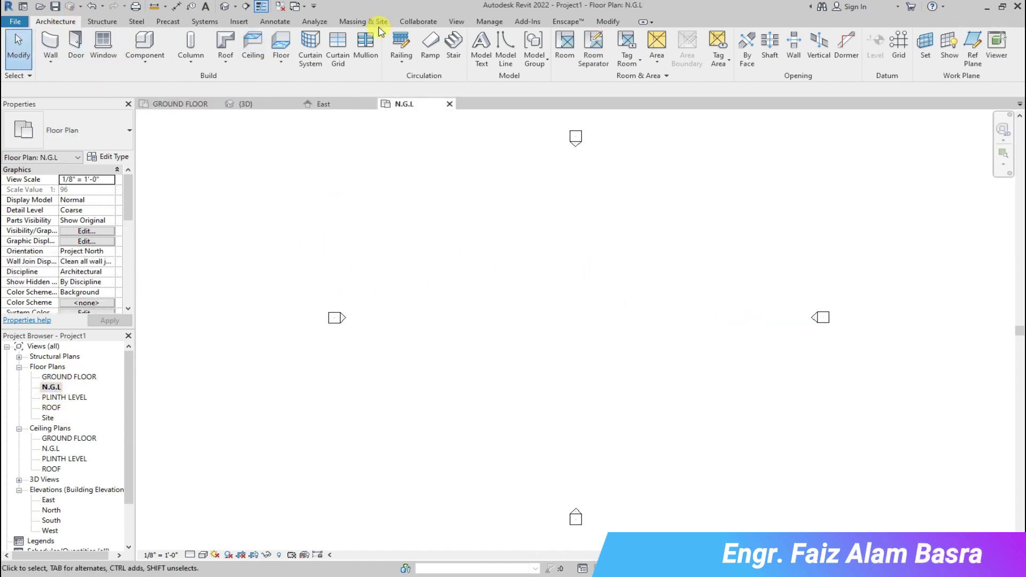
{"action": "left_click", "coordinate": [239, 21]}
- Import the Practice 342a Single Story Primary School DWG from the Desktop, positioned Auto - Center to Center
{"action": "left_click", "coordinate": [373, 53]}
{"action": "left_click", "coordinate": [632, 145]}
{"action": "left_click", "coordinate": [385, 152]}
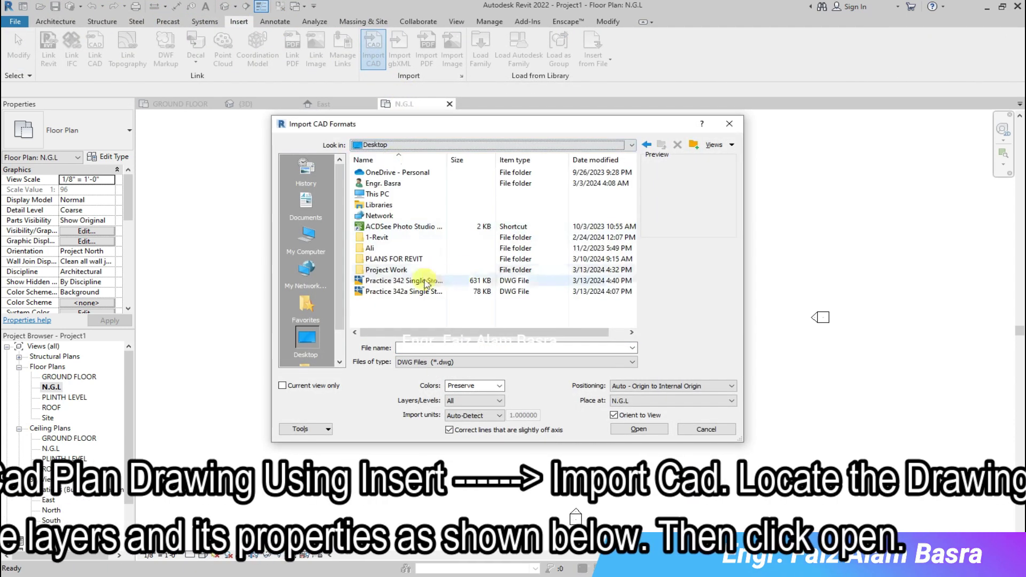
{"action": "left_click", "coordinate": [404, 292]}
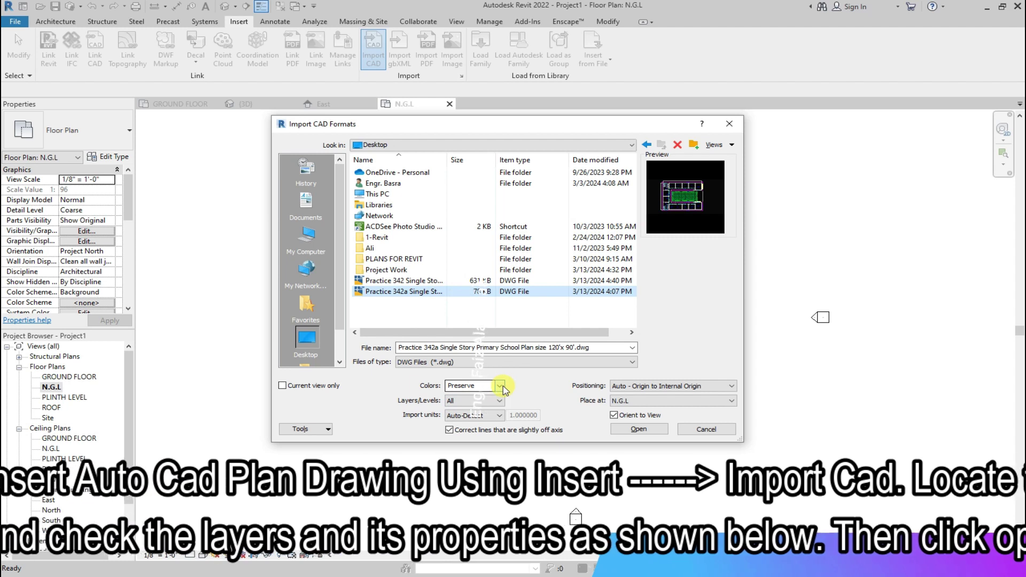
{"action": "left_click", "coordinate": [500, 386]}
{"action": "left_click", "coordinate": [469, 411]}
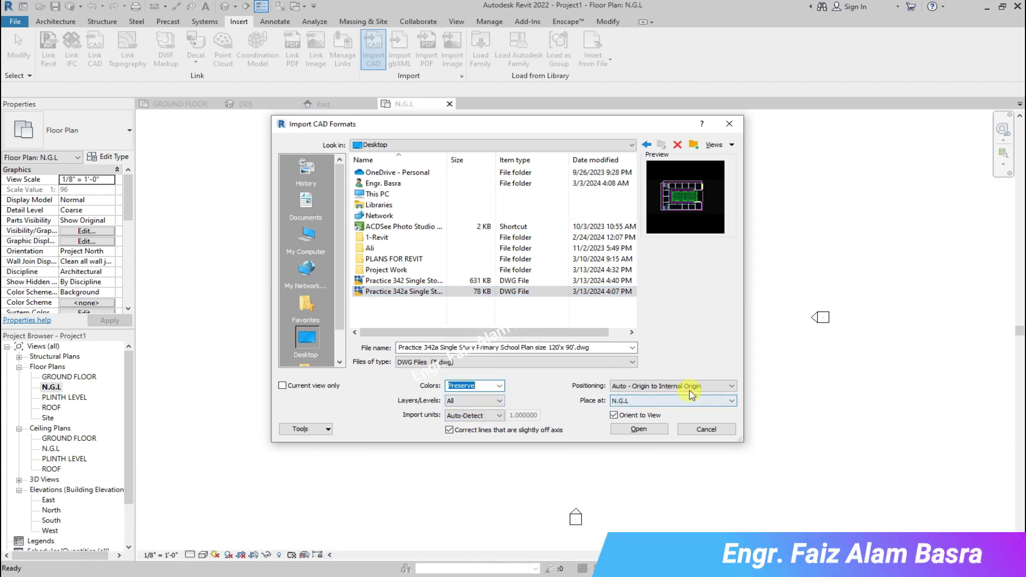
{"action": "left_click", "coordinate": [655, 386]}
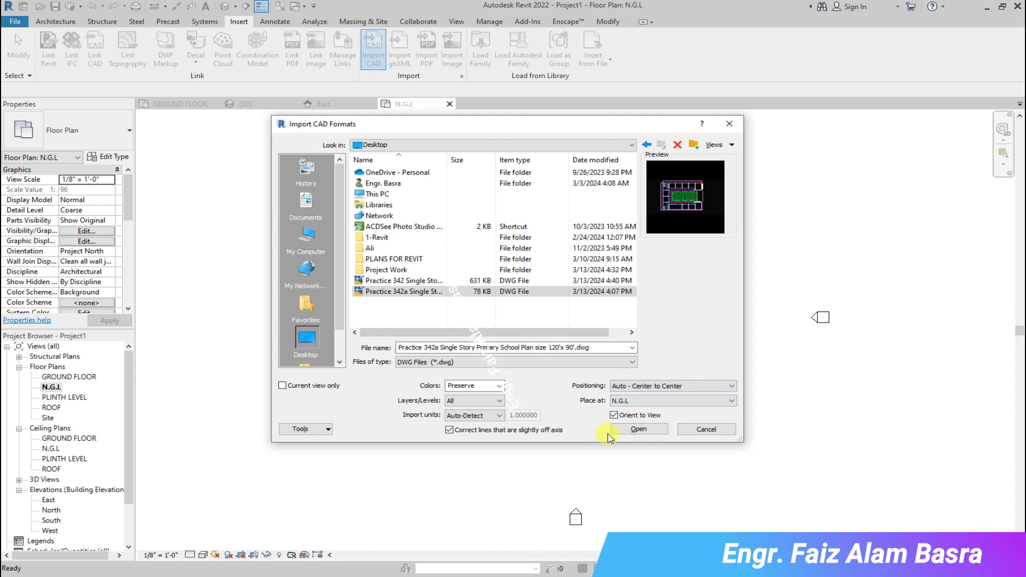
{"action": "left_click", "coordinate": [637, 429]}
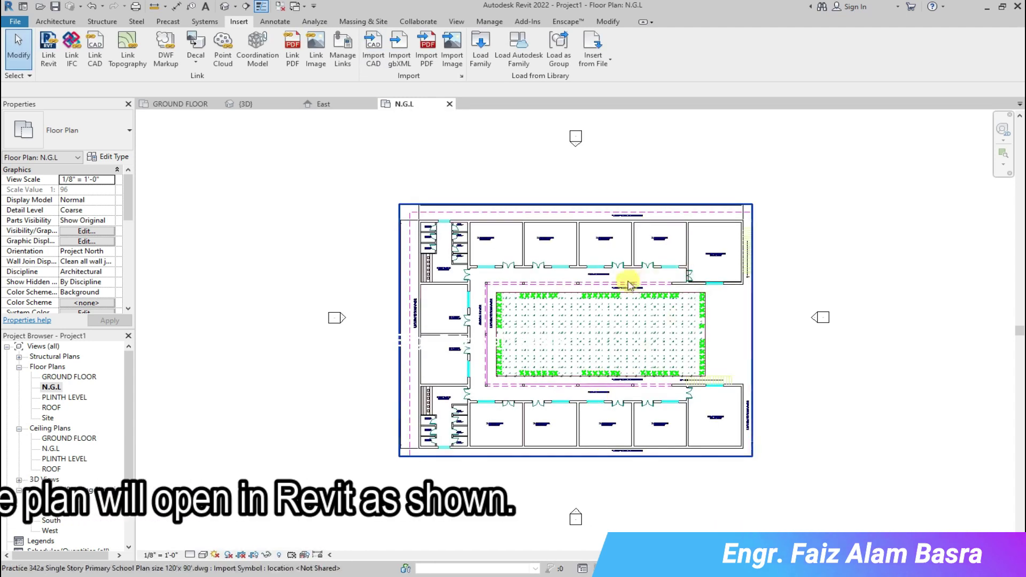
{"action": "scroll", "coordinate": [556, 331], "scroll_direction": "up", "scroll_amount": 2}
{"action": "scroll", "coordinate": [522, 407], "scroll_direction": "down", "scroll_amount": 1}
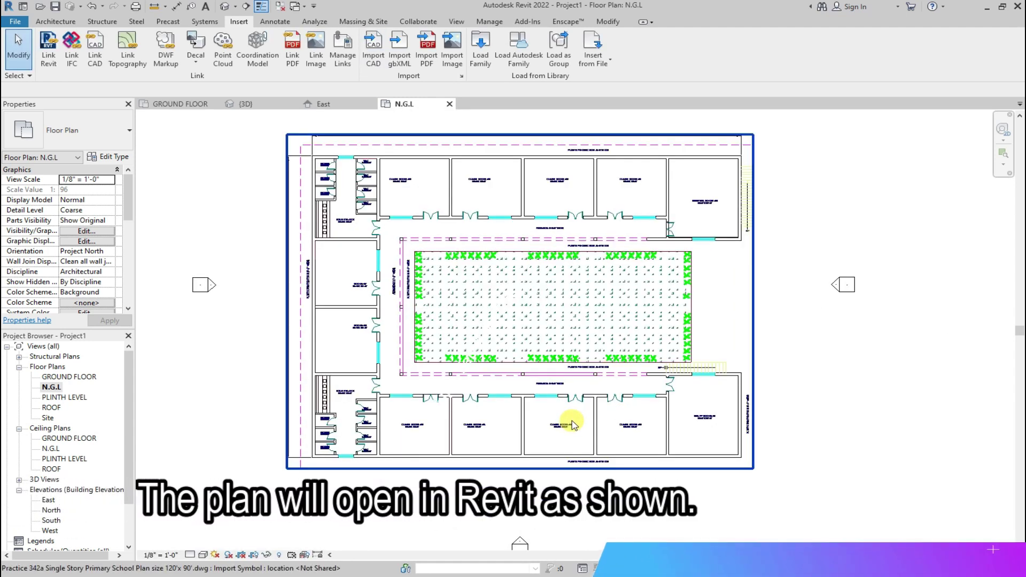
{"action": "left_click", "coordinate": [56, 23]}
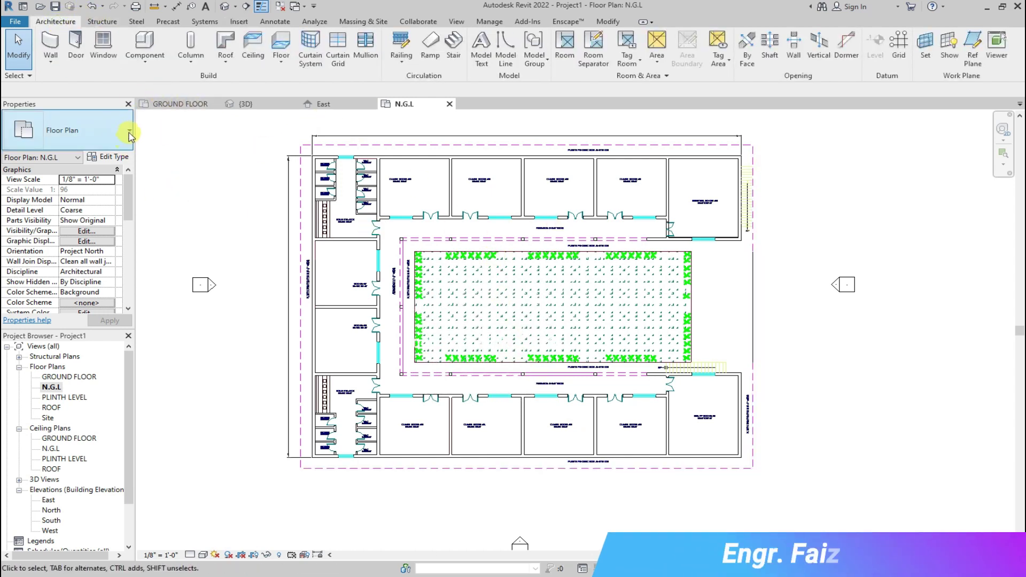
- Duplicate the Generic - 8" wall type as a new type named 9" interior wall
{"action": "left_click", "coordinate": [50, 62]}
{"action": "left_click", "coordinate": [75, 81]}
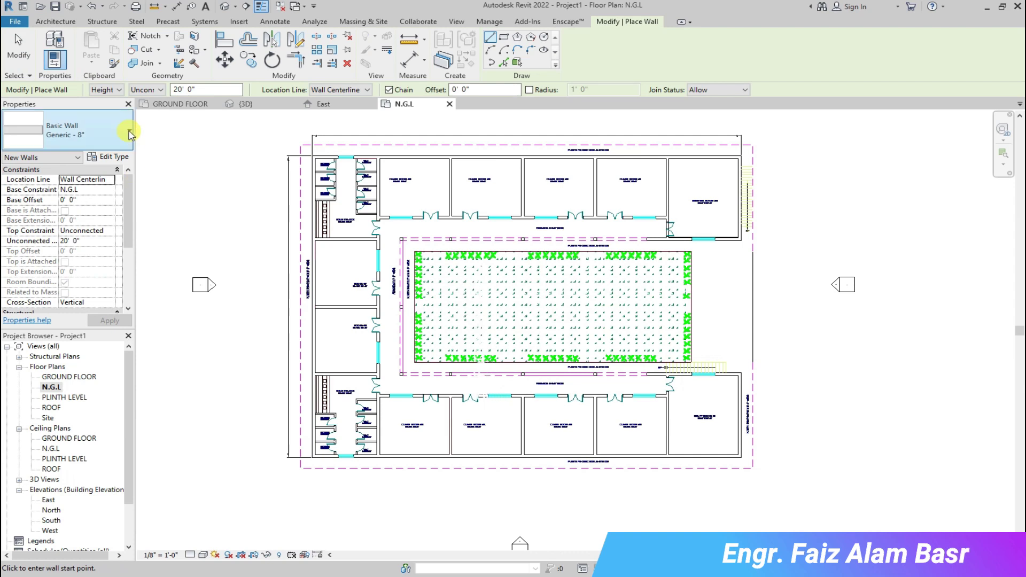
{"action": "left_click", "coordinate": [129, 130]}
{"action": "left_click", "coordinate": [109, 156]}
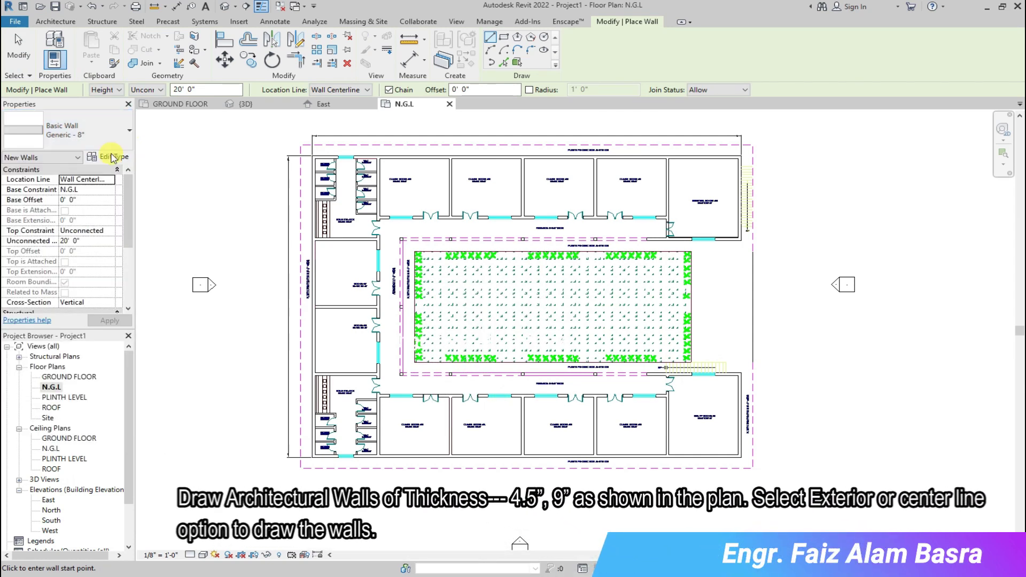
{"action": "left_click", "coordinate": [845, 150]}
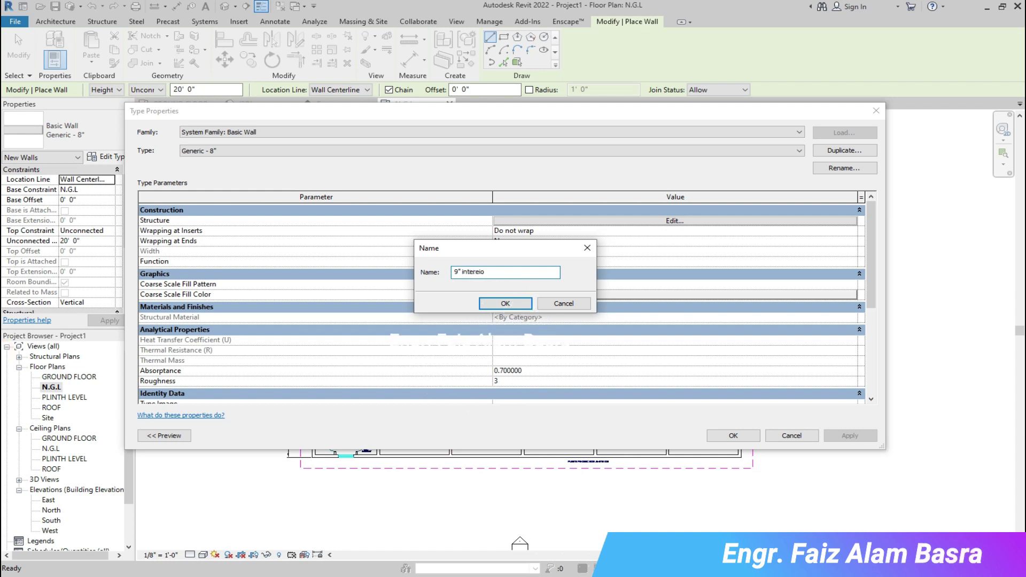
{"action": "key", "text": "BackSpace"}
{"action": "key", "text": "BackSpace"}
{"action": "key", "text": "BackSpace"}
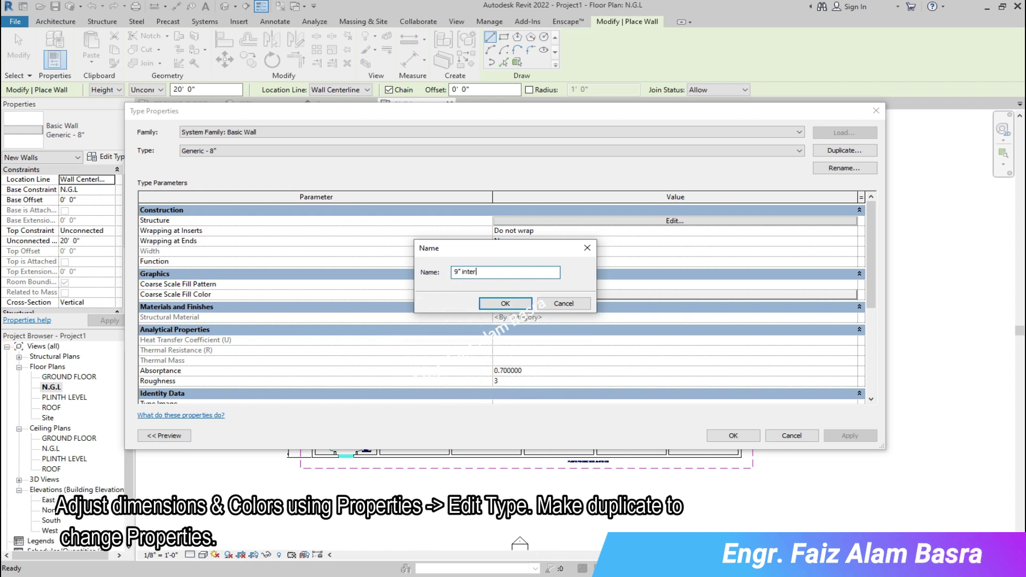
{"action": "type", "text": "ior wall"}
{"action": "left_click", "coordinate": [505, 303]}
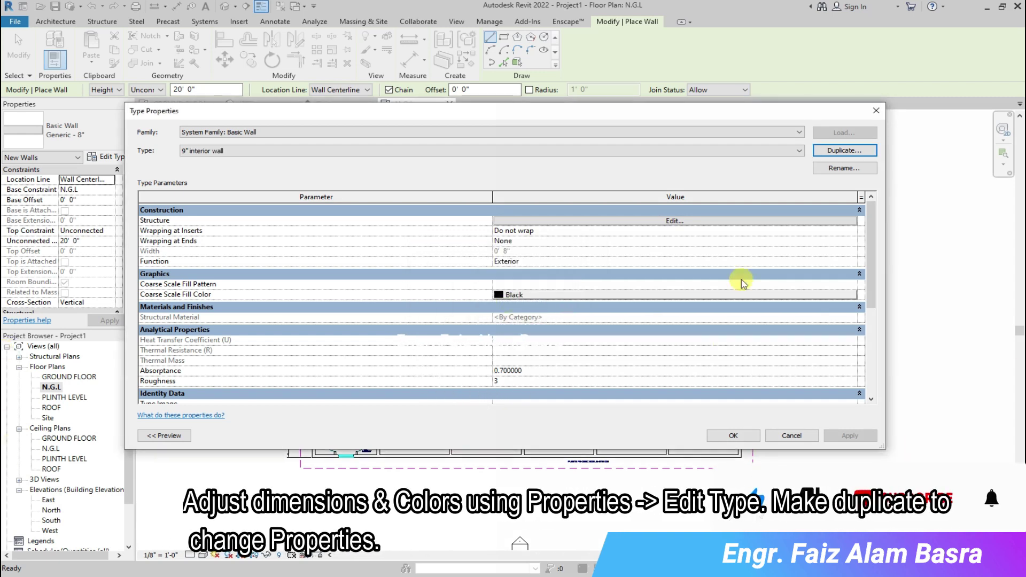
- Give its structure layer a 9" thickness and the Clad - White material
{"action": "left_click", "coordinate": [690, 223]}
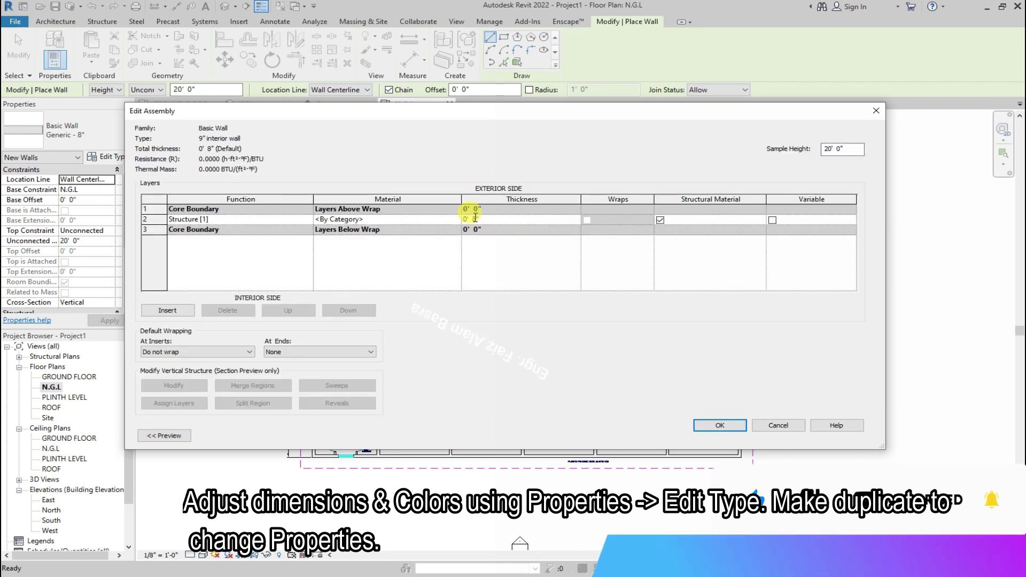
{"action": "double_click", "coordinate": [475, 219]}
{"action": "type", "text": "9"}
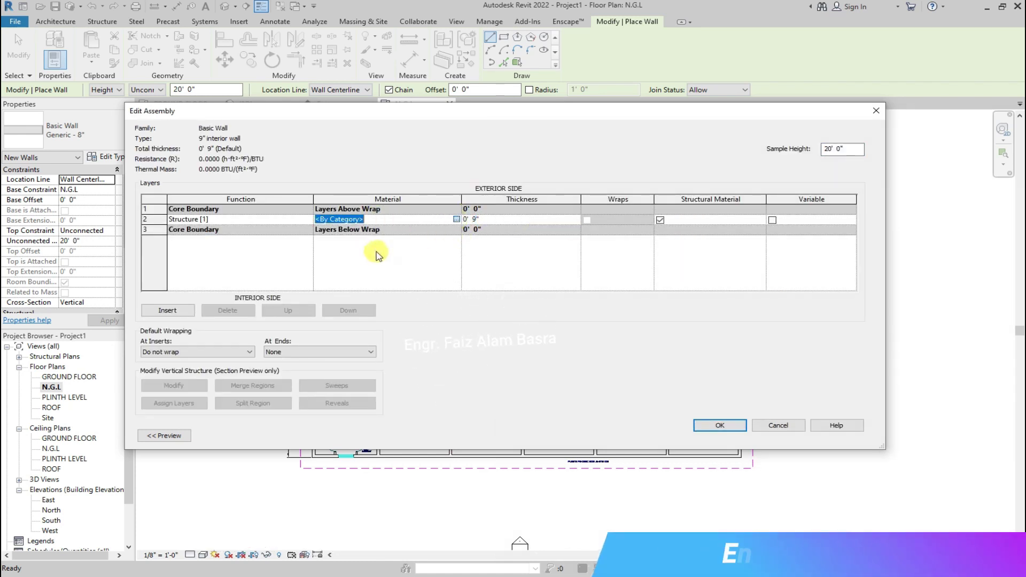
{"action": "left_click", "coordinate": [456, 219]}
{"action": "scroll", "coordinate": [407, 278], "scroll_direction": "down", "scroll_amount": 5}
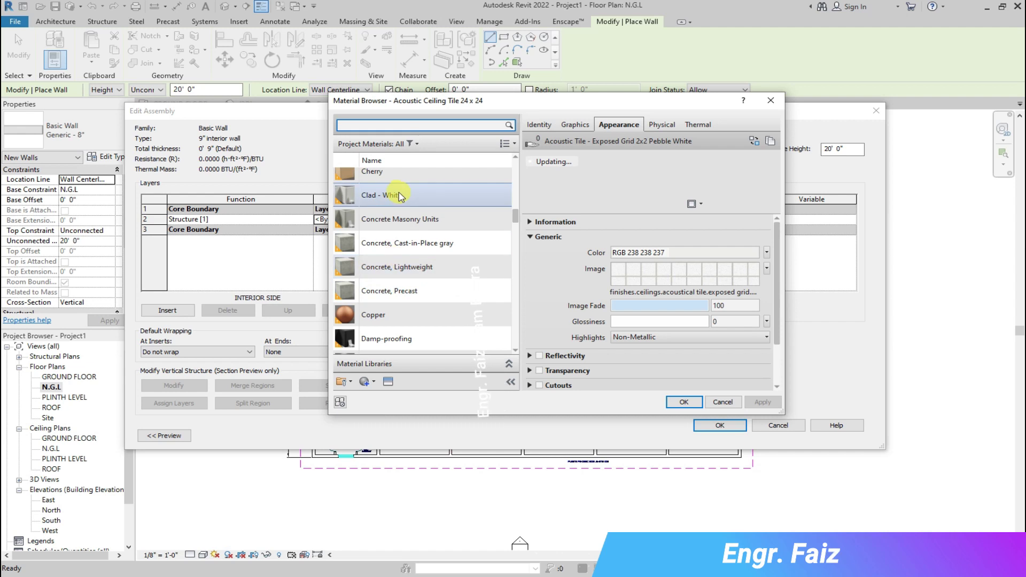
{"action": "left_click_drag", "start_coordinate": [516, 219], "coordinate": [530, 348]}
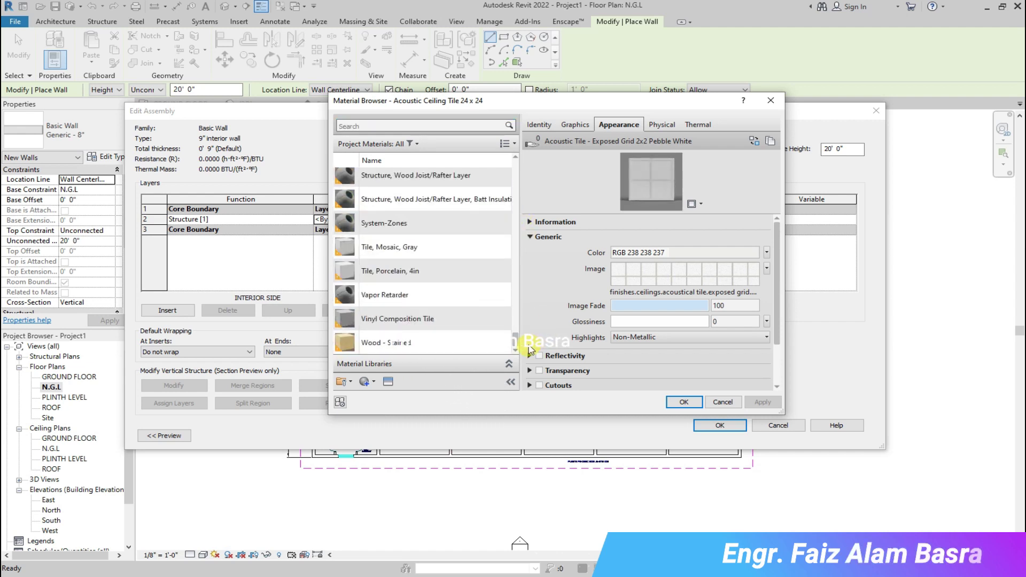
{"action": "left_click", "coordinate": [388, 275]}
{"action": "scroll", "coordinate": [442, 289], "scroll_direction": "up", "scroll_amount": 3}
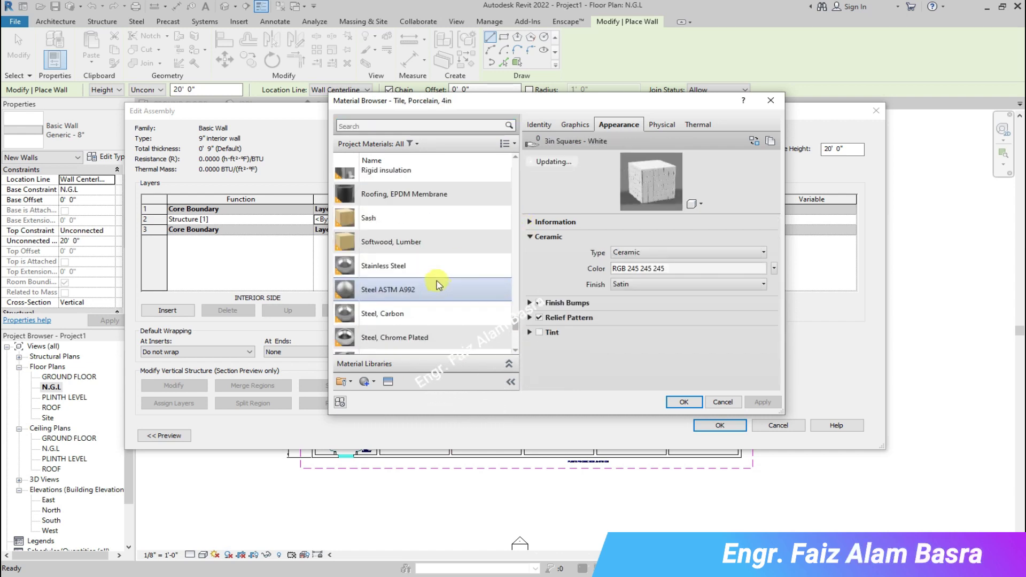
{"action": "scroll", "coordinate": [431, 271], "scroll_direction": "up", "scroll_amount": 5}
{"action": "scroll", "coordinate": [435, 241], "scroll_direction": "up", "scroll_amount": 5}
{"action": "scroll", "coordinate": [436, 241], "scroll_direction": "up", "scroll_amount": 3}
{"action": "scroll", "coordinate": [438, 245], "scroll_direction": "up", "scroll_amount": 3}
{"action": "scroll", "coordinate": [436, 243], "scroll_direction": "up", "scroll_amount": 3}
{"action": "left_click", "coordinate": [402, 213]}
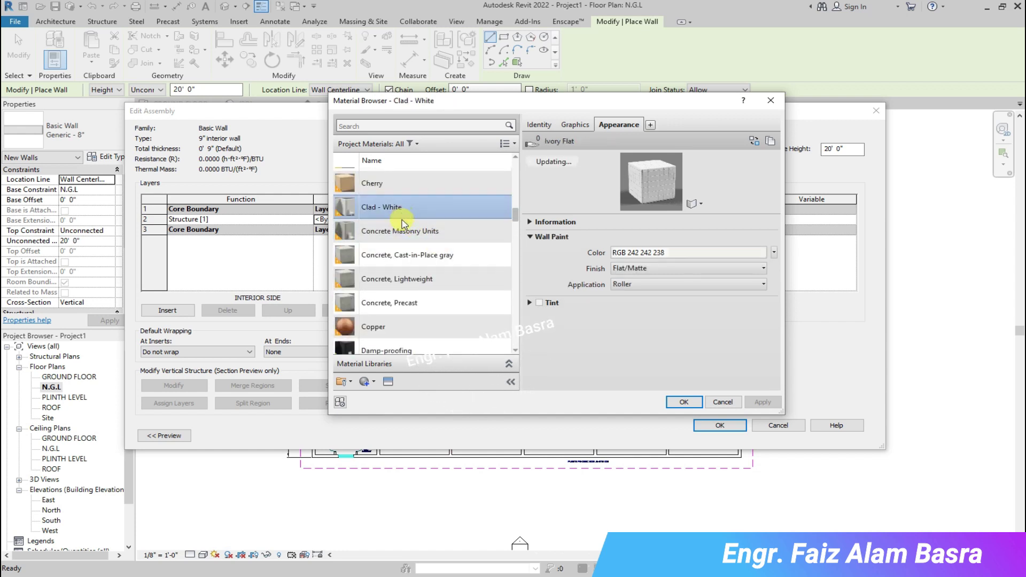
{"action": "left_click", "coordinate": [679, 402]}
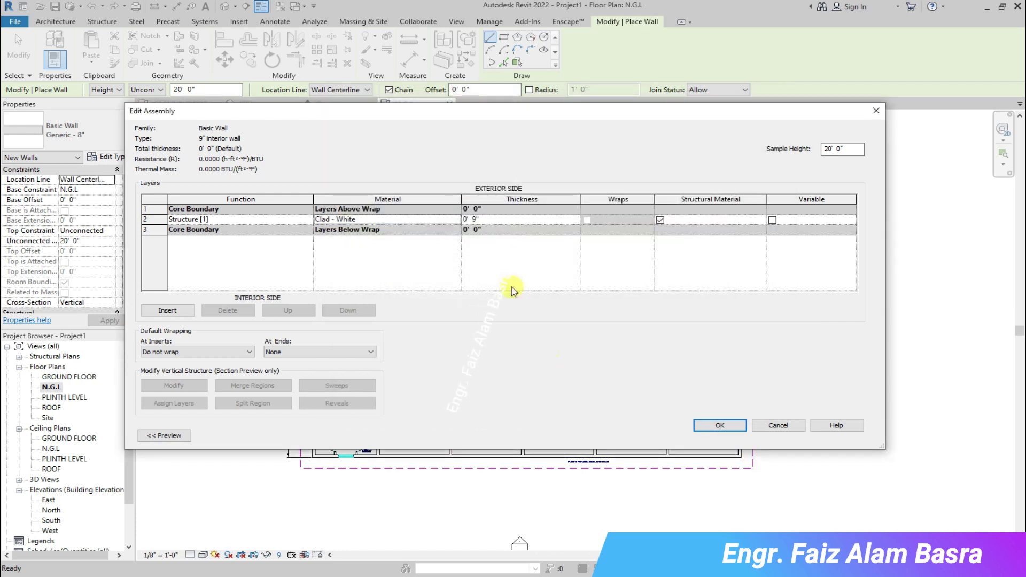
{"action": "left_click", "coordinate": [742, 429]}
- Duplicate the 9" type as 4.5" interior wall with a 4.5-inch structure layer, and save it
{"action": "left_click", "coordinate": [839, 151]}
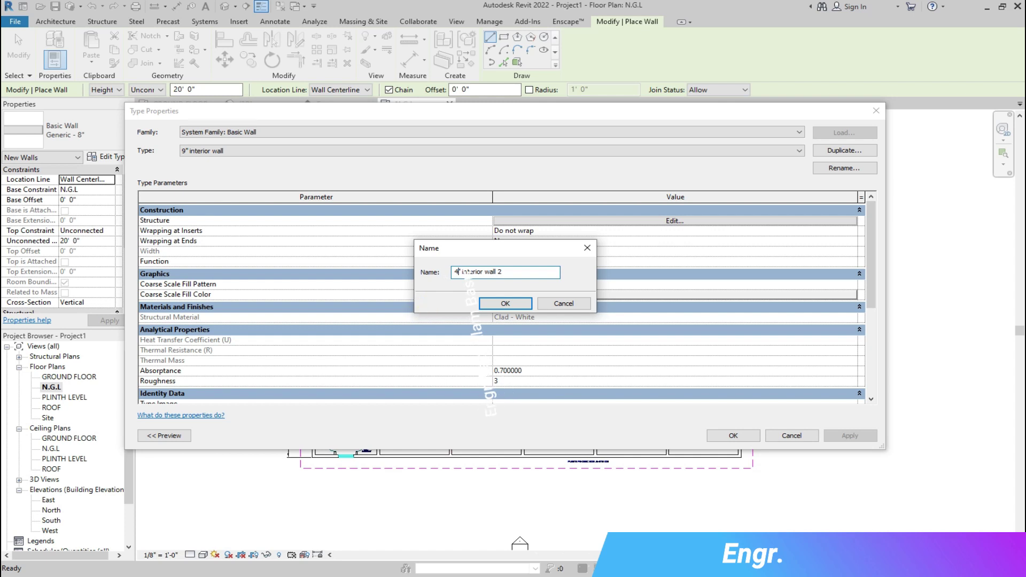
{"action": "left_click", "coordinate": [508, 304]}
{"action": "left_click", "coordinate": [692, 223]}
{"action": "left_click", "coordinate": [476, 218]}
{"action": "type", "text": "0' 4.5\""}
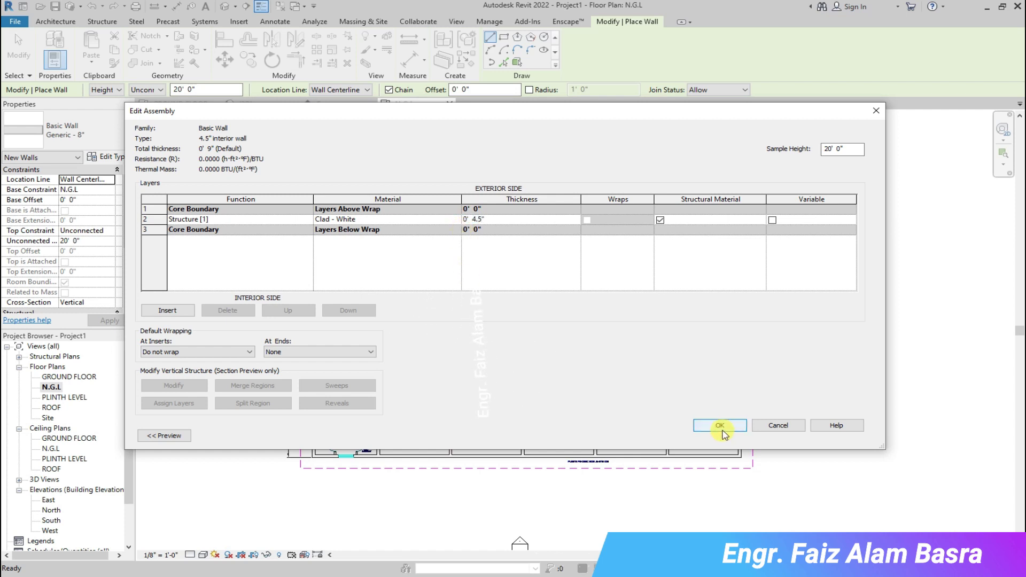
{"action": "left_click", "coordinate": [722, 428]}
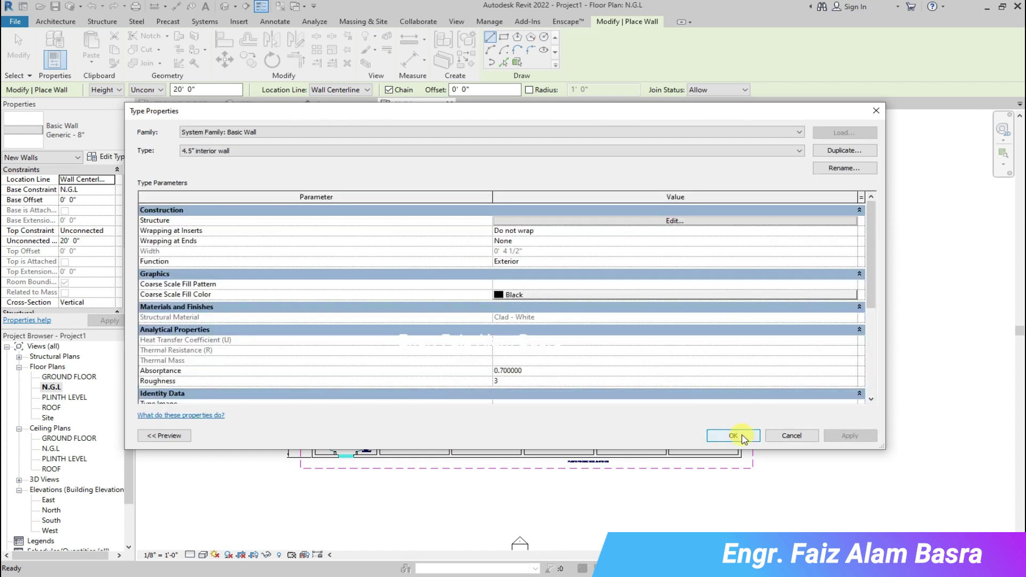
{"action": "left_click", "coordinate": [733, 436]}
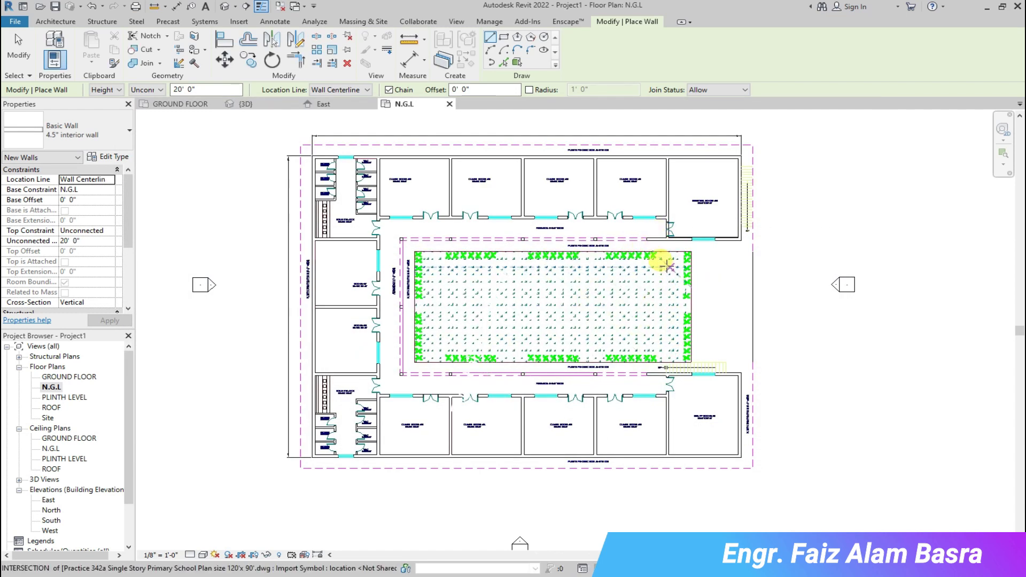
- Switch the wall type to 9" interior, located by its exterior finish face
{"action": "left_click", "coordinate": [130, 130]}
{"action": "left_click", "coordinate": [59, 208]}
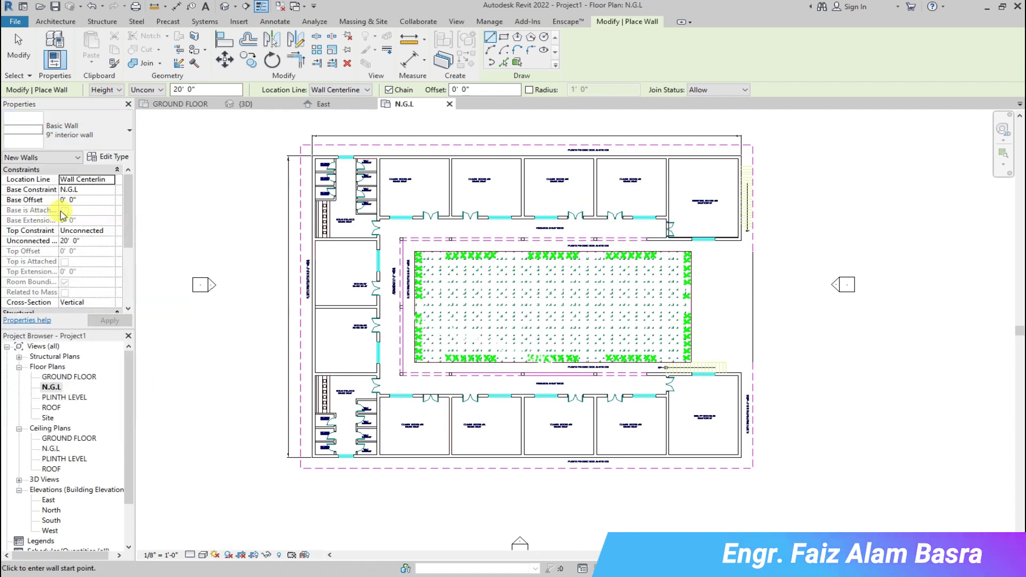
{"action": "scroll", "coordinate": [454, 273], "scroll_direction": "up", "scroll_amount": 2}
{"action": "scroll", "coordinate": [267, 135], "scroll_direction": "down", "scroll_amount": 1}
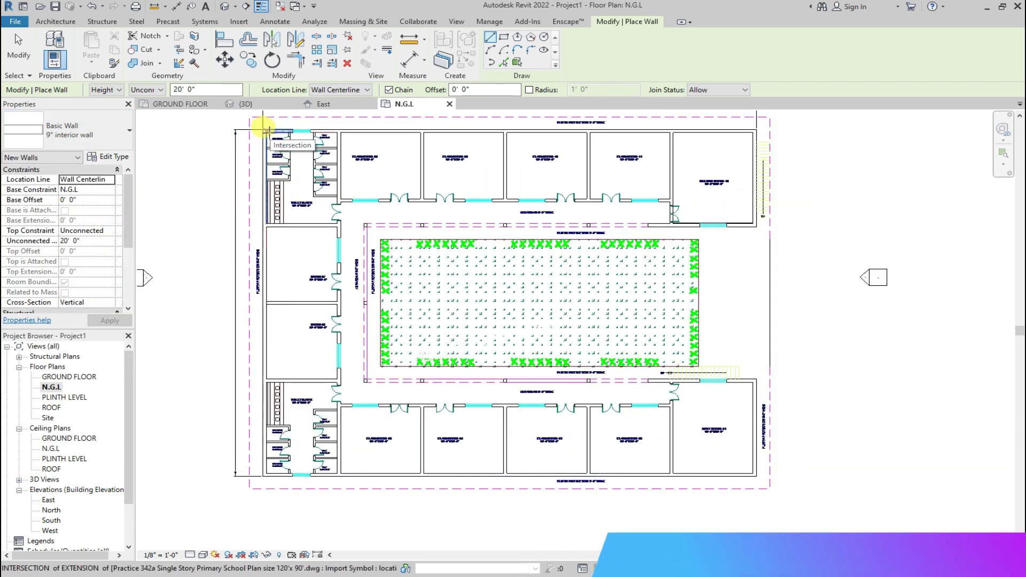
{"action": "scroll", "coordinate": [262, 120], "scroll_direction": "up", "scroll_amount": 2}
{"action": "scroll", "coordinate": [257, 126], "scroll_direction": "up", "scroll_amount": 2}
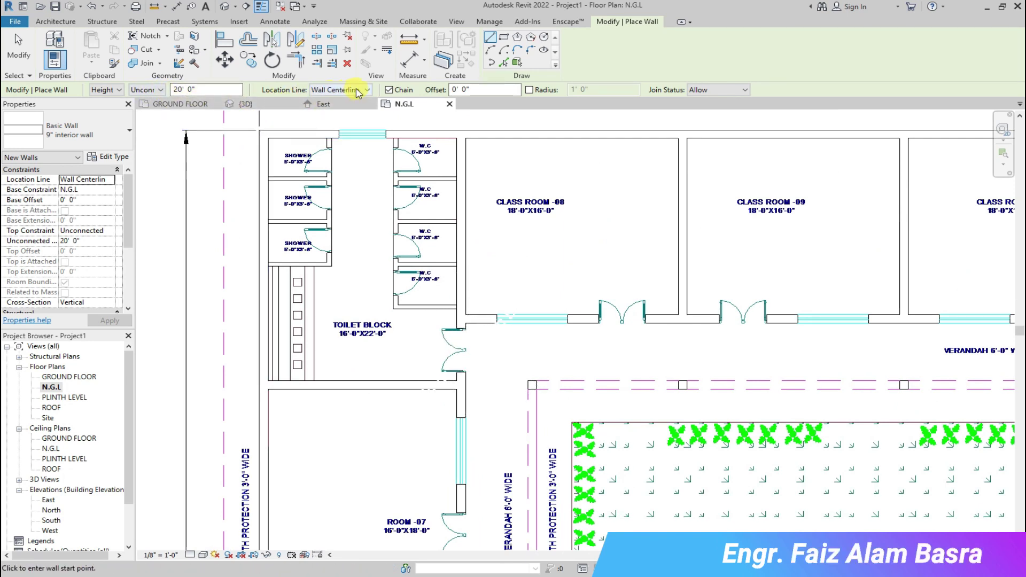
{"action": "left_click", "coordinate": [370, 119]}
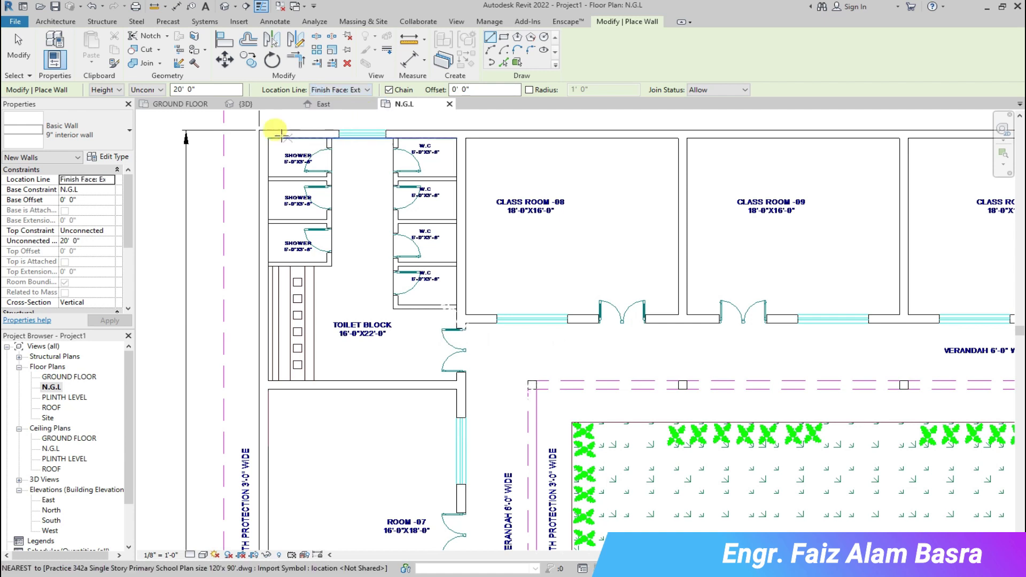
- Draw the top wall from the upper-left to upper-right corner, then down past the meeting room
{"action": "left_click", "coordinate": [259, 128]}
{"action": "scroll", "coordinate": [259, 128], "scroll_direction": "down", "scroll_amount": 3}
{"action": "scroll", "coordinate": [810, 133], "scroll_direction": "up", "scroll_amount": 3}
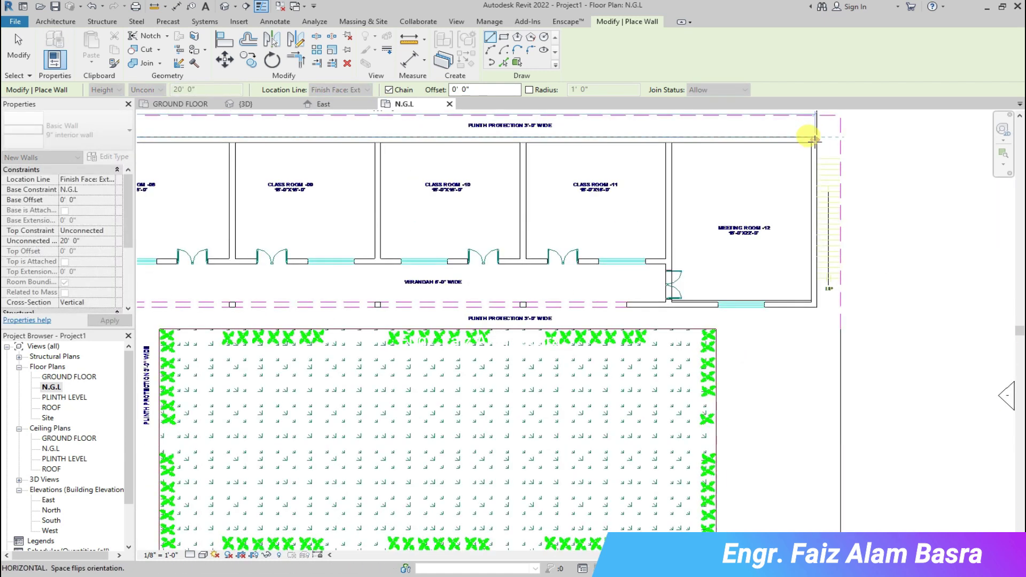
{"action": "left_click", "coordinate": [814, 135]}
{"action": "left_click", "coordinate": [818, 360]}
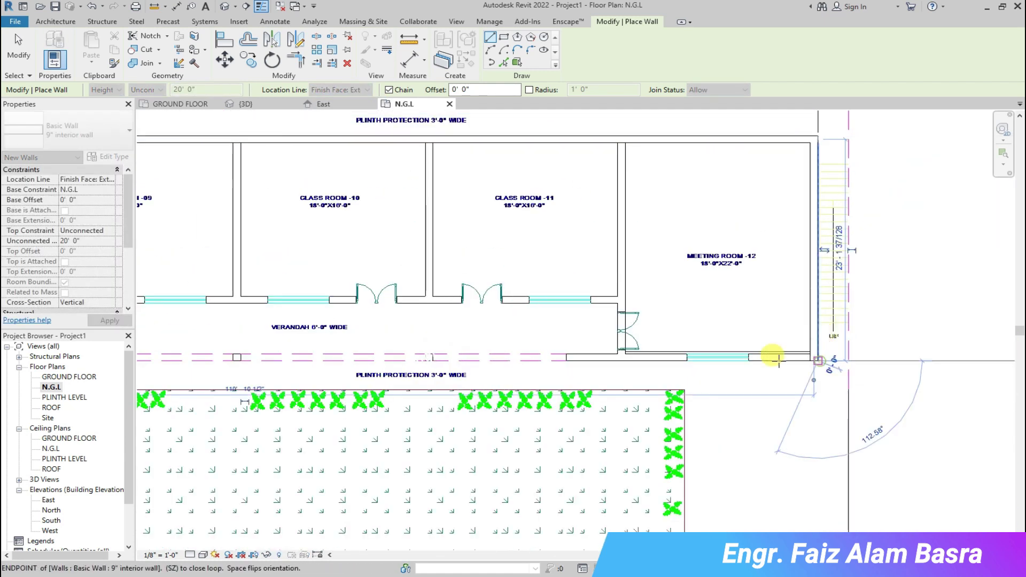
{"action": "scroll", "coordinate": [791, 275], "scroll_direction": "down", "scroll_amount": 3}
{"action": "scroll", "coordinate": [479, 311], "scroll_direction": "up", "scroll_amount": 4}
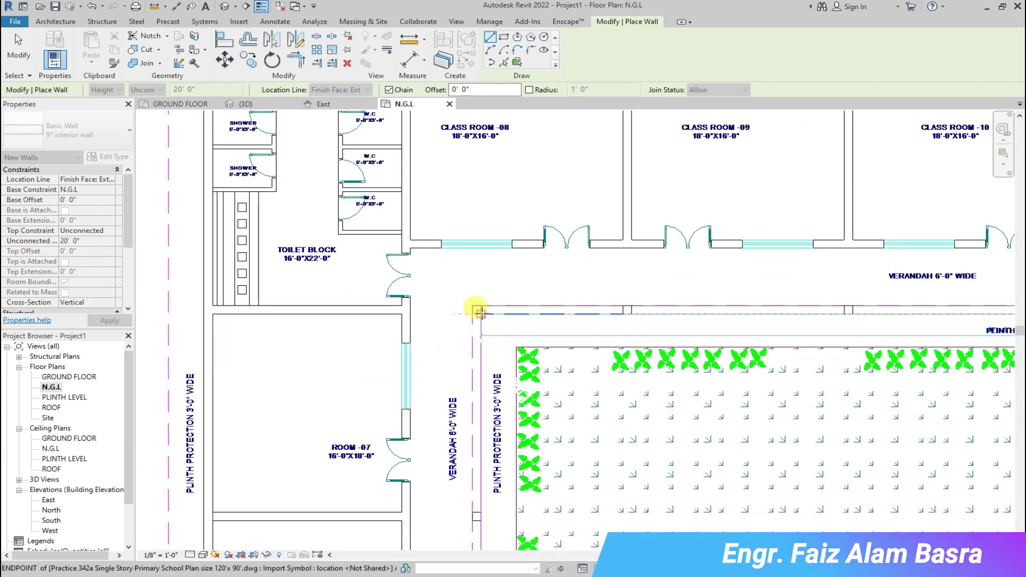
- Wall the verandah, right side and bottom, closing the loop at the top-left corner
{"action": "left_click", "coordinate": [480, 311]}
{"action": "scroll", "coordinate": [465, 213], "scroll_direction": "down", "scroll_amount": 3}
{"action": "scroll", "coordinate": [459, 363], "scroll_direction": "up", "scroll_amount": 2}
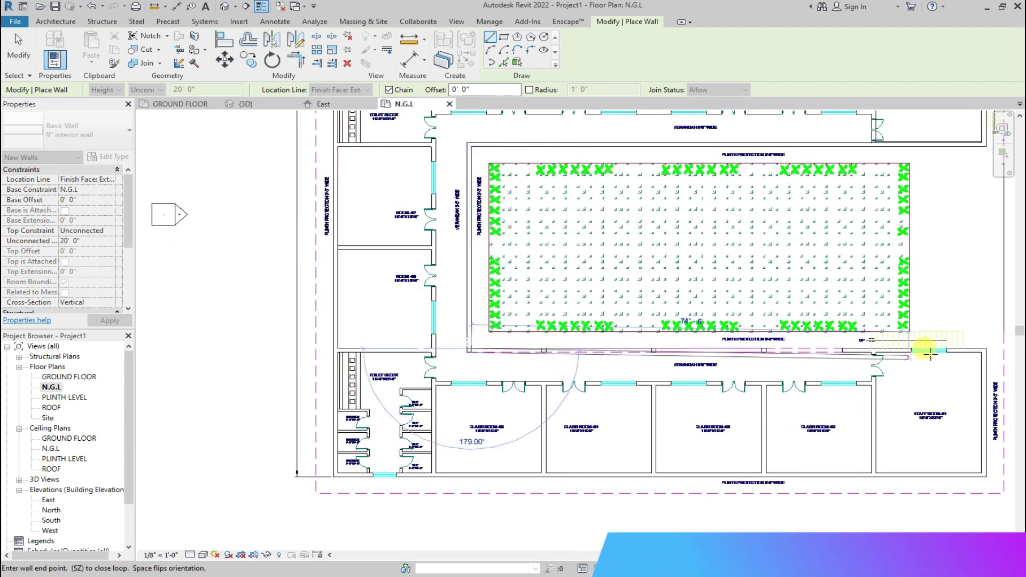
{"action": "left_click", "coordinate": [985, 351]}
{"action": "left_click", "coordinate": [985, 475]}
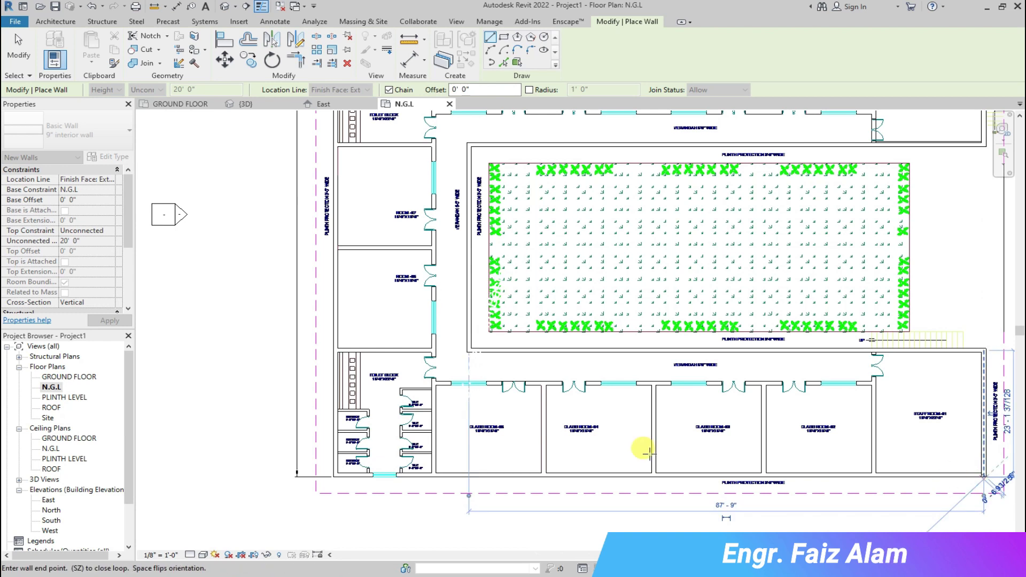
{"action": "left_click", "coordinate": [316, 475]}
{"action": "scroll", "coordinate": [323, 315], "scroll_direction": "down", "scroll_amount": 2}
{"action": "scroll", "coordinate": [331, 171], "scroll_direction": "up", "scroll_amount": 2}
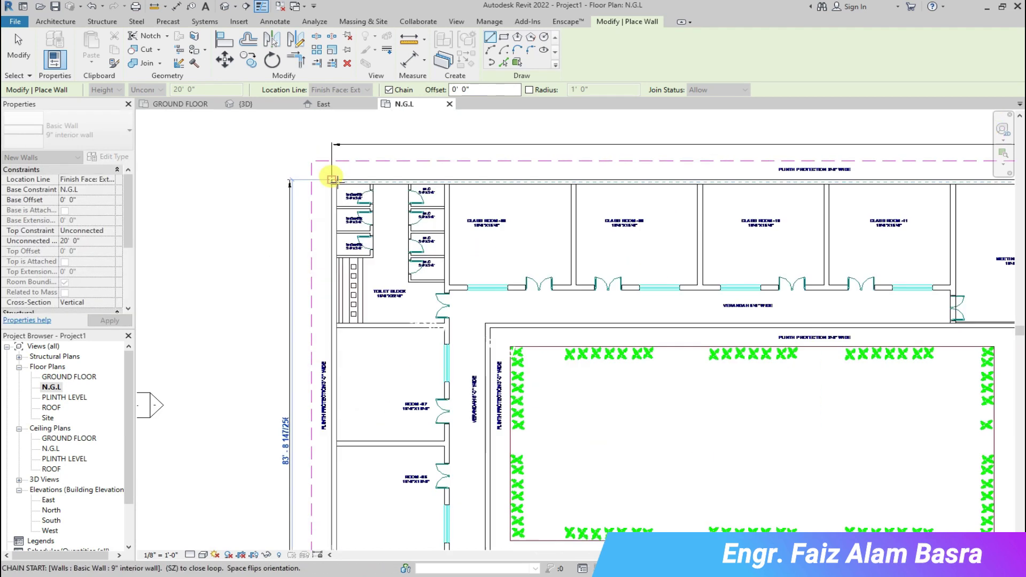
{"action": "scroll", "coordinate": [329, 168], "scroll_direction": "up", "scroll_amount": 2}
{"action": "left_click", "coordinate": [331, 170]}
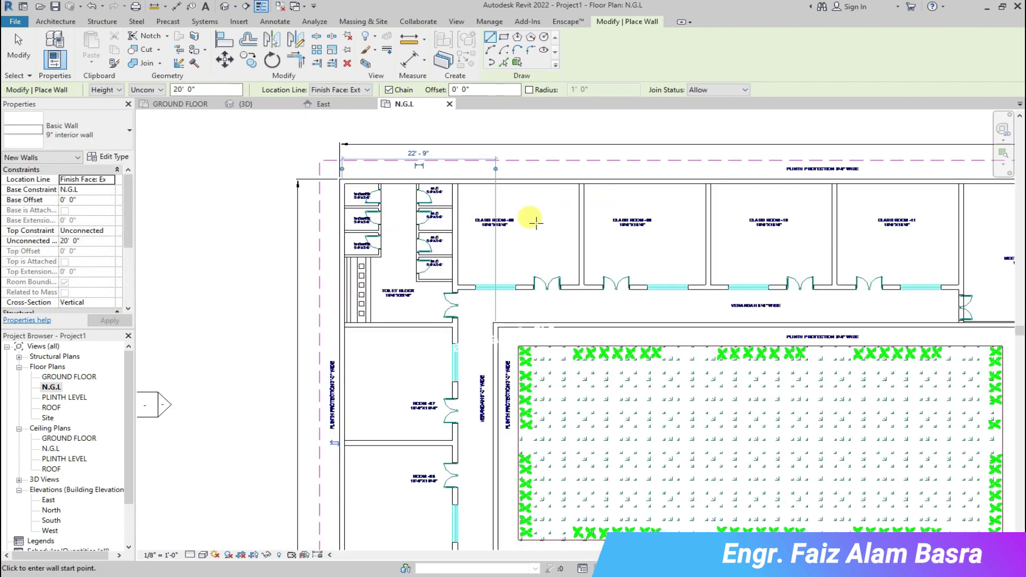
{"action": "scroll", "coordinate": [411, 193], "scroll_direction": "down", "scroll_amount": 2}
- Check the new walls in the 3D view, then return to the N.G.L plan
{"action": "left_click", "coordinate": [246, 103]}
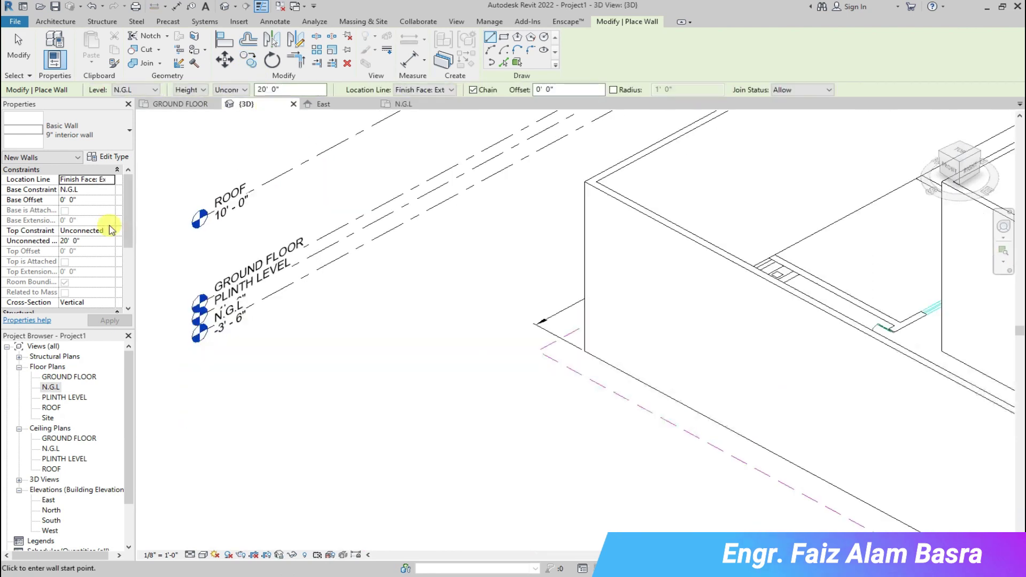
{"action": "scroll", "coordinate": [745, 236], "scroll_direction": "down", "scroll_amount": 3}
{"action": "scroll", "coordinate": [828, 233], "scroll_direction": "down", "scroll_amount": 3}
{"action": "scroll", "coordinate": [728, 275], "scroll_direction": "up", "scroll_amount": 2}
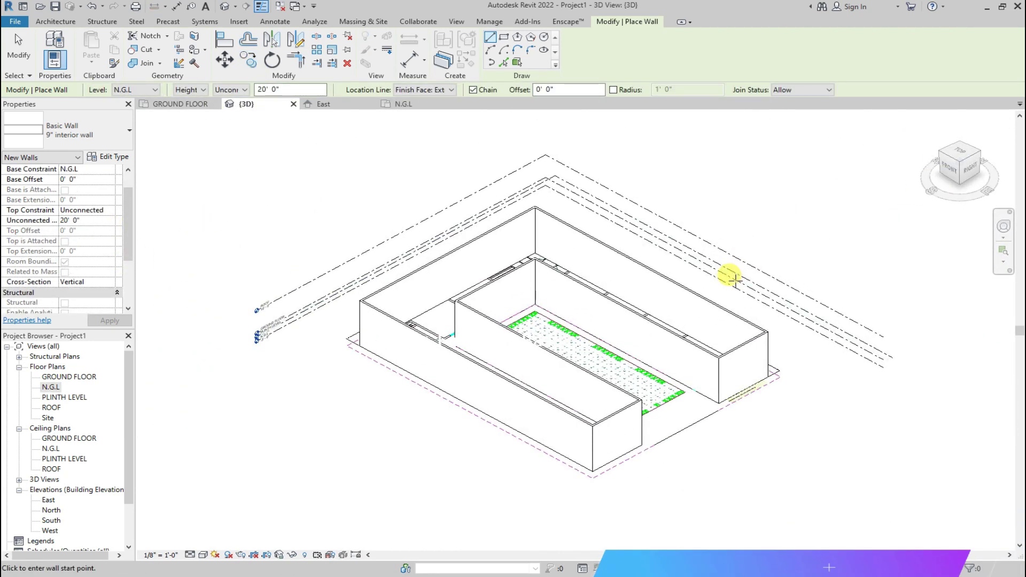
{"action": "scroll", "coordinate": [688, 344], "scroll_direction": "up", "scroll_amount": 2}
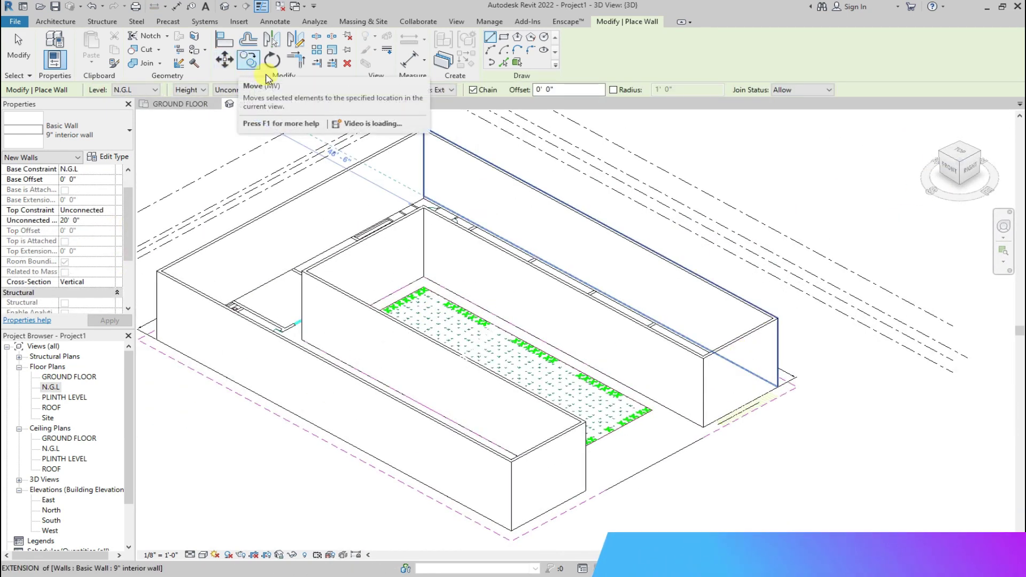
{"action": "left_click", "coordinate": [403, 104]}
{"action": "scroll", "coordinate": [630, 481], "scroll_direction": "up", "scroll_amount": 1}
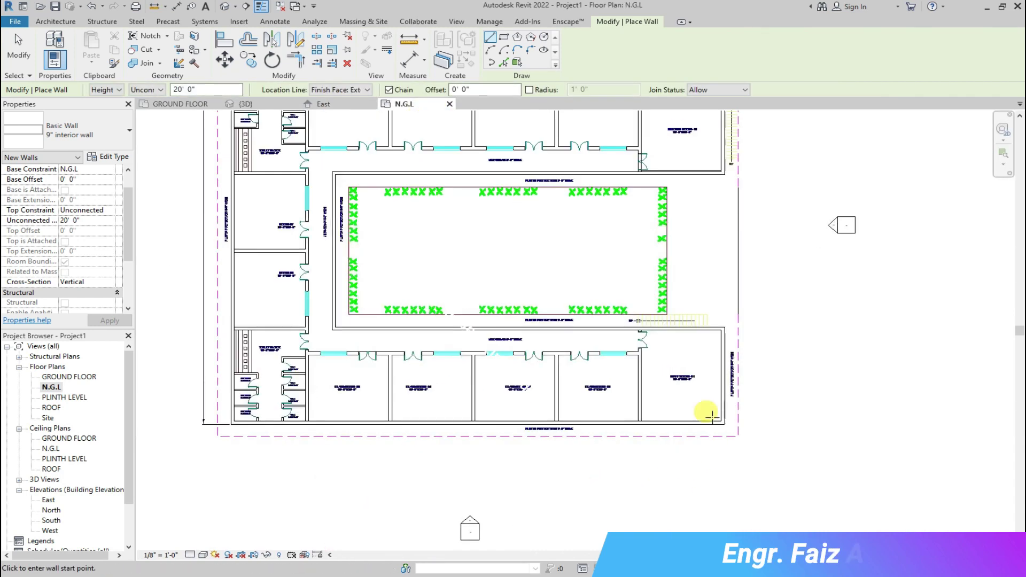
- Draw the outer wall loop from the staff room edge around all four corners
{"action": "scroll", "coordinate": [703, 407], "scroll_direction": "up", "scroll_amount": 2}
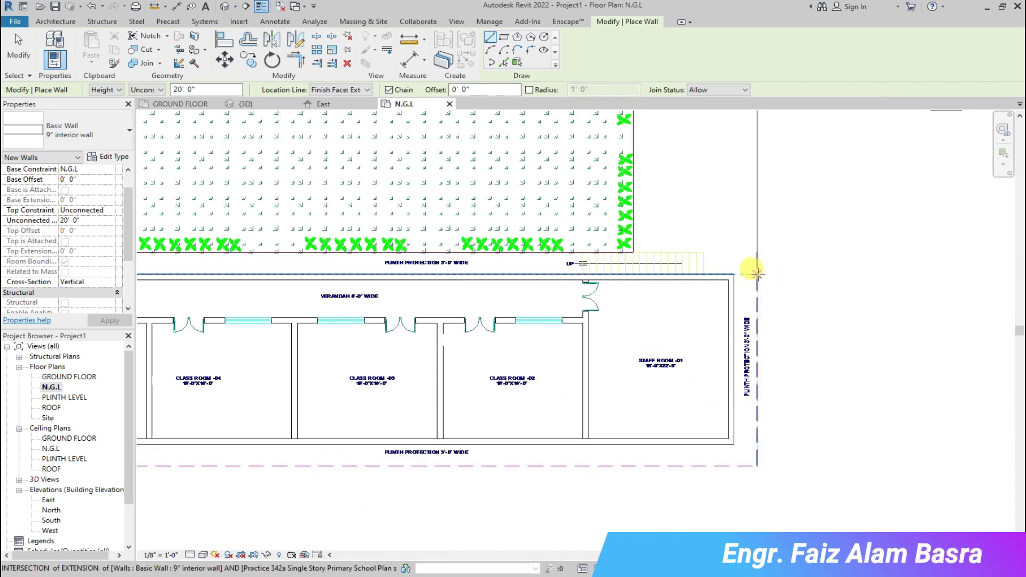
{"action": "left_click", "coordinate": [757, 273]}
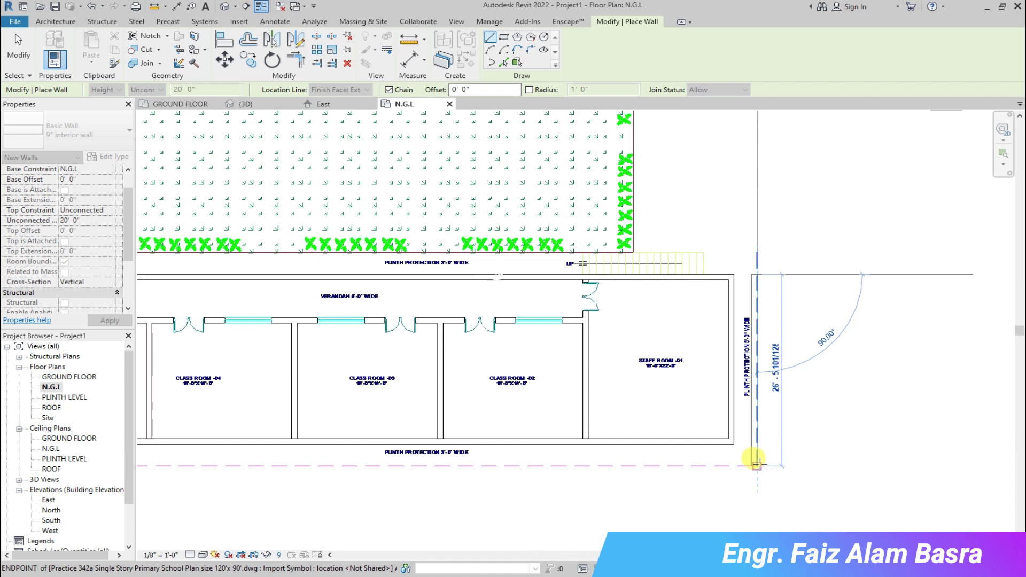
{"action": "left_click", "coordinate": [756, 465]}
{"action": "scroll", "coordinate": [757, 464], "scroll_direction": "down", "scroll_amount": 3}
{"action": "scroll", "coordinate": [308, 448], "scroll_direction": "up", "scroll_amount": 2}
{"action": "left_click", "coordinate": [308, 447]}
{"action": "scroll", "coordinate": [298, 119], "scroll_direction": "down", "scroll_amount": 3}
{"action": "scroll", "coordinate": [327, 158], "scroll_direction": "up", "scroll_amount": 3}
{"action": "left_click", "coordinate": [327, 158]}
{"action": "scroll", "coordinate": [238, 165], "scroll_direction": "down", "scroll_amount": 3}
{"action": "scroll", "coordinate": [648, 156], "scroll_direction": "up", "scroll_amount": 3}
{"action": "left_click", "coordinate": [647, 161]}
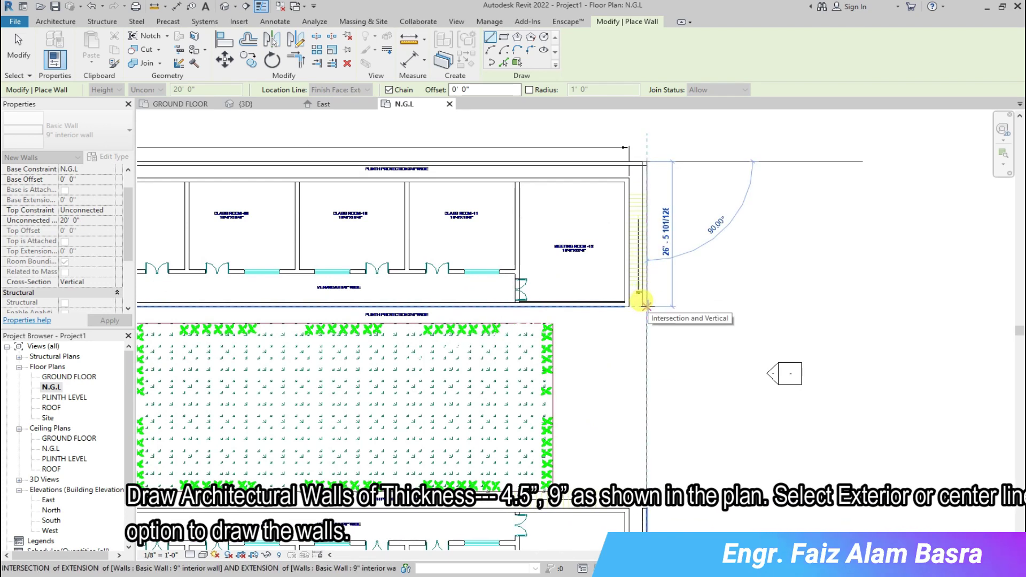
{"action": "left_click", "coordinate": [649, 288]}
{"action": "scroll", "coordinate": [649, 288], "scroll_direction": "up", "scroll_amount": 2}
{"action": "scroll", "coordinate": [630, 210], "scroll_direction": "up", "scroll_amount": 1}
{"action": "scroll", "coordinate": [630, 209], "scroll_direction": "down", "scroll_amount": 2}
{"action": "scroll", "coordinate": [622, 420], "scroll_direction": "up", "scroll_amount": 2}
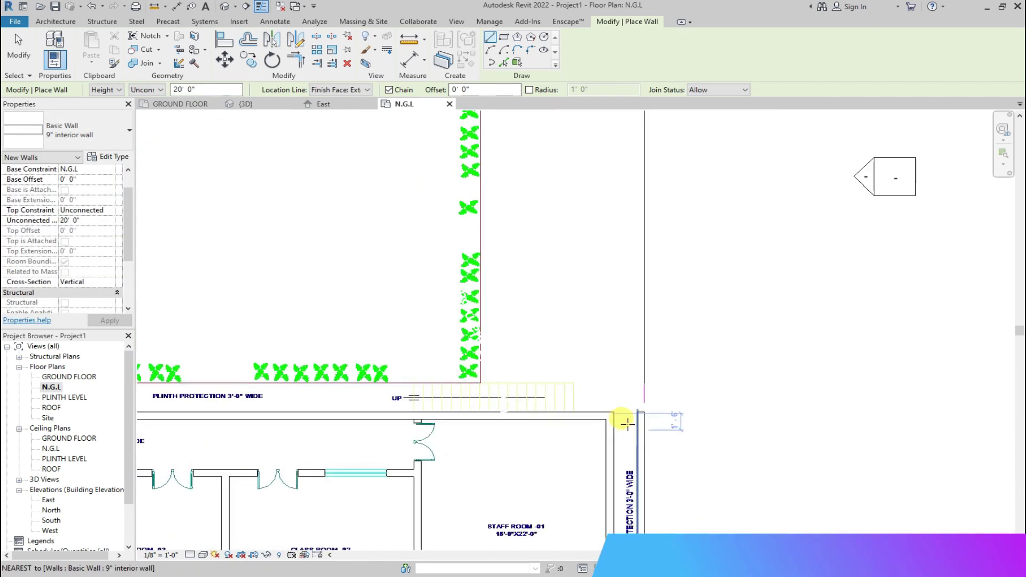
{"action": "scroll", "coordinate": [607, 408], "scroll_direction": "up", "scroll_amount": 1}
- Add the verandah walls and a class room partition down to the bottom wall
{"action": "left_click", "coordinate": [649, 409]}
{"action": "scroll", "coordinate": [636, 409], "scroll_direction": "down", "scroll_amount": 3}
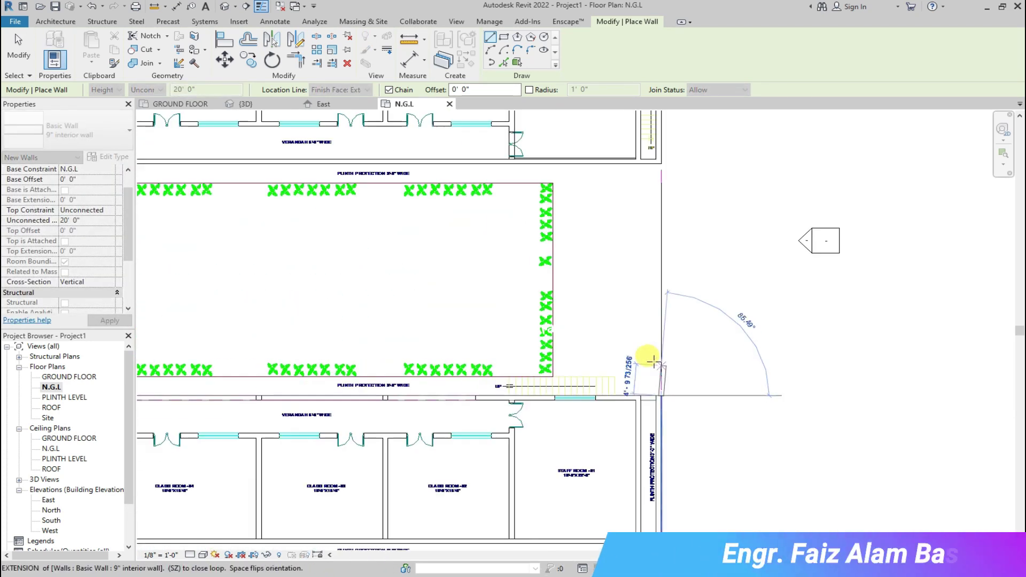
{"action": "scroll", "coordinate": [556, 291], "scroll_direction": "up", "scroll_amount": 3}
{"action": "scroll", "coordinate": [394, 288], "scroll_direction": "down", "scroll_amount": 3}
{"action": "scroll", "coordinate": [553, 222], "scroll_direction": "up", "scroll_amount": 1}
{"action": "scroll", "coordinate": [537, 212], "scroll_direction": "up", "scroll_amount": 1}
{"action": "left_click", "coordinate": [537, 205]}
{"action": "scroll", "coordinate": [390, 172], "scroll_direction": "down", "scroll_amount": 3}
{"action": "scroll", "coordinate": [186, 202], "scroll_direction": "up", "scroll_amount": 2}
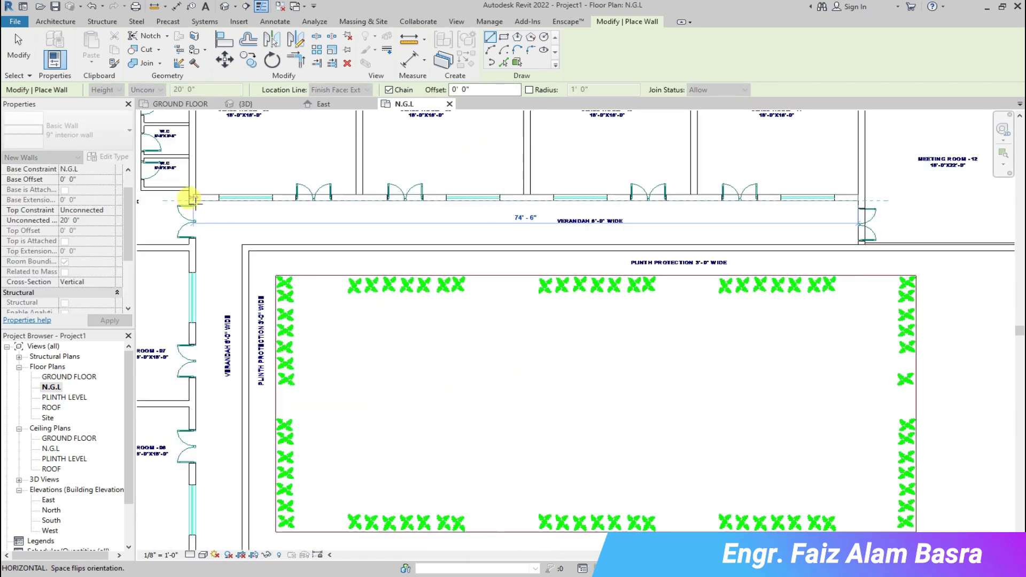
{"action": "scroll", "coordinate": [201, 204], "scroll_direction": "down", "scroll_amount": 1}
{"action": "scroll", "coordinate": [195, 394], "scroll_direction": "up", "scroll_amount": 2}
{"action": "scroll", "coordinate": [198, 399], "scroll_direction": "up", "scroll_amount": 1}
{"action": "left_click", "coordinate": [197, 399]}
{"action": "scroll", "coordinate": [299, 382], "scroll_direction": "down", "scroll_amount": 2}
{"action": "scroll", "coordinate": [717, 385], "scroll_direction": "up", "scroll_amount": 2}
{"action": "left_click", "coordinate": [719, 386]}
{"action": "scroll", "coordinate": [719, 353], "scroll_direction": "up", "scroll_amount": 1}
{"action": "scroll", "coordinate": [706, 324], "scroll_direction": "up", "scroll_amount": 1}
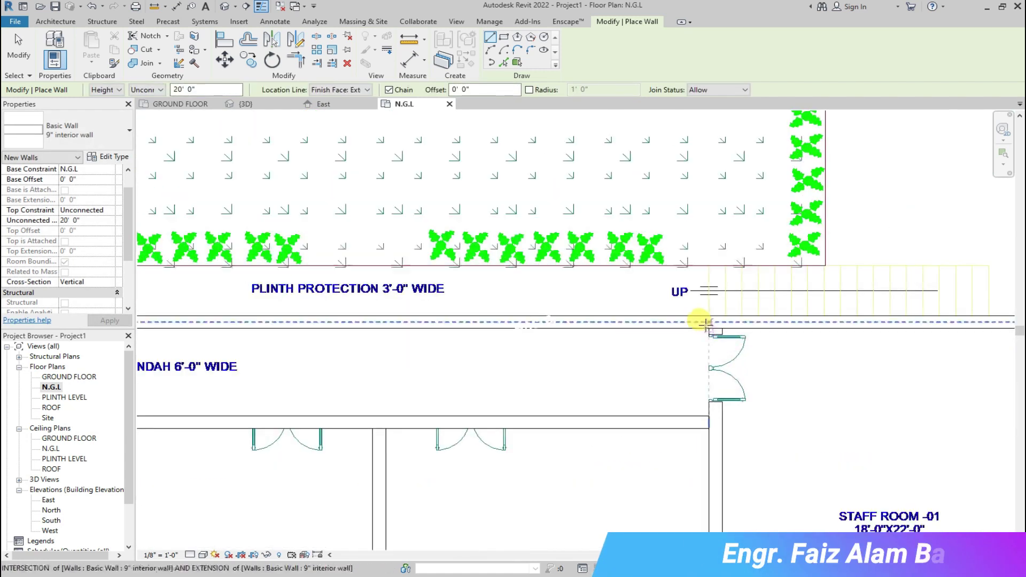
{"action": "scroll", "coordinate": [716, 358], "scroll_direction": "down", "scroll_amount": 3}
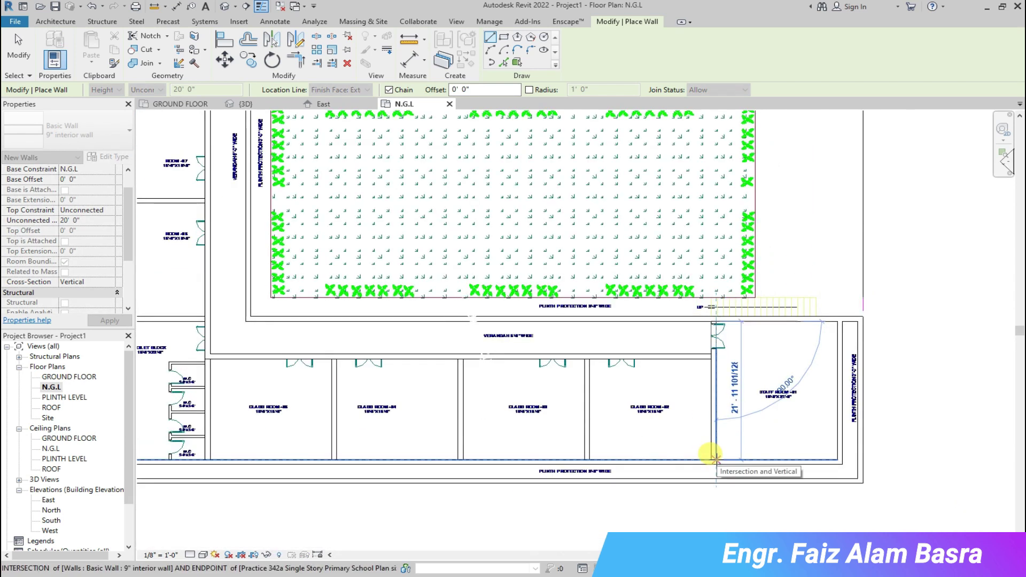
{"action": "left_click", "coordinate": [588, 459]}
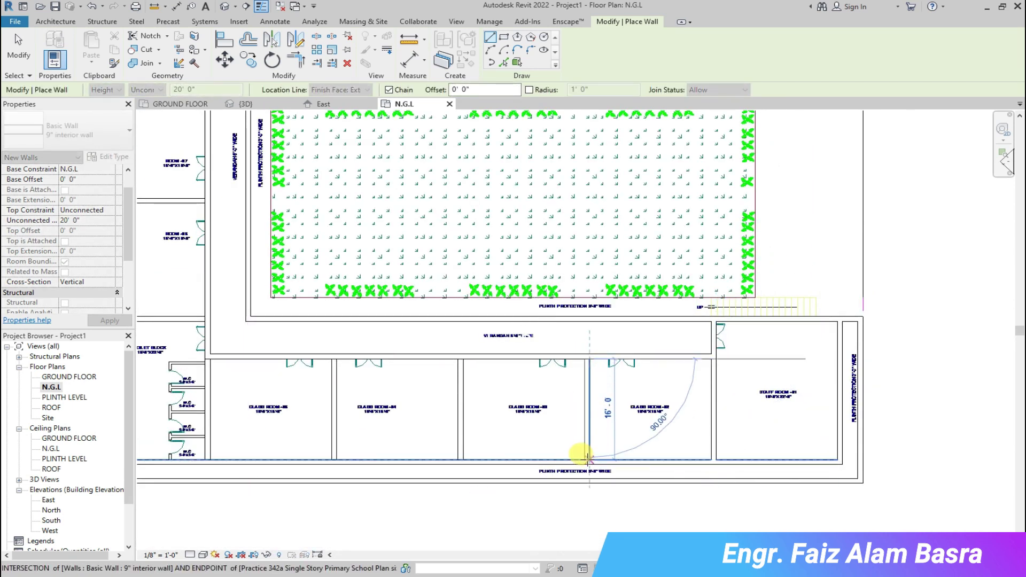
- Add lower class room partitions and the wall beside the toilet block
{"action": "key", "text": "Escape"}
{"action": "left_click", "coordinate": [463, 360]}
{"action": "key", "text": "Escape"}
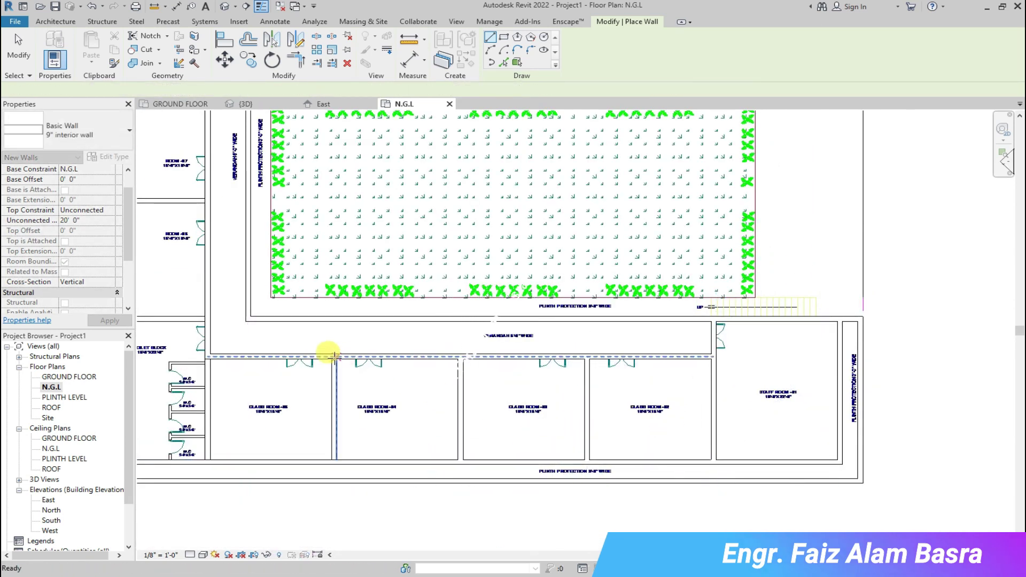
{"action": "left_click", "coordinate": [336, 458]}
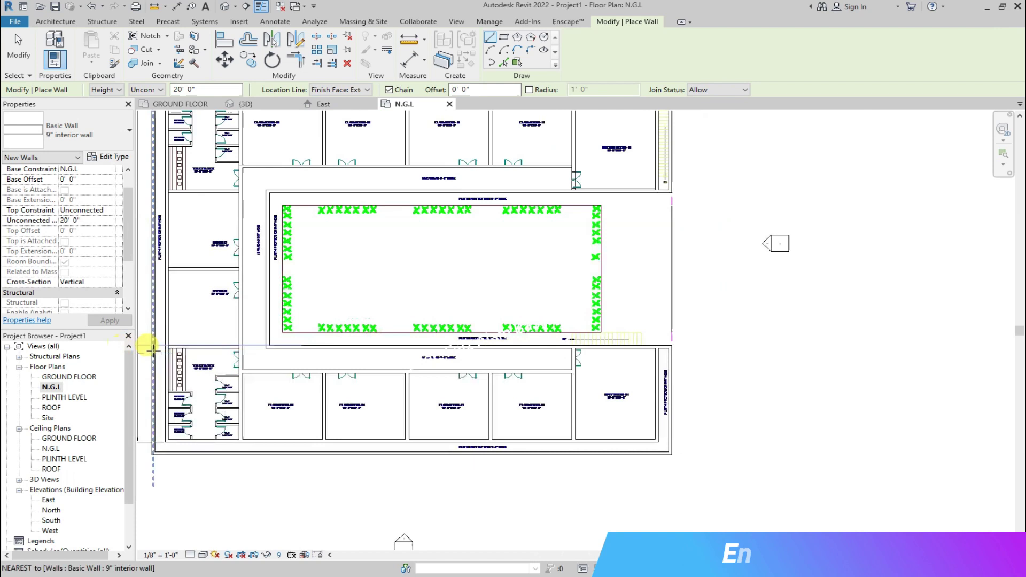
{"action": "scroll", "coordinate": [160, 342], "scroll_direction": "up", "scroll_amount": 5}
{"action": "left_click", "coordinate": [299, 344]}
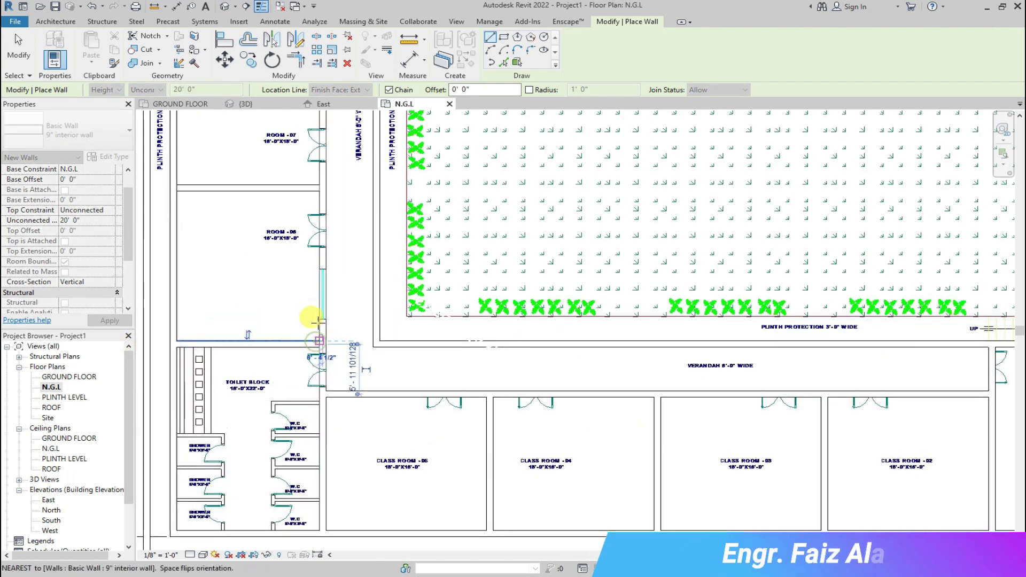
{"action": "left_click", "coordinate": [319, 187]}
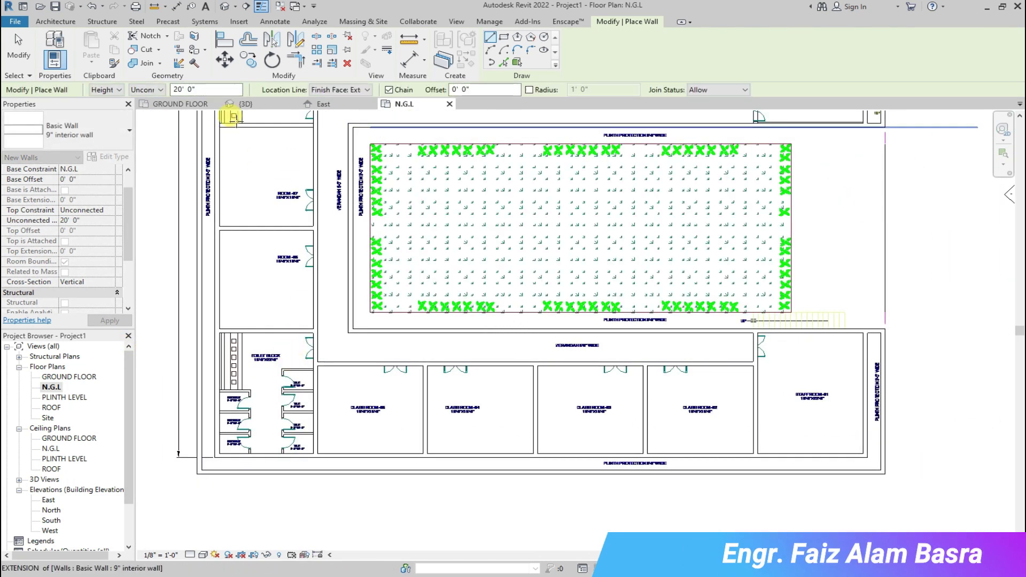
{"action": "scroll", "coordinate": [202, 114], "scroll_direction": "up", "scroll_amount": 5}
- Draw the partitions dividing the top class rooms near Room 07
{"action": "left_click", "coordinate": [371, 123]}
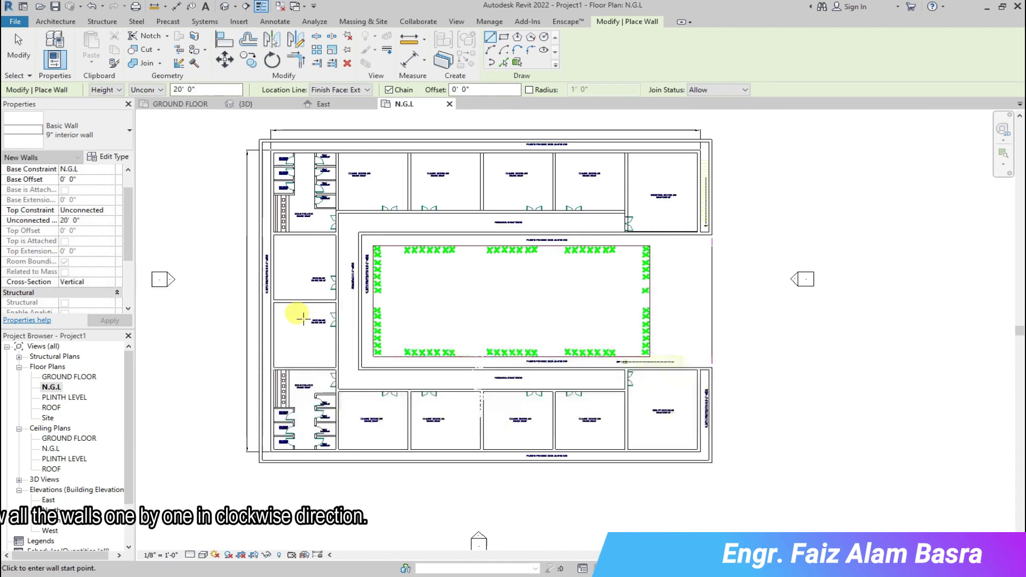
{"action": "scroll", "coordinate": [366, 161], "scroll_direction": "up", "scroll_amount": 3}
{"action": "left_click", "coordinate": [274, 168]}
{"action": "left_click", "coordinate": [270, 265]}
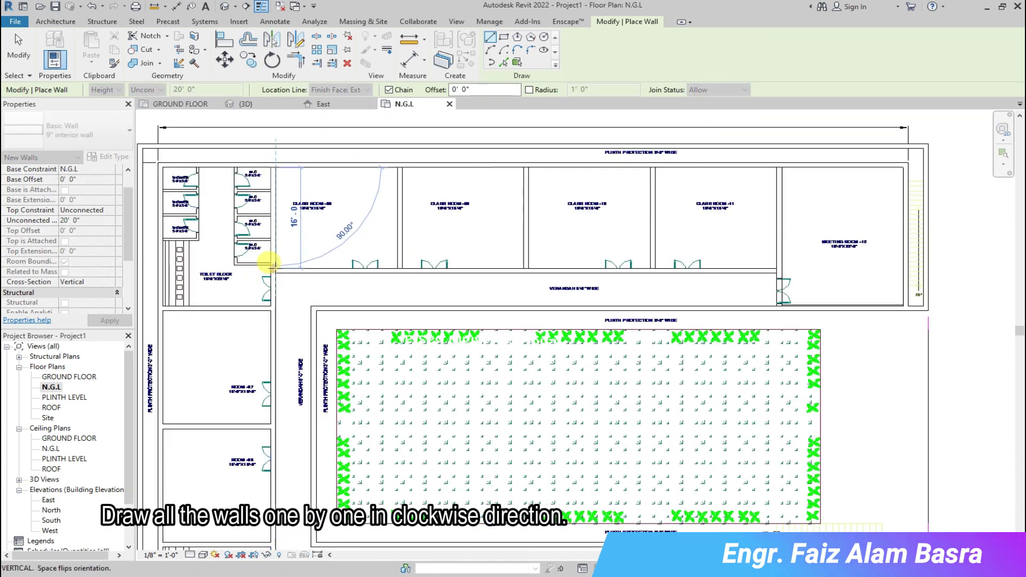
{"action": "scroll", "coordinate": [279, 274], "scroll_direction": "up", "scroll_amount": 2}
{"action": "left_click", "coordinate": [436, 268]}
{"action": "left_click", "coordinate": [437, 139]}
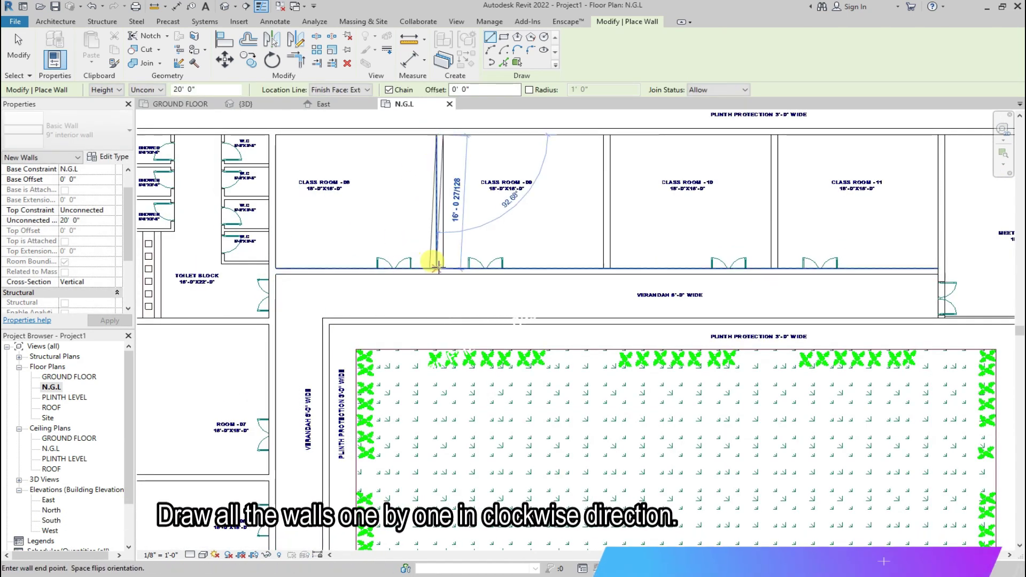
{"action": "left_click", "coordinate": [609, 134]}
{"action": "left_click", "coordinate": [609, 267]}
{"action": "key", "text": "Escape"}
- Add the last class room partition and the meeting room wall, then view the walls in 3D
{"action": "left_click", "coordinate": [773, 134]}
{"action": "left_click", "coordinate": [773, 267]}
{"action": "key", "text": "Escape"}
{"action": "key", "text": "Escape"}
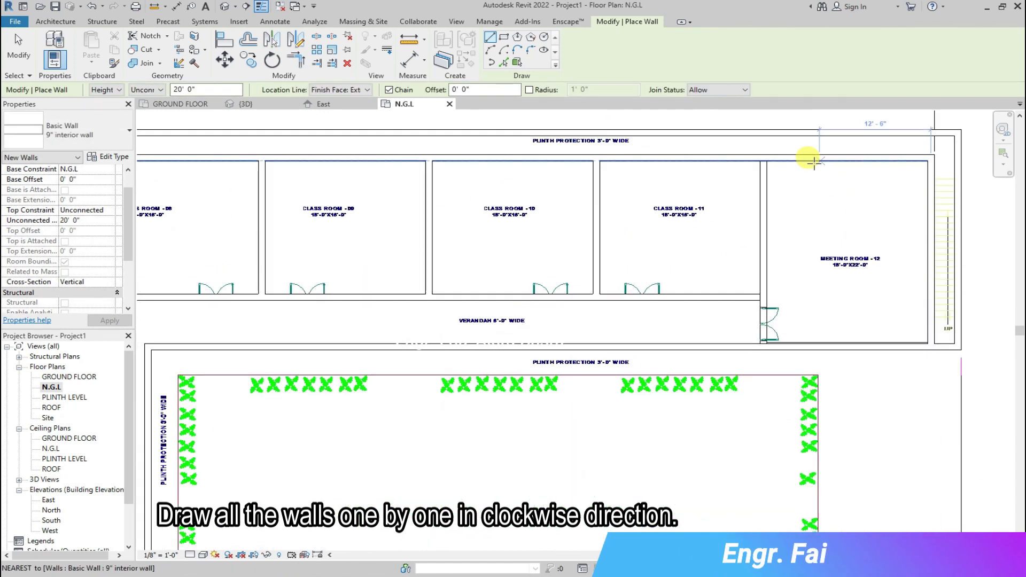
{"action": "left_click", "coordinate": [767, 161]}
{"action": "scroll", "coordinate": [767, 342], "scroll_direction": "up", "scroll_amount": 2}
{"action": "left_click", "coordinate": [756, 334]}
{"action": "key", "text": "Escape"}
{"action": "scroll", "coordinate": [614, 208], "scroll_direction": "down", "scroll_amount": 5}
{"action": "scroll", "coordinate": [550, 235], "scroll_direction": "down", "scroll_amount": 3}
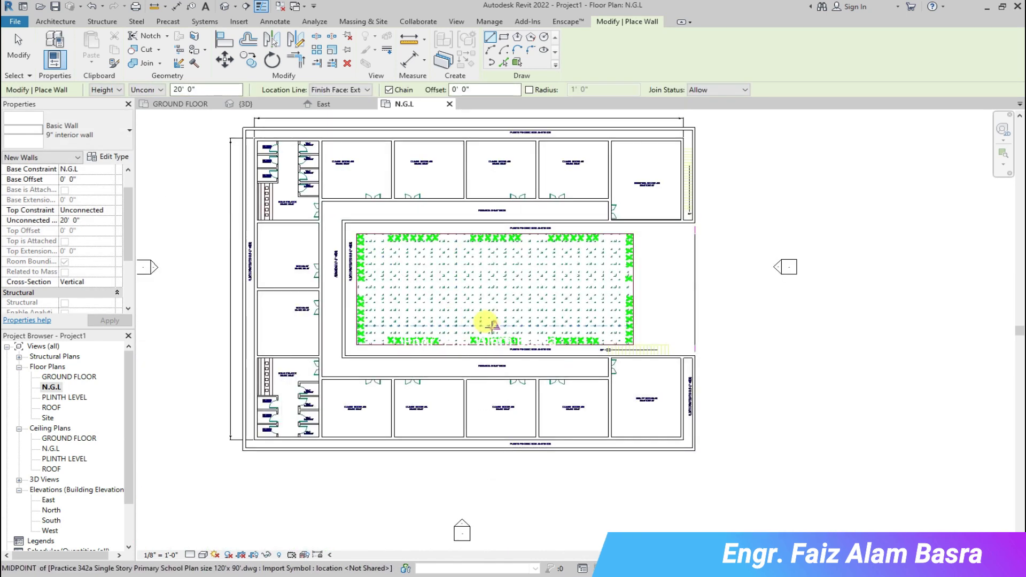
{"action": "scroll", "coordinate": [463, 331], "scroll_direction": "up", "scroll_amount": 2}
{"action": "left_click", "coordinate": [262, 104]}
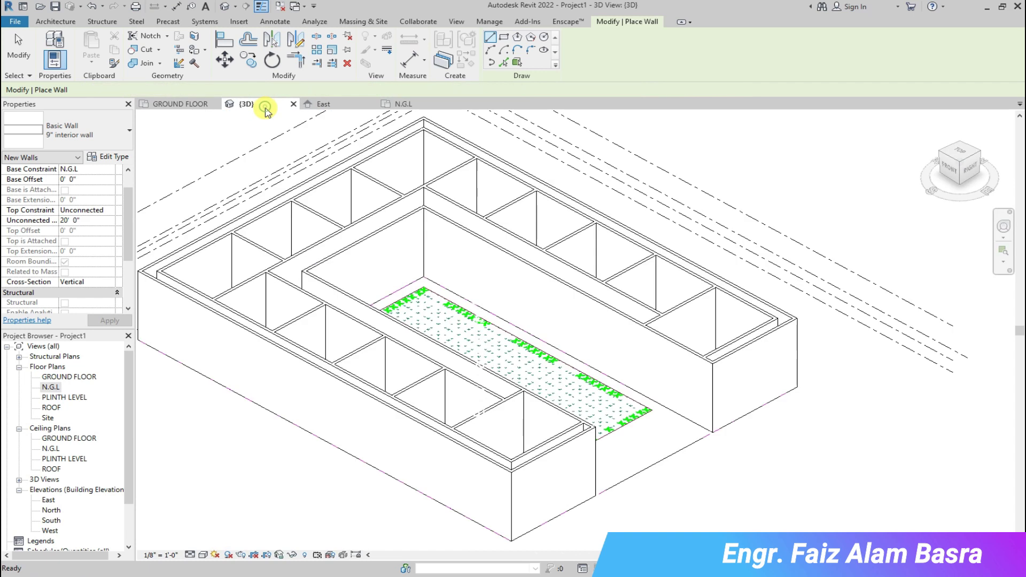
- Exit the Wall tool with Modify and switch from 3D back to the N.G.L floor plan
{"action": "scroll", "coordinate": [229, 171], "scroll_direction": "up", "scroll_amount": 3}
{"action": "scroll", "coordinate": [252, 192], "scroll_direction": "up", "scroll_amount": 2}
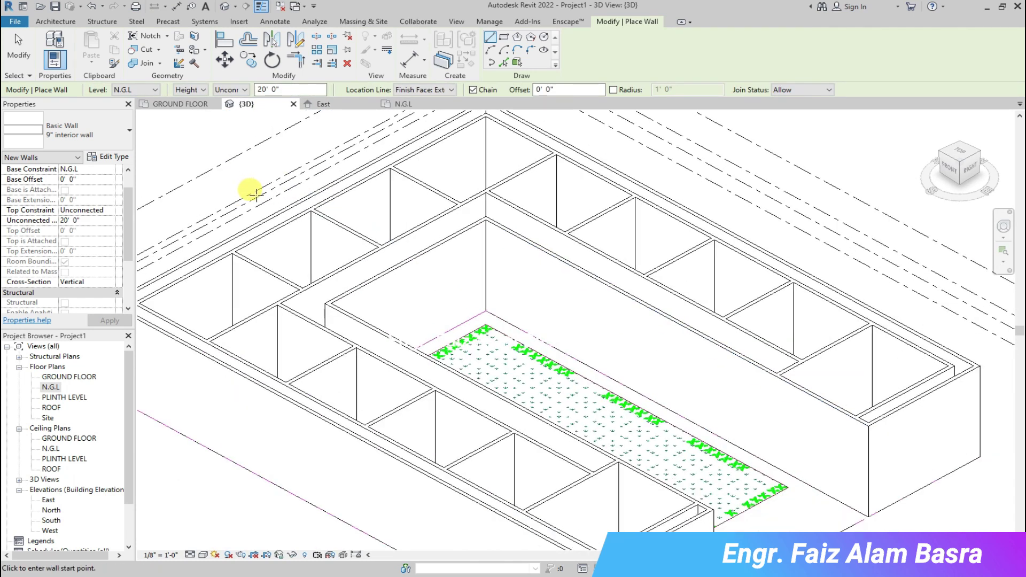
{"action": "scroll", "coordinate": [498, 229], "scroll_direction": "down", "scroll_amount": 2}
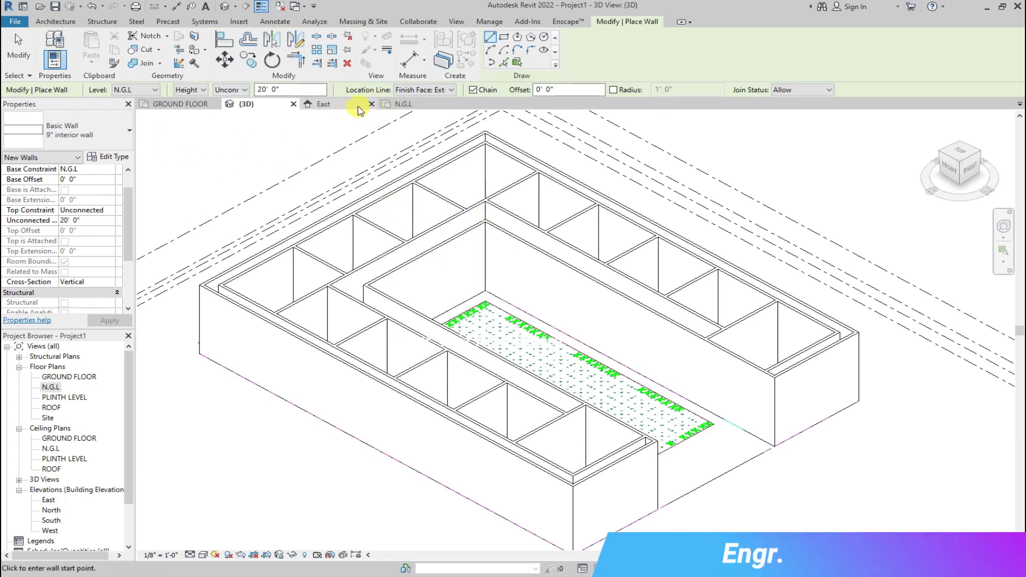
{"action": "left_click", "coordinate": [18, 50]}
{"action": "scroll", "coordinate": [415, 266], "scroll_direction": "up", "scroll_amount": 3}
{"action": "scroll", "coordinate": [337, 224], "scroll_direction": "up", "scroll_amount": 2}
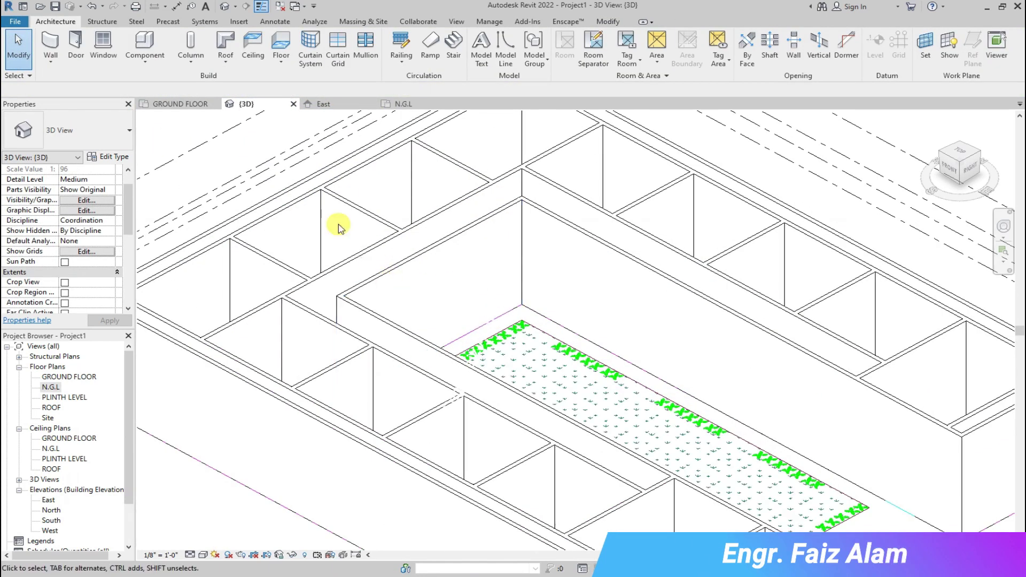
{"action": "left_click", "coordinate": [407, 104]}
{"action": "scroll", "coordinate": [337, 220], "scroll_direction": "up", "scroll_amount": 1}
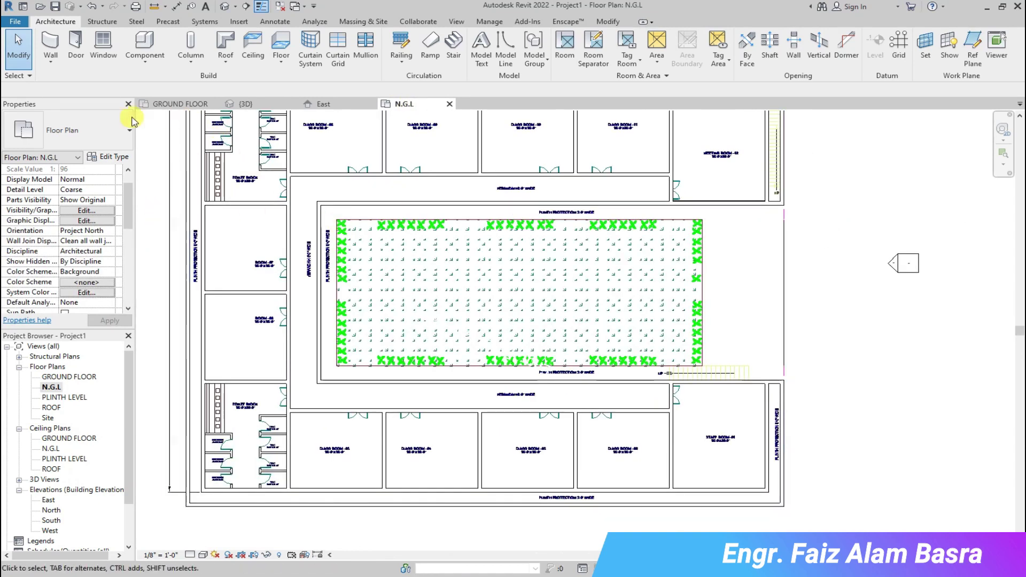
- Finish the current wall chain along the courtyard's top edge
{"action": "key", "text": "w"}
{"action": "key", "text": "a"}
{"action": "scroll", "coordinate": [339, 224], "scroll_direction": "up", "scroll_amount": 2}
{"action": "left_click", "coordinate": [336, 209]}
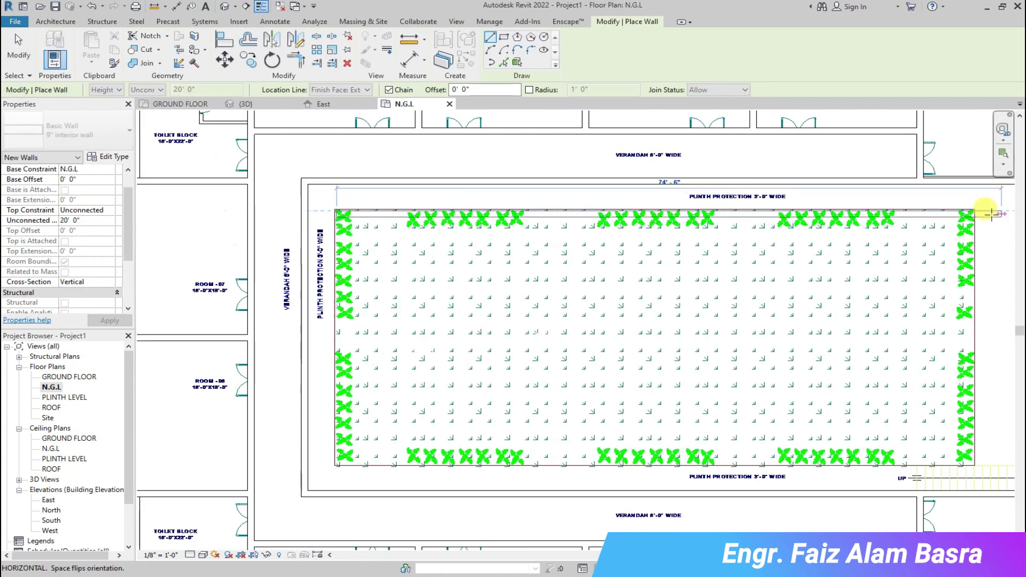
{"action": "left_click", "coordinate": [974, 210]}
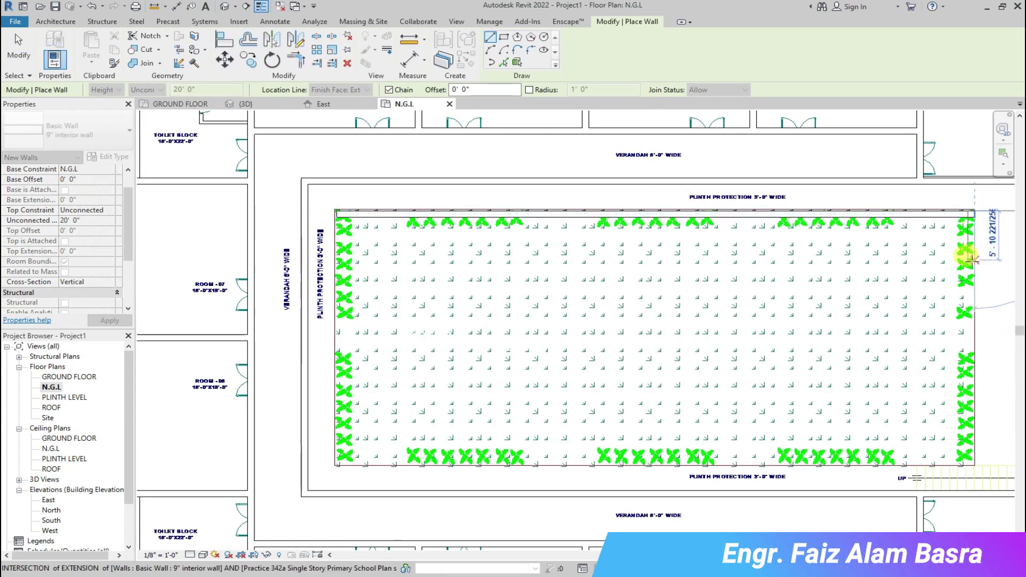
- Pick an ordinary architectural wall type and draw the courtyard's top wall corner to corner
{"action": "left_click", "coordinate": [55, 21]}
{"action": "left_click", "coordinate": [50, 62]}
{"action": "left_click", "coordinate": [97, 81]}
{"action": "scroll", "coordinate": [326, 212], "scroll_direction": "up", "scroll_amount": 2}
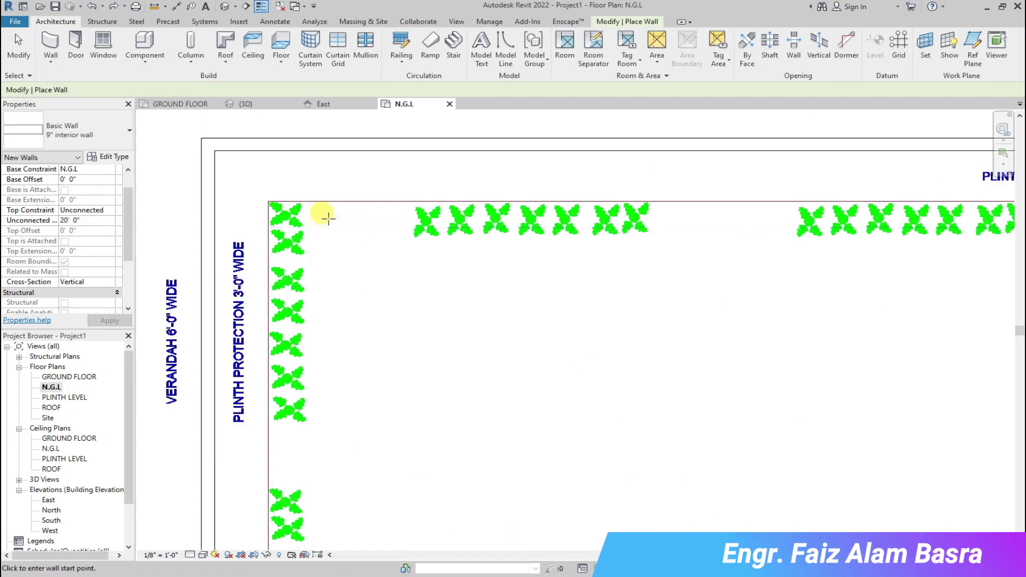
{"action": "scroll", "coordinate": [235, 190], "scroll_direction": "up", "scroll_amount": 2}
{"action": "scroll", "coordinate": [235, 191], "scroll_direction": "up", "scroll_amount": 2}
{"action": "left_click", "coordinate": [238, 192]}
{"action": "scroll", "coordinate": [453, 197], "scroll_direction": "down", "scroll_amount": 4}
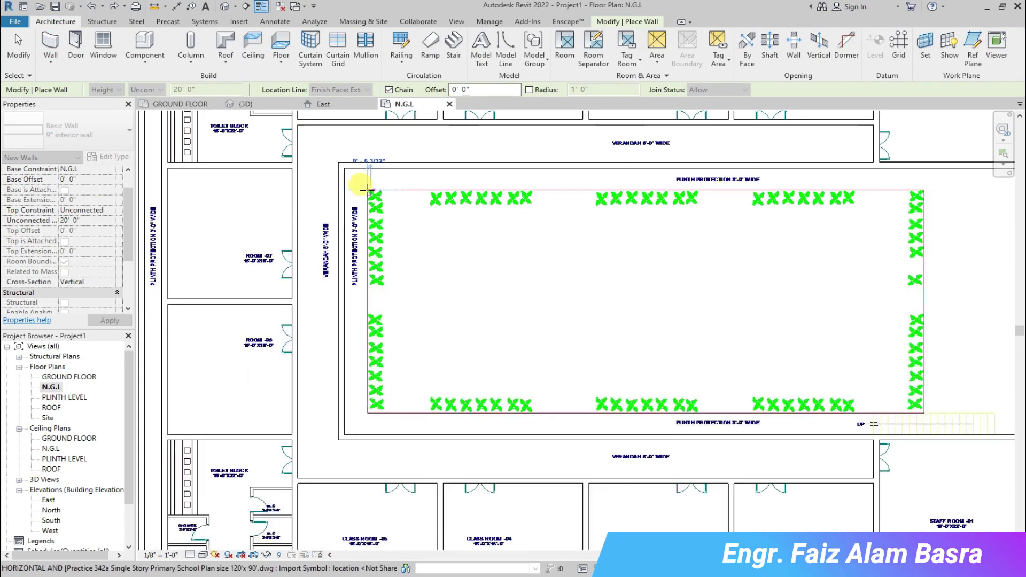
{"action": "scroll", "coordinate": [738, 198], "scroll_direction": "up", "scroll_amount": 2}
{"action": "left_click", "coordinate": [743, 194]}
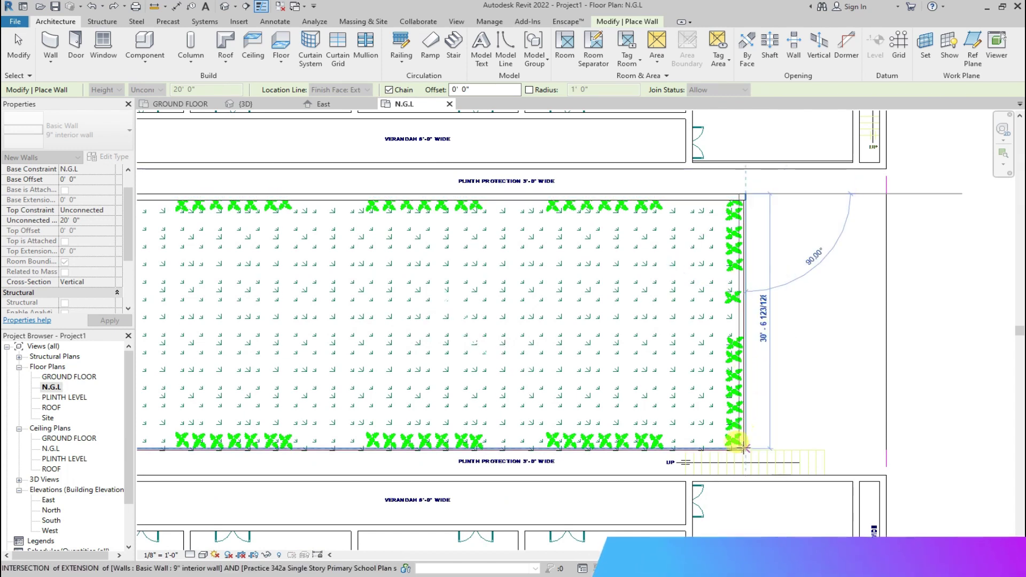
- Draw the right and 72'-0" bottom walls and close the courtyard loop at the top-left corner
{"action": "left_click", "coordinate": [743, 448]}
{"action": "scroll", "coordinate": [534, 422], "scroll_direction": "down", "scroll_amount": 3}
{"action": "scroll", "coordinate": [241, 433], "scroll_direction": "up", "scroll_amount": 3}
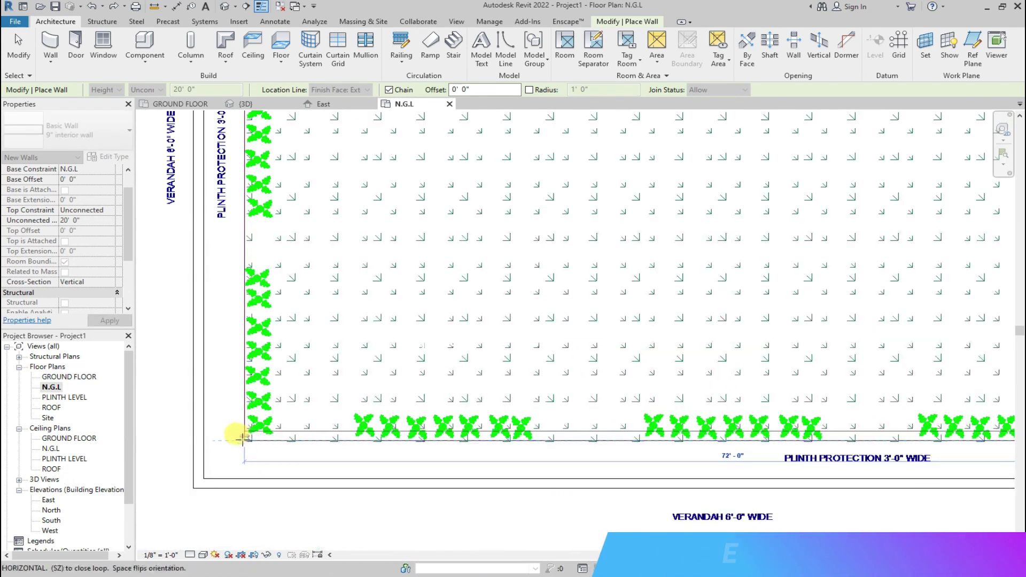
{"action": "left_click", "coordinate": [242, 439]}
{"action": "scroll", "coordinate": [331, 353], "scroll_direction": "down", "scroll_amount": 3}
{"action": "scroll", "coordinate": [246, 172], "scroll_direction": "up", "scroll_amount": 3}
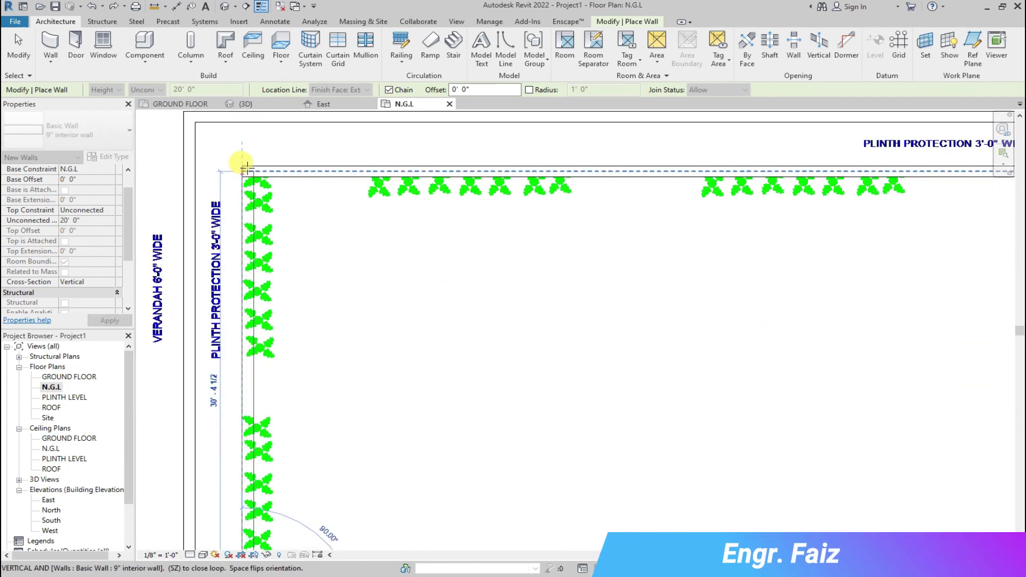
{"action": "left_click", "coordinate": [246, 172]}
{"action": "scroll", "coordinate": [320, 251], "scroll_direction": "down", "scroll_amount": 3}
{"action": "scroll", "coordinate": [588, 270], "scroll_direction": "down", "scroll_amount": 2}
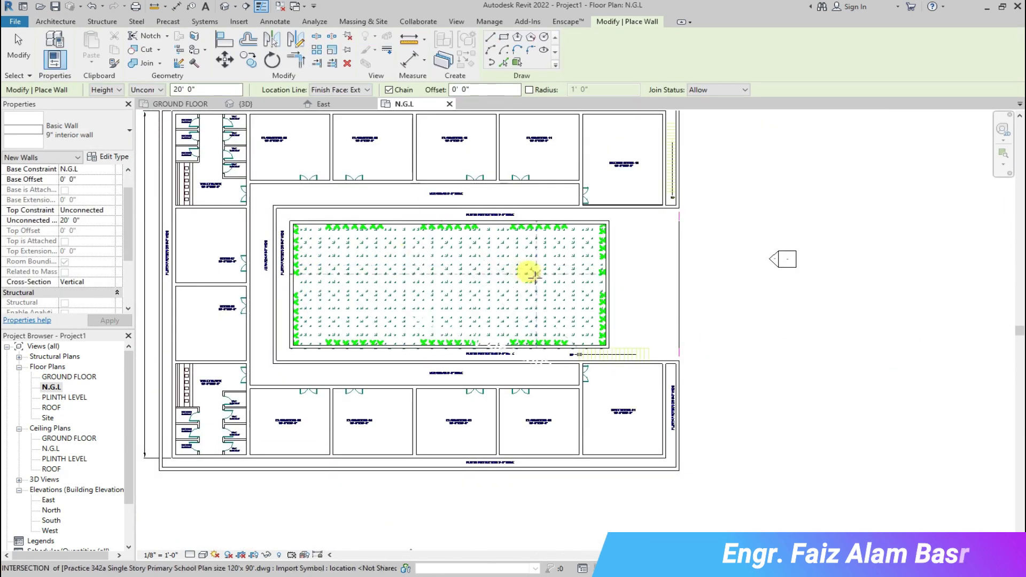
{"action": "scroll", "coordinate": [663, 268], "scroll_direction": "up", "scroll_amount": 2}
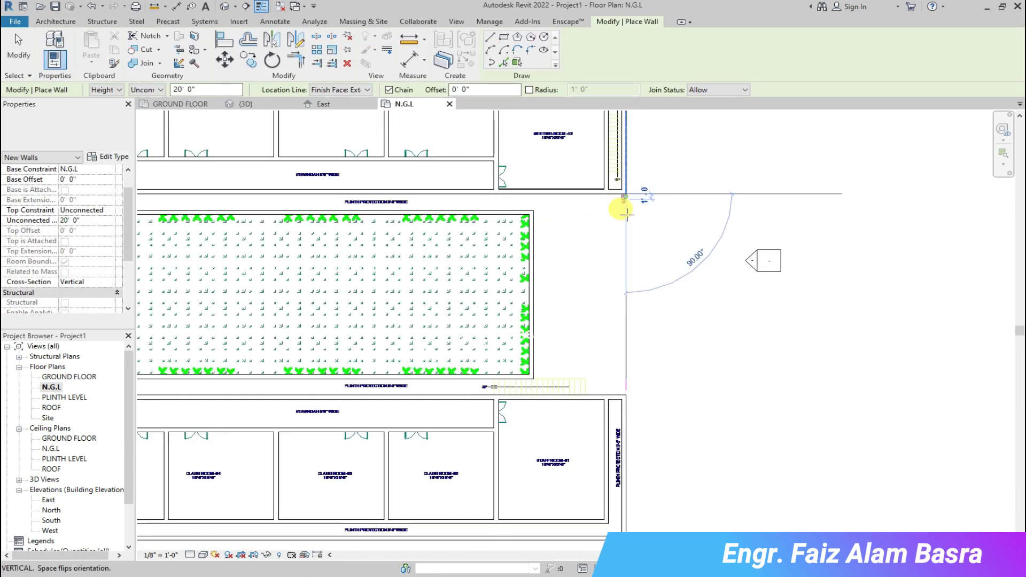
- Draw an L-shaped wall from the corner beside the stair to the wall intersection
{"action": "left_click", "coordinate": [624, 193]}
{"action": "left_click", "coordinate": [625, 378]}
{"action": "left_click", "coordinate": [560, 376]}
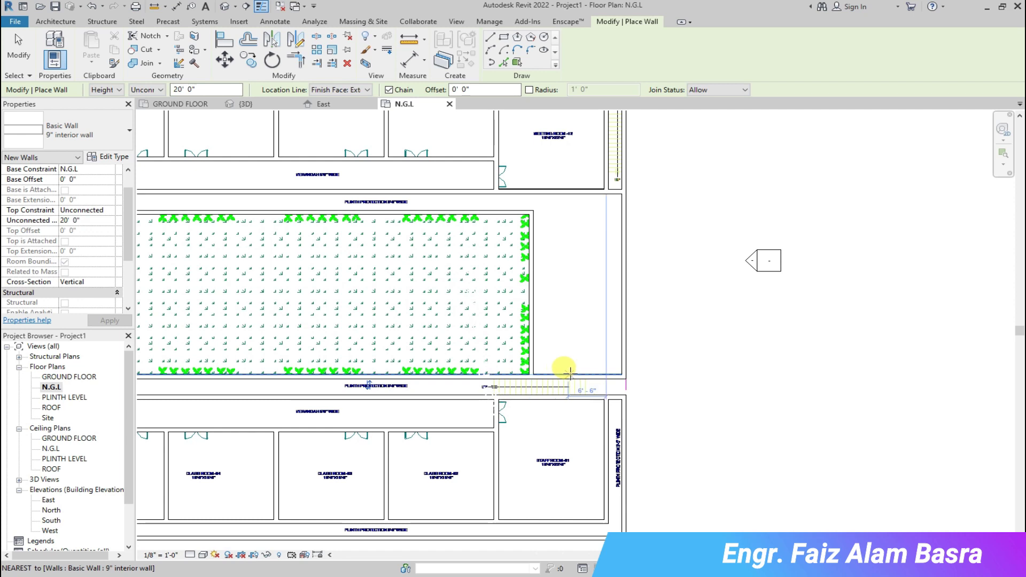
{"action": "scroll", "coordinate": [621, 393], "scroll_direction": "up", "scroll_amount": 1}
{"action": "scroll", "coordinate": [636, 391], "scroll_direction": "up", "scroll_amount": 2}
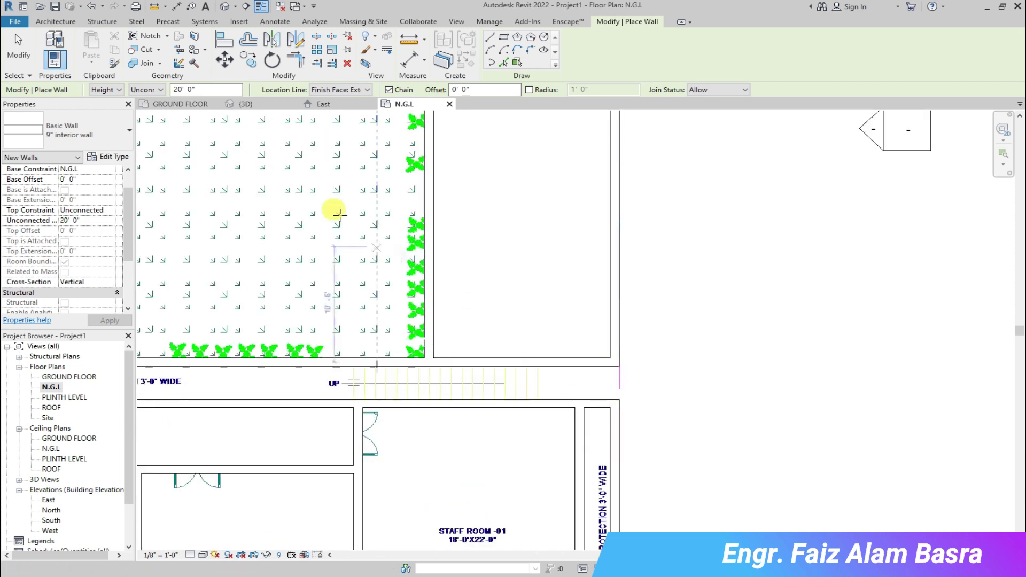
{"action": "left_click", "coordinate": [21, 38]}
- Pull the bottom courtyard wall's right end back to the lawn corner beside the steps
{"action": "scroll", "coordinate": [536, 366], "scroll_direction": "down", "scroll_amount": 1}
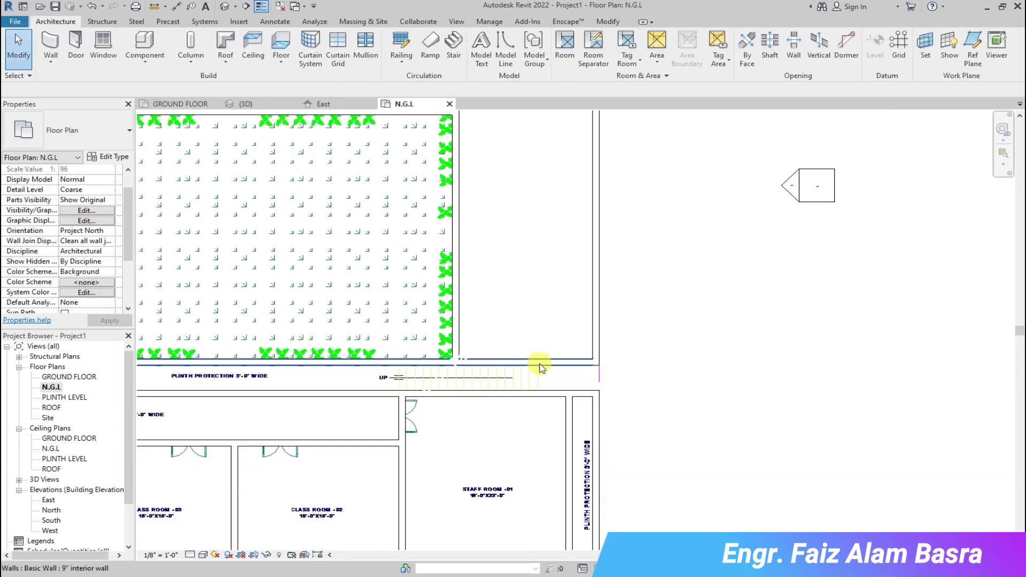
{"action": "scroll", "coordinate": [537, 364], "scroll_direction": "down", "scroll_amount": 1}
{"action": "scroll", "coordinate": [556, 373], "scroll_direction": "up", "scroll_amount": 1}
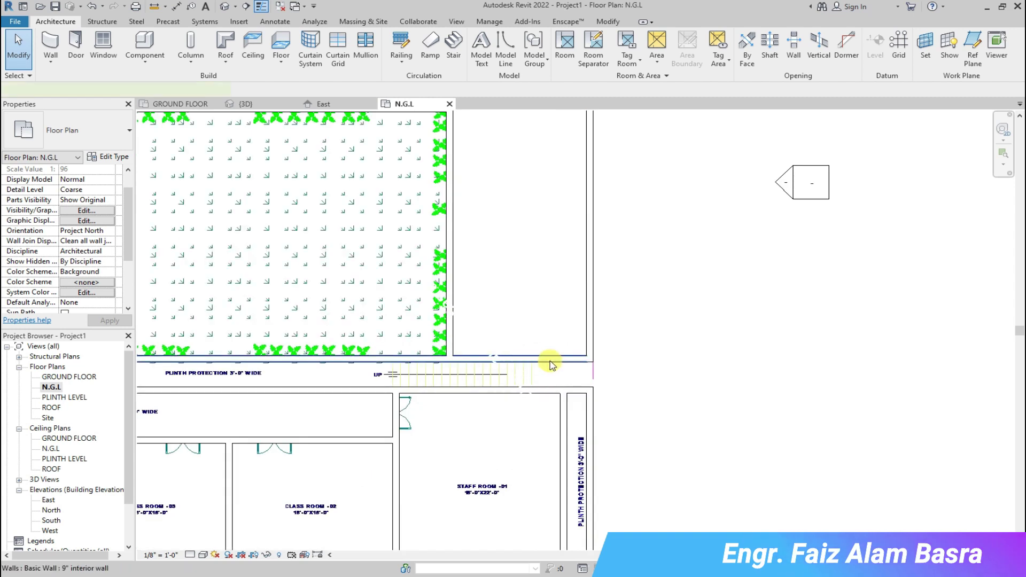
{"action": "left_click", "coordinate": [553, 365]}
{"action": "left_click_drag", "start_coordinate": [588, 359], "coordinate": [453, 359]}
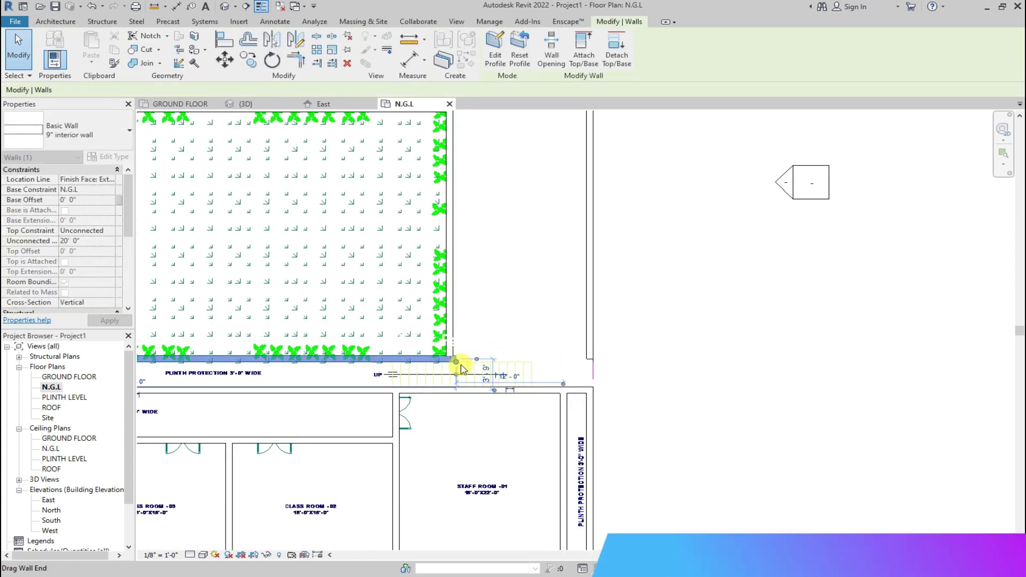
{"action": "scroll", "coordinate": [457, 363], "scroll_direction": "up", "scroll_amount": 2}
{"action": "left_click", "coordinate": [711, 353]}
{"action": "key", "text": "Escape"}
{"action": "scroll", "coordinate": [557, 321], "scroll_direction": "down", "scroll_amount": 3}
{"action": "scroll", "coordinate": [634, 359], "scroll_direction": "down", "scroll_amount": 2}
{"action": "scroll", "coordinate": [652, 362], "scroll_direction": "down", "scroll_amount": 2}
{"action": "scroll", "coordinate": [641, 347], "scroll_direction": "down", "scroll_amount": 2}
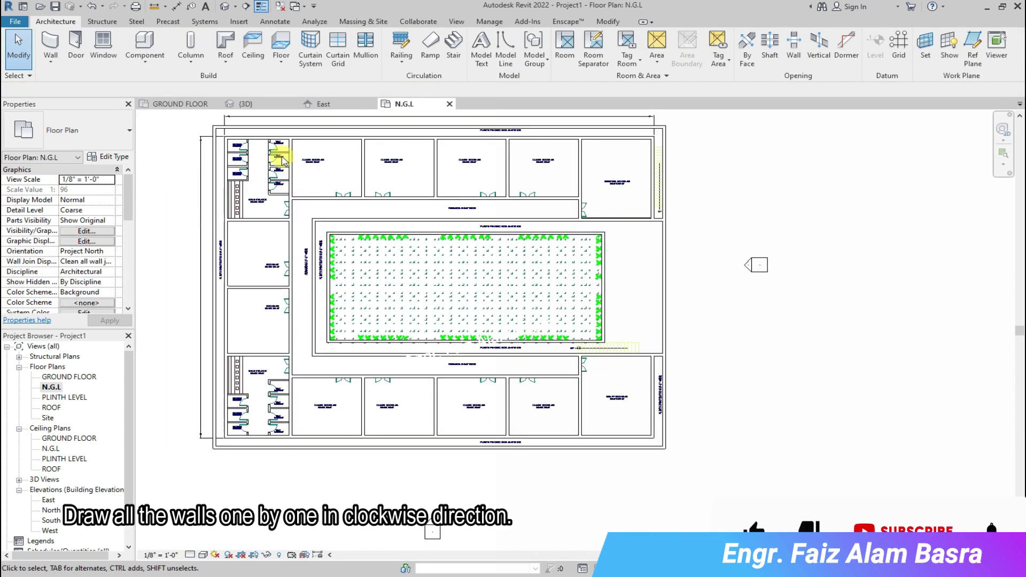
- Save the project as 'school', replacing the existing file, and reopen the N.G.L plan
{"action": "left_click", "coordinate": [244, 103]}
{"action": "scroll", "coordinate": [332, 224], "scroll_direction": "down", "scroll_amount": 3}
{"action": "left_click", "coordinate": [219, 544]}
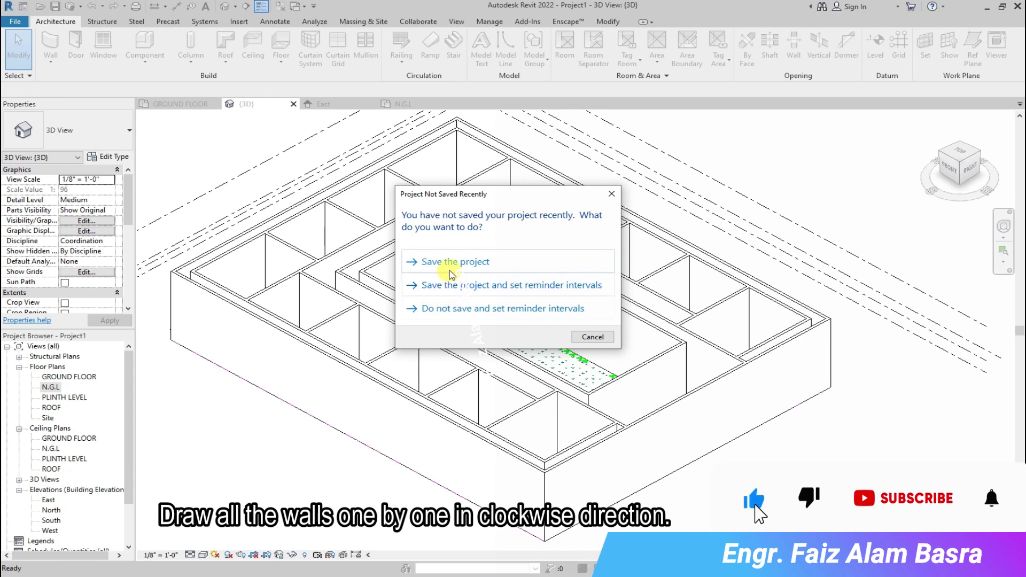
{"action": "left_click", "coordinate": [451, 265]}
{"action": "left_click", "coordinate": [495, 300]}
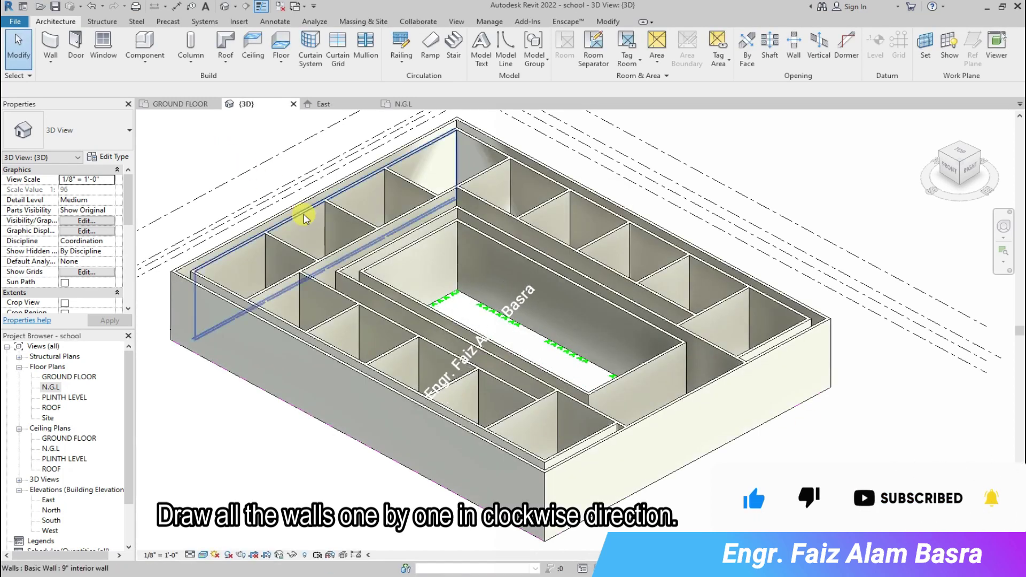
{"action": "left_click", "coordinate": [182, 104]}
{"action": "left_click", "coordinate": [423, 106]}
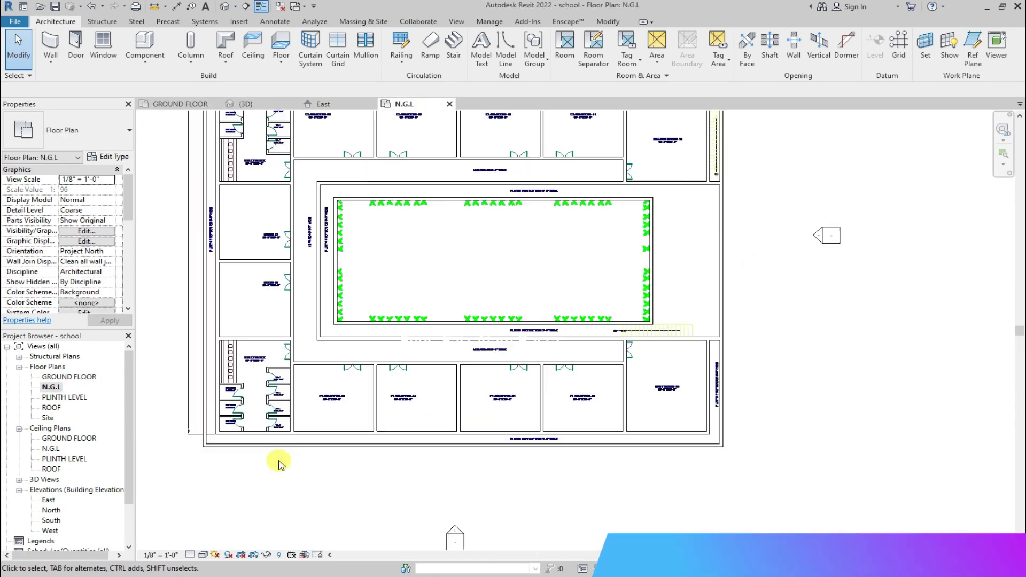
- Set the bottom outer boundary wall's top constraint to PLINTH LEVEL
{"action": "scroll", "coordinate": [278, 465], "scroll_direction": "up", "scroll_amount": 2}
{"action": "left_click", "coordinate": [275, 441]}
{"action": "left_click", "coordinate": [110, 232]}
{"action": "left_click", "coordinate": [104, 262]}
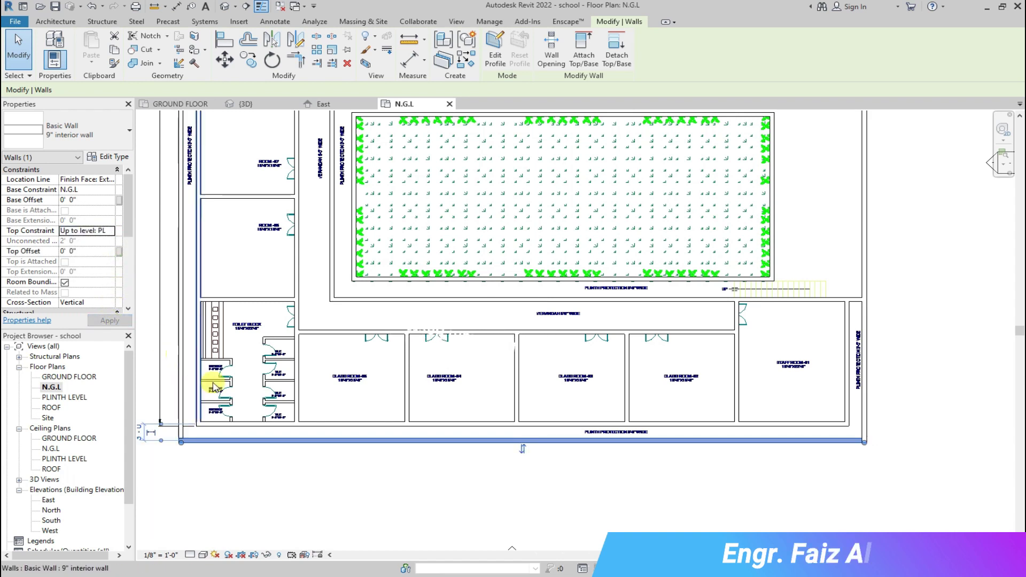
- Cap the top, left and right outer walls at PLINTH LEVEL too
{"action": "scroll", "coordinate": [160, 342], "scroll_direction": "down", "scroll_amount": 3}
{"action": "scroll", "coordinate": [259, 131], "scroll_direction": "up", "scroll_amount": 3}
{"action": "left_click", "coordinate": [257, 130]}
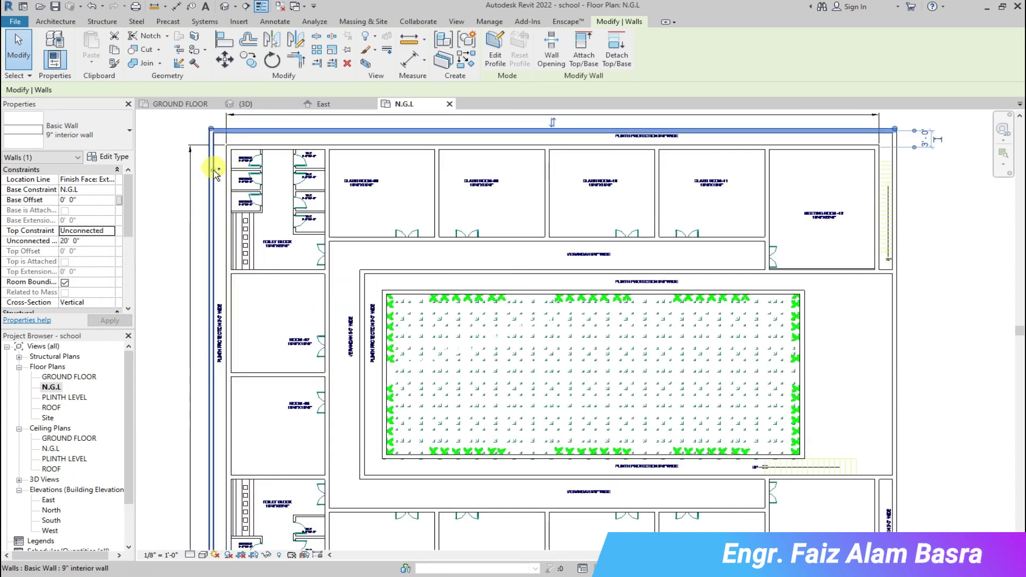
{"action": "left_click", "coordinate": [212, 165], "text": "ctrl"}
{"action": "left_click", "coordinate": [896, 237], "text": "ctrl"}
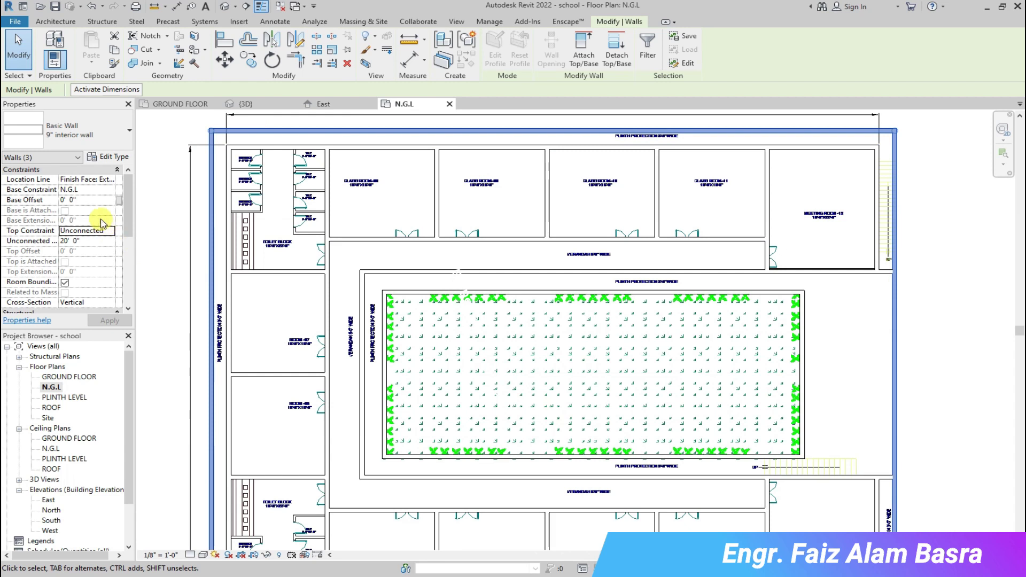
{"action": "left_click", "coordinate": [114, 233]}
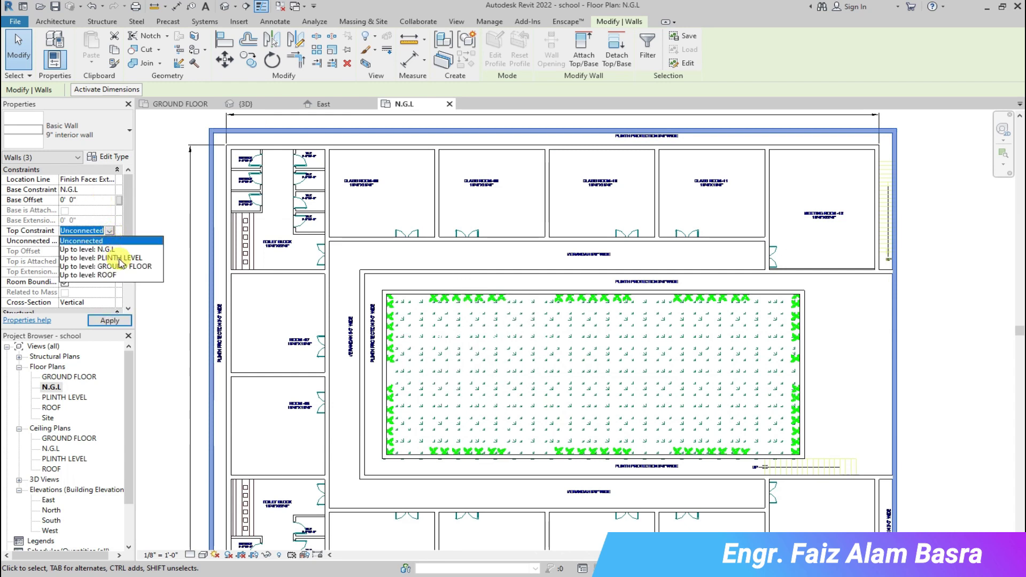
{"action": "left_click", "coordinate": [119, 258]}
- Check the lowered wall heights in 3D, then return to the N.G.L plan
{"action": "left_click", "coordinate": [256, 103]}
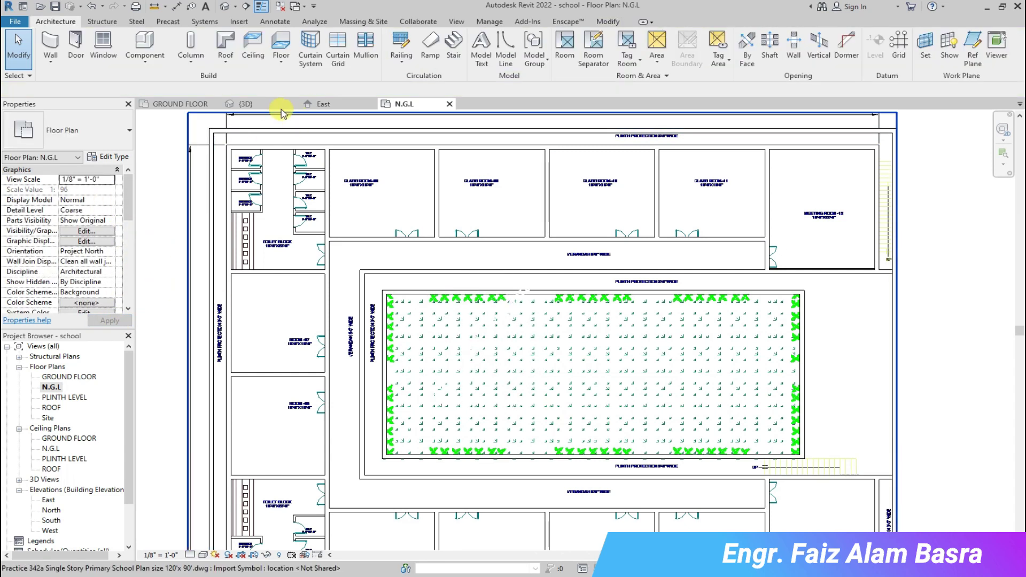
{"action": "scroll", "coordinate": [465, 294], "scroll_direction": "up", "scroll_amount": 2}
{"action": "scroll", "coordinate": [484, 398], "scroll_direction": "up", "scroll_amount": 4}
{"action": "scroll", "coordinate": [484, 398], "scroll_direction": "up", "scroll_amount": 2}
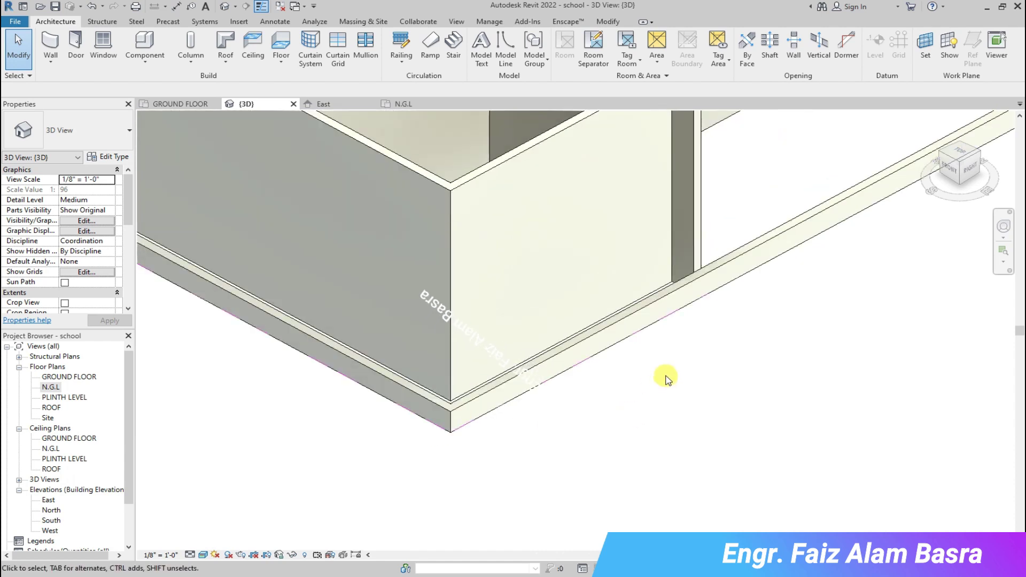
{"action": "scroll", "coordinate": [398, 424], "scroll_direction": "down", "scroll_amount": 3}
{"action": "scroll", "coordinate": [386, 426], "scroll_direction": "up", "scroll_amount": 1}
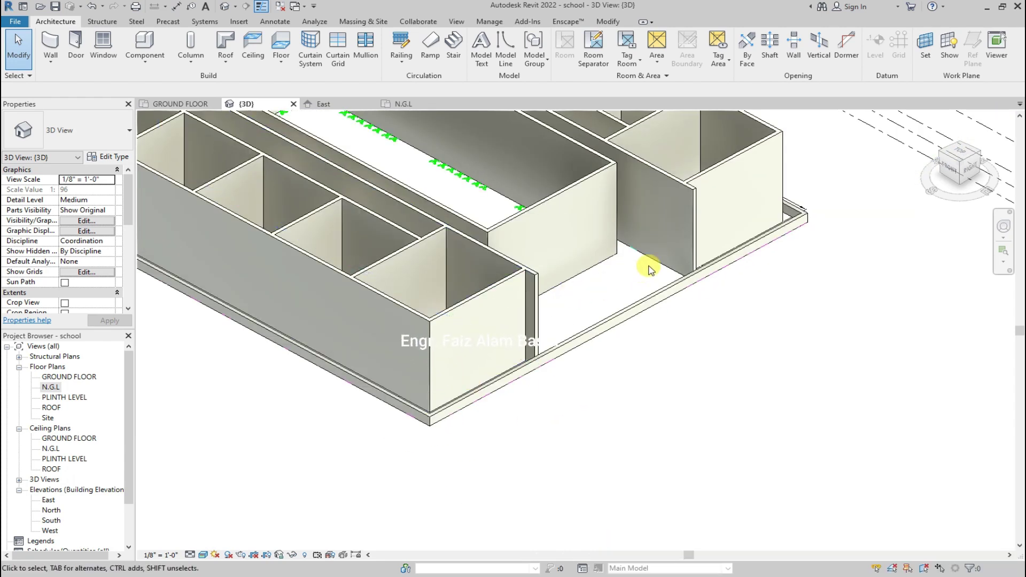
{"action": "scroll", "coordinate": [643, 275], "scroll_direction": "up", "scroll_amount": 1}
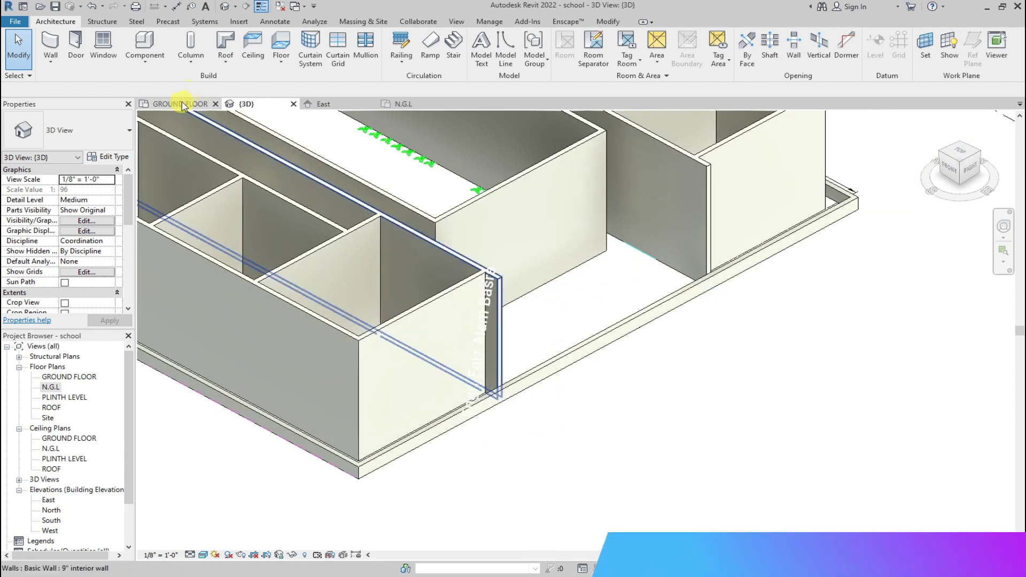
{"action": "left_click", "coordinate": [404, 103]}
{"action": "scroll", "coordinate": [757, 266], "scroll_direction": "up", "scroll_amount": 4}
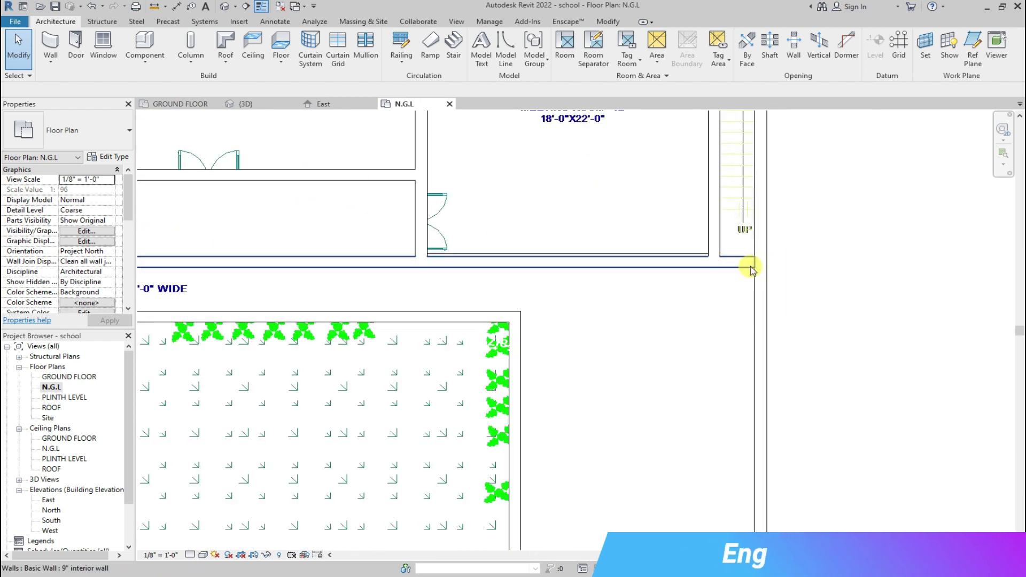
- Bring up the Modify wall tools and zoom to the courtyard corner beside the stair
{"action": "left_click", "coordinate": [604, 23]}
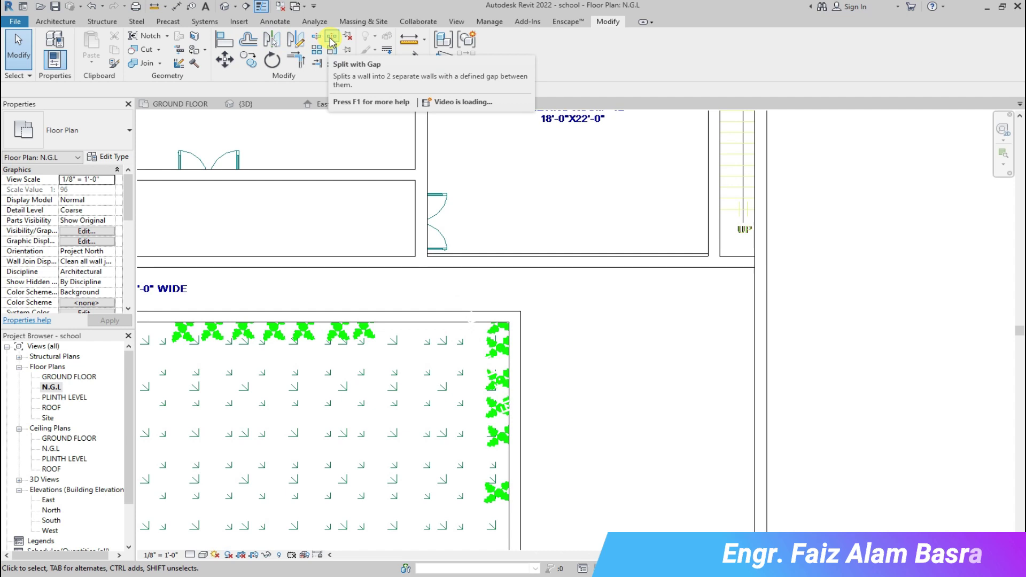
{"action": "scroll", "coordinate": [724, 252], "scroll_direction": "up", "scroll_amount": 2}
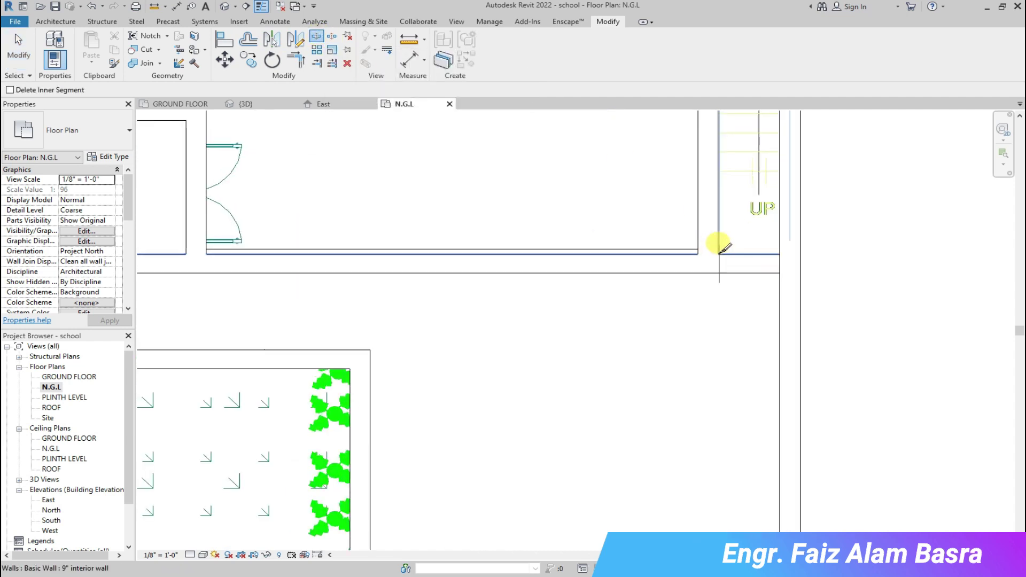
{"action": "scroll", "coordinate": [719, 252], "scroll_direction": "up", "scroll_amount": 3}
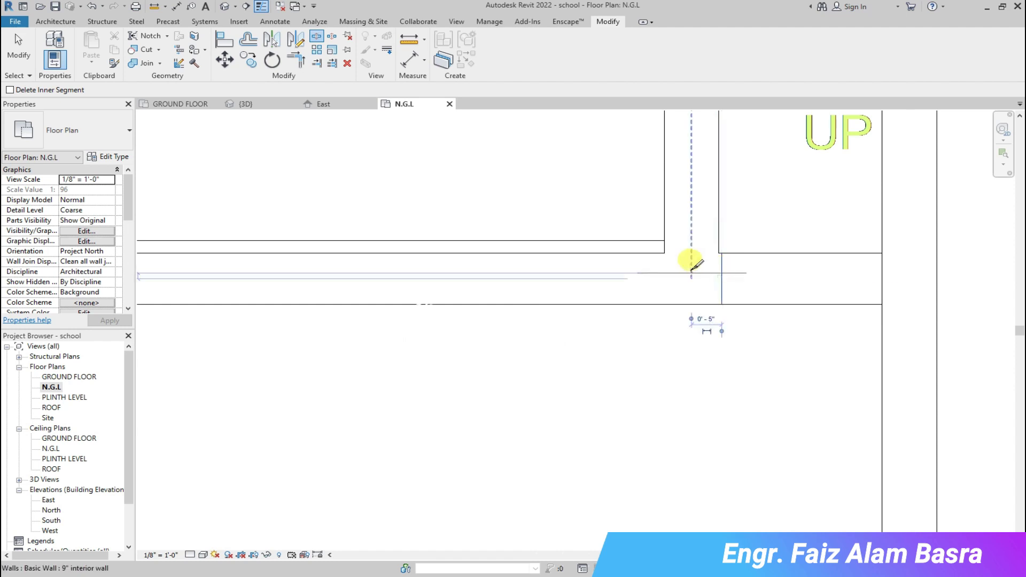
{"action": "scroll", "coordinate": [695, 262], "scroll_direction": "down", "scroll_amount": 2}
{"action": "scroll", "coordinate": [716, 281], "scroll_direction": "down", "scroll_amount": 2}
{"action": "scroll", "coordinate": [642, 276], "scroll_direction": "down", "scroll_amount": 2}
{"action": "scroll", "coordinate": [561, 270], "scroll_direction": "up", "scroll_amount": 2}
{"action": "scroll", "coordinate": [476, 220], "scroll_direction": "down", "scroll_amount": 3}
{"action": "scroll", "coordinate": [491, 294], "scroll_direction": "down", "scroll_amount": 2}
{"action": "scroll", "coordinate": [483, 350], "scroll_direction": "up", "scroll_amount": 1}
{"action": "scroll", "coordinate": [484, 351], "scroll_direction": "up", "scroll_amount": 1}
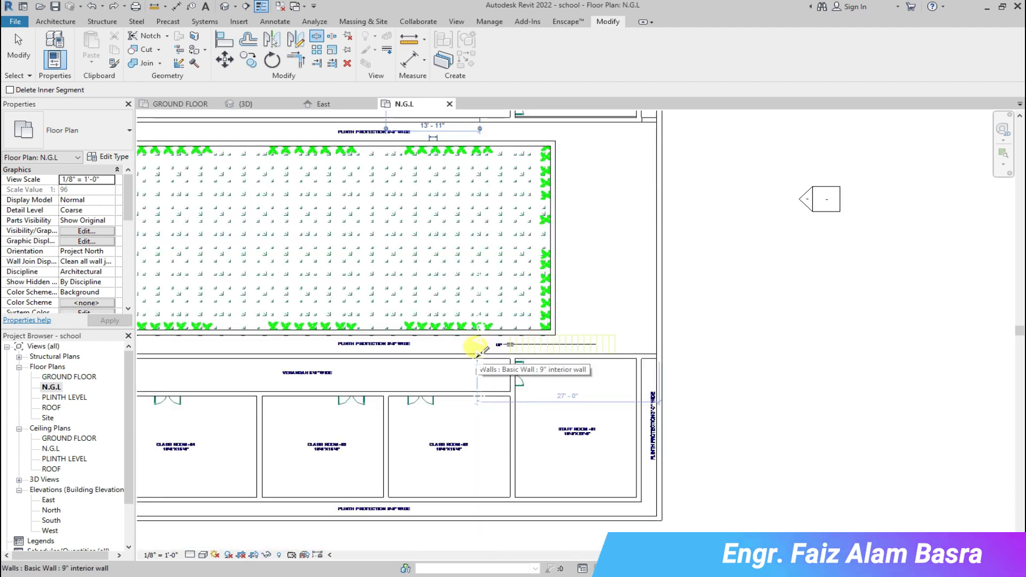
{"action": "scroll", "coordinate": [471, 300], "scroll_direction": "down", "scroll_amount": 2}
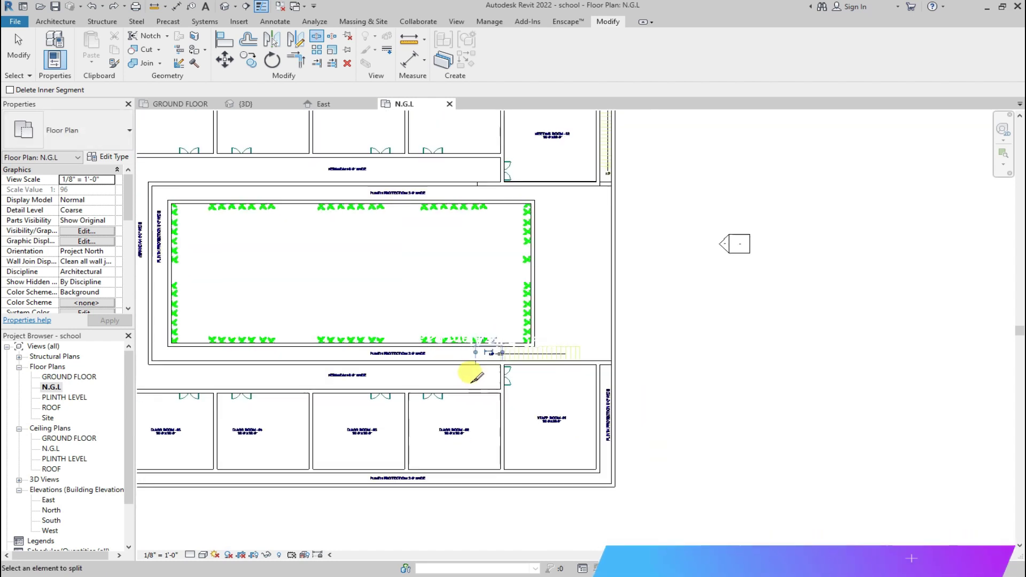
{"action": "scroll", "coordinate": [374, 131], "scroll_direction": "down", "scroll_amount": 1}
- Activate Split Element and cut the wall at the corner beside the stair
{"action": "left_click", "coordinate": [32, 56]}
{"action": "scroll", "coordinate": [509, 367], "scroll_direction": "up", "scroll_amount": 2}
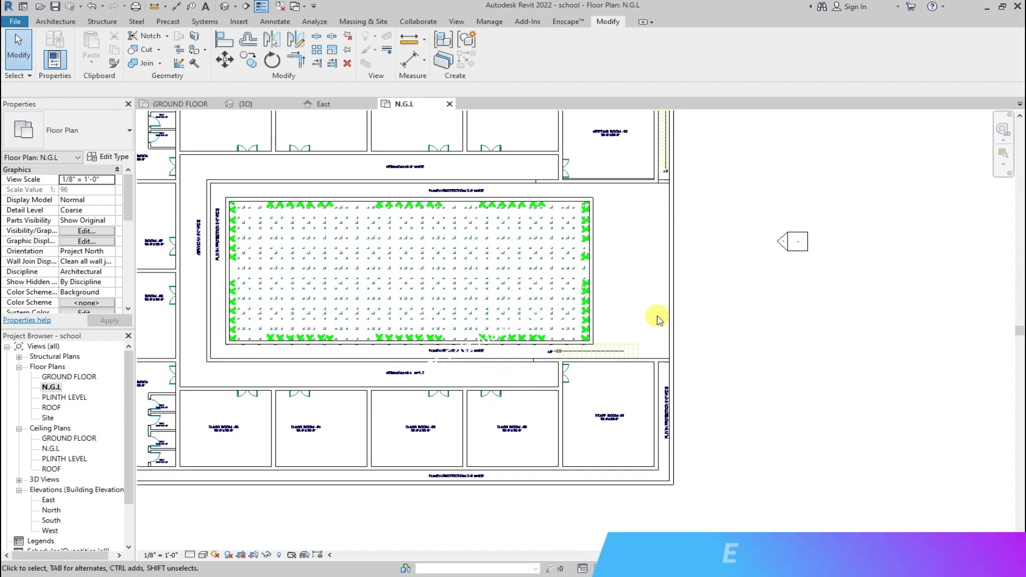
{"action": "scroll", "coordinate": [535, 347], "scroll_direction": "up", "scroll_amount": 3}
{"action": "left_click", "coordinate": [297, 46]}
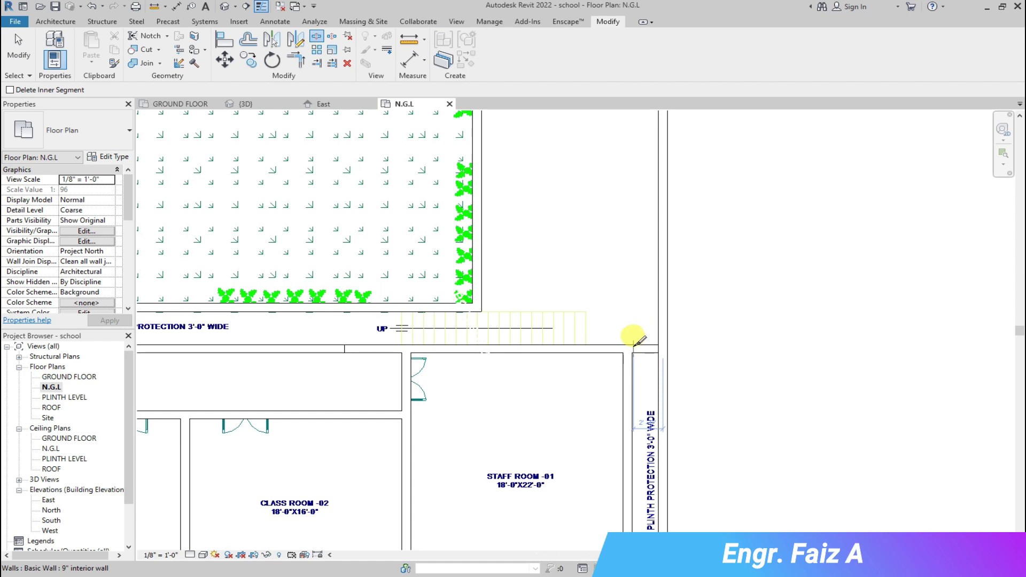
{"action": "left_click", "coordinate": [639, 340]}
- Cap the short split wall segment at the corner at PLINTH LEVEL
{"action": "scroll", "coordinate": [638, 340], "scroll_direction": "up", "scroll_amount": 2}
{"action": "key", "text": "Escape"}
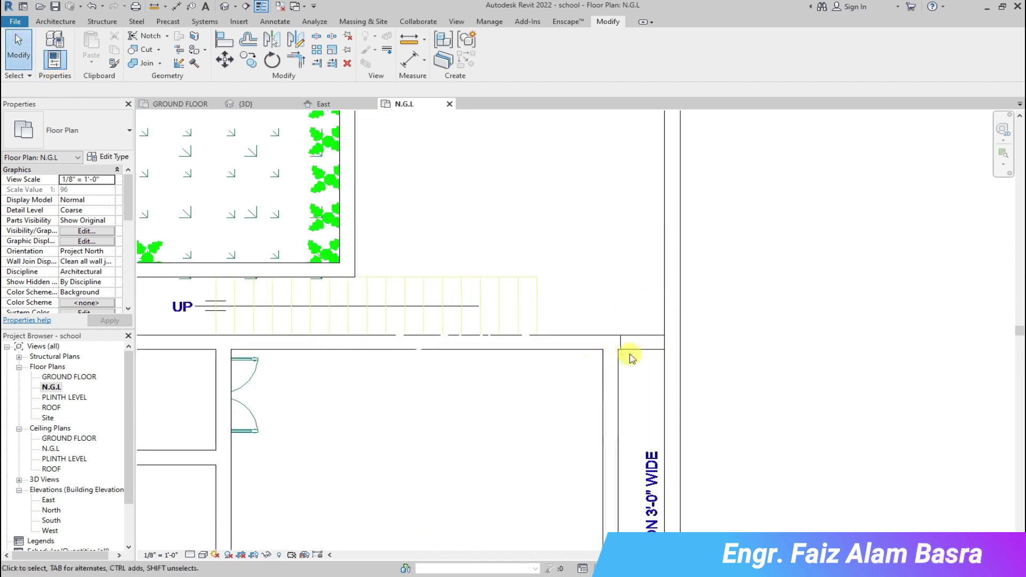
{"action": "left_click", "coordinate": [641, 342]}
{"action": "left_click", "coordinate": [109, 230]}
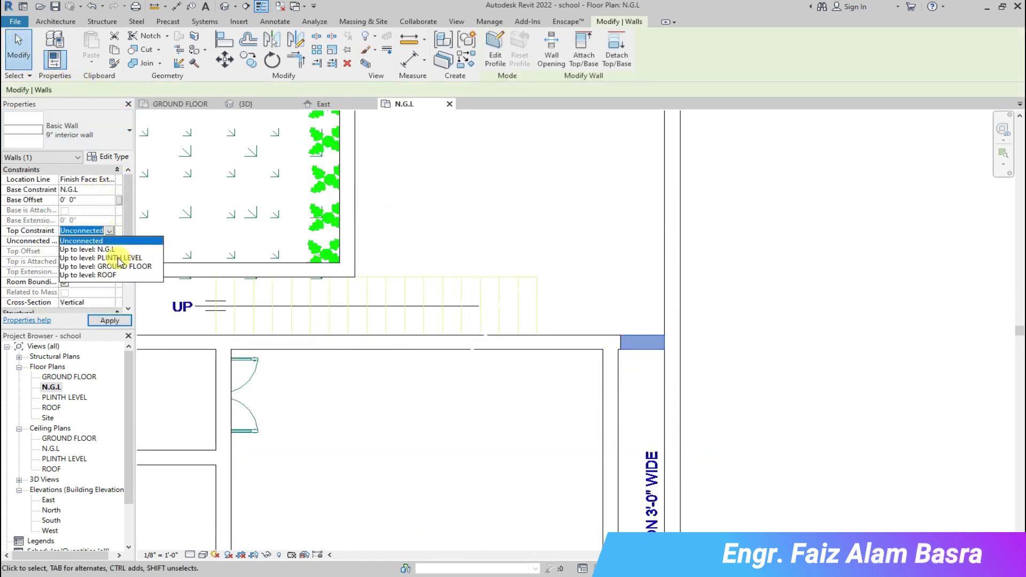
{"action": "left_click", "coordinate": [121, 258]}
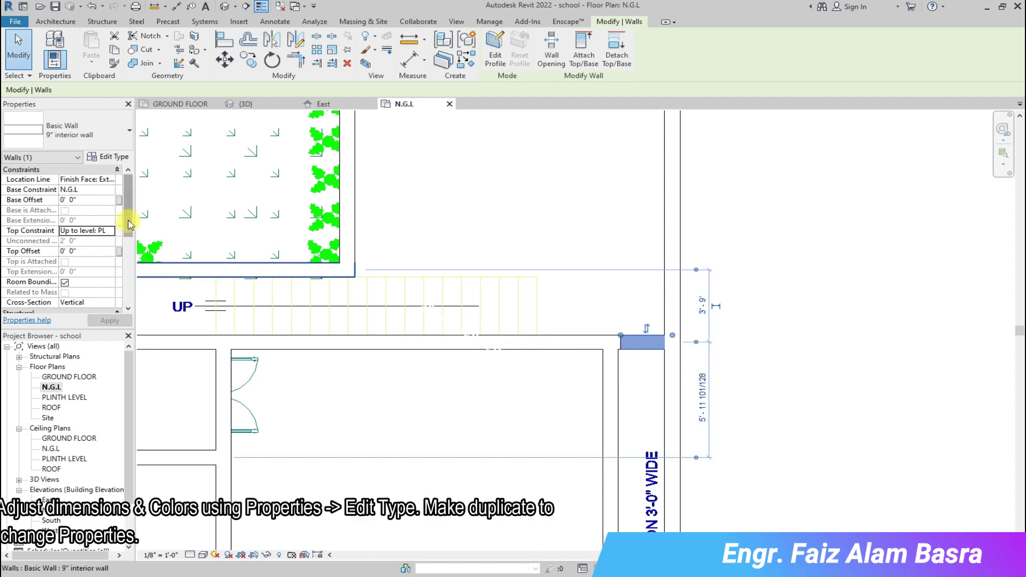
{"action": "left_click", "coordinate": [362, 383]}
- Tie the short wall below the meeting room to a level and review it in 3D
{"action": "scroll", "coordinate": [362, 383], "scroll_direction": "down", "scroll_amount": 2}
{"action": "middle_click_drag", "start_coordinate": [499, 419], "coordinate": [523, 213]}
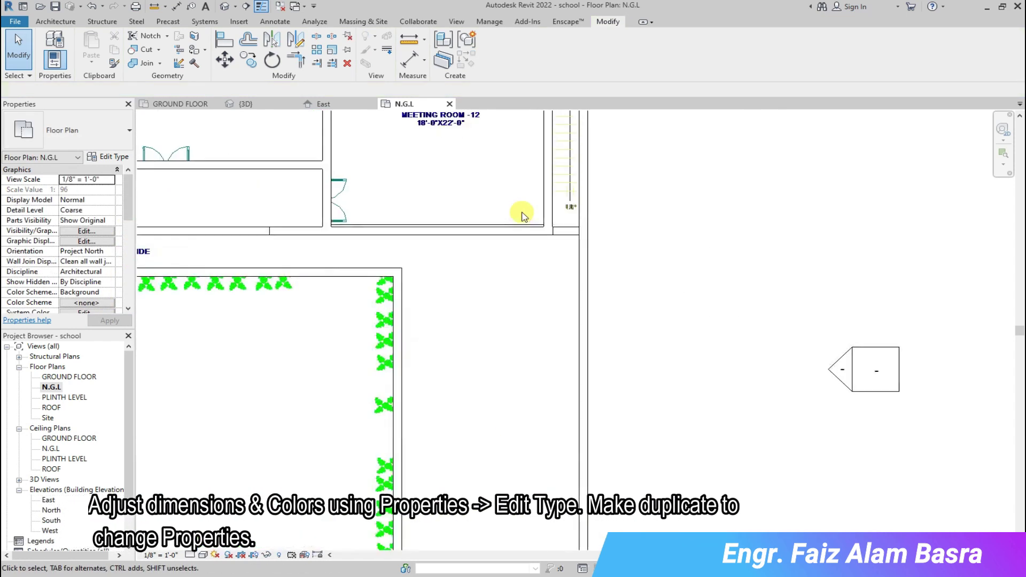
{"action": "left_click", "coordinate": [575, 238]}
{"action": "left_click", "coordinate": [86, 230]}
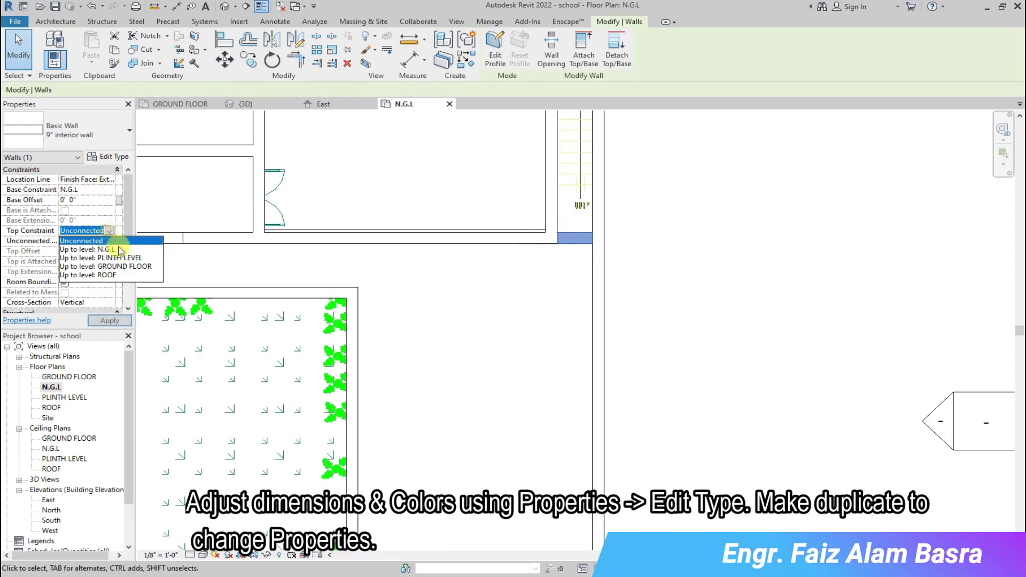
{"action": "left_click", "coordinate": [80, 253]}
{"action": "left_click", "coordinate": [265, 104]}
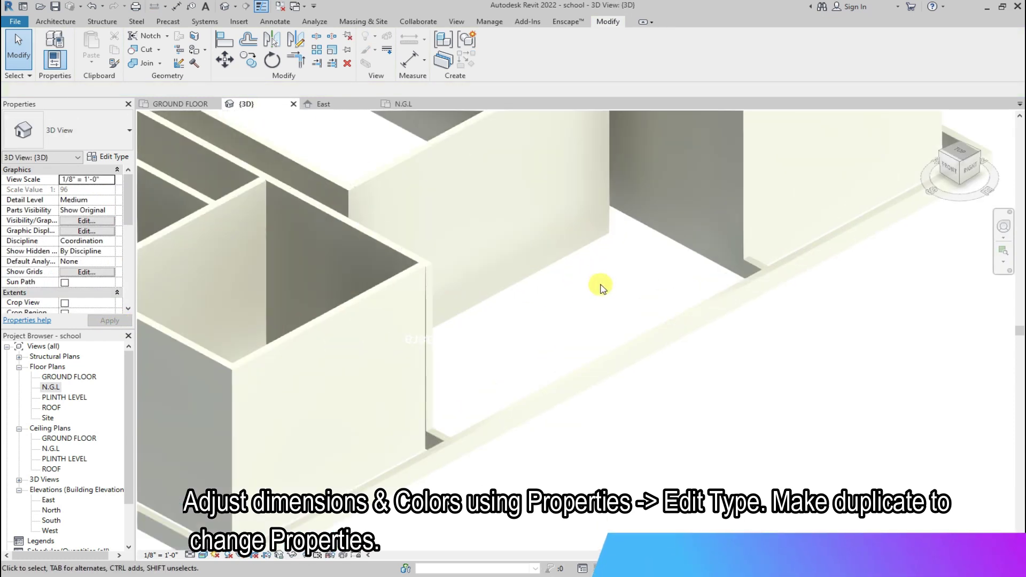
{"action": "left_click", "coordinate": [404, 104]}
{"action": "scroll", "coordinate": [557, 208], "scroll_direction": "up", "scroll_amount": 3}
- Extend the horizontal corridor wall's end to the intersection
{"action": "scroll", "coordinate": [546, 263], "scroll_direction": "up", "scroll_amount": 2}
{"action": "left_click", "coordinate": [551, 260]}
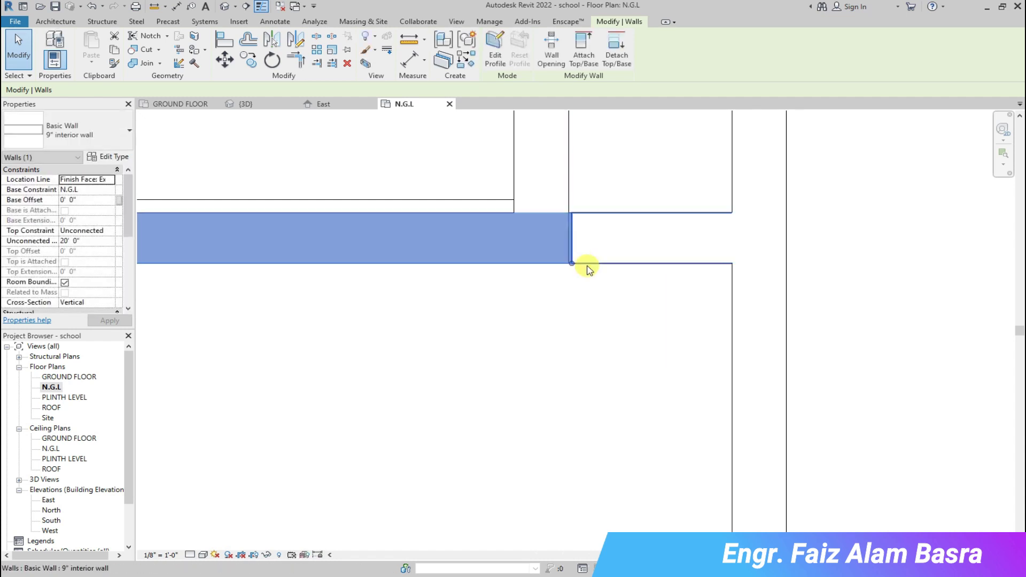
{"action": "scroll", "coordinate": [588, 269], "scroll_direction": "up", "scroll_amount": 3}
{"action": "scroll", "coordinate": [568, 222], "scroll_direction": "up", "scroll_amount": 1}
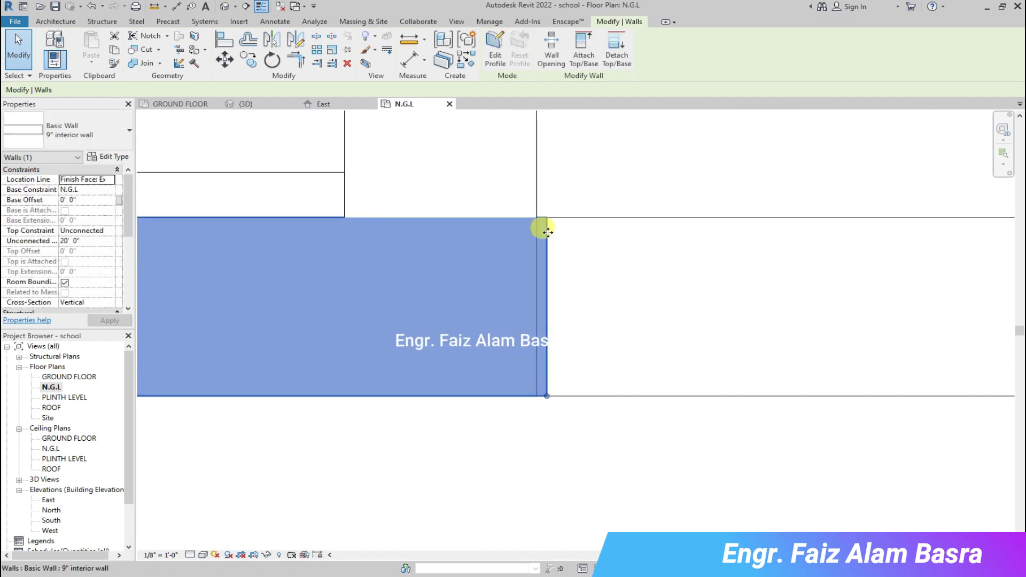
{"action": "key", "text": "Escape"}
{"action": "left_click", "coordinate": [547, 238]}
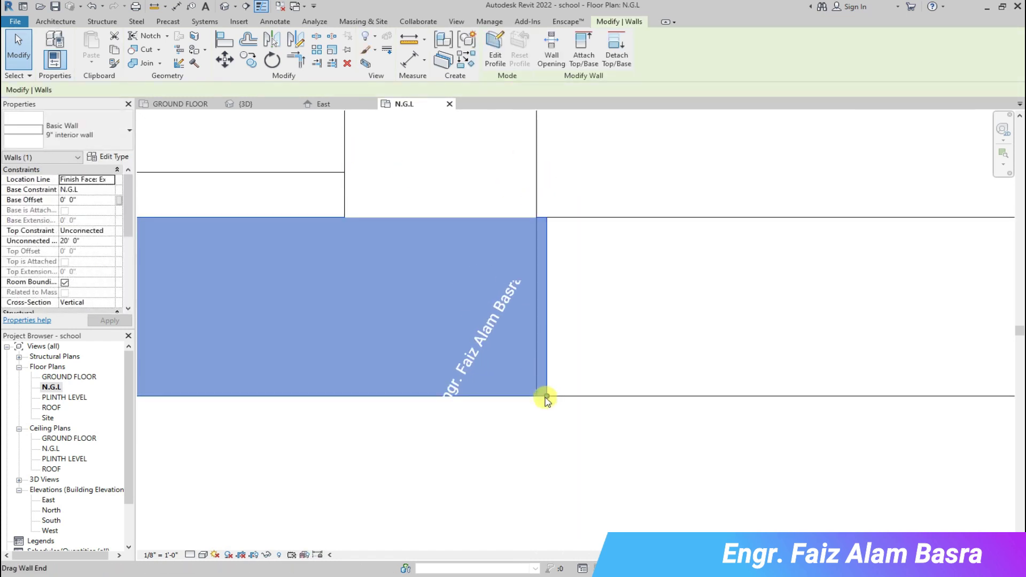
{"action": "left_click_drag", "start_coordinate": [547, 398], "coordinate": [536, 396]}
- Pull the vertical wall end down to the corridor wall, dismissing the join warning
{"action": "scroll", "coordinate": [546, 248], "scroll_direction": "down", "scroll_amount": 2}
{"action": "scroll", "coordinate": [531, 252], "scroll_direction": "down", "scroll_amount": 1}
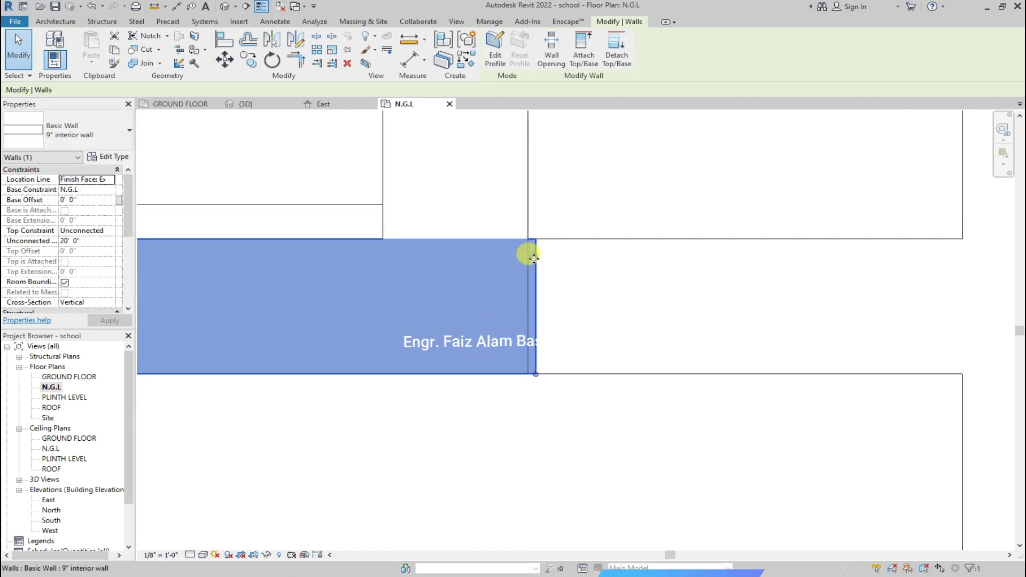
{"action": "scroll", "coordinate": [627, 240], "scroll_direction": "down", "scroll_amount": 1}
{"action": "scroll", "coordinate": [627, 240], "scroll_direction": "down", "scroll_amount": 2}
{"action": "scroll", "coordinate": [630, 248], "scroll_direction": "up", "scroll_amount": 1}
{"action": "scroll", "coordinate": [710, 255], "scroll_direction": "up", "scroll_amount": 1}
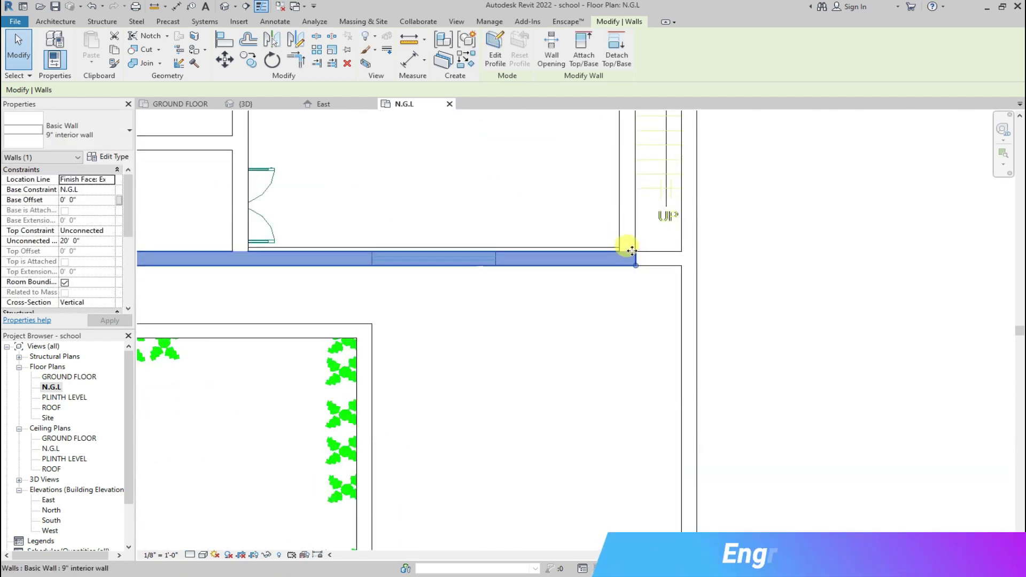
{"action": "scroll", "coordinate": [633, 260], "scroll_direction": "up", "scroll_amount": 1}
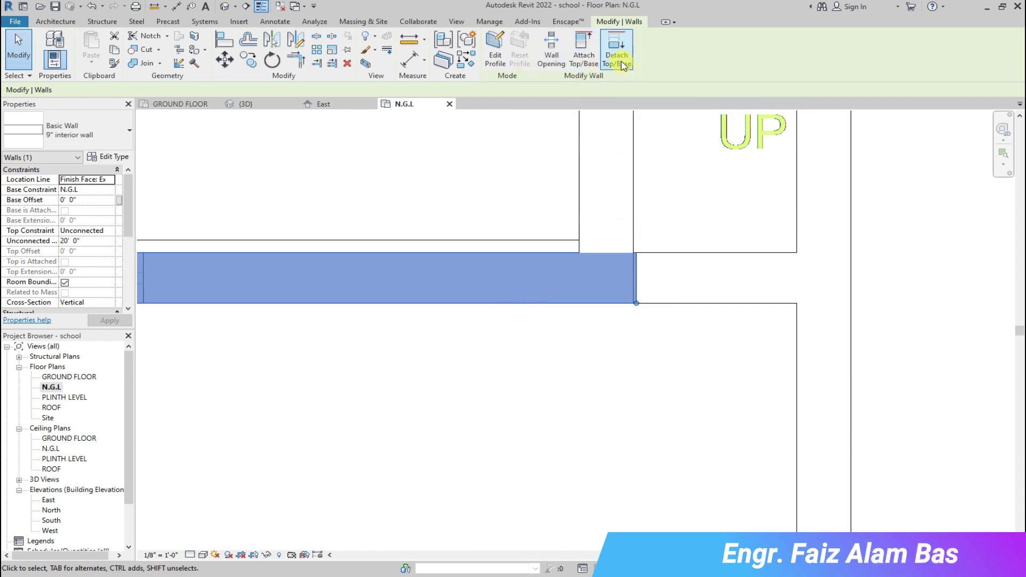
{"action": "left_click", "coordinate": [688, 275]}
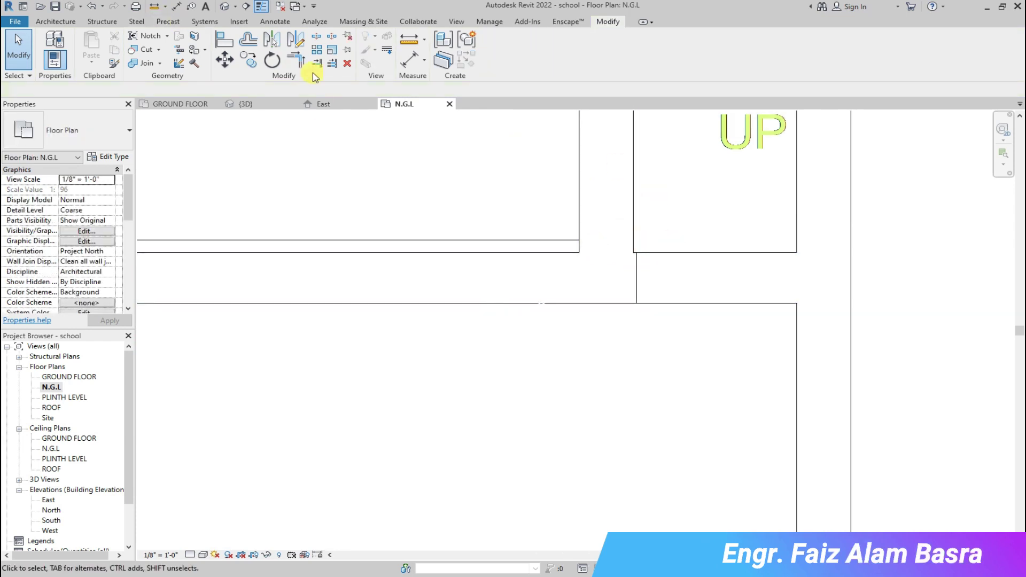
{"action": "left_click_drag", "start_coordinate": [633, 244], "coordinate": [615, 303]}
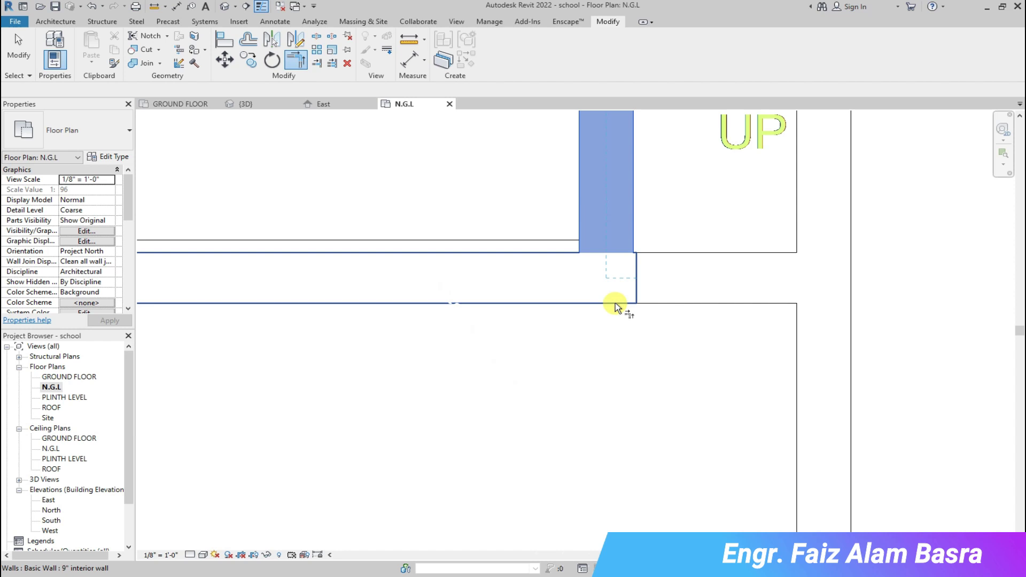
{"action": "key", "text": "Return"}
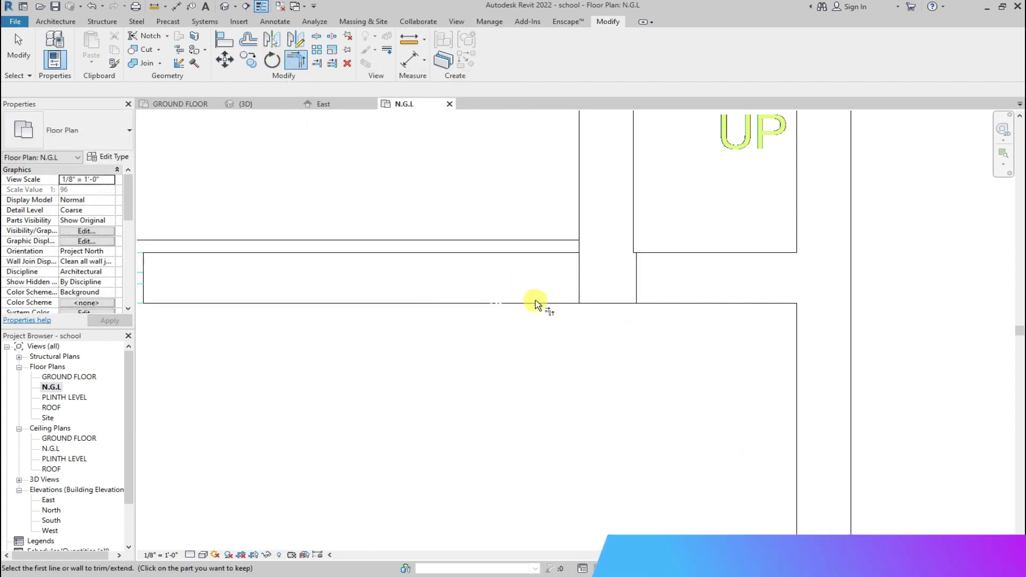
{"action": "key", "text": "Escape"}
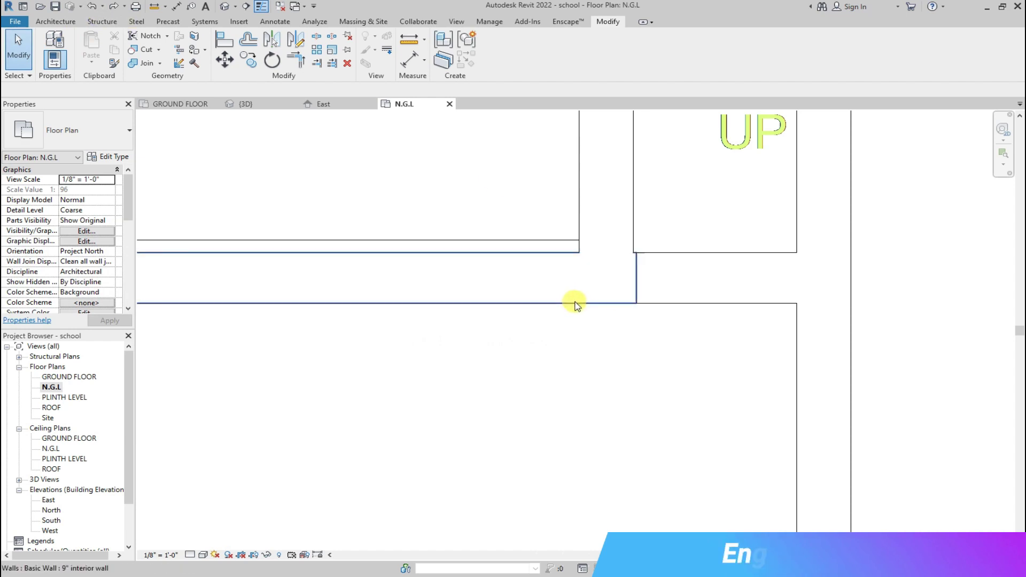
- Trim the horizontal interior wall and stair-side wall into a clean corner with TR
{"action": "left_click", "coordinate": [572, 297]}
{"action": "key", "text": "t"}
{"action": "key", "text": "r"}
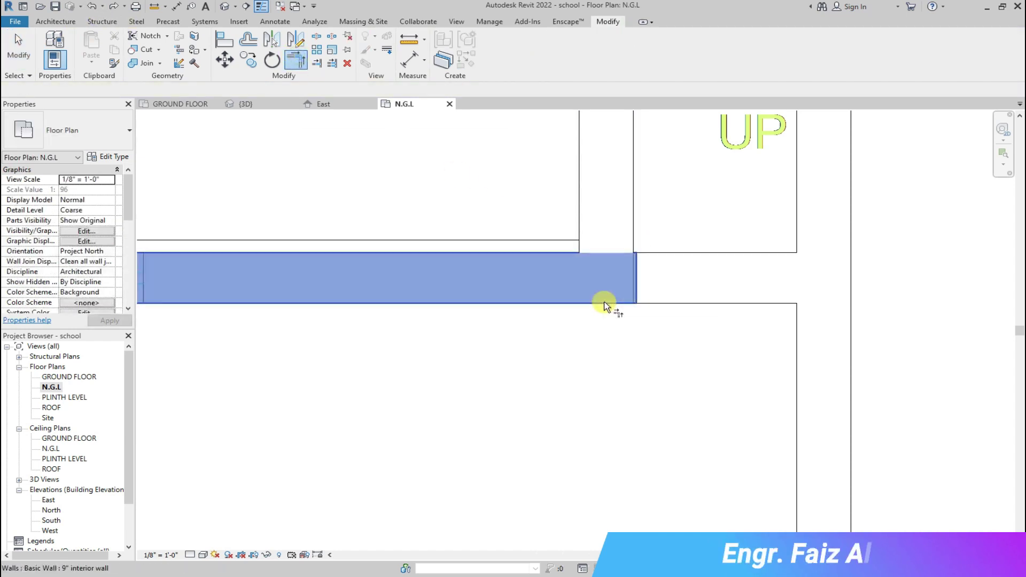
{"action": "left_click", "coordinate": [591, 235]}
{"action": "left_click", "coordinate": [618, 291]}
{"action": "key", "text": "Escape"}
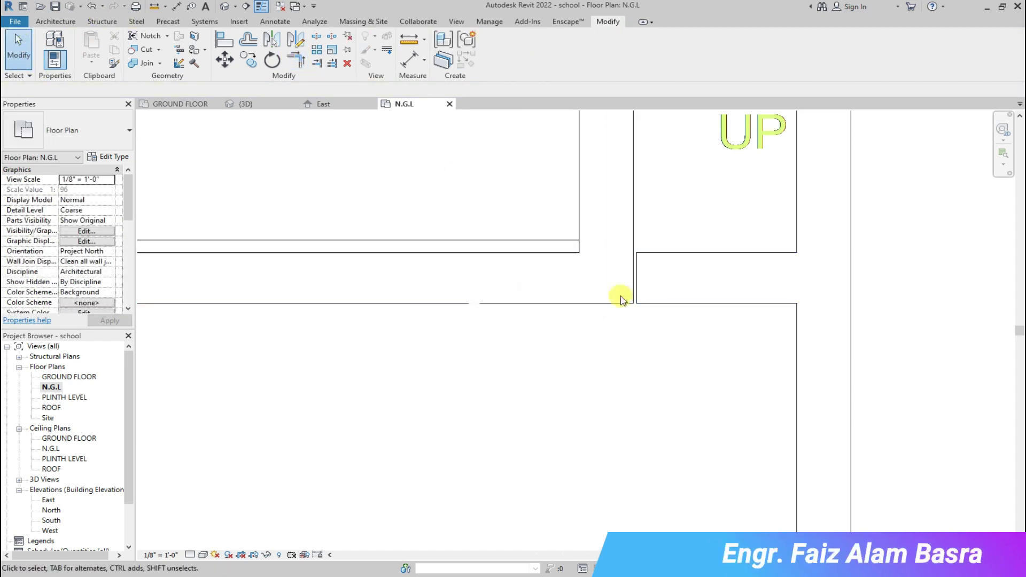
{"action": "scroll", "coordinate": [615, 272], "scroll_direction": "up", "scroll_amount": 2}
{"action": "left_click", "coordinate": [624, 328]}
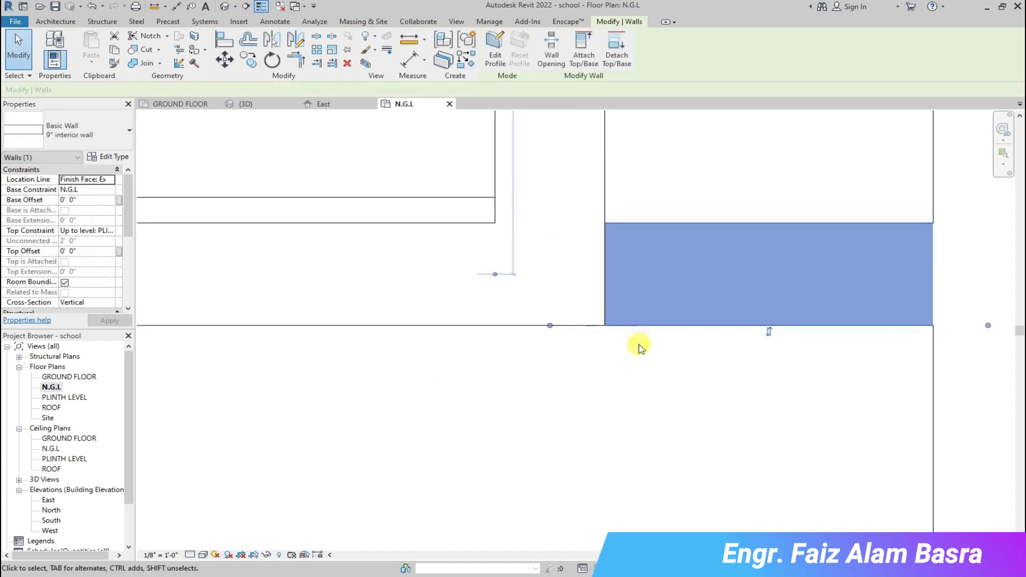
- Trim the vertical and left corridor walls into a corner and drag the right wall's end to join it
{"action": "left_click", "coordinate": [636, 344]}
{"action": "scroll", "coordinate": [588, 329], "scroll_direction": "down", "scroll_amount": 3}
{"action": "scroll", "coordinate": [558, 320], "scroll_direction": "down", "scroll_amount": 3}
{"action": "scroll", "coordinate": [530, 388], "scroll_direction": "up", "scroll_amount": 4}
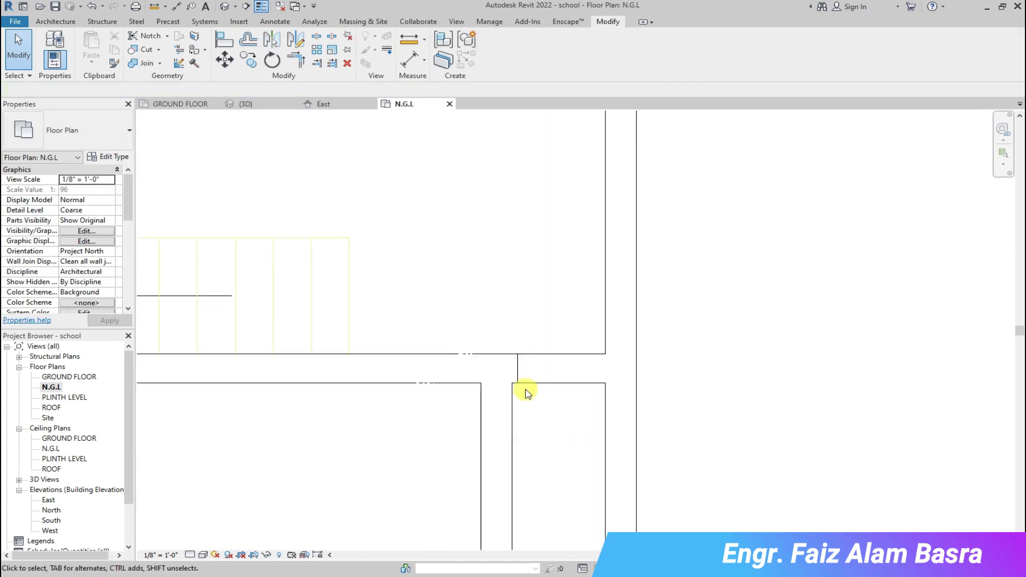
{"action": "left_click", "coordinate": [302, 64]}
{"action": "left_click", "coordinate": [504, 424]}
{"action": "left_click", "coordinate": [477, 353]}
{"action": "left_click", "coordinate": [16, 39]}
{"action": "left_click", "coordinate": [521, 361]}
{"action": "left_click_drag", "start_coordinate": [517, 347], "coordinate": [508, 348]}
{"action": "left_click", "coordinate": [393, 191]}
- In 3D, select the three tall courtyard walls and apply a different Base Constraint level
{"action": "key", "text": "ctrl+Tab"}
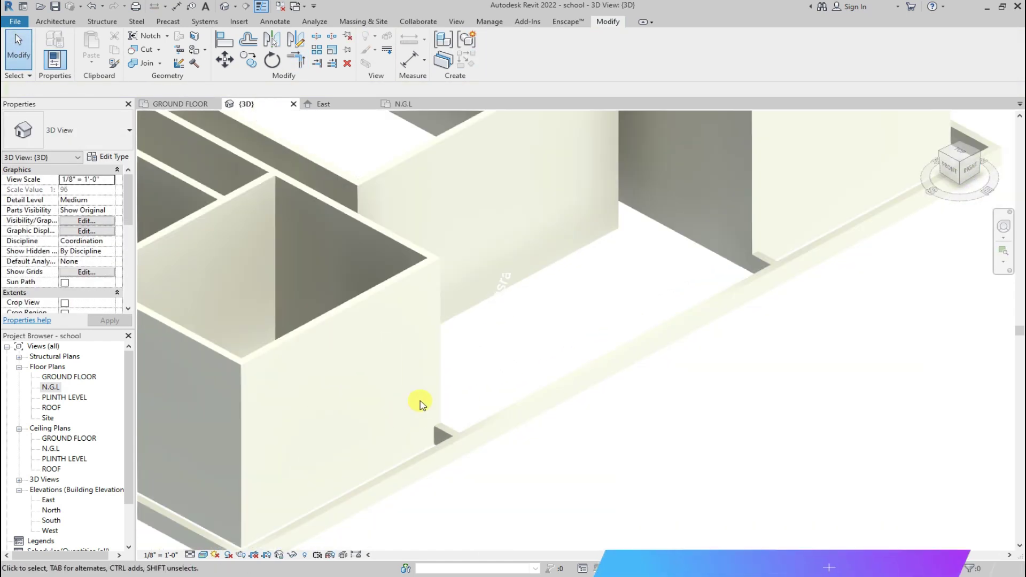
{"action": "scroll", "coordinate": [653, 298], "scroll_direction": "down", "scroll_amount": 2}
{"action": "scroll", "coordinate": [515, 398], "scroll_direction": "up", "scroll_amount": 2}
{"action": "scroll", "coordinate": [515, 398], "scroll_direction": "down", "scroll_amount": 3}
{"action": "mouse_move", "coordinate": [669, 369]}
{"action": "middle_mouse_down"}
{"action": "mouse_move", "coordinate": [557, 351]}
{"action": "mouse_move", "coordinate": [522, 257]}
{"action": "mouse_move", "coordinate": [545, 384]}
{"action": "middle_mouse_up"}
{"action": "scroll", "coordinate": [510, 259], "scroll_direction": "up", "scroll_amount": 2}
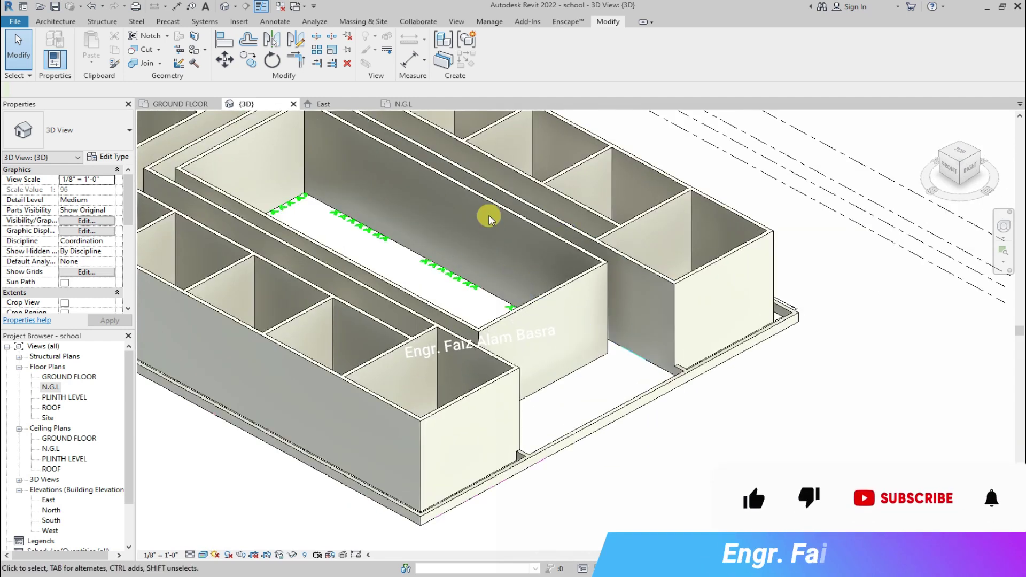
{"action": "left_click", "coordinate": [531, 225]}
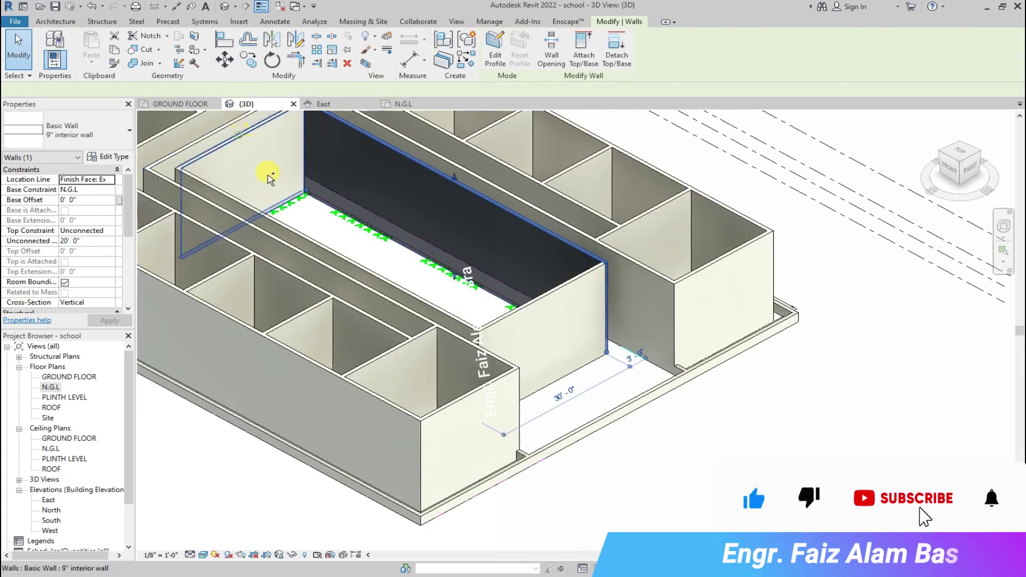
{"action": "left_click", "coordinate": [323, 248], "text": "ctrl"}
{"action": "left_click", "coordinate": [536, 313], "text": "ctrl"}
{"action": "left_click", "coordinate": [119, 190]}
{"action": "left_click", "coordinate": [85, 251]}
{"action": "left_click", "coordinate": [110, 321]}
{"action": "left_click", "coordinate": [662, 467]}
- Return to the GROUND FLOOR plan and select the bottom courtyard wall
{"action": "scroll", "coordinate": [604, 404], "scroll_direction": "up", "scroll_amount": 2}
{"action": "scroll", "coordinate": [604, 403], "scroll_direction": "down", "scroll_amount": 2}
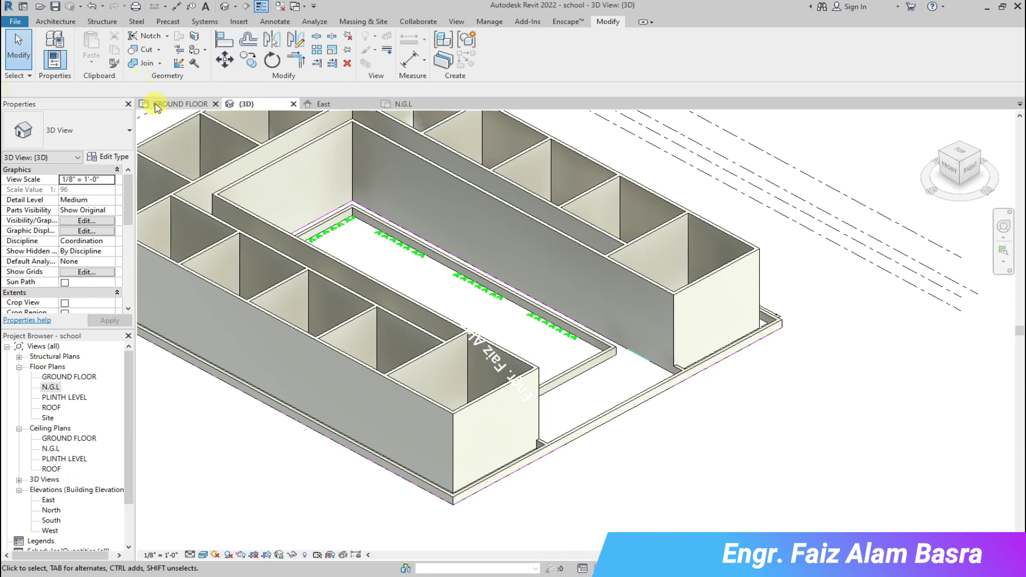
{"action": "left_click", "coordinate": [150, 103]}
{"action": "scroll", "coordinate": [629, 354], "scroll_direction": "up", "scroll_amount": 3}
{"action": "left_click", "coordinate": [443, 381]}
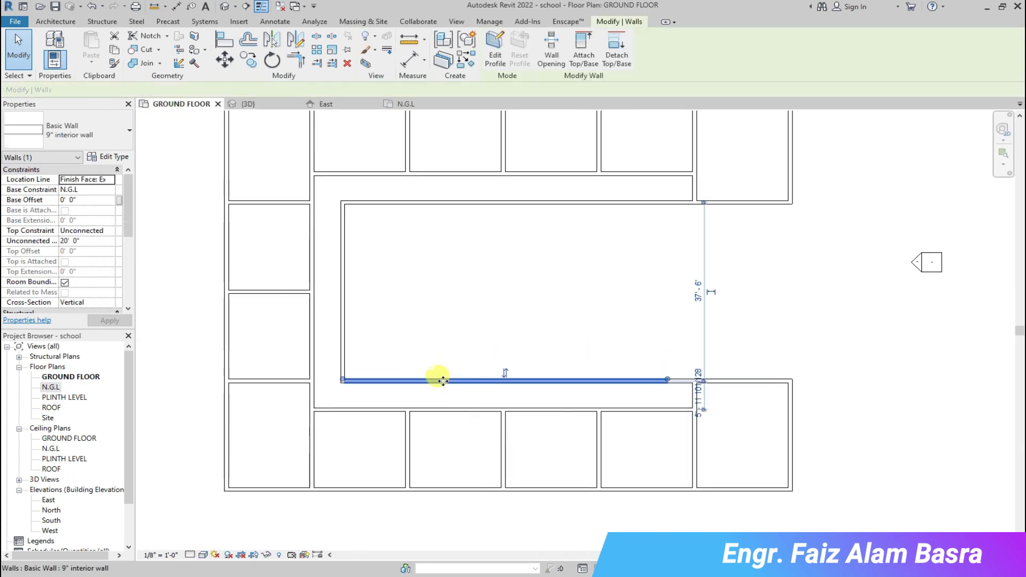
- Add the top and left courtyard walls and tie the three walls' tops to GF
{"action": "left_click", "coordinate": [409, 203], "text": "ctrl"}
{"action": "left_click", "coordinate": [343, 245], "text": "ctrl"}
{"action": "left_click", "coordinate": [106, 231]}
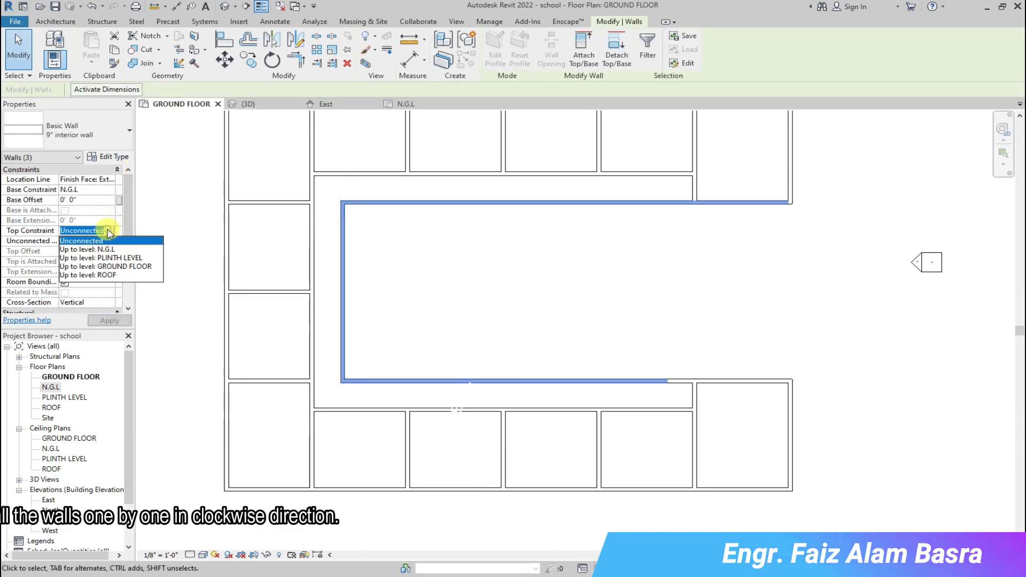
{"action": "left_click", "coordinate": [86, 251]}
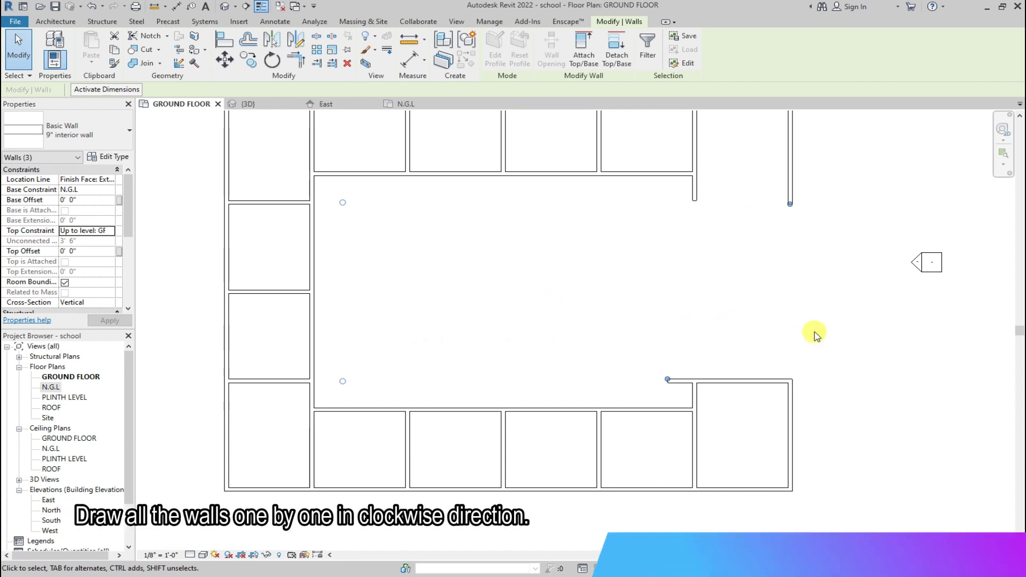
{"action": "scroll", "coordinate": [488, 291], "scroll_direction": "down", "scroll_amount": 2}
{"action": "key", "text": "Escape"}
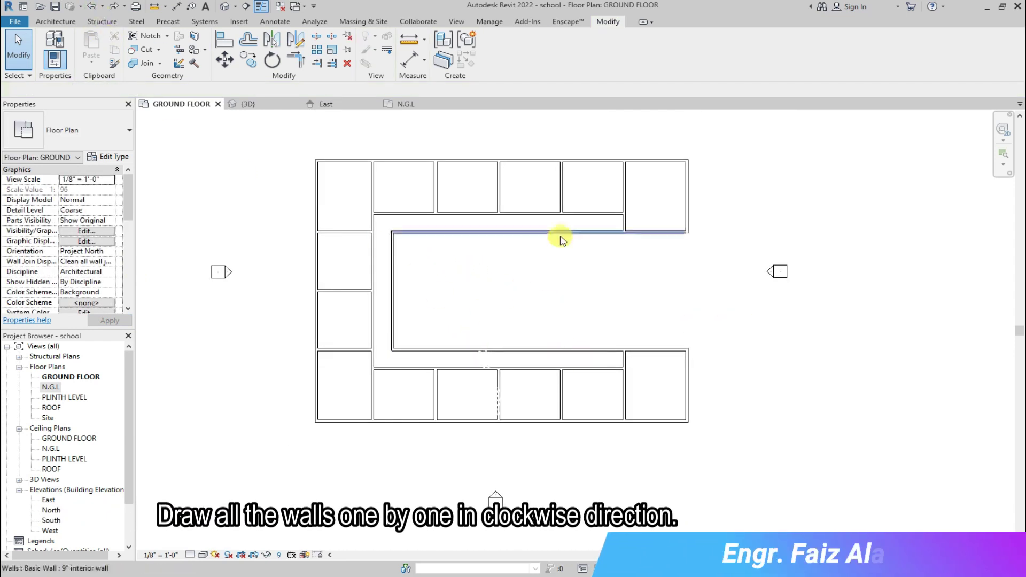
{"action": "scroll", "coordinate": [618, 222], "scroll_direction": "up", "scroll_amount": 2}
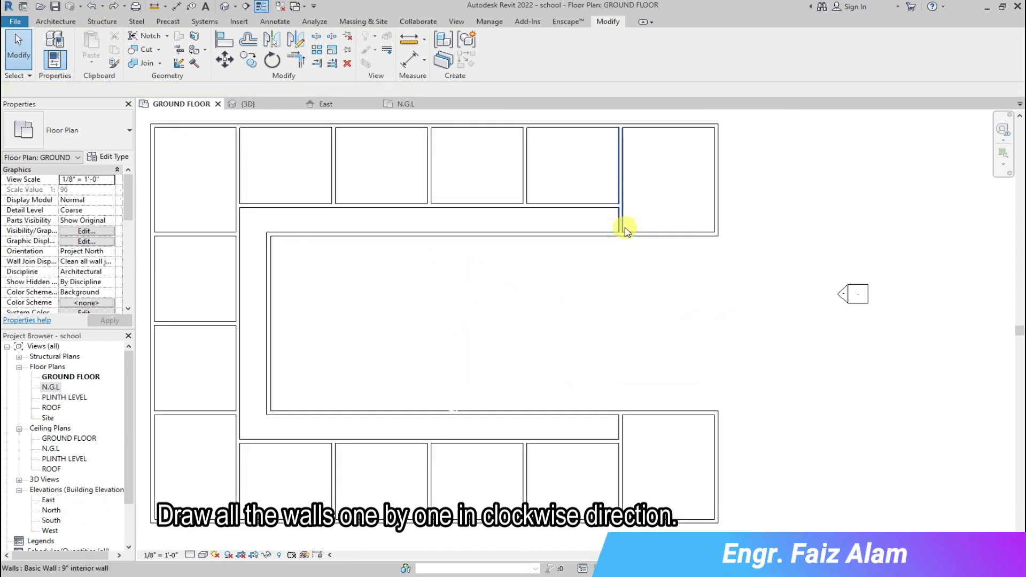
- Reselect the top, bottom and left courtyard walls, set Top Constraint to PLINTH LEVEL, and view in 3D
{"action": "left_click", "coordinate": [317, 36]}
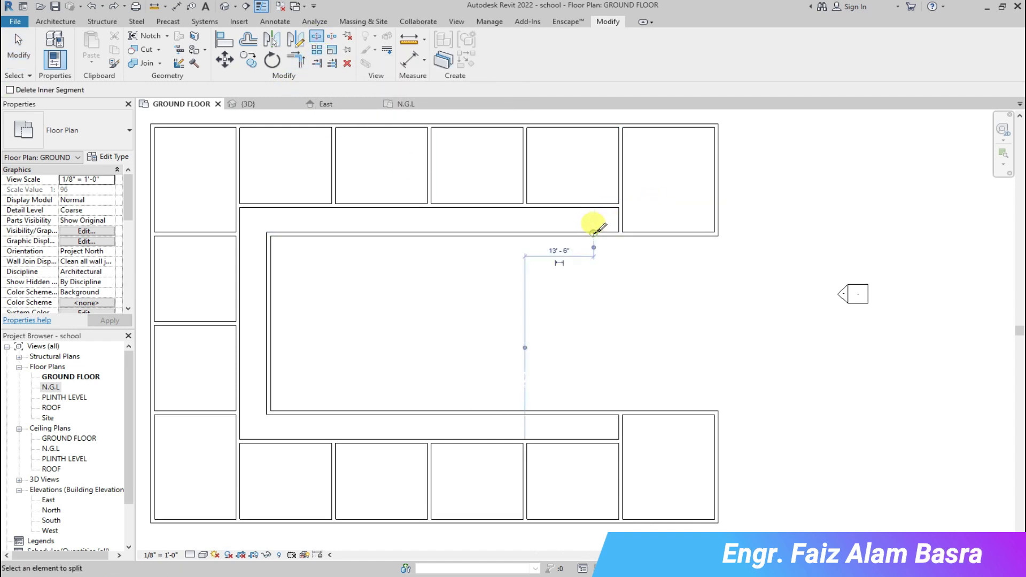
{"action": "key", "text": "Escape"}
{"action": "left_click", "coordinate": [338, 234]}
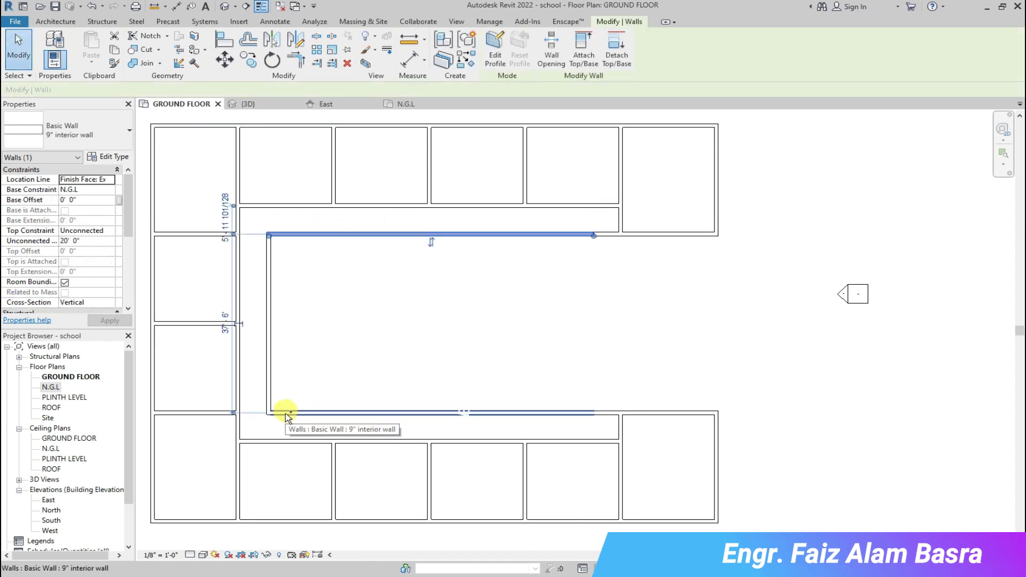
{"action": "left_click", "coordinate": [286, 413], "text": "ctrl"}
{"action": "left_click", "coordinate": [268, 383], "text": "ctrl"}
{"action": "left_click", "coordinate": [85, 231]}
{"action": "left_click", "coordinate": [135, 258]}
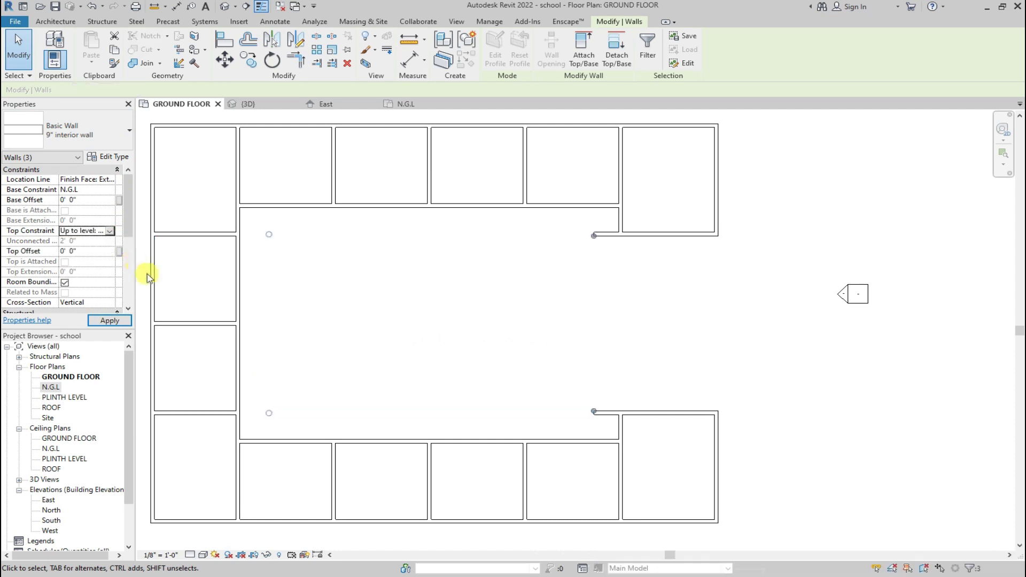
{"action": "left_click", "coordinate": [717, 339]}
{"action": "scroll", "coordinate": [497, 252], "scroll_direction": "down", "scroll_amount": 2}
{"action": "left_click", "coordinate": [243, 104]}
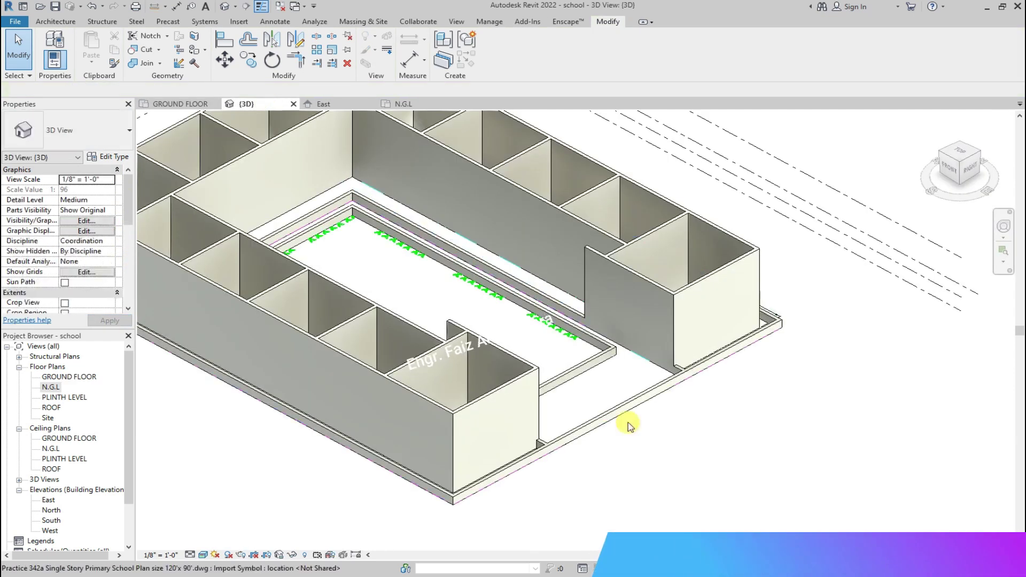
- Zoom around the 3D view to inspect the lowered courtyard walls
{"action": "scroll", "coordinate": [491, 263], "scroll_direction": "up", "scroll_amount": 5}
{"action": "scroll", "coordinate": [606, 343], "scroll_direction": "up", "scroll_amount": 4}
{"action": "scroll", "coordinate": [618, 371], "scroll_direction": "up", "scroll_amount": 2}
{"action": "scroll", "coordinate": [619, 371], "scroll_direction": "down", "scroll_amount": 3}
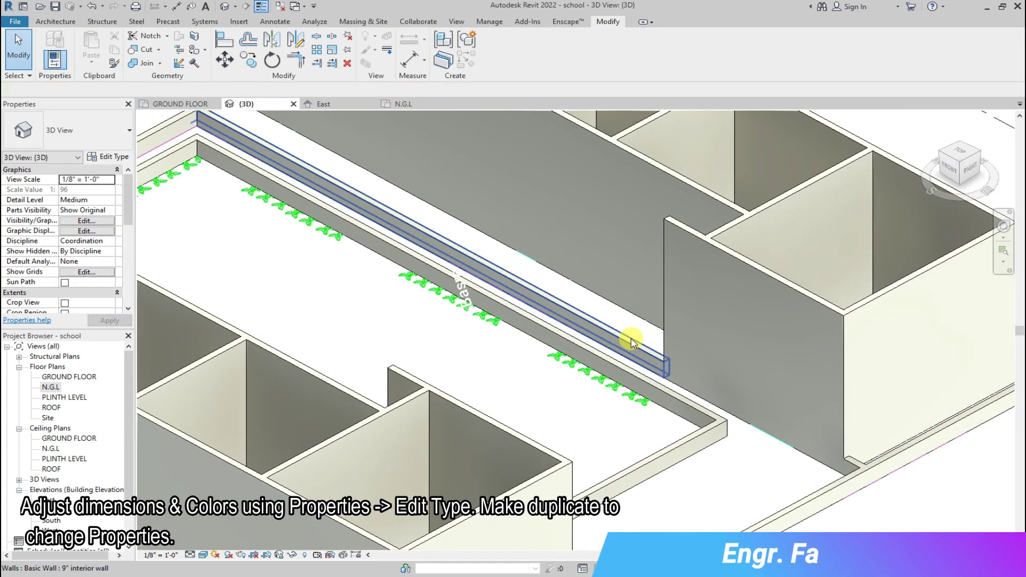
{"action": "scroll", "coordinate": [629, 336], "scroll_direction": "down", "scroll_amount": 2}
{"action": "scroll", "coordinate": [535, 306], "scroll_direction": "down", "scroll_amount": 2}
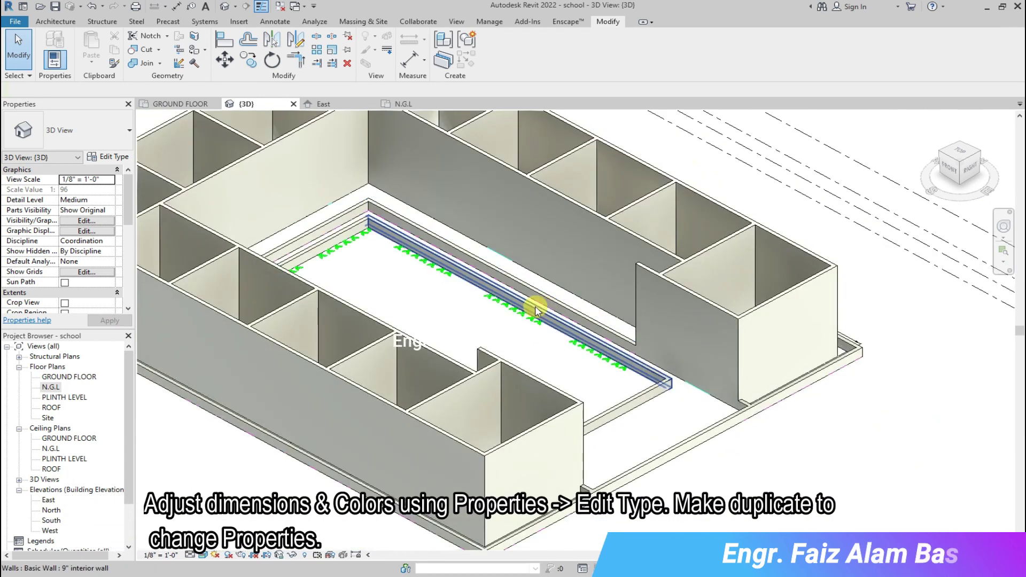
{"action": "scroll", "coordinate": [479, 315], "scroll_direction": "down", "scroll_amount": 2}
{"action": "scroll", "coordinate": [478, 315], "scroll_direction": "down", "scroll_amount": 2}
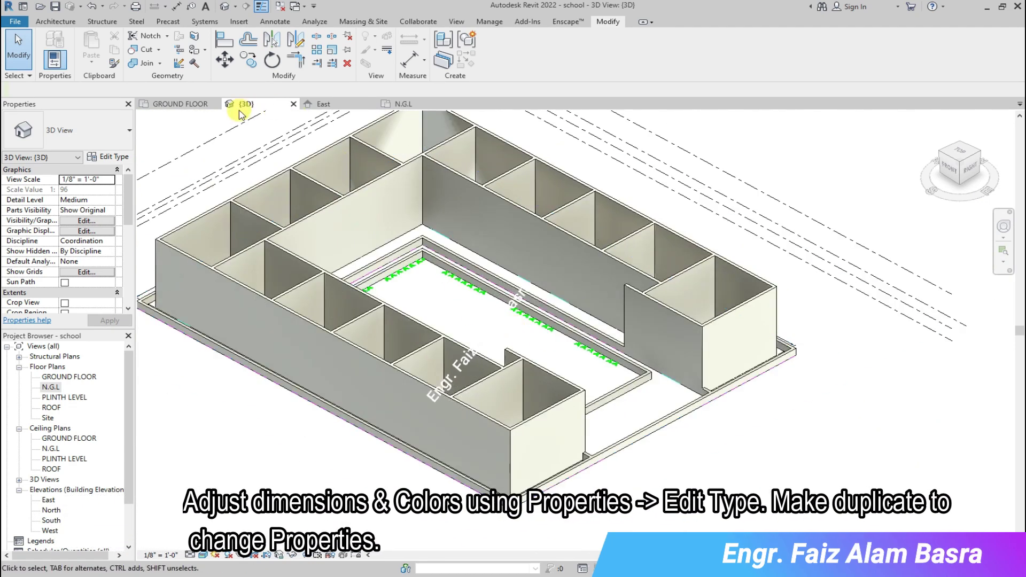
- Go back to the GROUND FLOOR plan and pan it slightly
{"action": "left_click", "coordinate": [182, 104]}
{"action": "scroll", "coordinate": [477, 409], "scroll_direction": "up", "scroll_amount": 2}
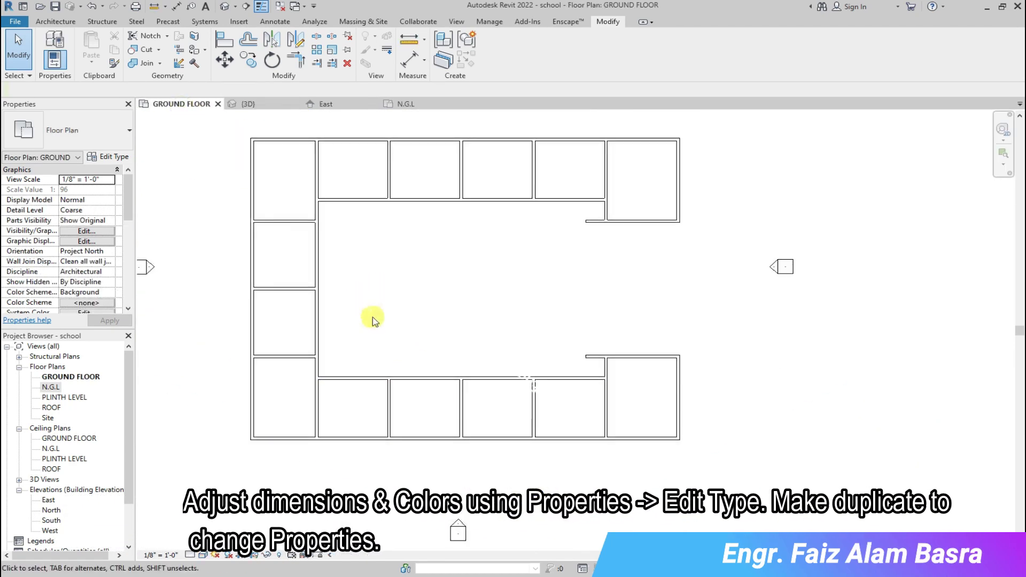
{"action": "scroll", "coordinate": [334, 150], "scroll_direction": "up", "scroll_amount": 1}
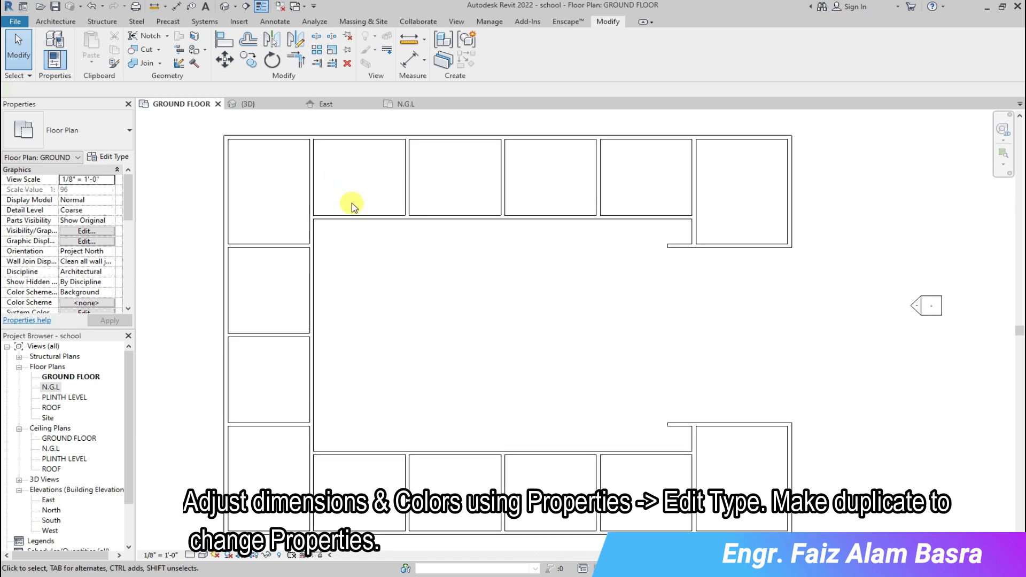
{"action": "middle_click_drag", "start_coordinate": [384, 157], "coordinate": [362, 165]}
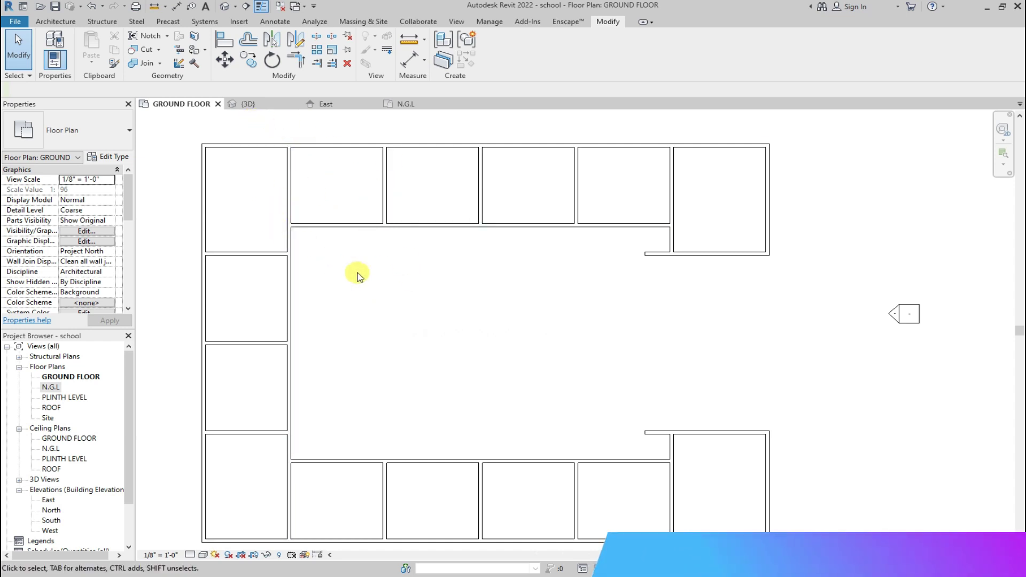
- Set the ground floor plan's underlay base level to N.G.L
{"action": "scroll", "coordinate": [91, 241], "scroll_direction": "down", "scroll_amount": 4}
{"action": "left_click", "coordinate": [86, 241]}
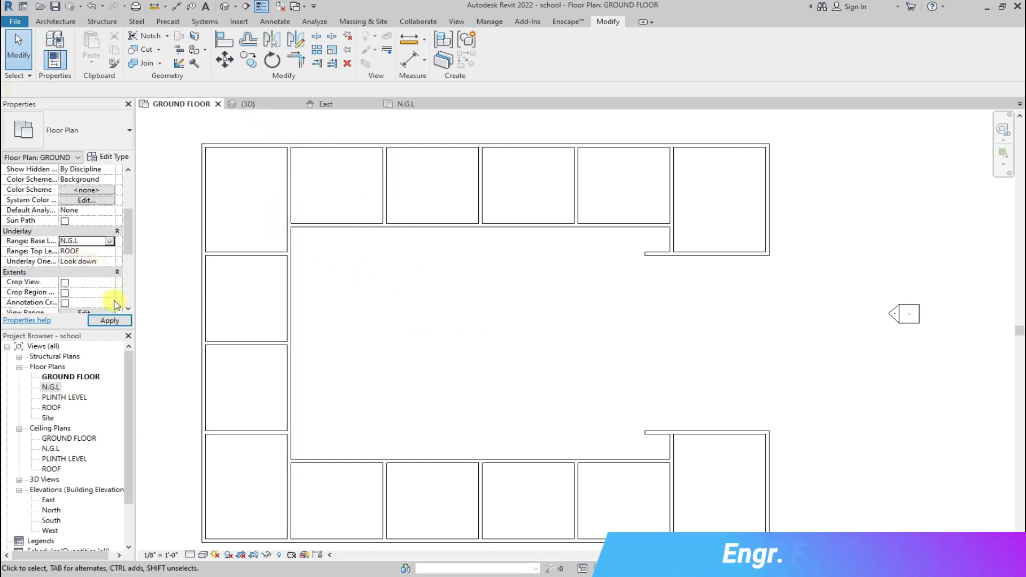
{"action": "left_click", "coordinate": [110, 320]}
{"action": "scroll", "coordinate": [393, 294], "scroll_direction": "up", "scroll_amount": 1}
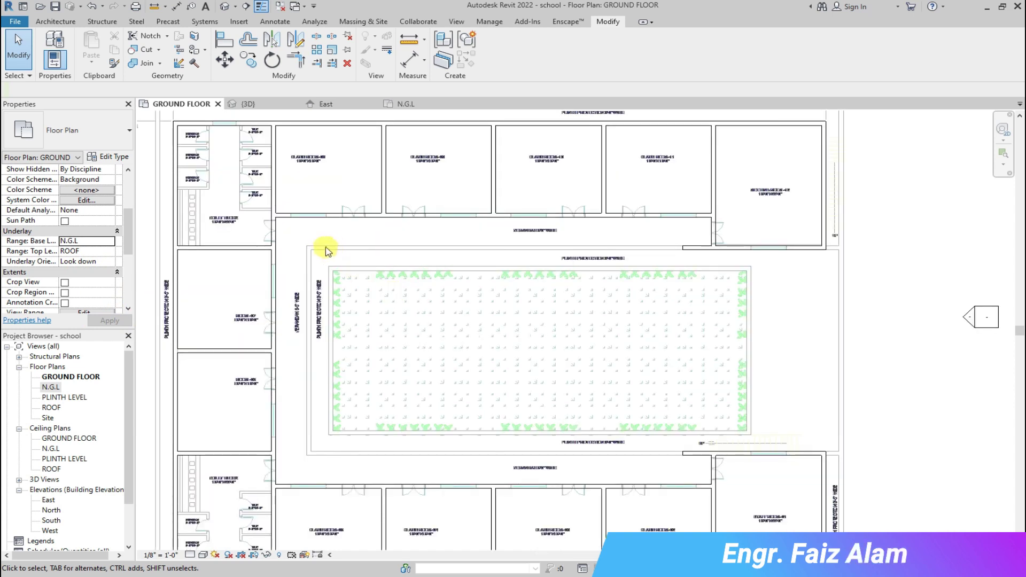
{"action": "scroll", "coordinate": [335, 252], "scroll_direction": "down", "scroll_amount": 2}
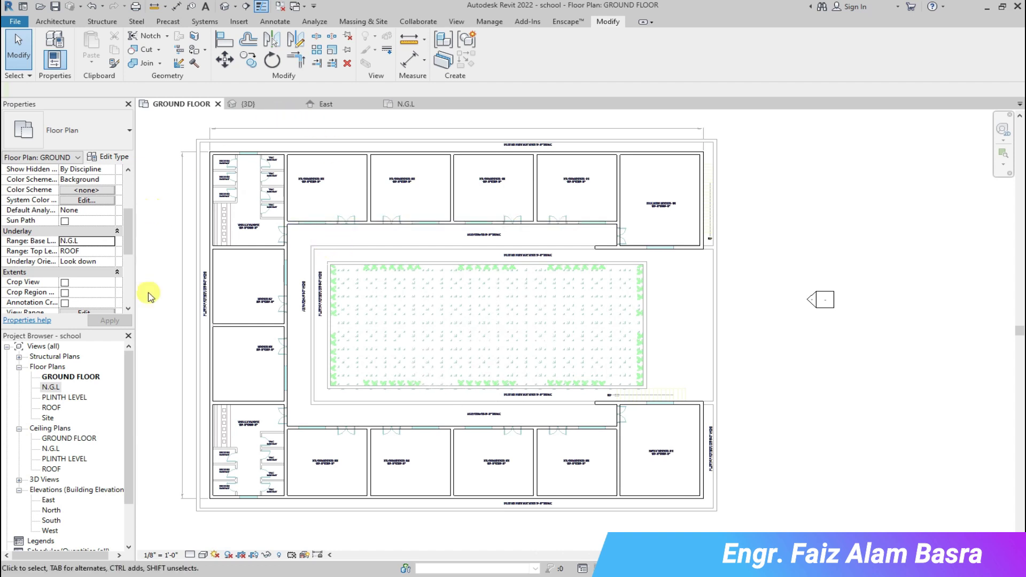
- Open the PLINTH LEVEL plan, then move to the N.G.L plan
{"action": "double_click", "coordinate": [80, 398]}
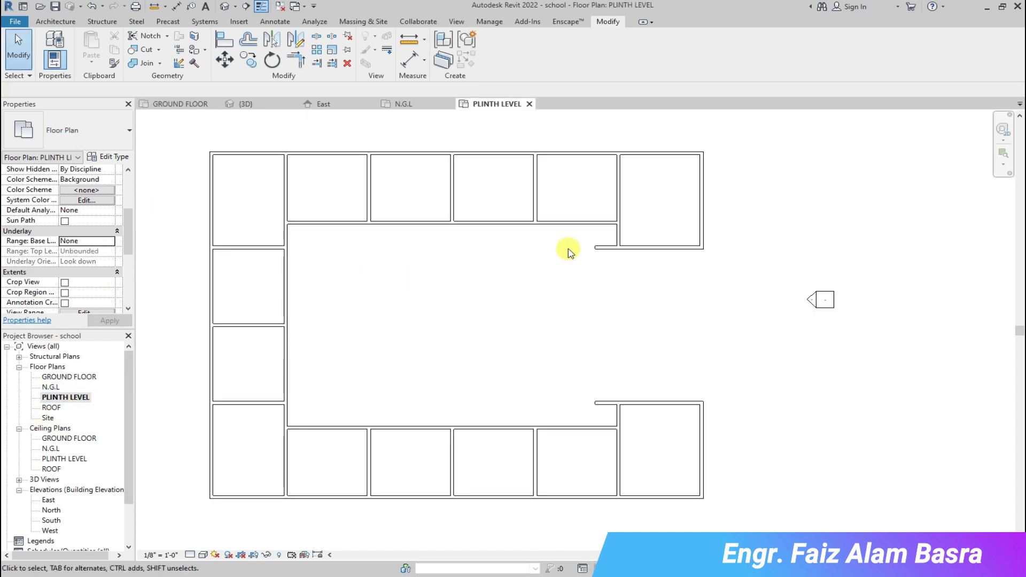
{"action": "left_click", "coordinate": [404, 104]}
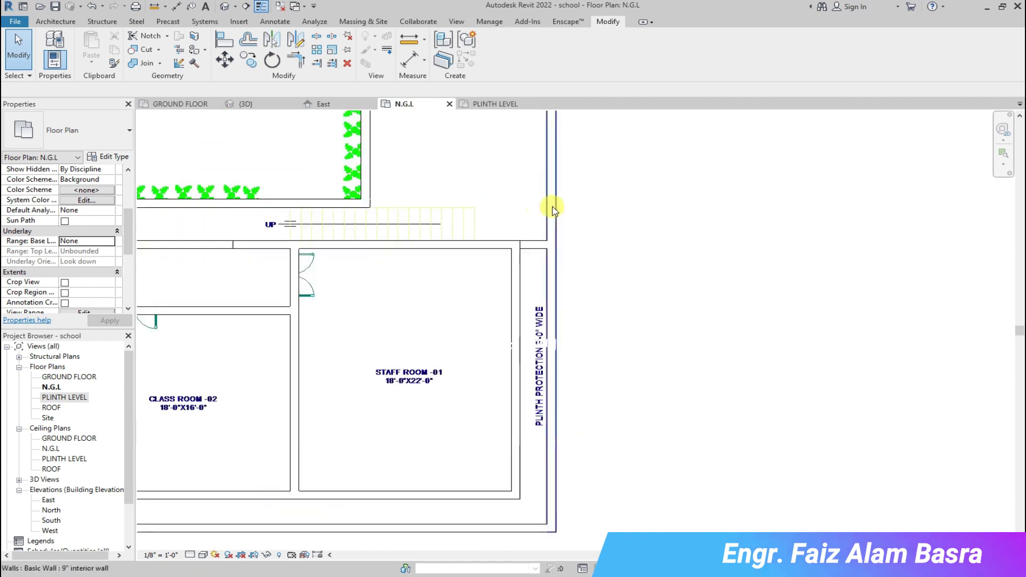
{"action": "scroll", "coordinate": [385, 134], "scroll_direction": "up", "scroll_amount": 1}
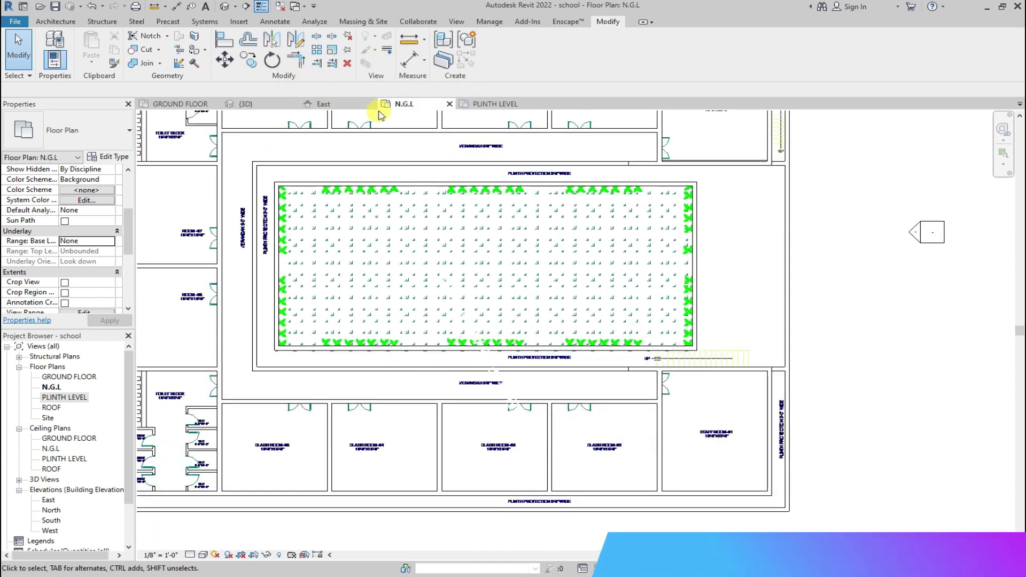
- Start an architectural floor and pick the bottom, right and top courtyard wall lines as its boundary
{"action": "left_click", "coordinate": [79, 24]}
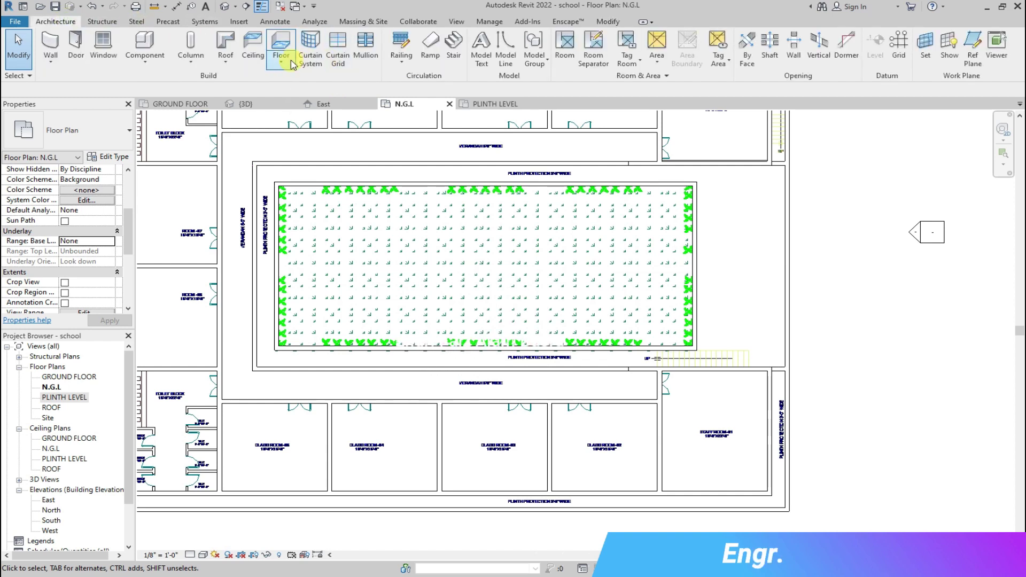
{"action": "left_click", "coordinate": [281, 54]}
{"action": "scroll", "coordinate": [315, 166], "scroll_direction": "up", "scroll_amount": 1}
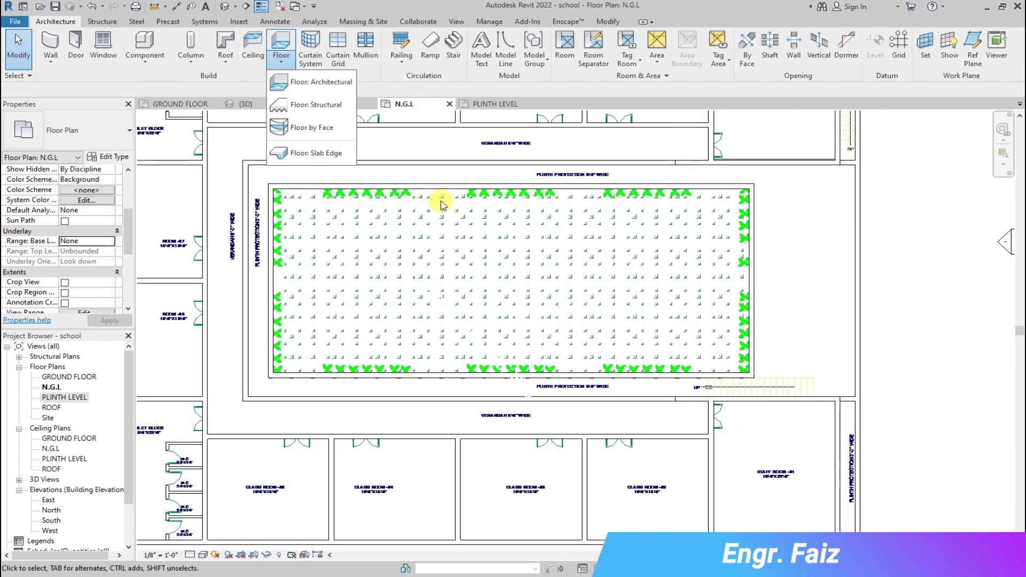
{"action": "left_click", "coordinate": [336, 88]}
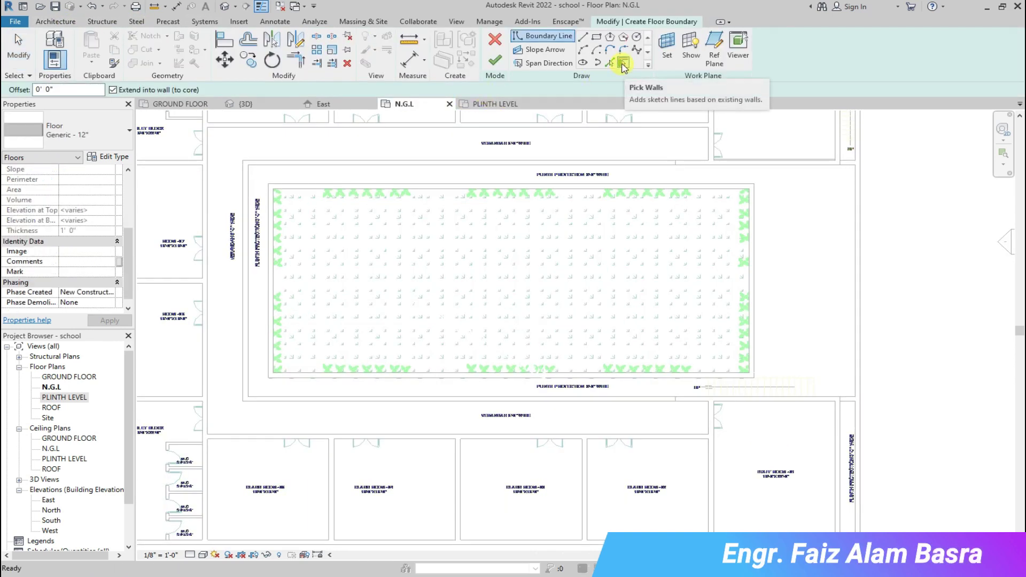
{"action": "left_click", "coordinate": [610, 62]}
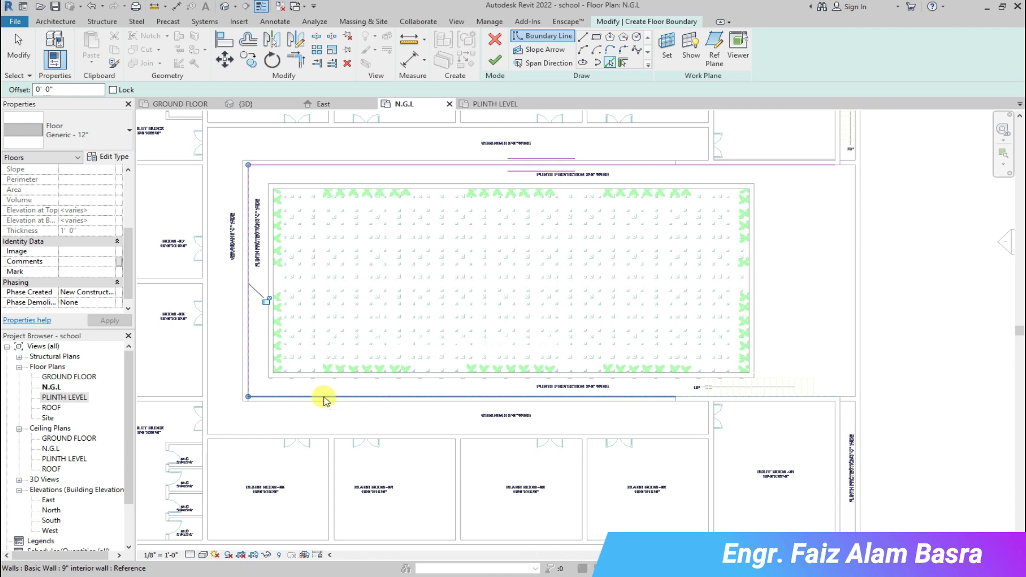
{"action": "left_click", "coordinate": [324, 398]}
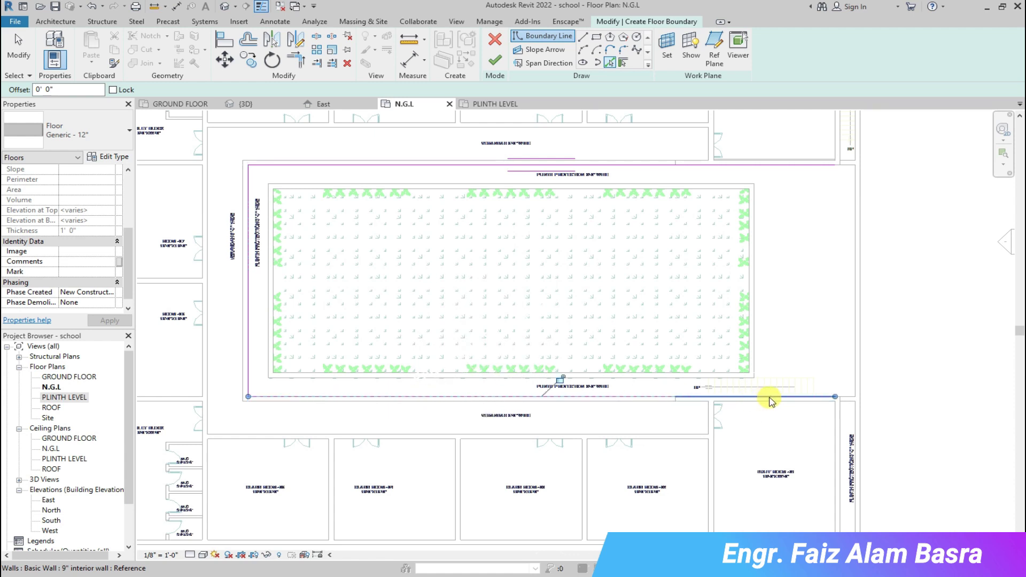
{"action": "left_click", "coordinate": [848, 398]}
{"action": "left_click", "coordinate": [854, 350]}
{"action": "left_click", "coordinate": [849, 165]}
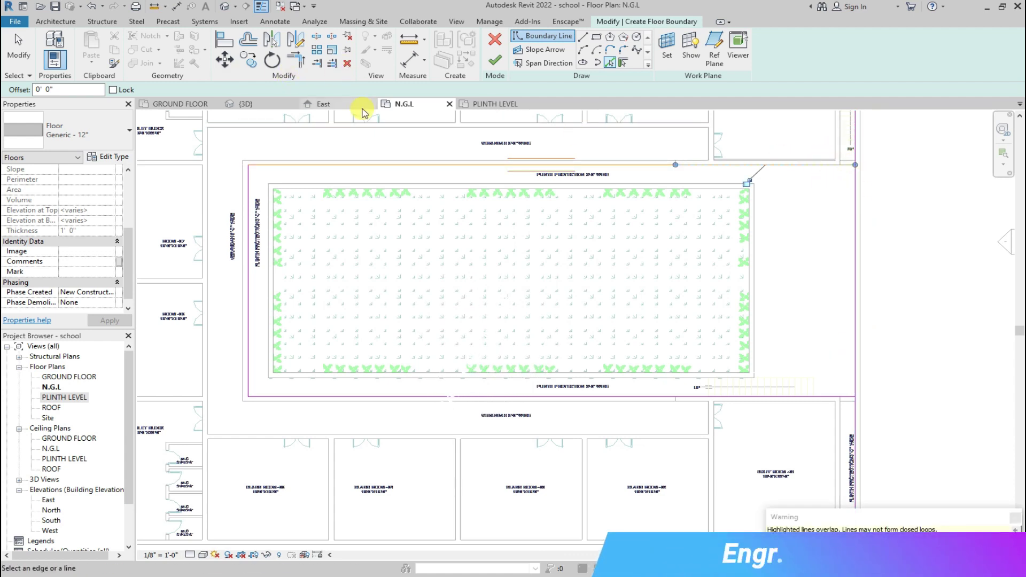
- Fix the overlapping boundary lines by trimming the top line to a corner, keeping the sketch
{"action": "left_click", "coordinate": [495, 60]}
{"action": "left_click", "coordinate": [981, 551]}
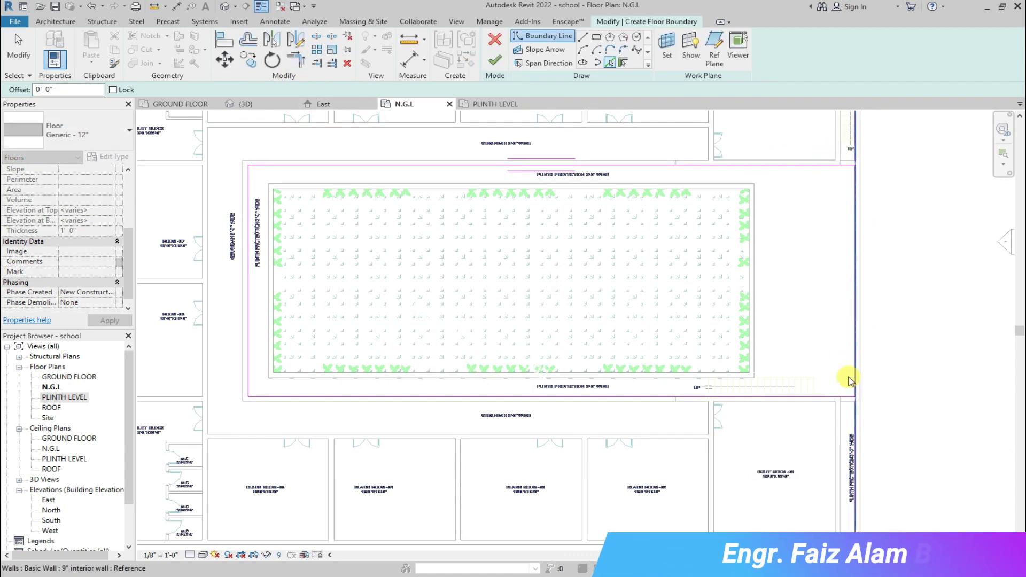
{"action": "left_click", "coordinate": [348, 64]}
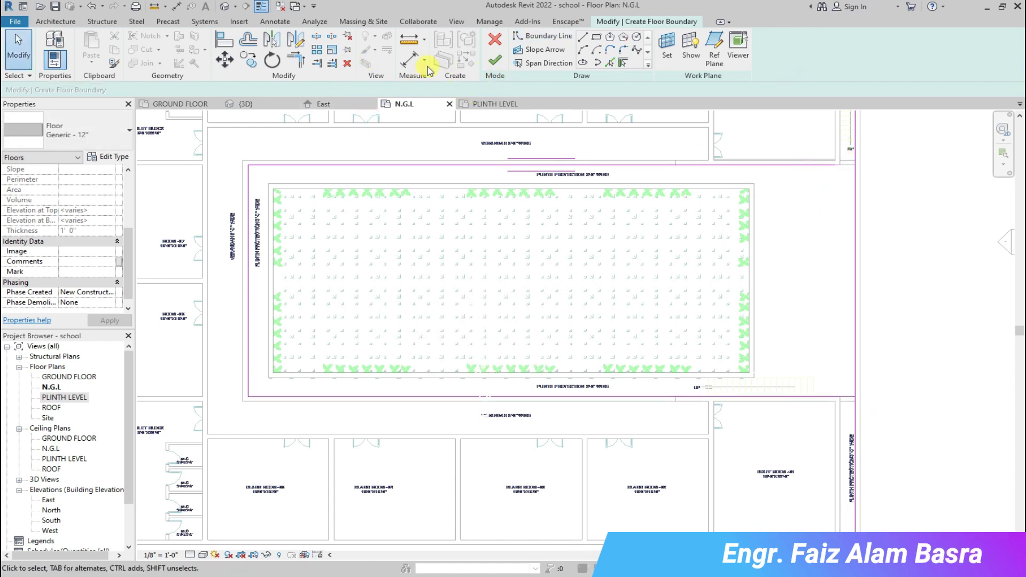
{"action": "key", "text": "t"}
{"action": "key", "text": "r"}
{"action": "left_click", "coordinate": [826, 165]}
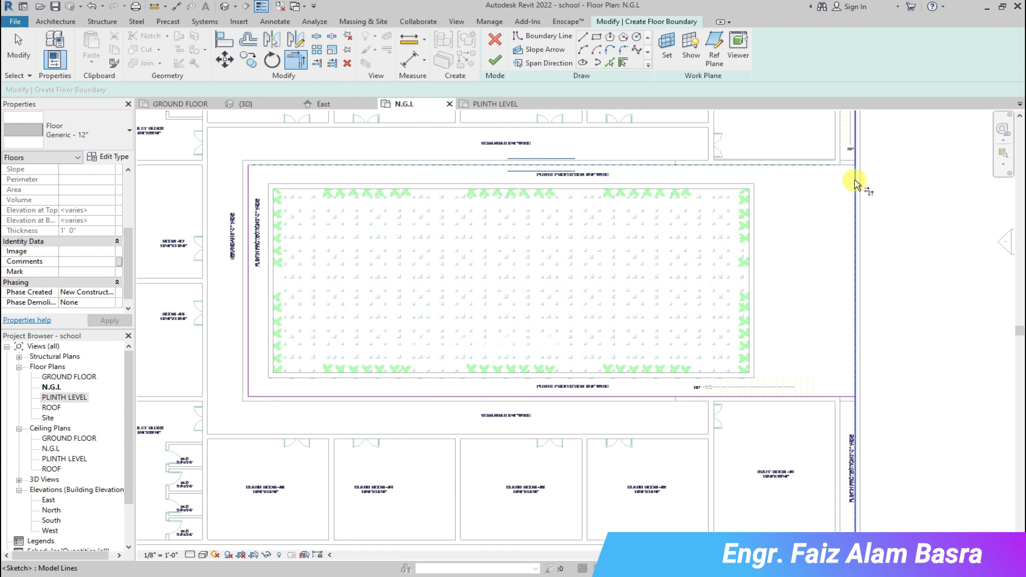
{"action": "left_click", "coordinate": [499, 63]}
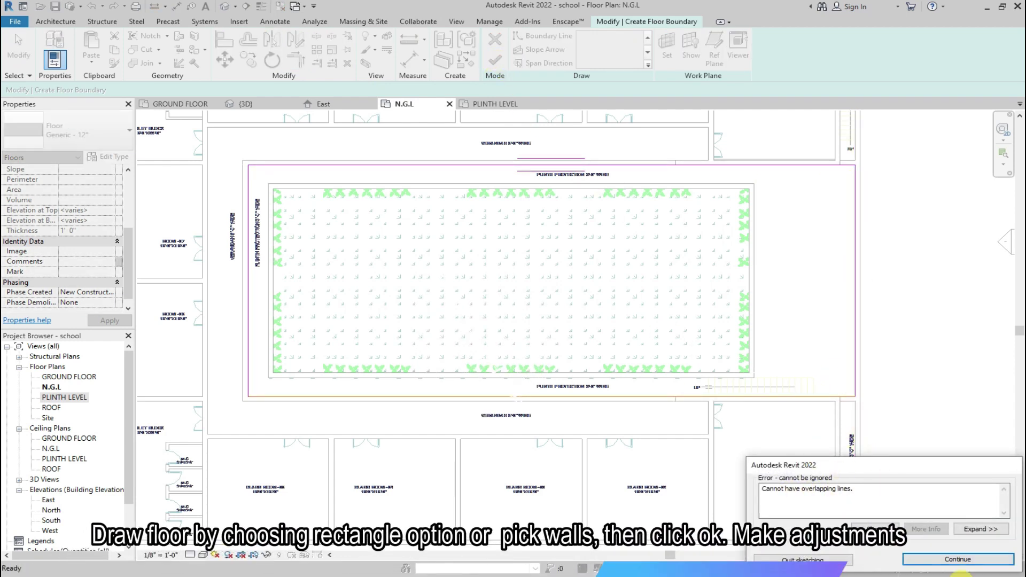
{"action": "left_click", "coordinate": [948, 557]}
{"action": "left_click", "coordinate": [495, 39]}
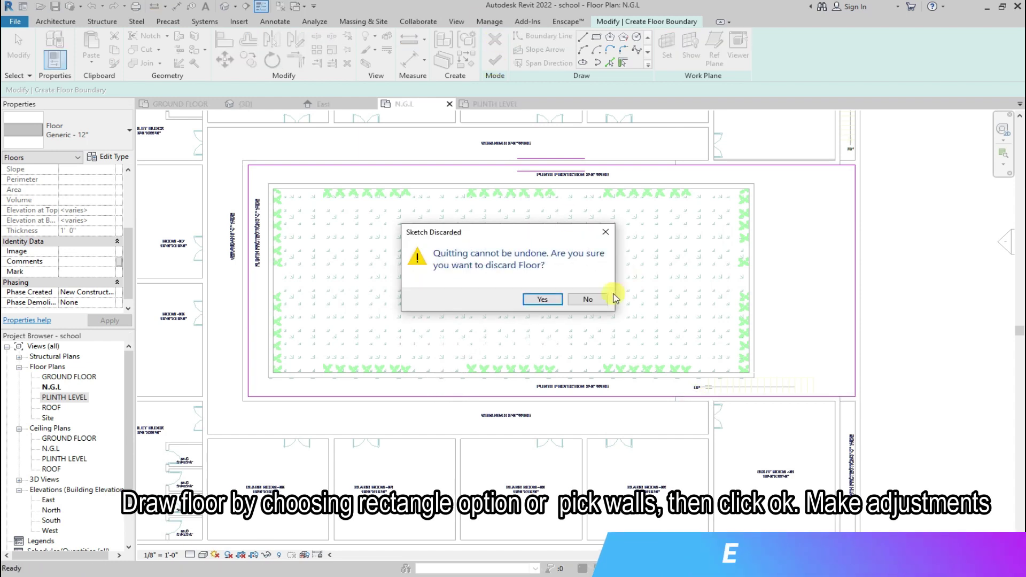
{"action": "left_click", "coordinate": [591, 299]}
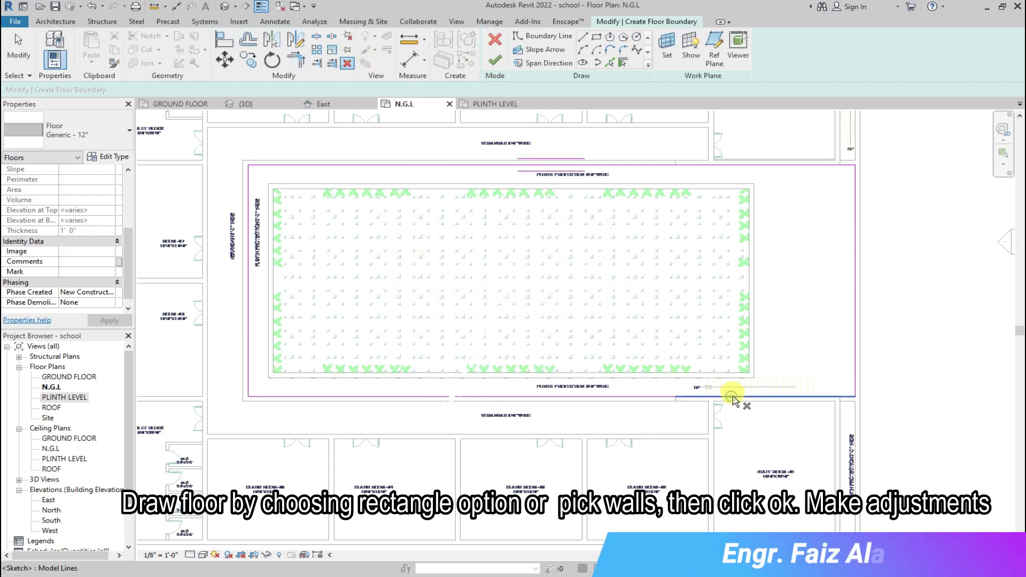
- Delete the stray bottom-right boundary line and finish the Generic 12" courtyard floor
{"action": "left_click", "coordinate": [495, 63]}
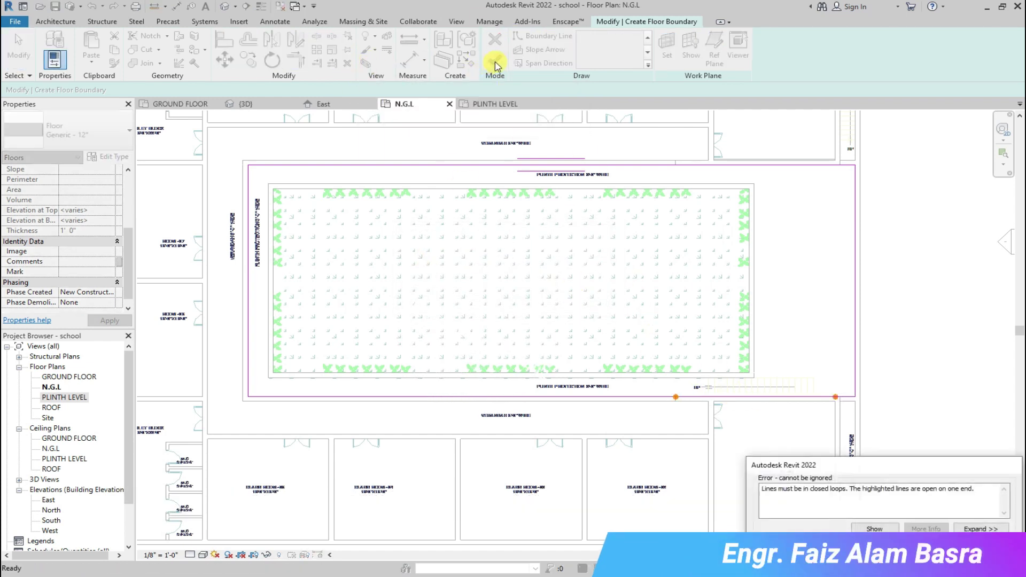
{"action": "key", "text": "Return"}
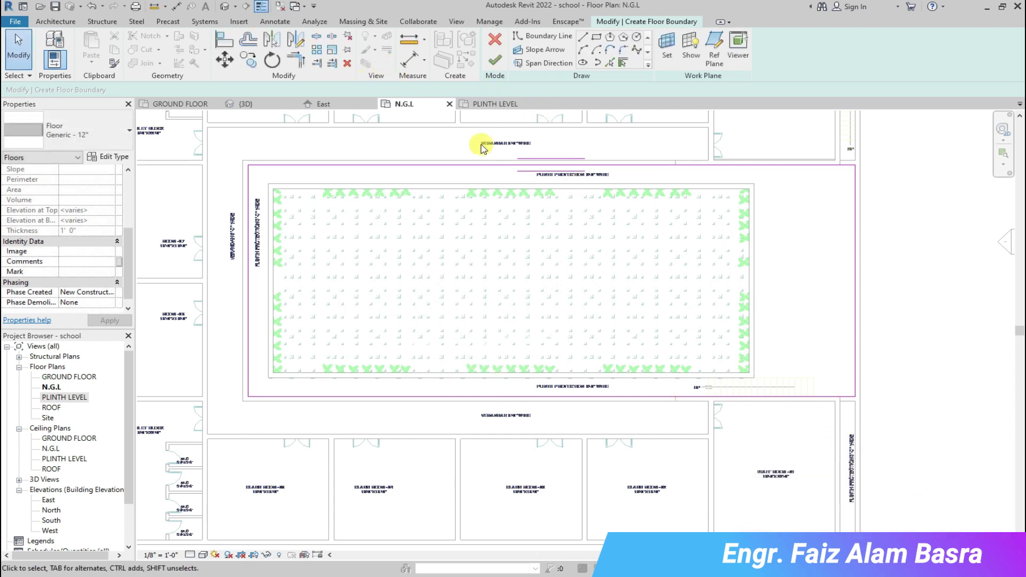
{"action": "left_click", "coordinate": [781, 396]}
{"action": "left_click", "coordinate": [348, 64]}
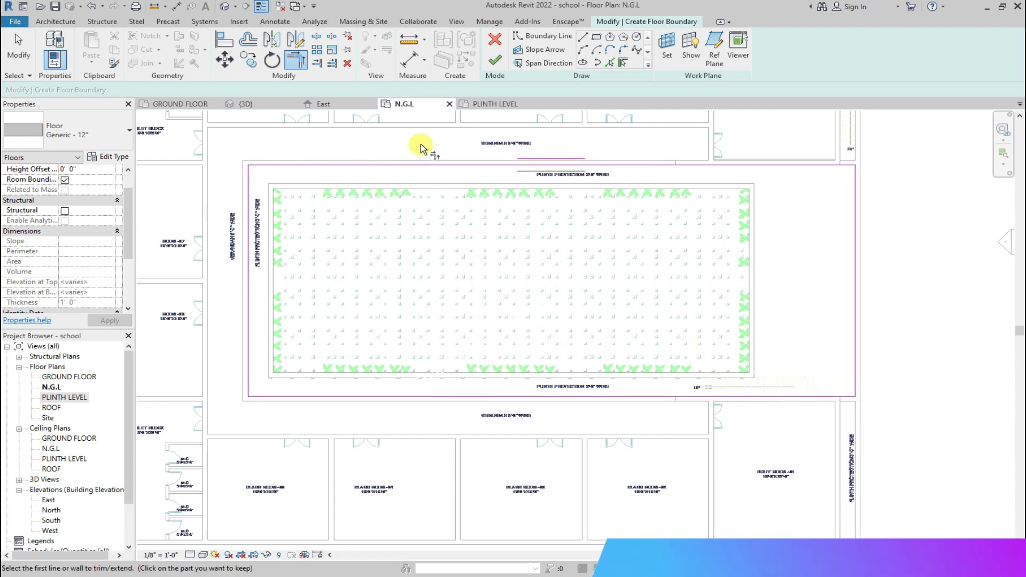
{"action": "left_click", "coordinate": [610, 62]}
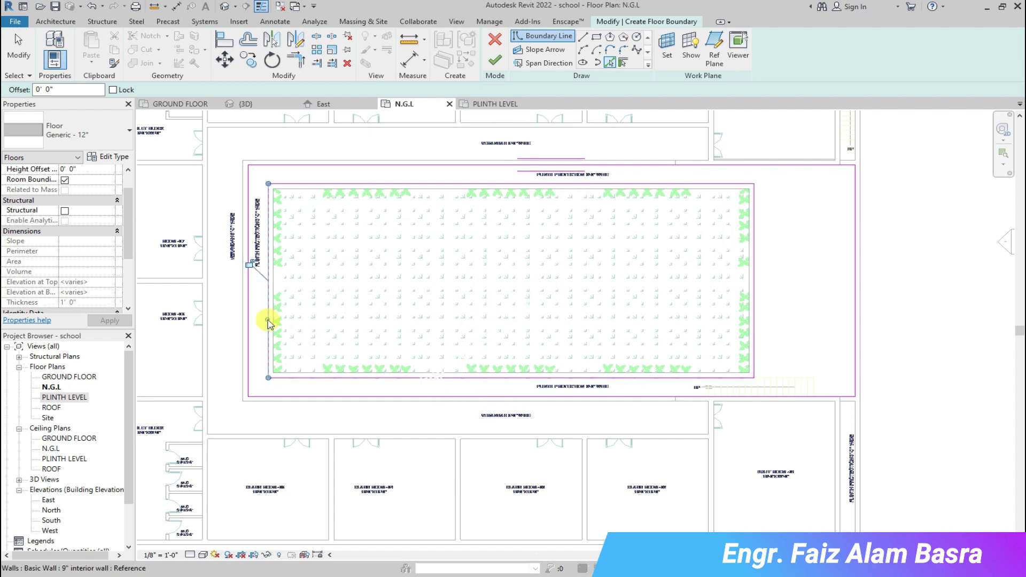
{"action": "left_click", "coordinate": [493, 63]}
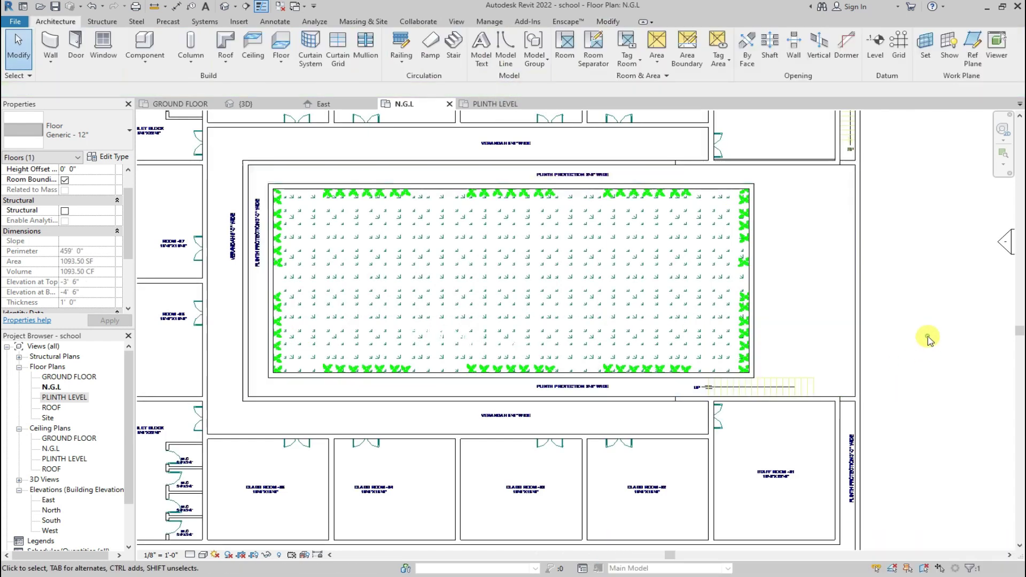
- Inspect the new courtyard floor and walls in 3D, then open the GROUND FLOOR plan
{"action": "left_click", "coordinate": [244, 104]}
{"action": "scroll", "coordinate": [658, 414], "scroll_direction": "up", "scroll_amount": 3}
{"action": "scroll", "coordinate": [732, 394], "scroll_direction": "up", "scroll_amount": 2}
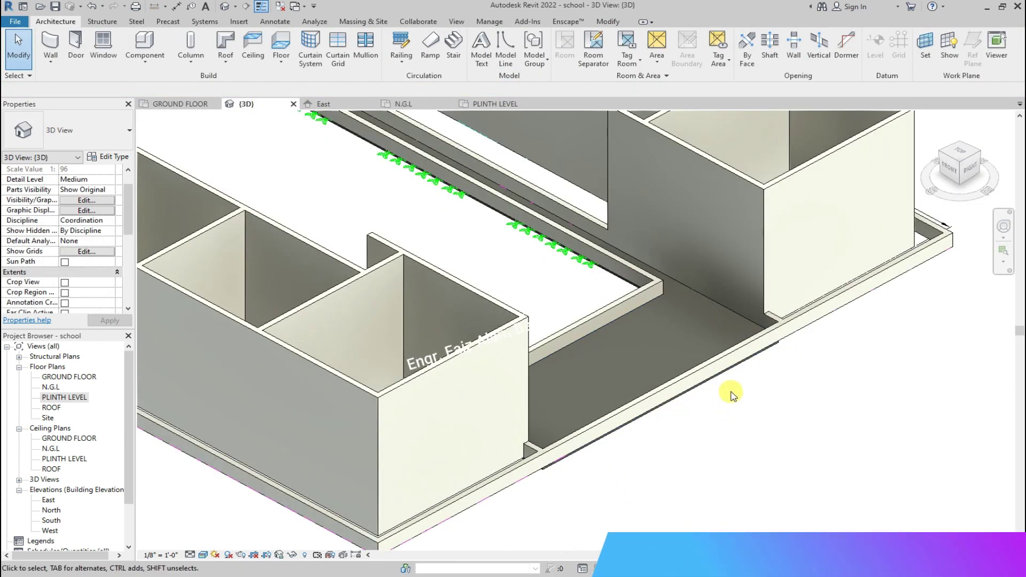
{"action": "scroll", "coordinate": [717, 368], "scroll_direction": "up", "scroll_amount": 2}
{"action": "scroll", "coordinate": [690, 377], "scroll_direction": "up", "scroll_amount": 2}
{"action": "scroll", "coordinate": [648, 306], "scroll_direction": "up", "scroll_amount": 2}
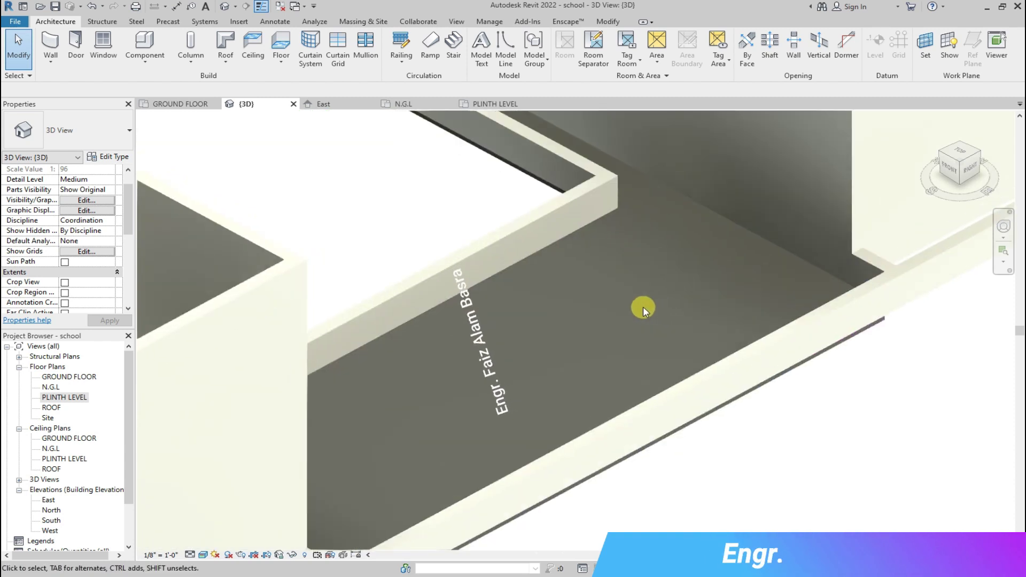
{"action": "scroll", "coordinate": [653, 299], "scroll_direction": "down", "scroll_amount": 2}
{"action": "scroll", "coordinate": [666, 306], "scroll_direction": "down", "scroll_amount": 1}
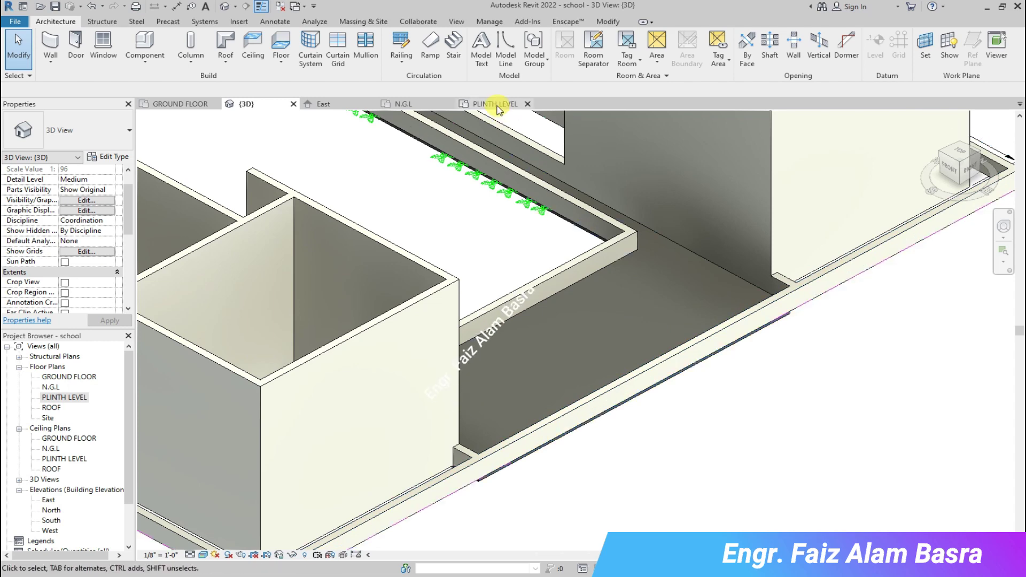
{"action": "scroll", "coordinate": [669, 368], "scroll_direction": "down", "scroll_amount": 2}
{"action": "scroll", "coordinate": [623, 362], "scroll_direction": "down", "scroll_amount": 2}
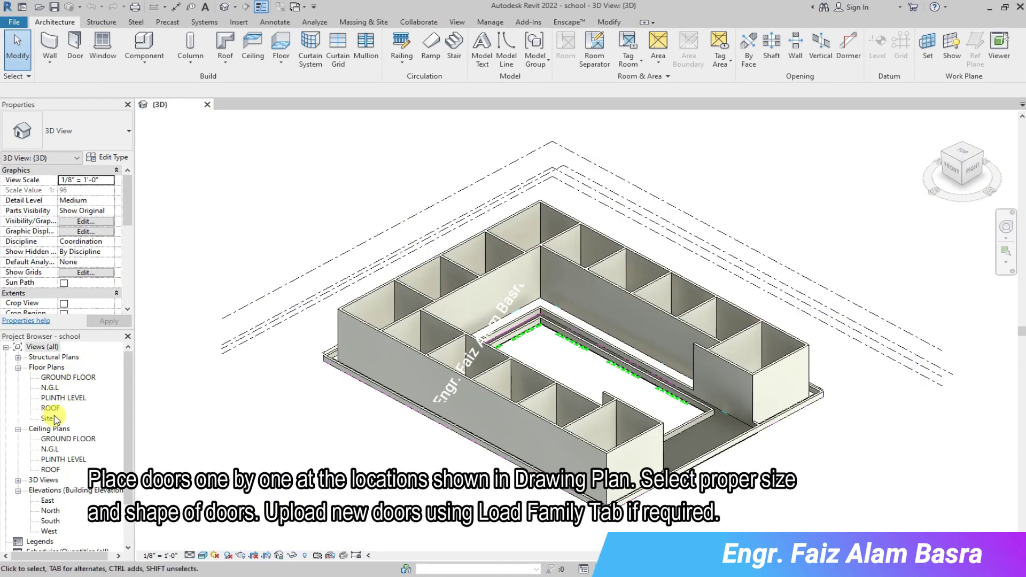
{"action": "double_click", "coordinate": [69, 377]}
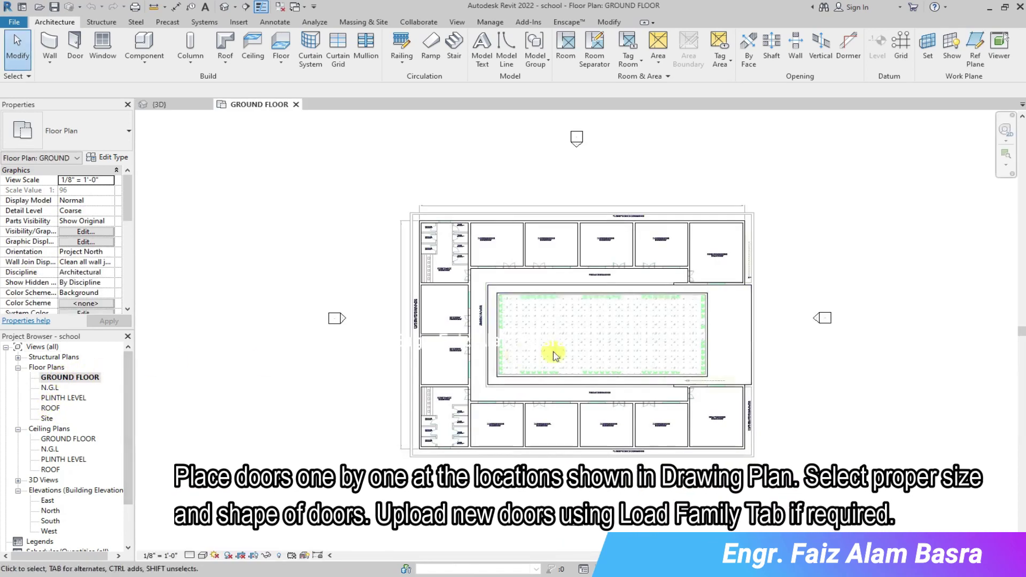
- Load the IntDbl interior double door family and choose the 1510 x 2110mm type
{"action": "scroll", "coordinate": [321, 156], "scroll_direction": "up", "scroll_amount": 2}
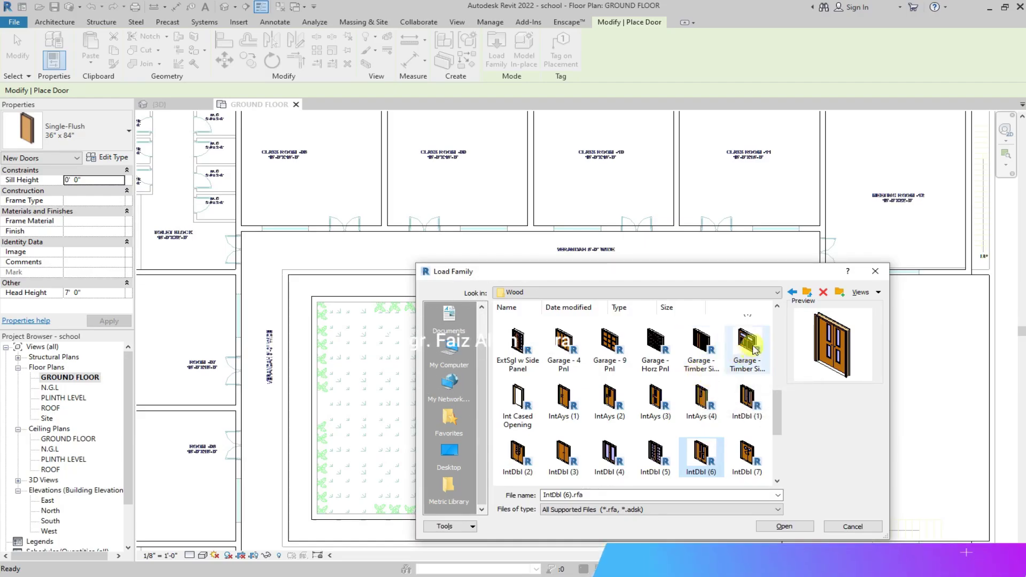
{"action": "left_click", "coordinate": [747, 348]}
{"action": "left_click", "coordinate": [703, 398]}
{"action": "double_click", "coordinate": [749, 454]}
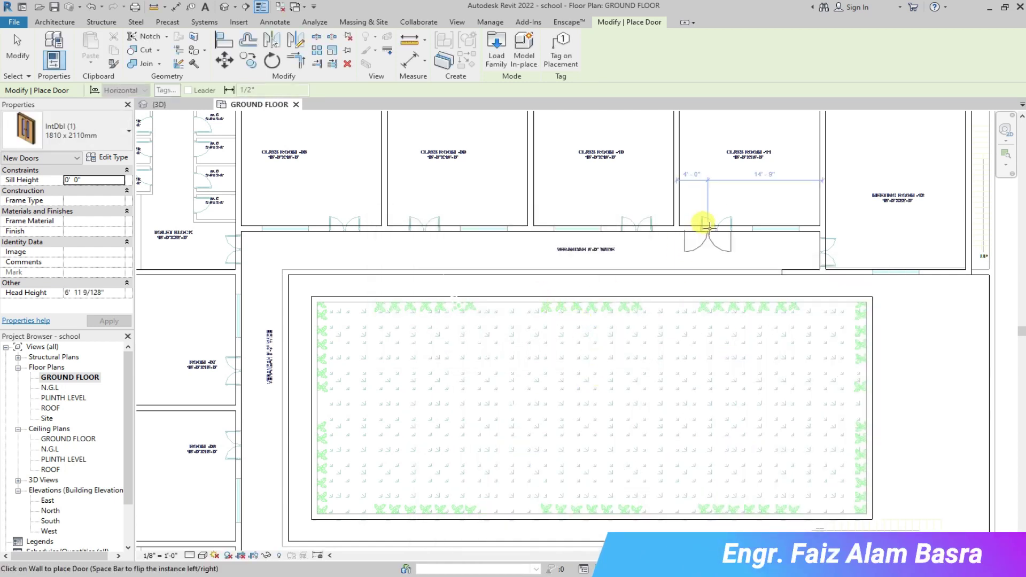
{"action": "left_click", "coordinate": [129, 130]}
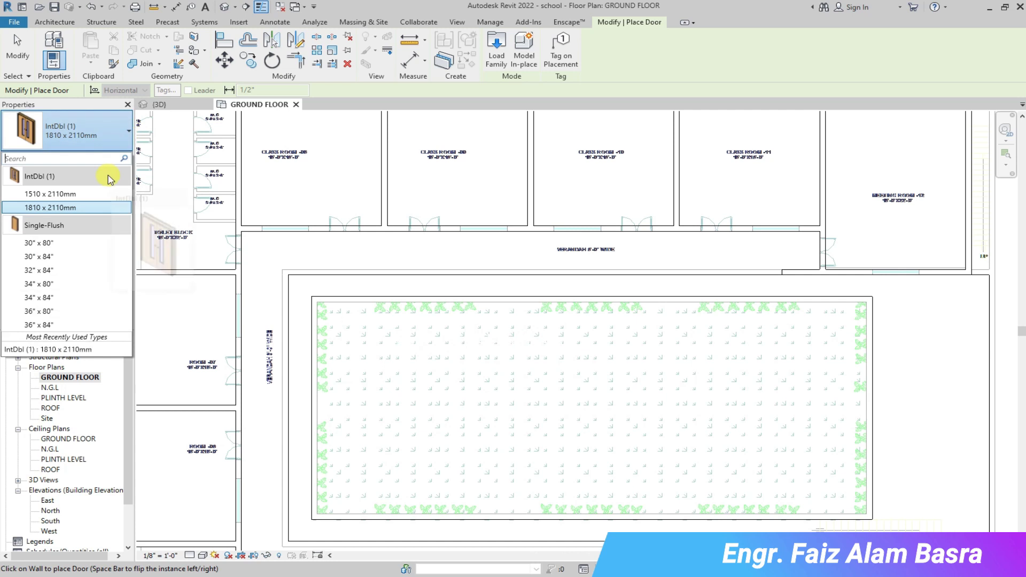
{"action": "left_click", "coordinate": [72, 195]}
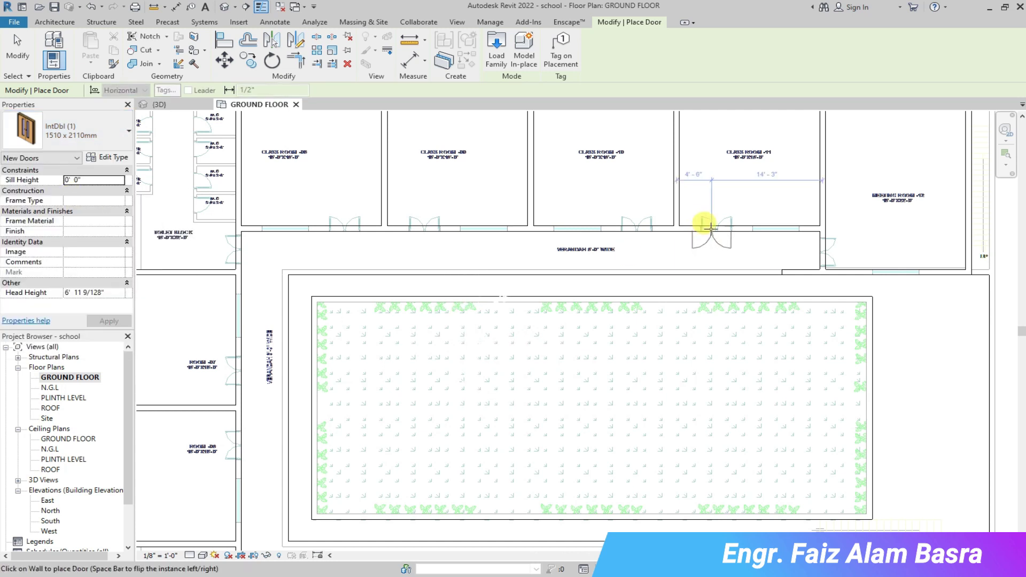
- Check the placed double door in 3D, then return to the GROUND FLOOR plan
{"action": "left_click", "coordinate": [180, 110]}
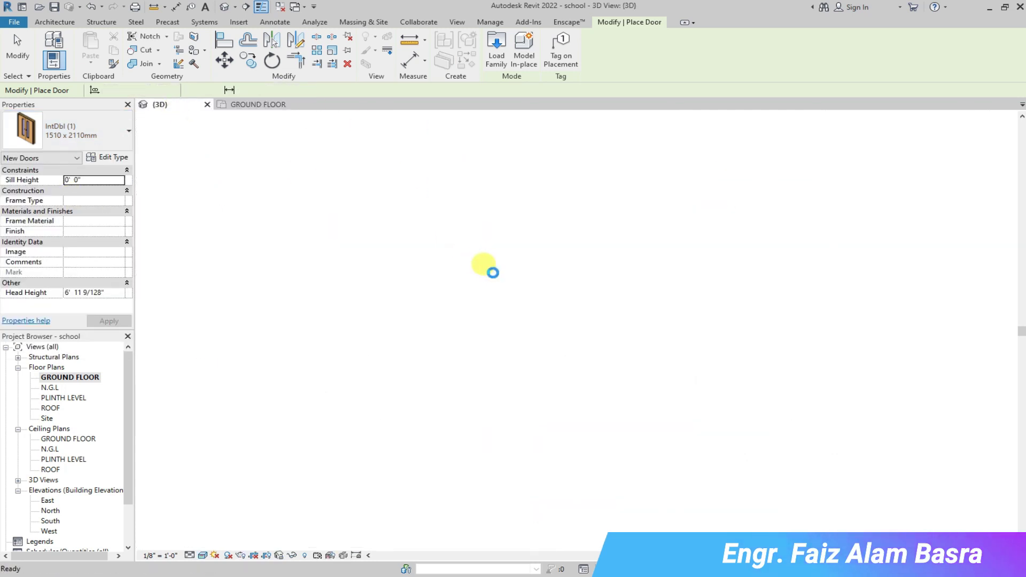
{"action": "scroll", "coordinate": [652, 352], "scroll_direction": "up", "scroll_amount": 3}
{"action": "scroll", "coordinate": [647, 331], "scroll_direction": "up", "scroll_amount": 3}
{"action": "scroll", "coordinate": [646, 331], "scroll_direction": "up", "scroll_amount": 2}
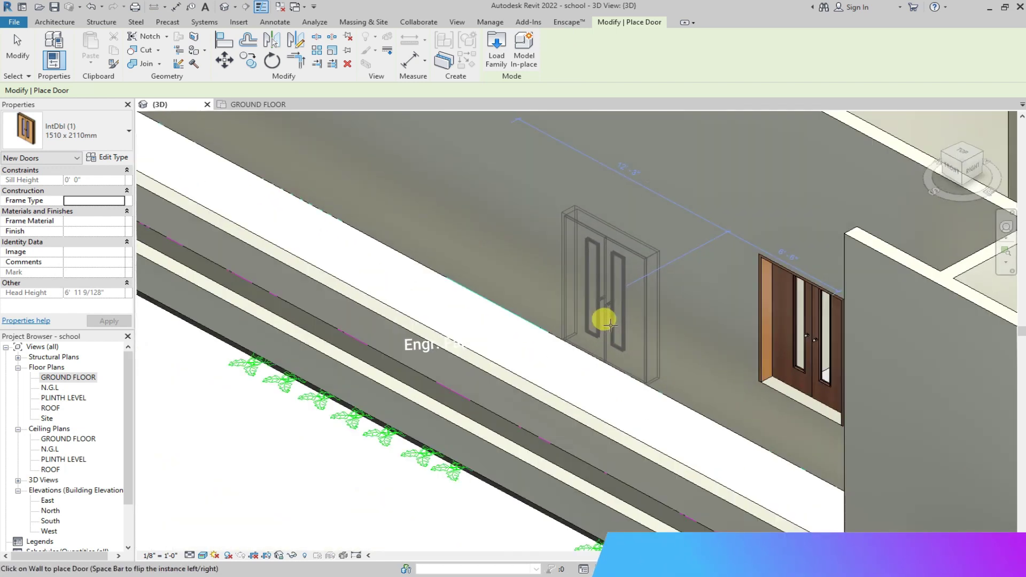
{"action": "scroll", "coordinate": [572, 316], "scroll_direction": "down", "scroll_amount": 3}
{"action": "scroll", "coordinate": [573, 316], "scroll_direction": "down", "scroll_amount": 2}
{"action": "left_click", "coordinate": [230, 104]}
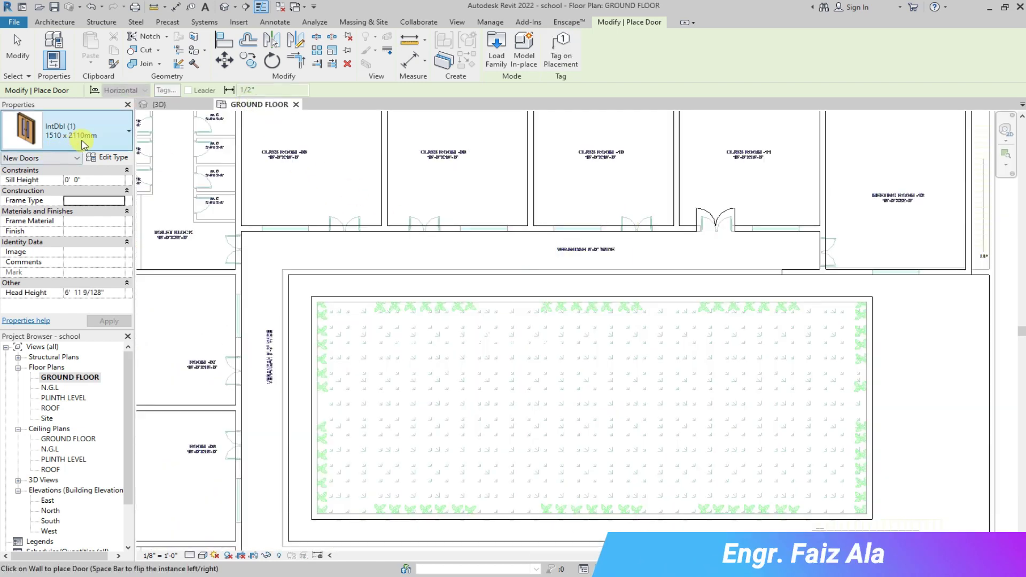
- Duplicate the placed double door's type as a new 4' x 7' type
{"action": "left_click", "coordinate": [17, 47]}
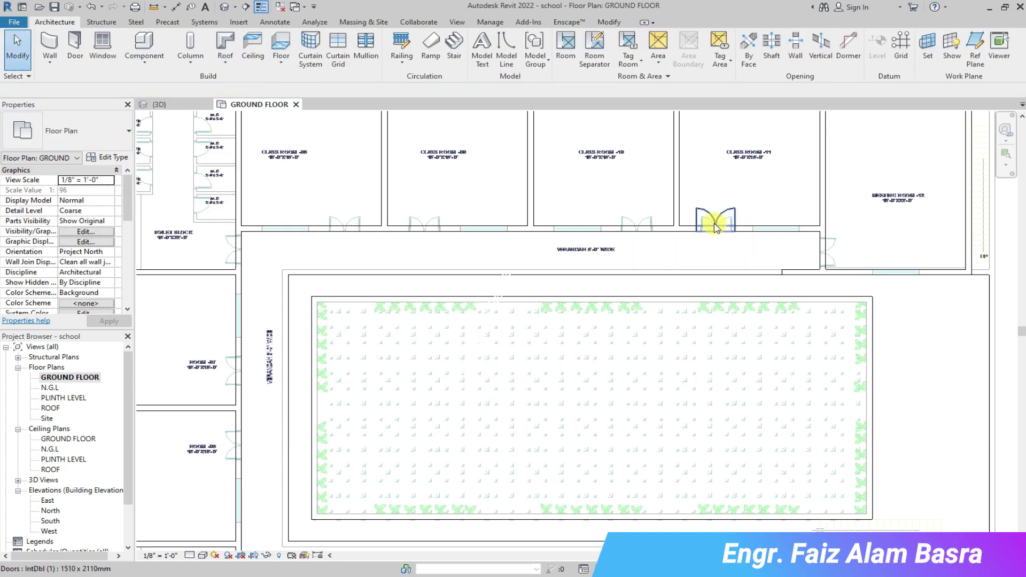
{"action": "left_click", "coordinate": [715, 221]}
{"action": "left_click", "coordinate": [117, 159]}
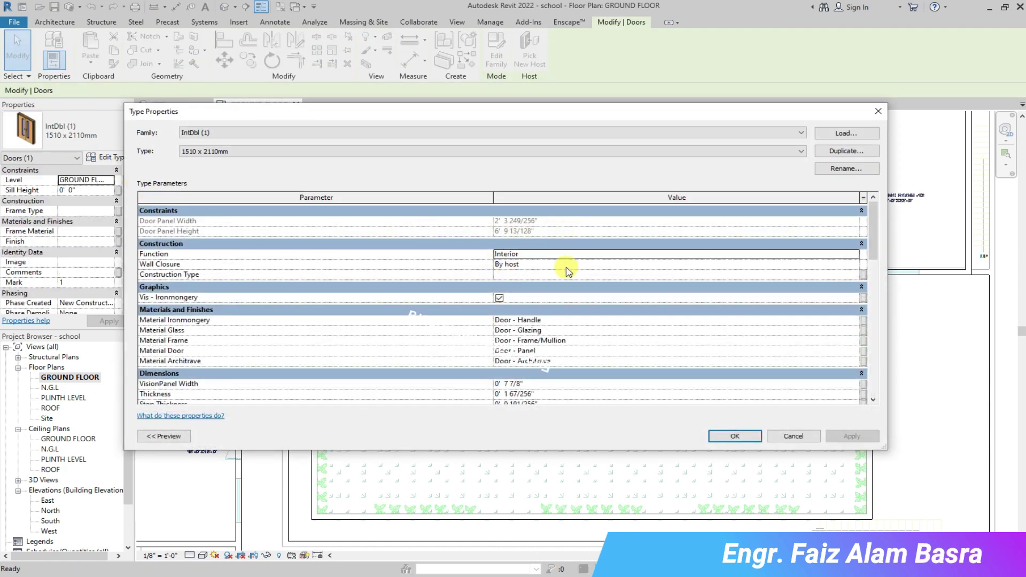
{"action": "scroll", "coordinate": [568, 271], "scroll_direction": "down", "scroll_amount": 2}
{"action": "scroll", "coordinate": [618, 337], "scroll_direction": "down", "scroll_amount": 2}
{"action": "left_click", "coordinate": [846, 150]}
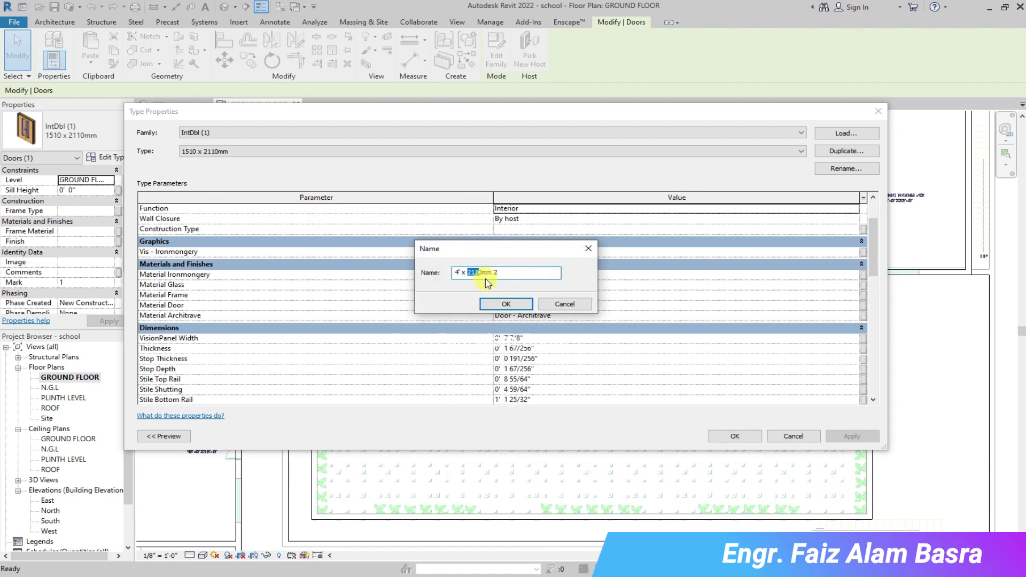
{"action": "type", "text": "70"}
{"action": "key", "text": "BackSpace"}
{"action": "key", "text": "BackSpace"}
{"action": "key", "text": "BackSpace"}
{"action": "left_click", "coordinate": [505, 304]}
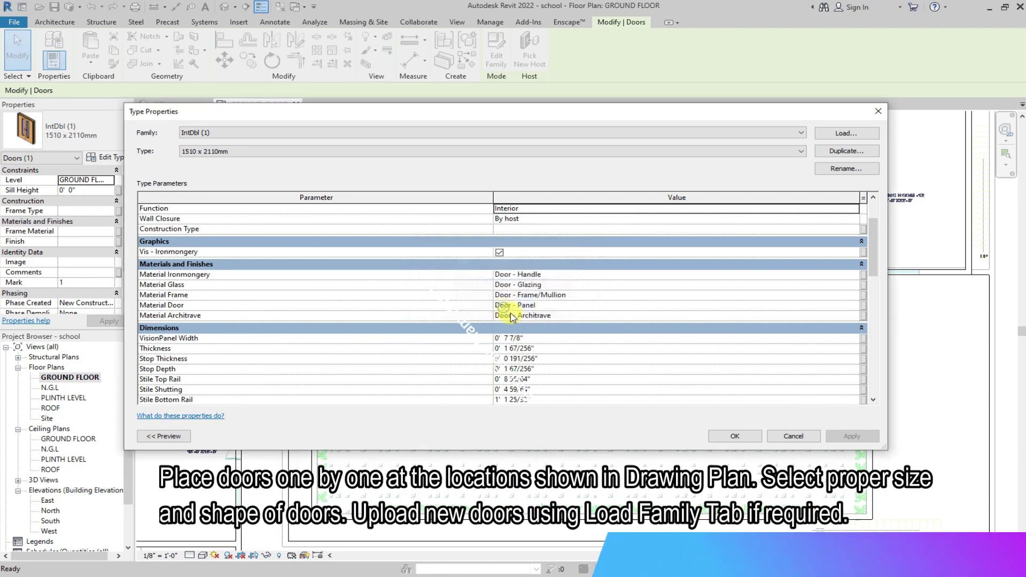
- Set the new type's Rough Width to 3, check it in 3D, and return to GROUND FLOOR
{"action": "scroll", "coordinate": [500, 332], "scroll_direction": "down", "scroll_amount": 2}
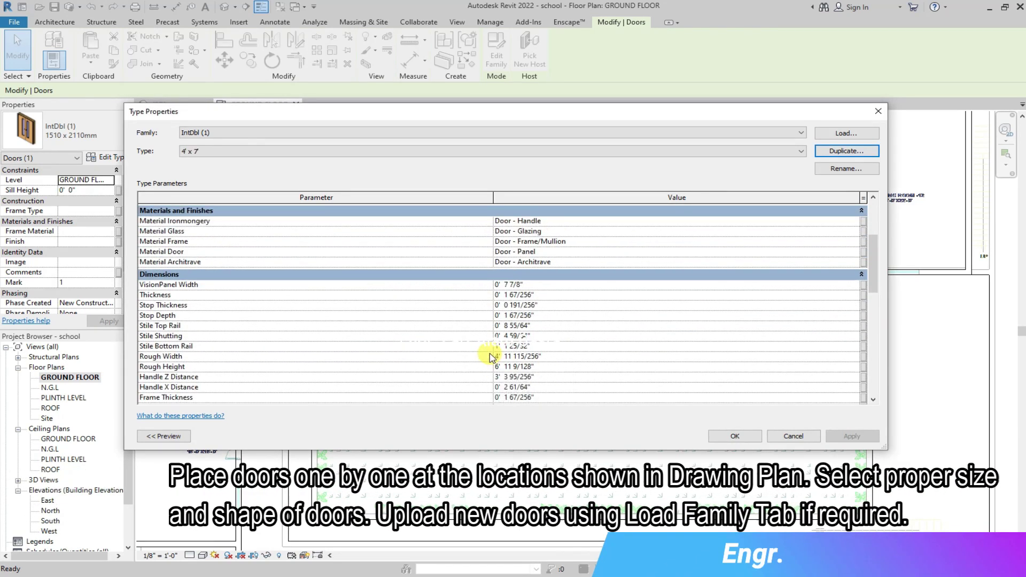
{"action": "scroll", "coordinate": [374, 331], "scroll_direction": "down", "scroll_amount": 1}
{"action": "scroll", "coordinate": [225, 299], "scroll_direction": "down", "scroll_amount": 1}
{"action": "scroll", "coordinate": [192, 278], "scroll_direction": "down", "scroll_amount": 2}
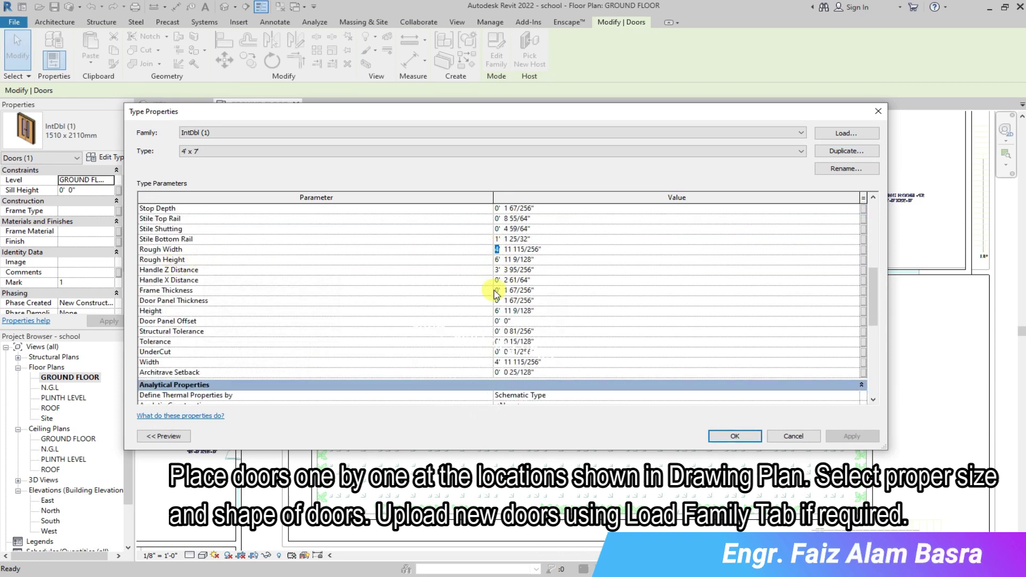
{"action": "type", "text": "3"}
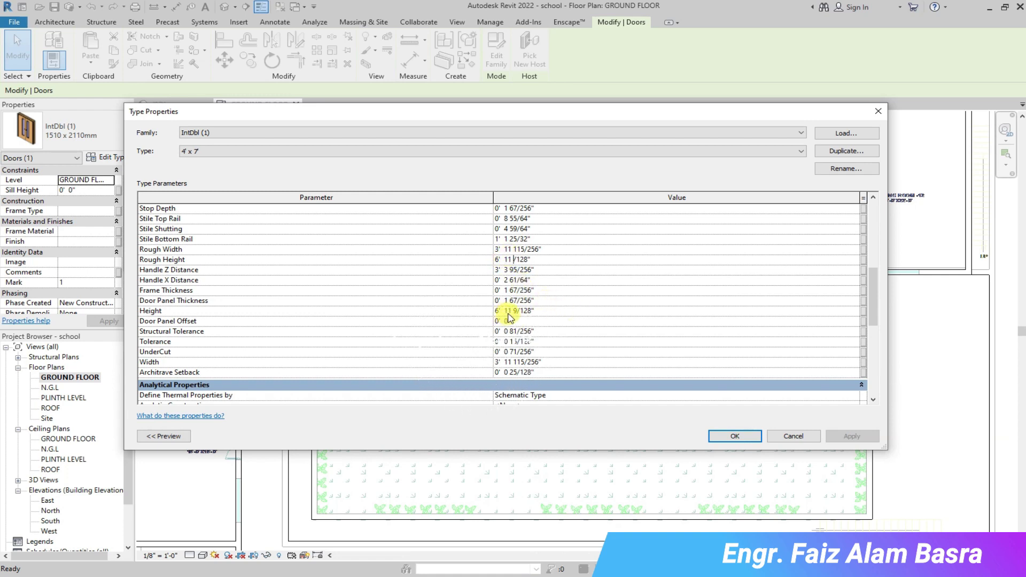
{"action": "left_click", "coordinate": [716, 436]}
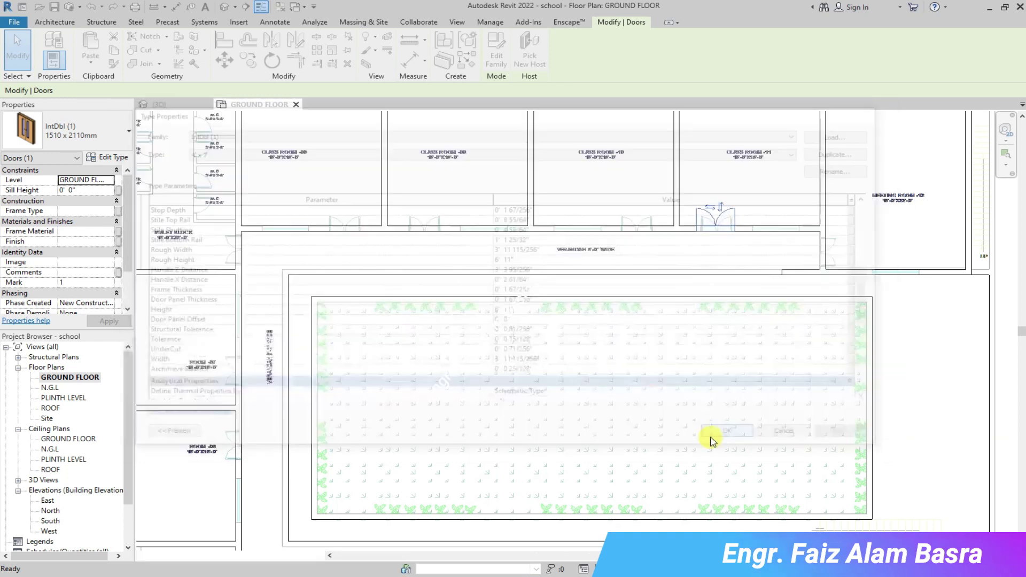
{"action": "left_click", "coordinate": [160, 104]}
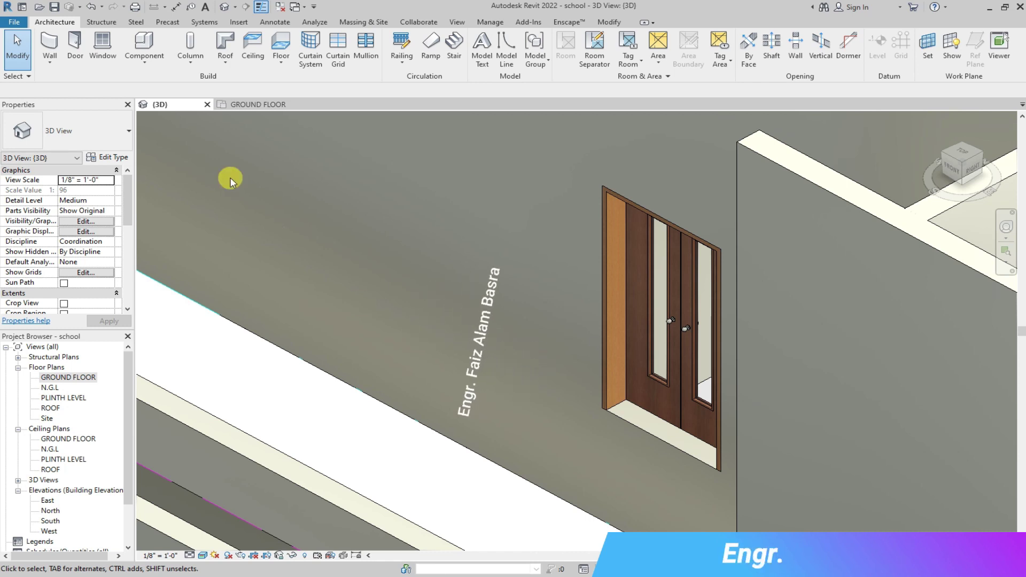
{"action": "left_click", "coordinate": [258, 104]}
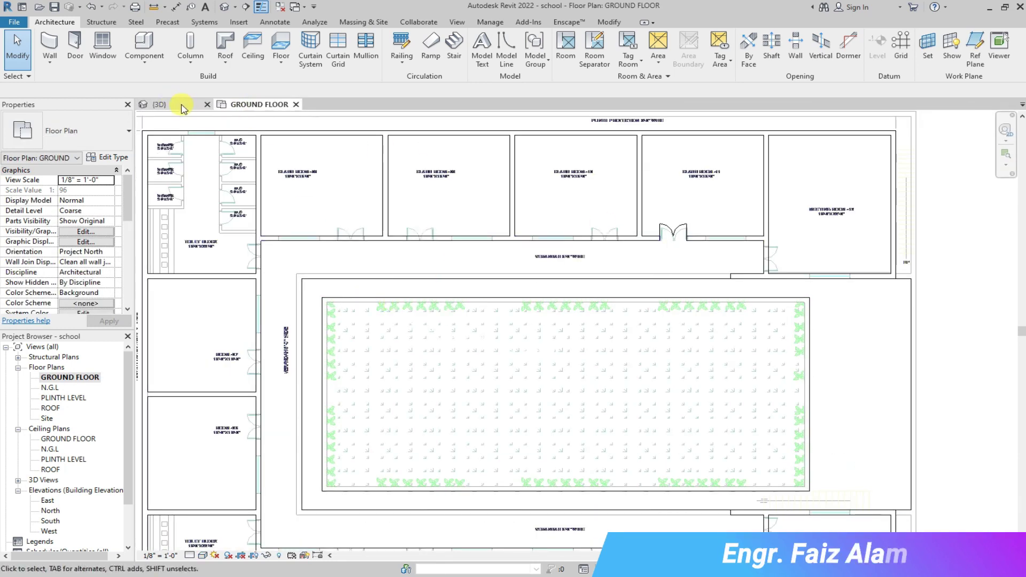
- Start the Door tool with DR and pick the IntDbl 4' x 7' double door type
{"action": "key", "text": "d"}
{"action": "key", "text": "r"}
{"action": "left_click", "coordinate": [129, 138]}
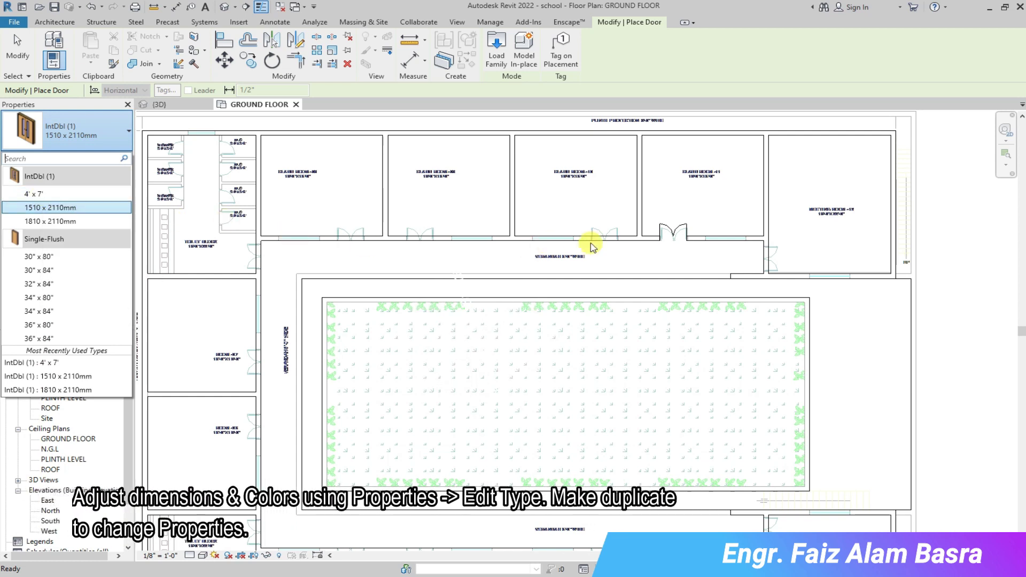
{"action": "scroll", "coordinate": [550, 247], "scroll_direction": "up", "scroll_amount": 4}
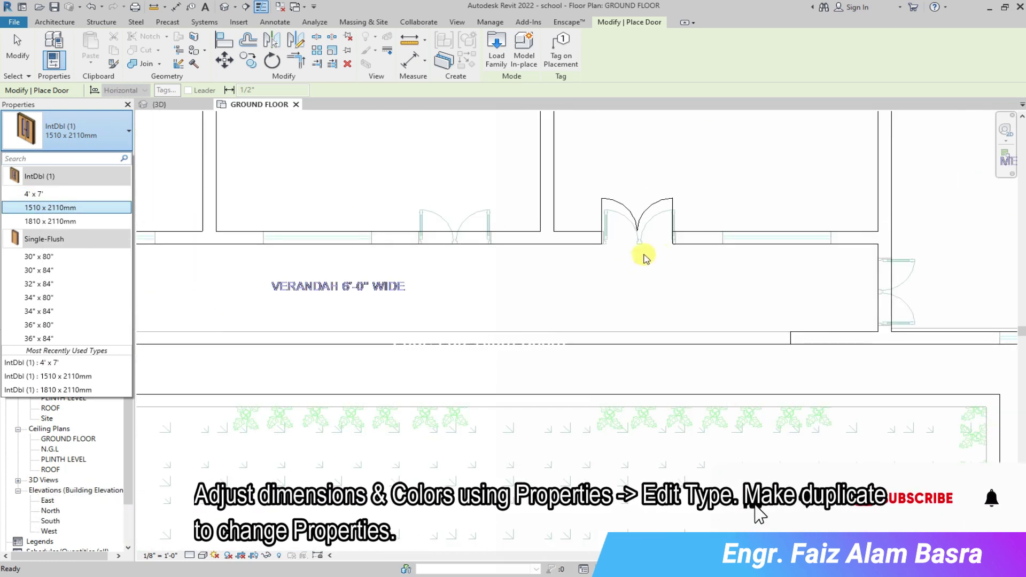
{"action": "left_click", "coordinate": [85, 194]}
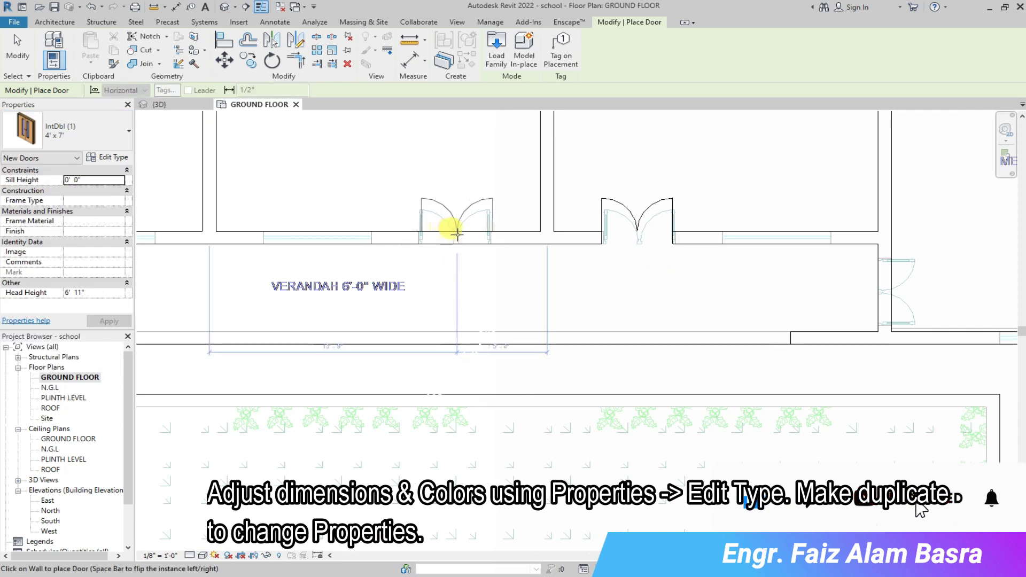
- Place 4' x 7' double doors in three verandah classroom walls and the Room 47 and 46 corridor walls
{"action": "left_click", "coordinate": [455, 234]}
{"action": "scroll", "coordinate": [691, 267], "scroll_direction": "down", "scroll_amount": 3}
{"action": "left_click", "coordinate": [266, 247]}
{"action": "scroll", "coordinate": [714, 258], "scroll_direction": "down", "scroll_amount": 2}
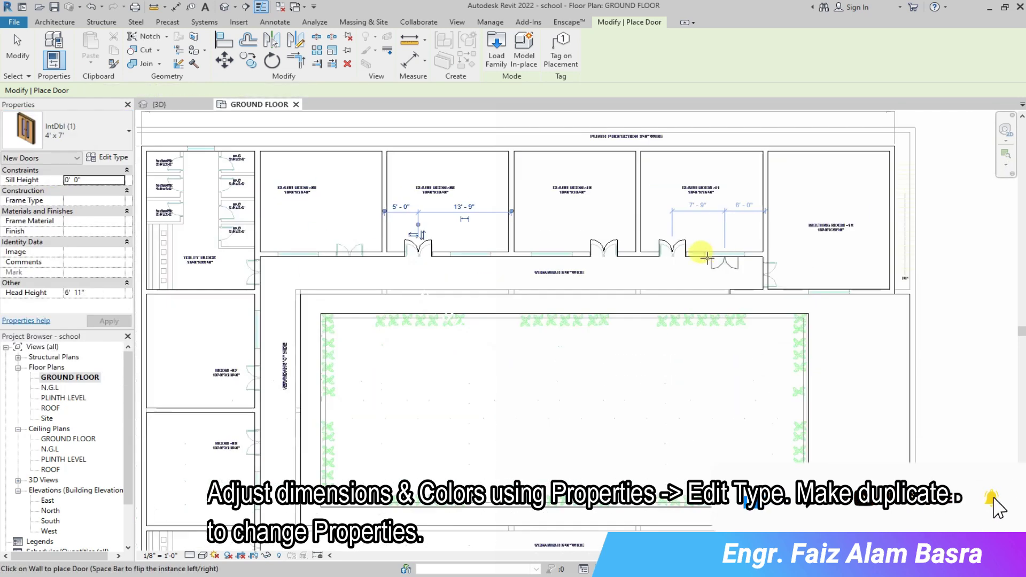
{"action": "left_click", "coordinate": [349, 249]}
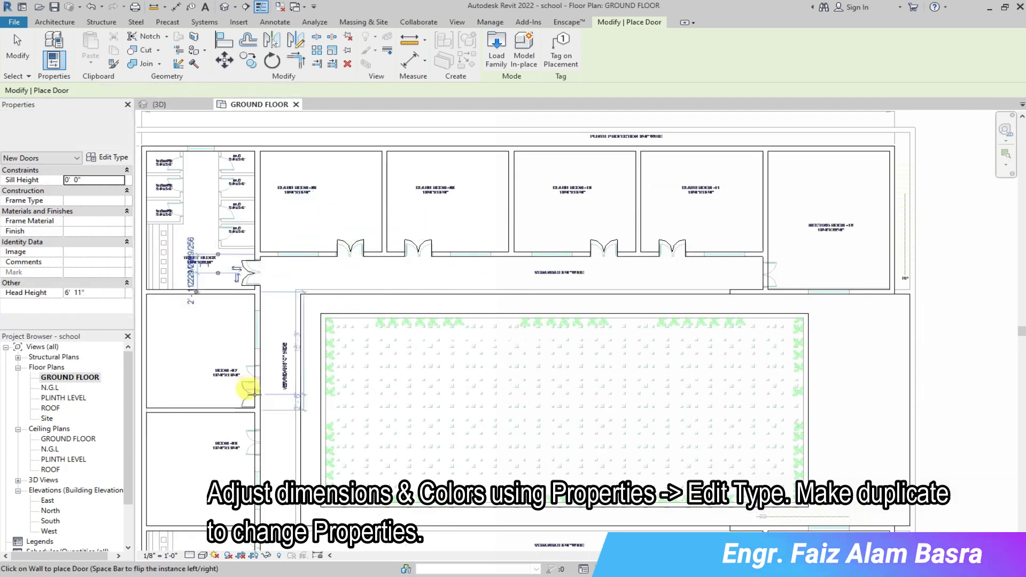
{"action": "left_click", "coordinate": [254, 379]}
{"action": "left_click", "coordinate": [254, 441]}
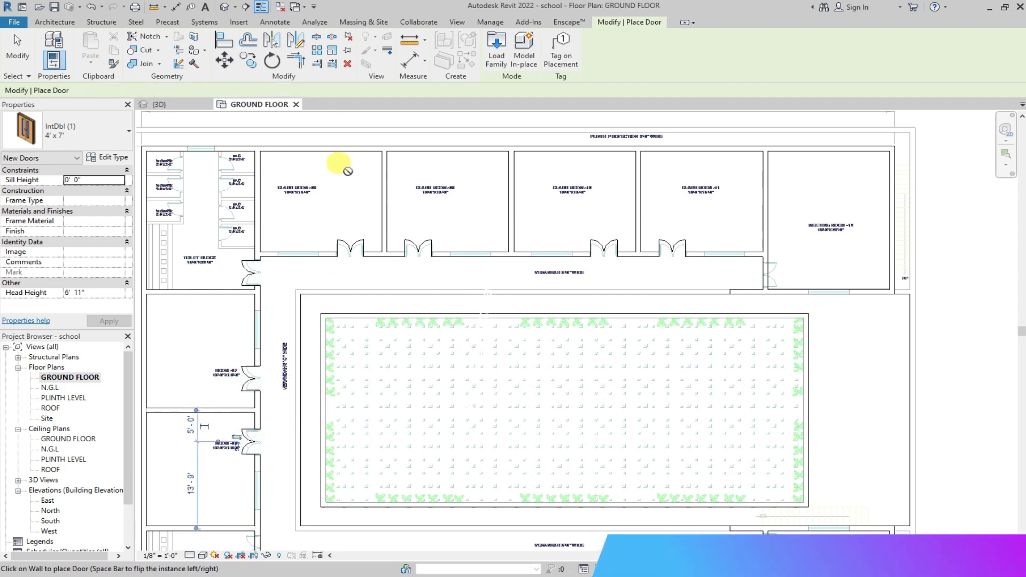
{"action": "scroll", "coordinate": [580, 245], "scroll_direction": "down", "scroll_amount": 3}
{"action": "scroll", "coordinate": [585, 247], "scroll_direction": "up", "scroll_amount": 1}
{"action": "scroll", "coordinate": [587, 247], "scroll_direction": "up", "scroll_amount": 1}
- Add double doors to another room and the lower classrooms' top walls, then view them in 3D
{"action": "left_click", "coordinate": [587, 248]}
{"action": "scroll", "coordinate": [587, 248], "scroll_direction": "down", "scroll_amount": 2}
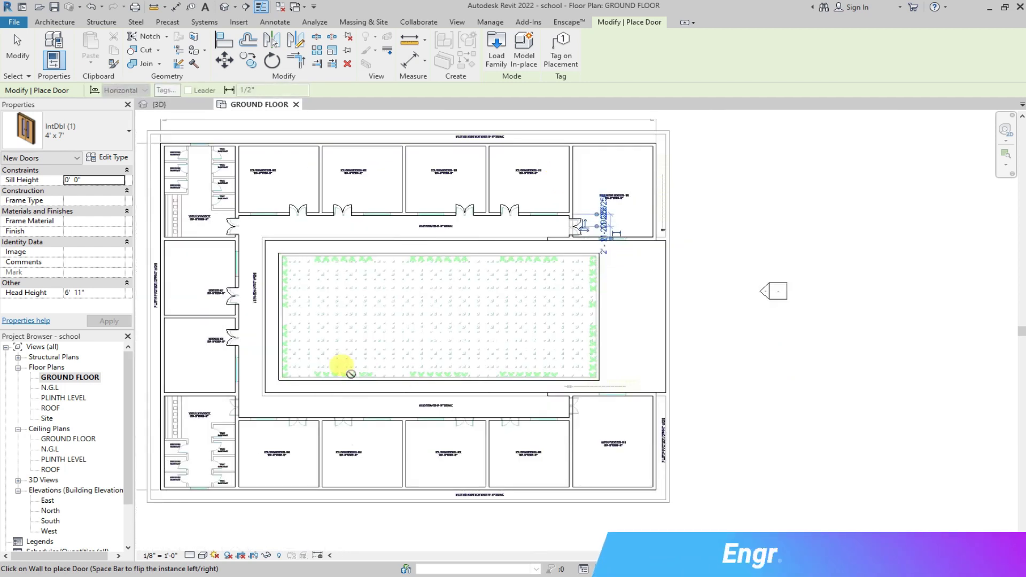
{"action": "scroll", "coordinate": [251, 427], "scroll_direction": "up", "scroll_amount": 2}
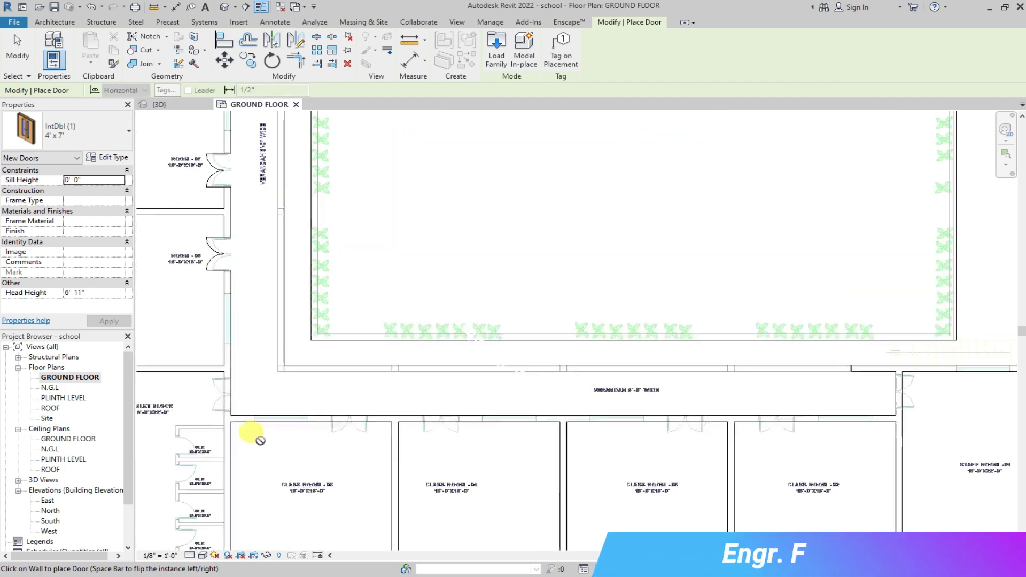
{"action": "left_click", "coordinate": [350, 421]}
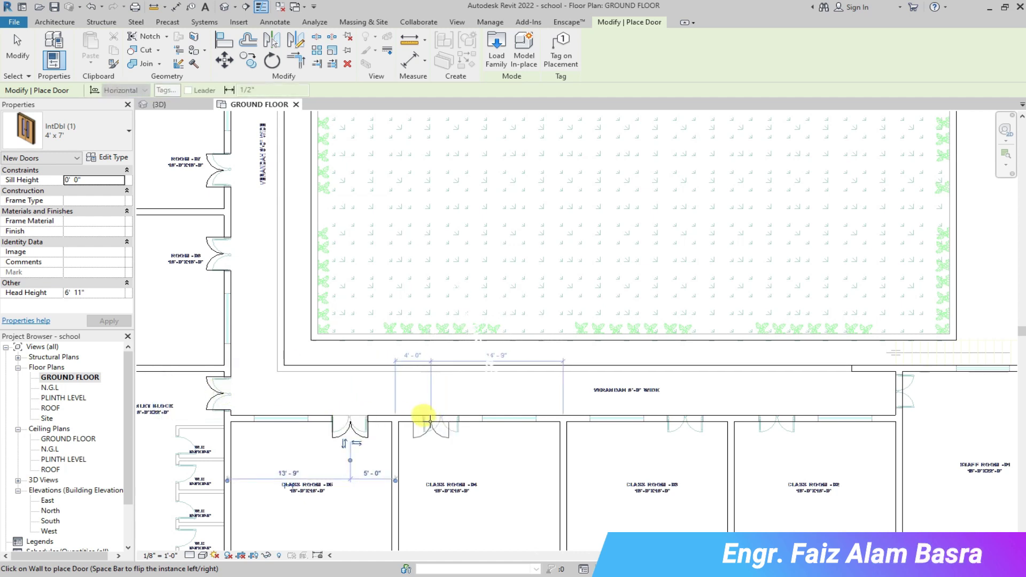
{"action": "left_click", "coordinate": [429, 419]}
{"action": "left_click", "coordinate": [689, 416]}
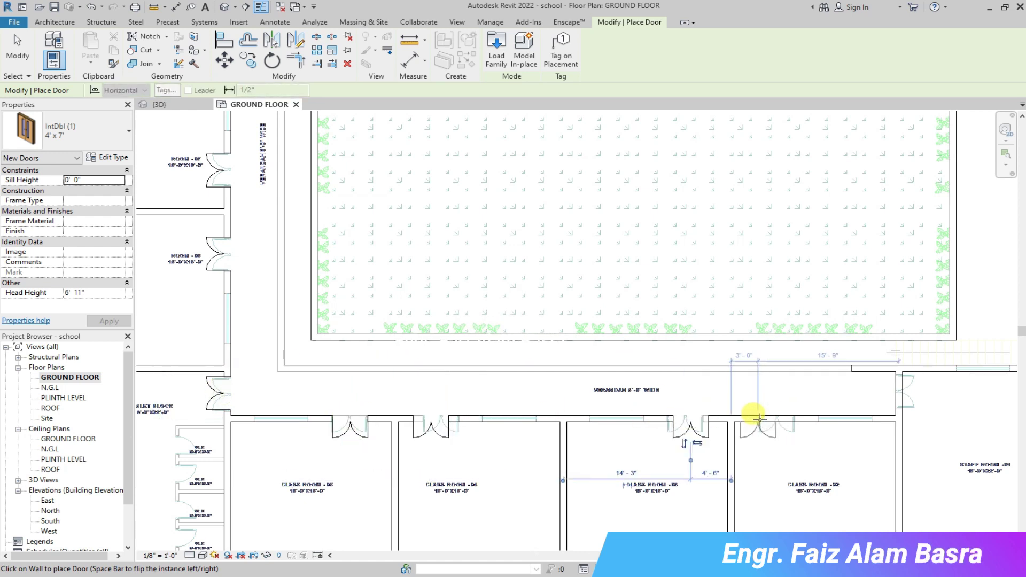
{"action": "left_click", "coordinate": [759, 418]}
{"action": "left_click", "coordinate": [902, 391]}
{"action": "scroll", "coordinate": [549, 339], "scroll_direction": "down", "scroll_amount": 2}
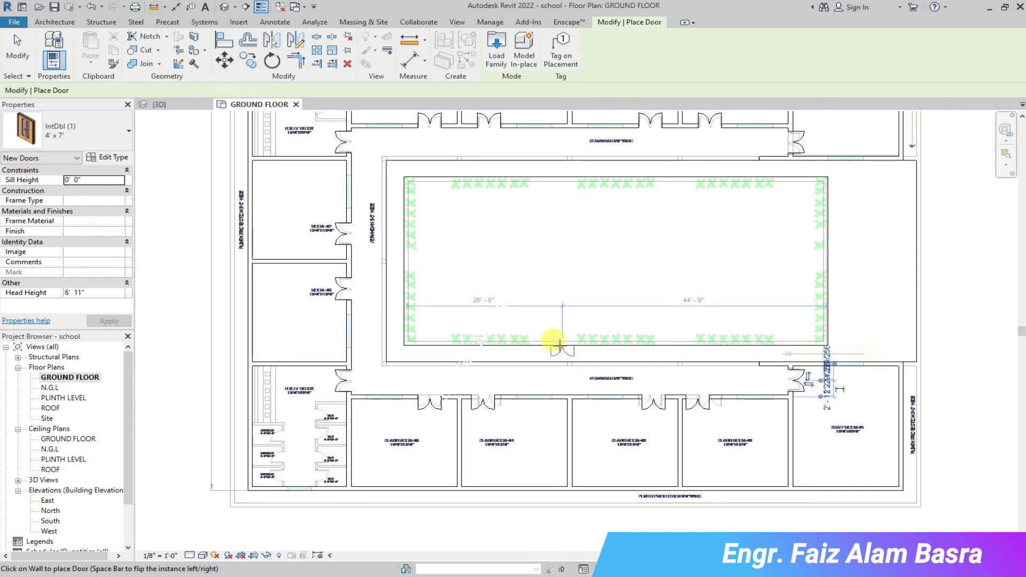
{"action": "left_click", "coordinate": [155, 104]}
{"action": "scroll", "coordinate": [340, 476], "scroll_direction": "down", "scroll_amount": 1}
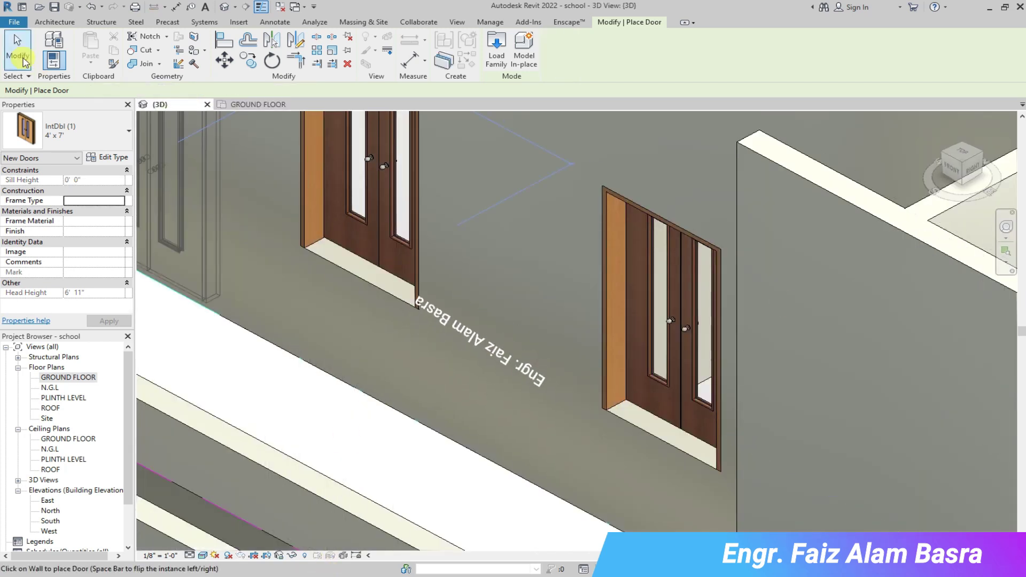
- End door placement and zoom around the 3D view to check the placed doors
{"action": "key", "text": "Escape"}
{"action": "scroll", "coordinate": [528, 338], "scroll_direction": "down", "scroll_amount": 3}
{"action": "scroll", "coordinate": [572, 360], "scroll_direction": "down", "scroll_amount": 2}
{"action": "scroll", "coordinate": [581, 374], "scroll_direction": "down", "scroll_amount": 3}
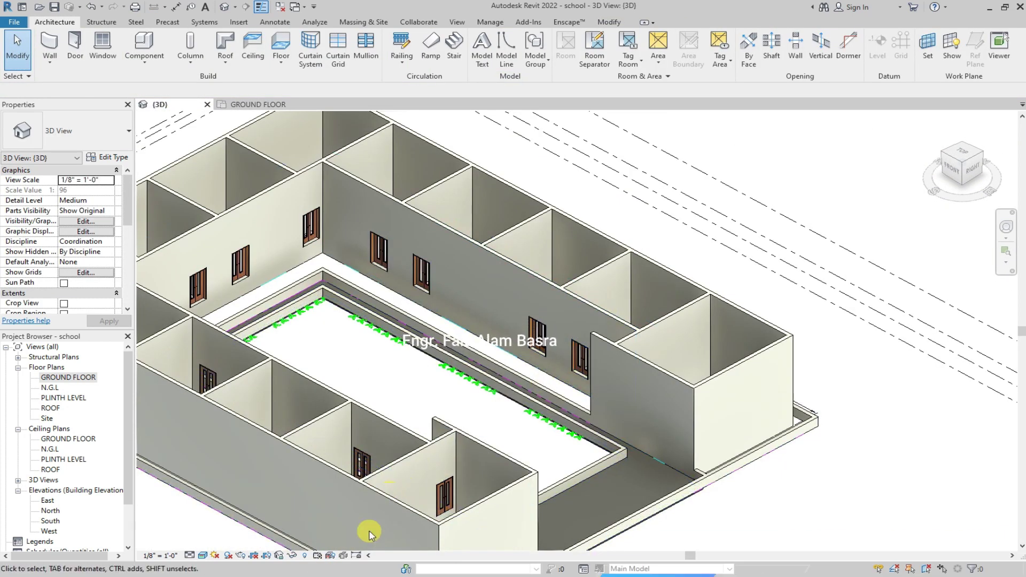
{"action": "scroll", "coordinate": [533, 486], "scroll_direction": "up", "scroll_amount": 2}
{"action": "scroll", "coordinate": [533, 486], "scroll_direction": "up", "scroll_amount": 1}
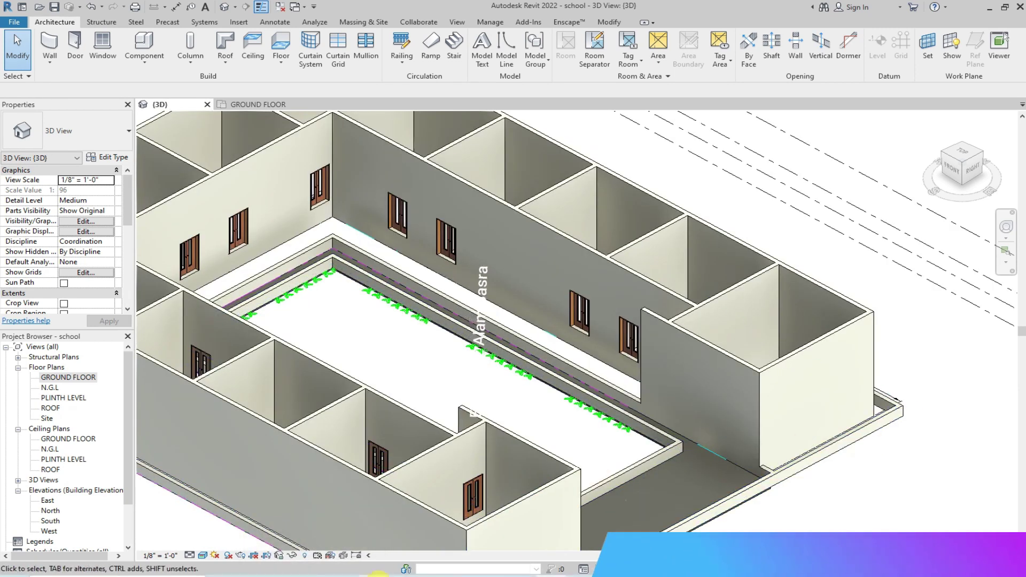
{"action": "scroll", "coordinate": [553, 289], "scroll_direction": "up", "scroll_amount": 2}
{"action": "scroll", "coordinate": [553, 288], "scroll_direction": "down", "scroll_amount": 3}
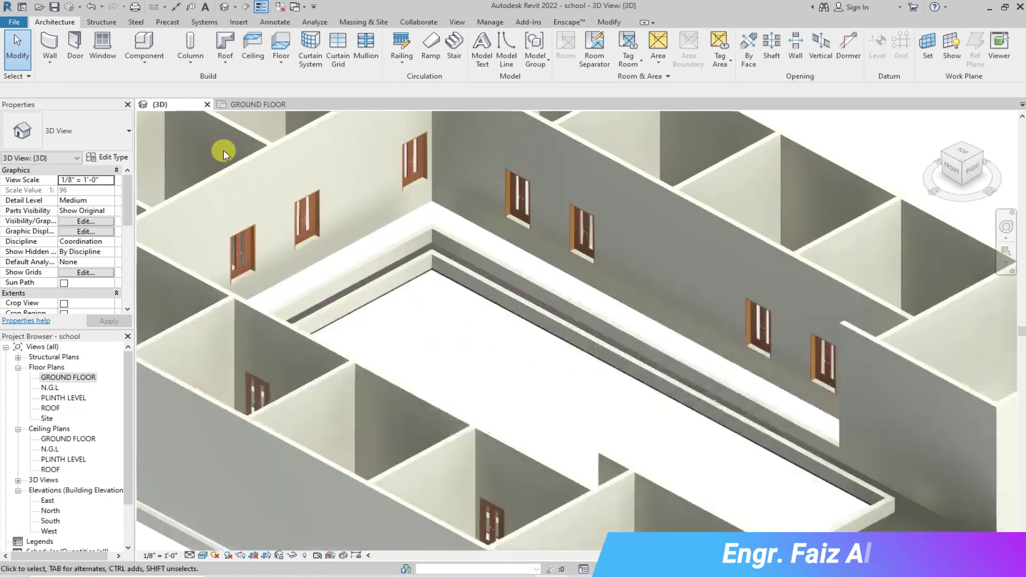
{"action": "scroll", "coordinate": [228, 159], "scroll_direction": "up", "scroll_amount": 2}
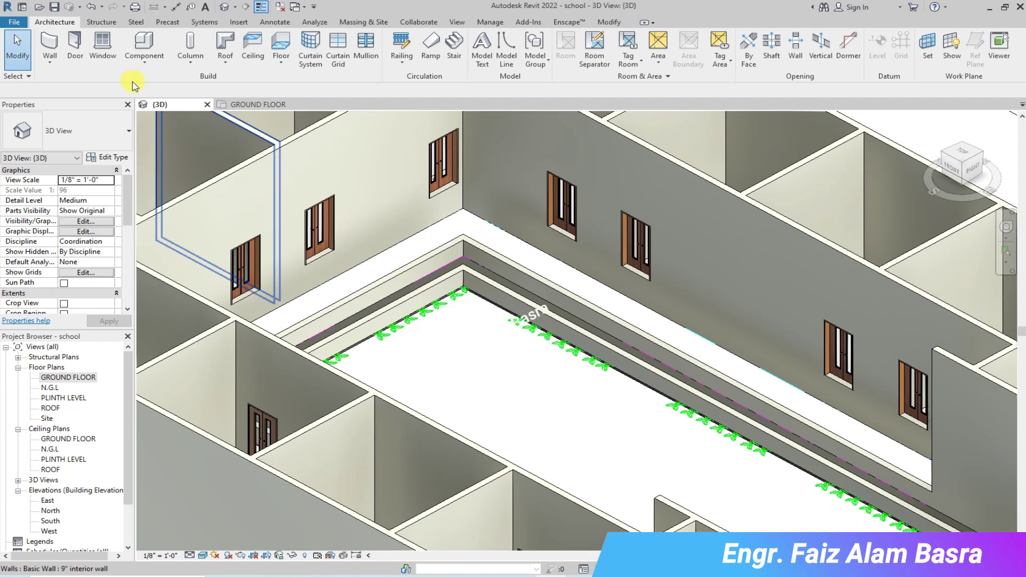
- Return to the GROUND FLOOR plan and start the Window tool
{"action": "left_click", "coordinate": [267, 104]}
{"action": "scroll", "coordinate": [664, 125], "scroll_direction": "up", "scroll_amount": 4}
{"action": "scroll", "coordinate": [596, 165], "scroll_direction": "up", "scroll_amount": 2}
{"action": "left_click", "coordinate": [103, 47]}
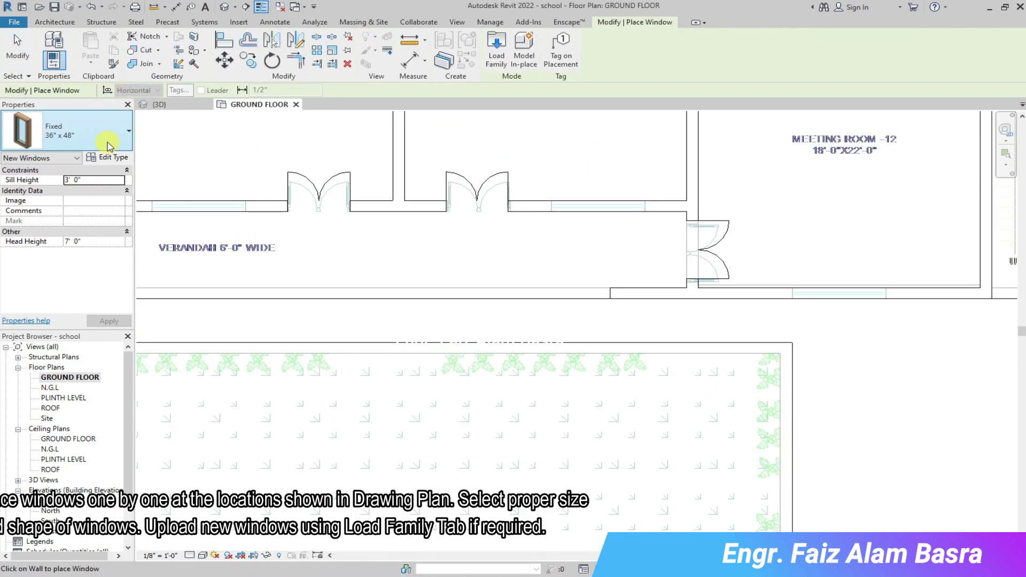
- Load the Double Shutter with Mullion window family
{"action": "left_click", "coordinate": [109, 141]}
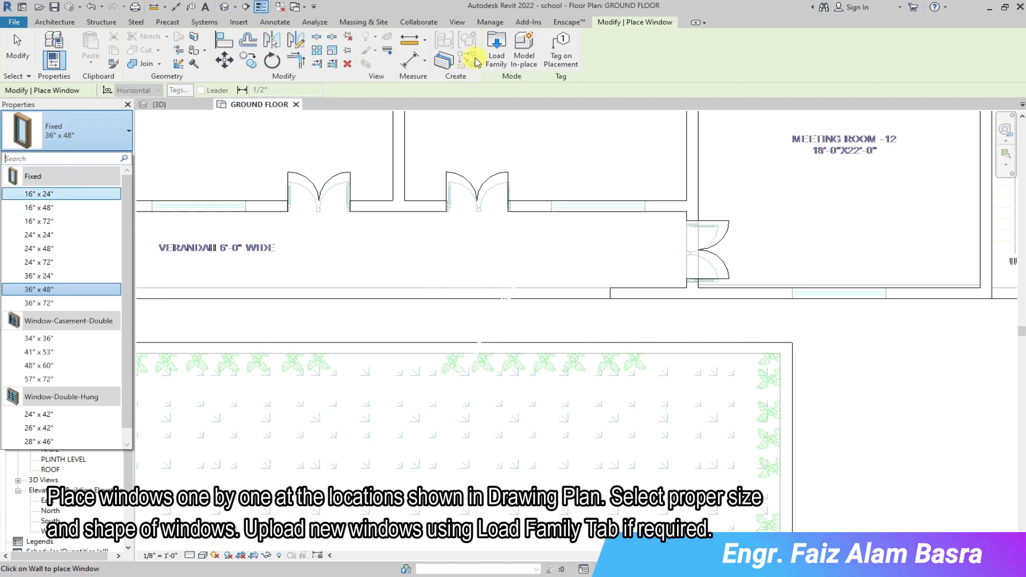
{"action": "left_click", "coordinate": [496, 50]}
{"action": "left_click", "coordinate": [517, 395]}
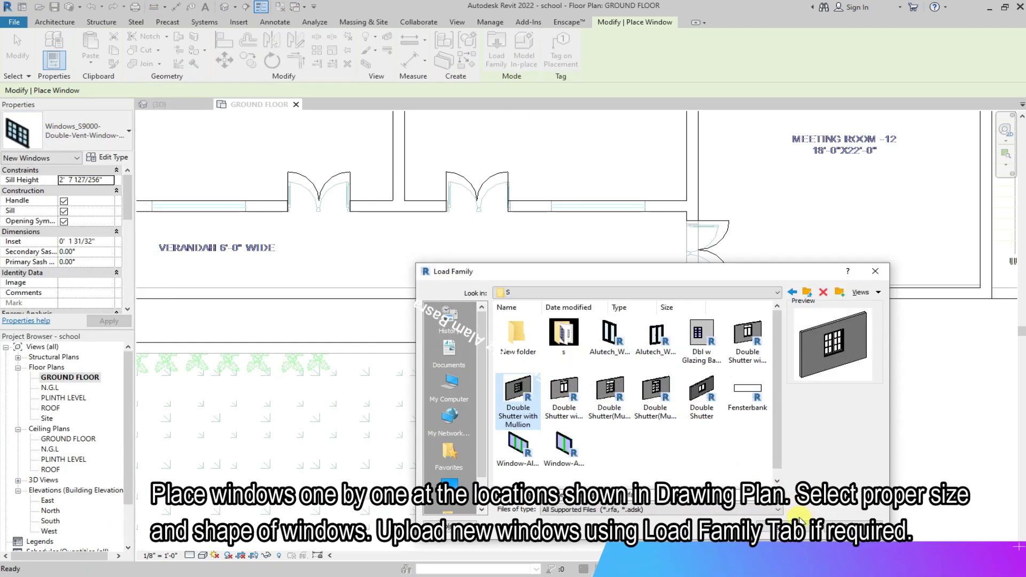
{"action": "left_click", "coordinate": [800, 519]}
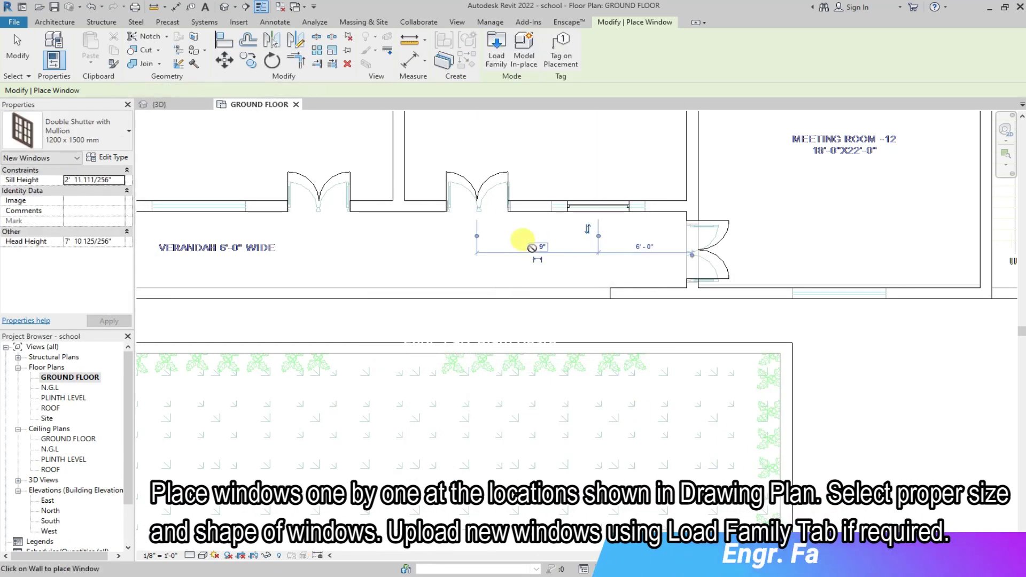
- Place an 1800 x 1500 mm Double Shutter window near Meeting Room 12 and select it
{"action": "left_click", "coordinate": [128, 131]}
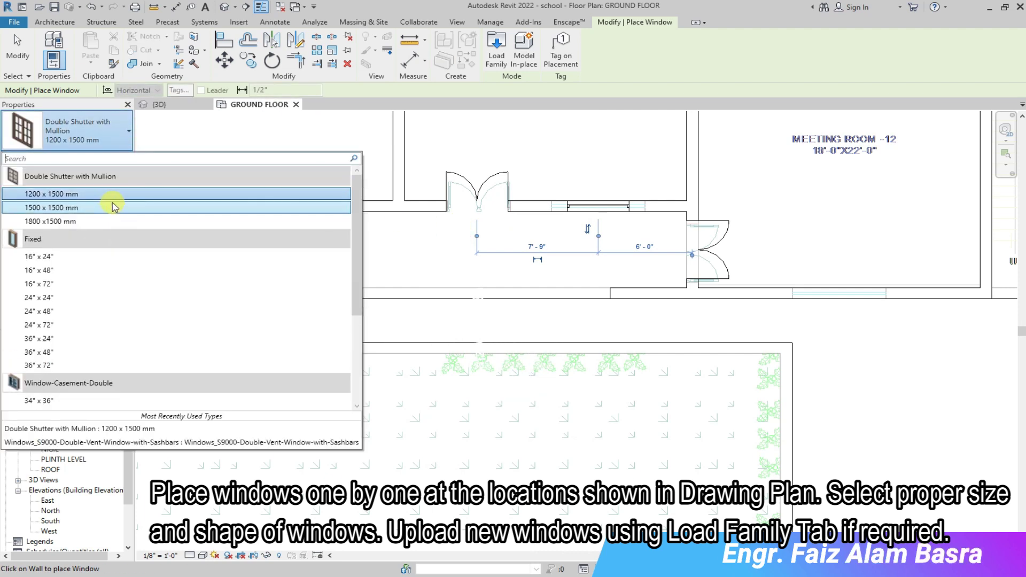
{"action": "left_click", "coordinate": [102, 221]}
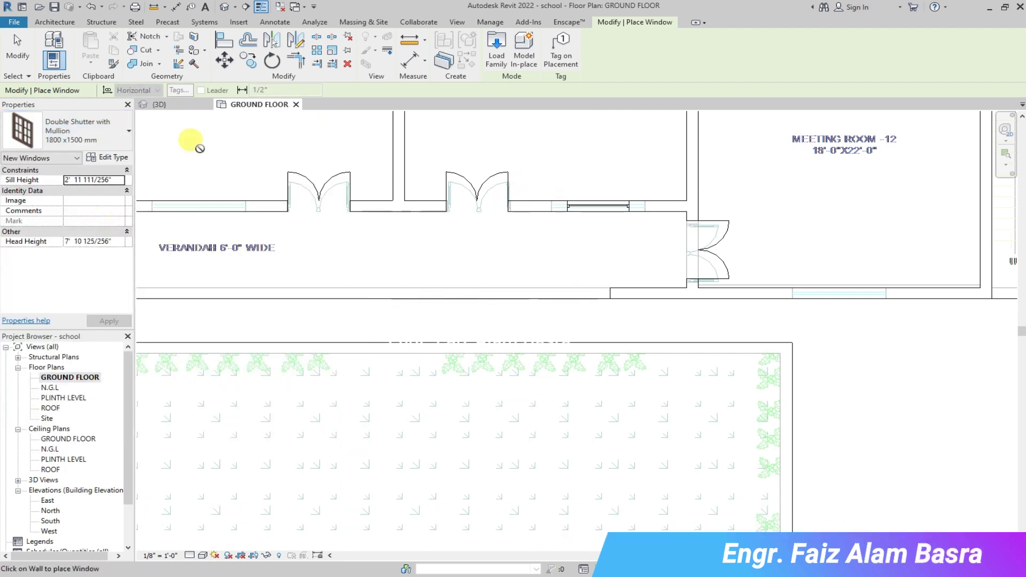
{"action": "key", "text": "Escape"}
{"action": "key", "text": "Escape"}
{"action": "left_click", "coordinate": [611, 205]}
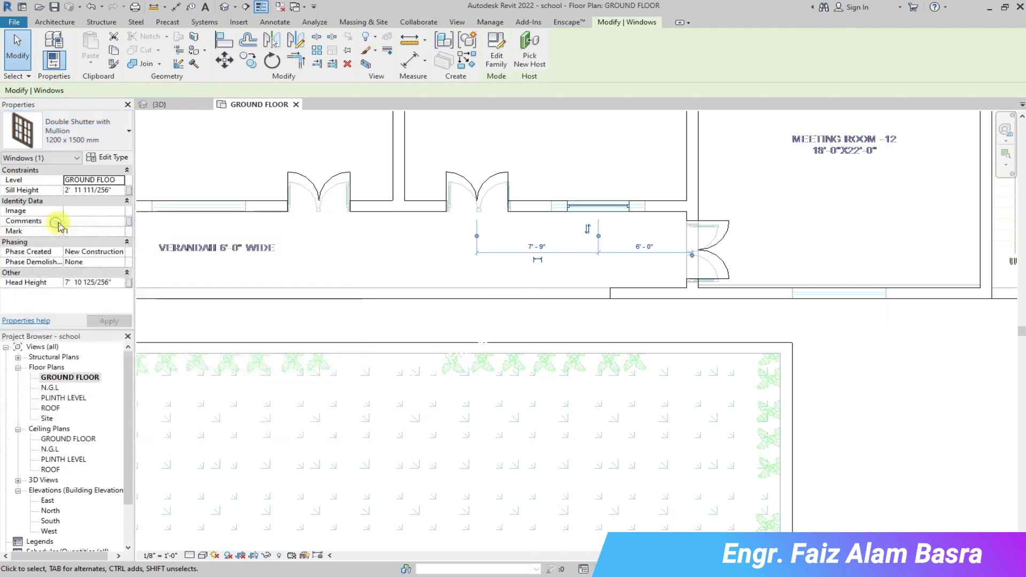
{"action": "key", "text": "ctrl+Tab"}
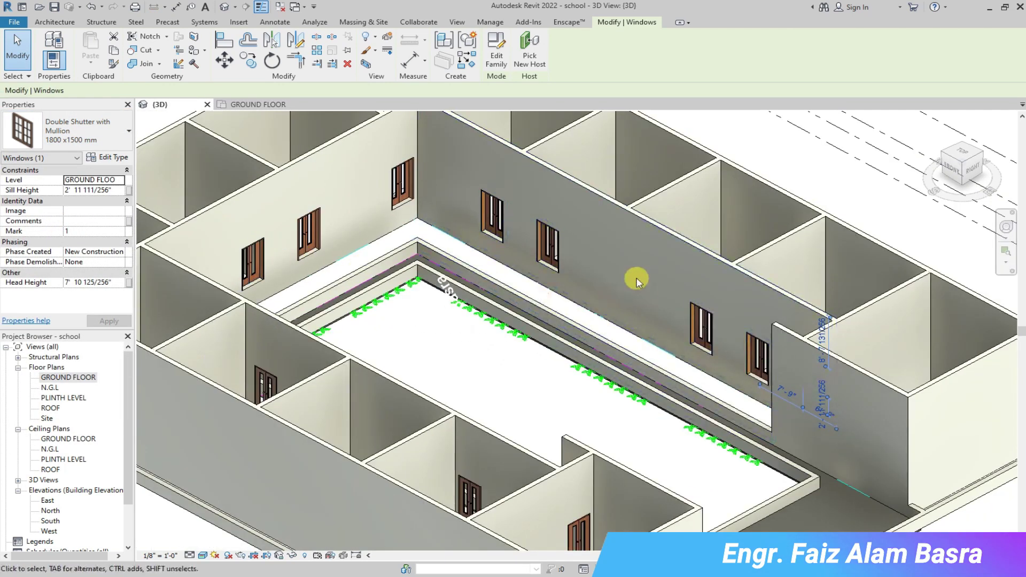
{"action": "mouse_move", "coordinate": [961, 166]}
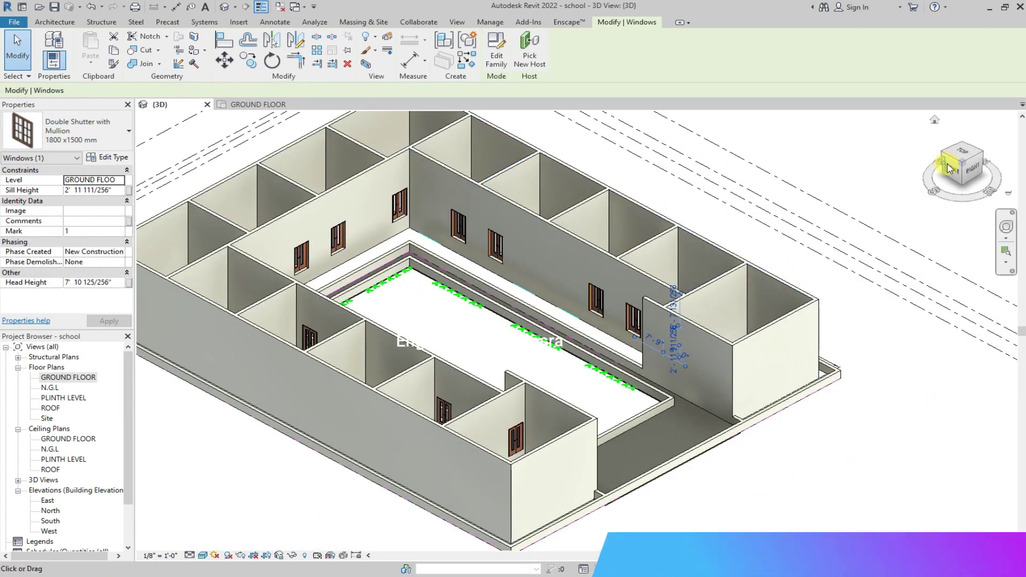
- Check the window from the FRONT in 3D, then restart window placement on the GROUND FLOOR plan
{"action": "left_click", "coordinate": [945, 168]}
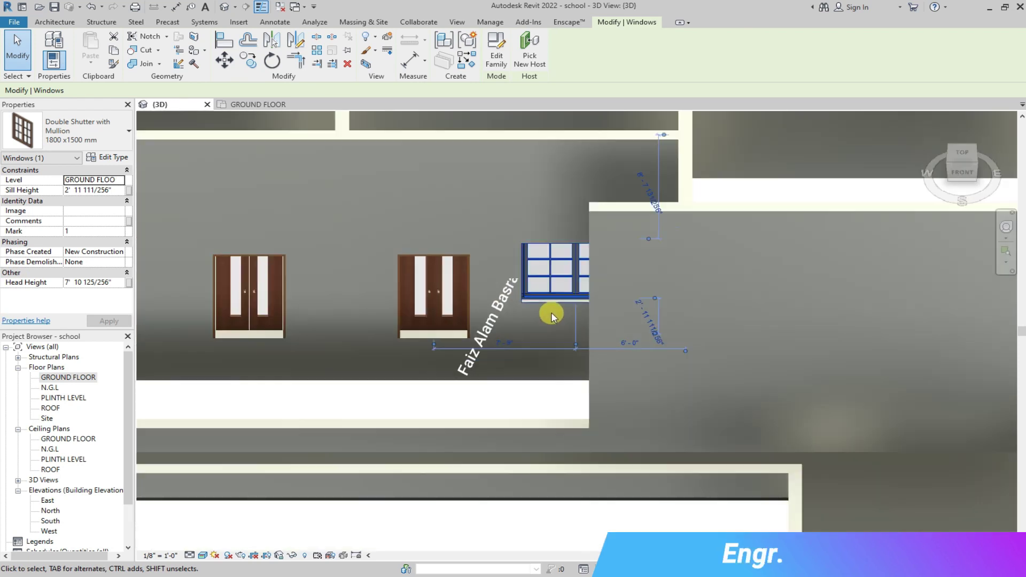
{"action": "key", "text": "Escape"}
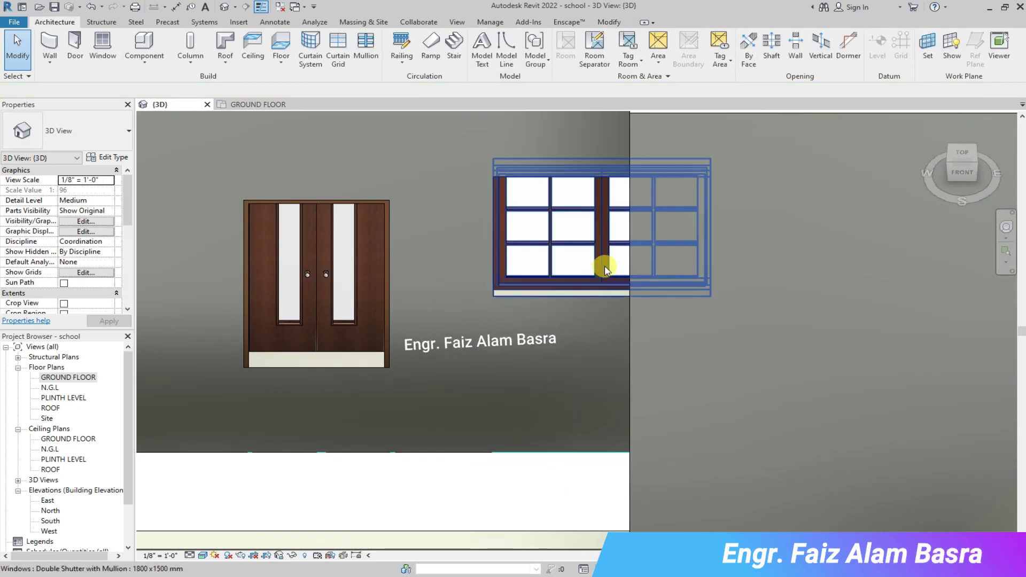
{"action": "left_click", "coordinate": [258, 105]}
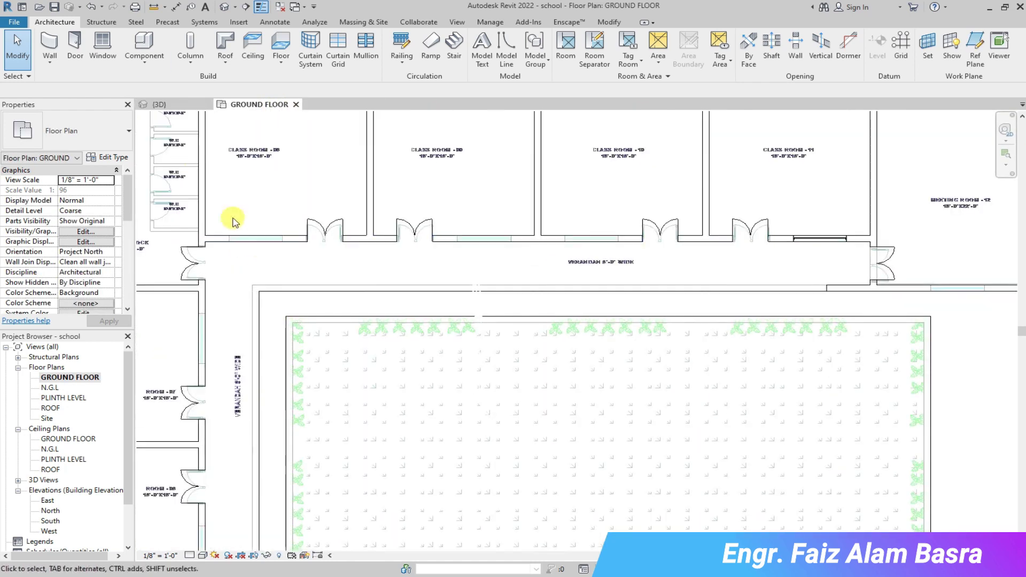
{"action": "left_click", "coordinate": [115, 64]}
{"action": "type", "text": "2' 5\""}
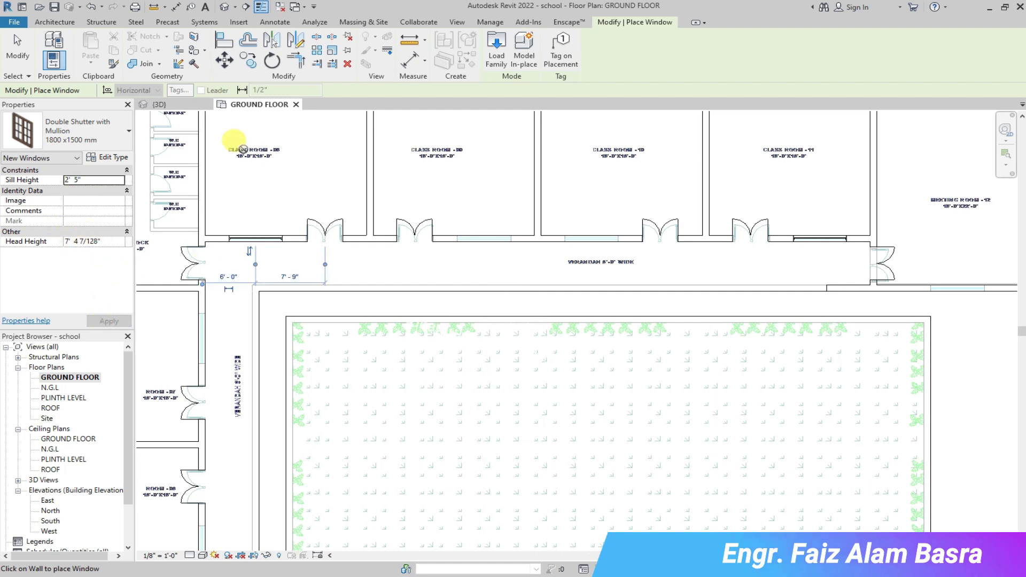
{"action": "left_click", "coordinate": [159, 104]}
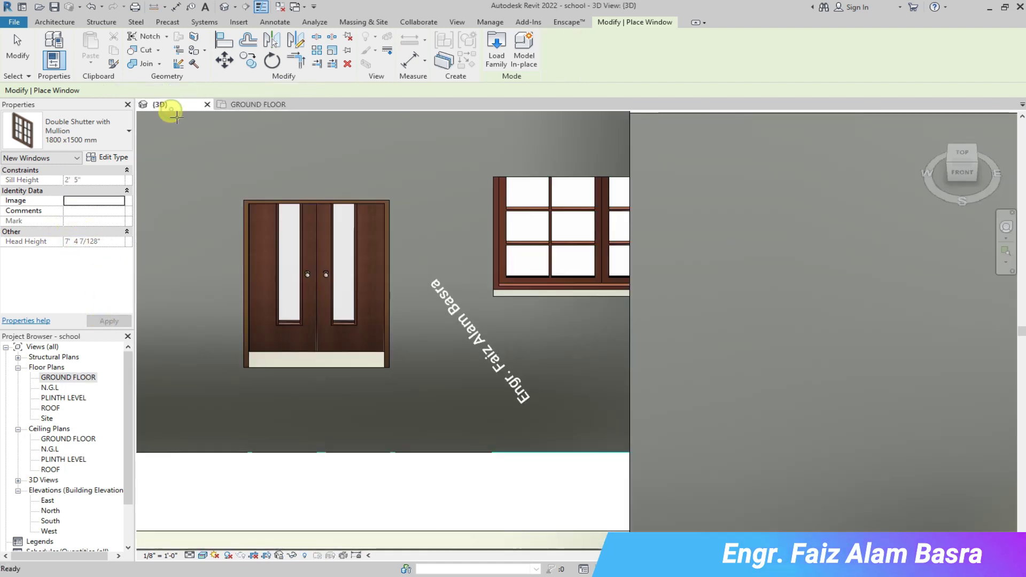
- Zoom the 3D view, turn it to the front, then back to the default isometric view
{"action": "scroll", "coordinate": [745, 292], "scroll_direction": "down", "scroll_amount": 5}
{"action": "scroll", "coordinate": [262, 261], "scroll_direction": "up", "scroll_amount": 8}
{"action": "scroll", "coordinate": [263, 264], "scroll_direction": "up", "scroll_amount": 3}
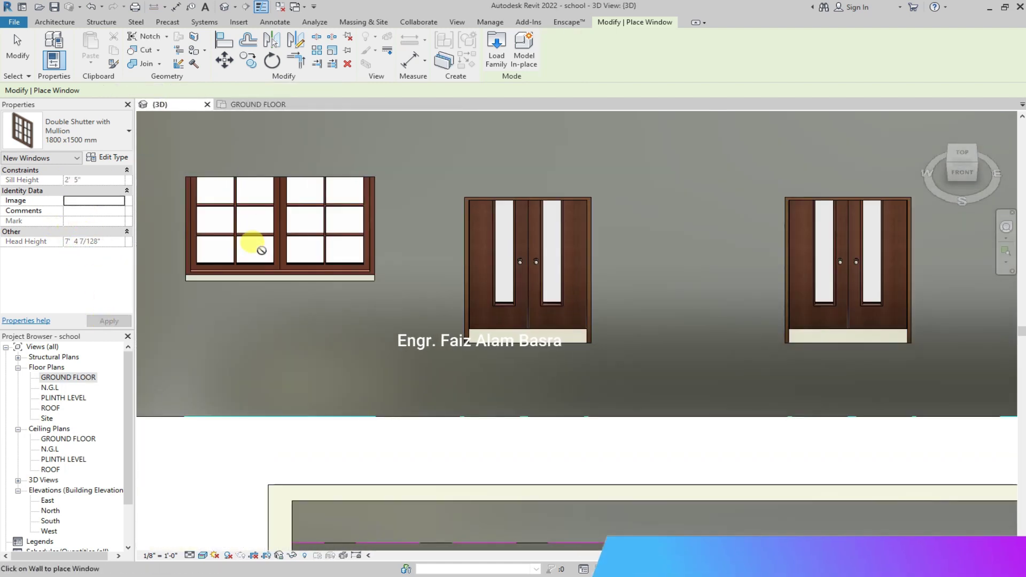
{"action": "scroll", "coordinate": [262, 249], "scroll_direction": "up", "scroll_amount": 1}
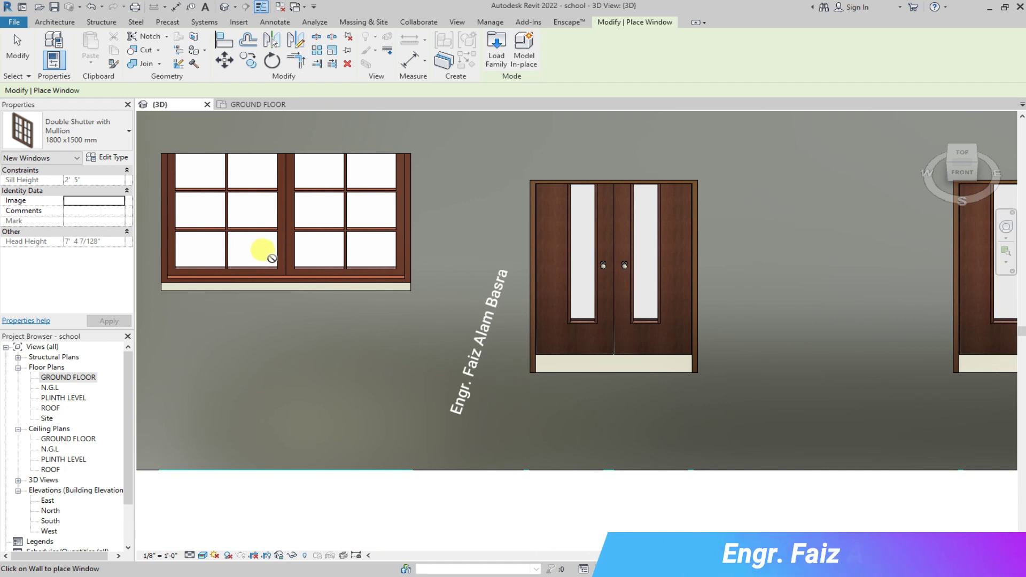
{"action": "scroll", "coordinate": [267, 256], "scroll_direction": "down", "scroll_amount": 2}
{"action": "scroll", "coordinate": [342, 278], "scroll_direction": "down", "scroll_amount": 2}
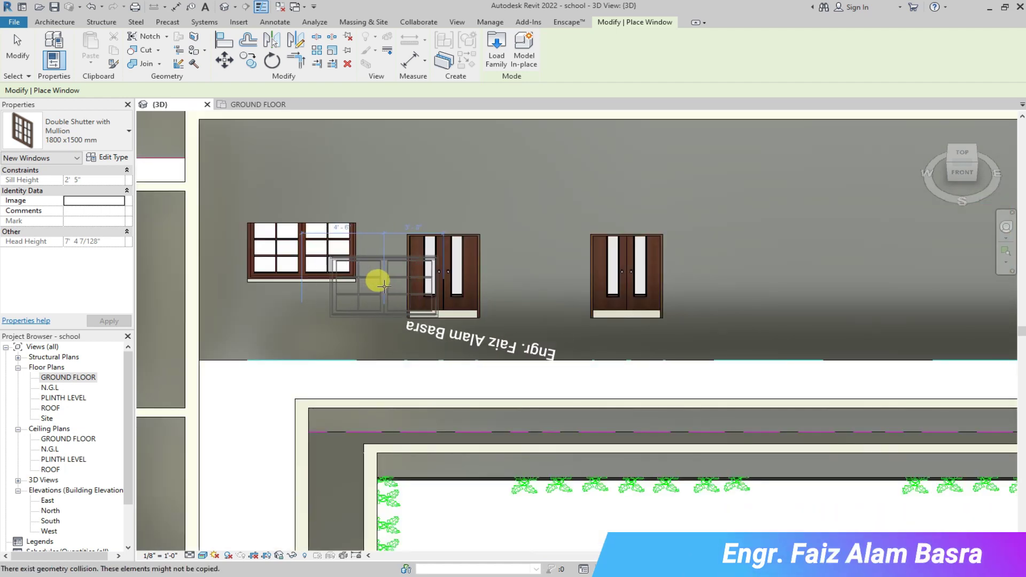
{"action": "left_click", "coordinate": [957, 172]}
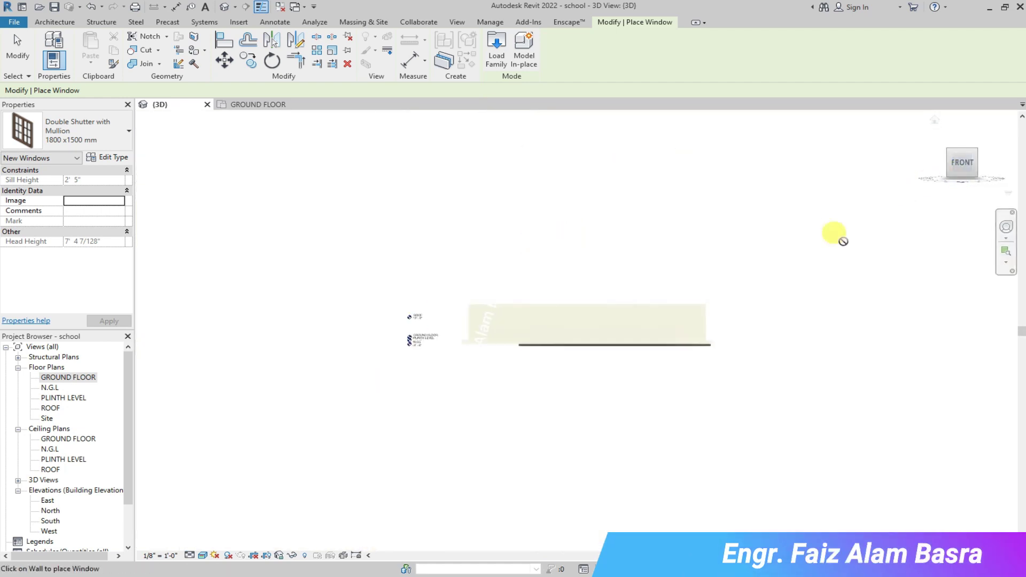
{"action": "left_click", "coordinate": [935, 123]}
{"action": "scroll", "coordinate": [499, 224], "scroll_direction": "up", "scroll_amount": 3}
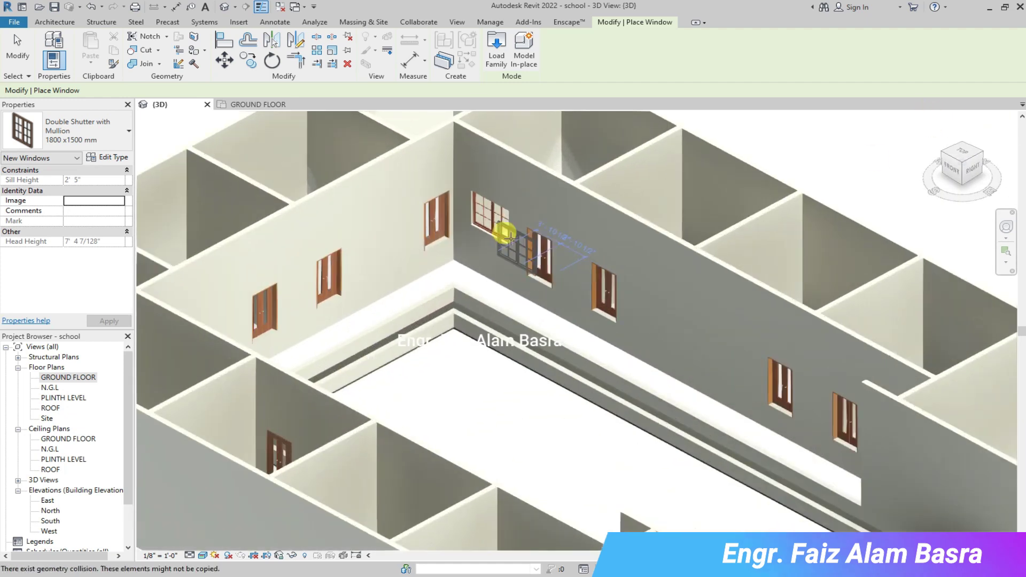
{"action": "scroll", "coordinate": [426, 235], "scroll_direction": "up", "scroll_amount": 2}
- Undo a window placed in 3D, then open Type Properties of the 1800 x 1500 mm window
{"action": "left_click", "coordinate": [470, 348]}
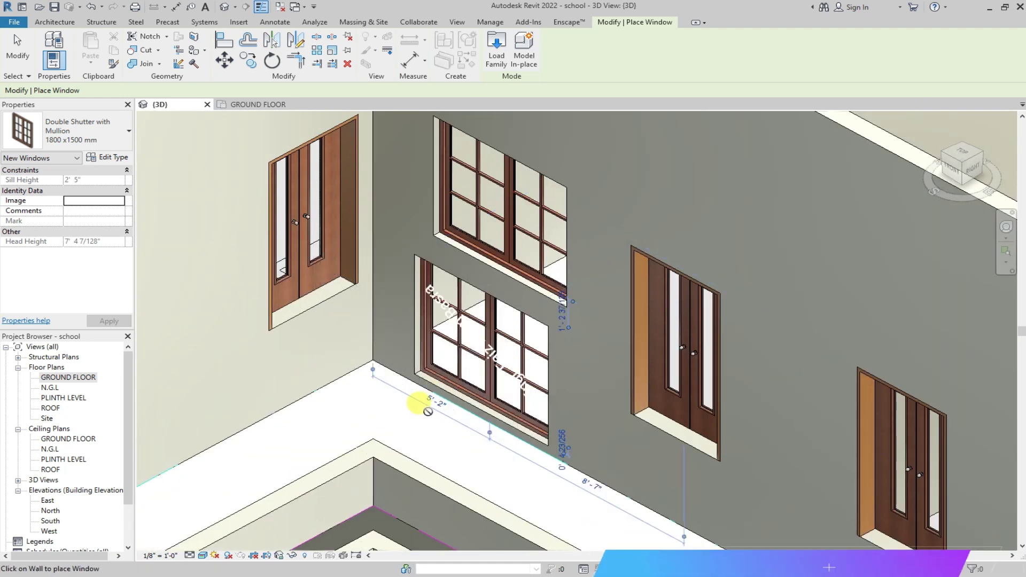
{"action": "left_click", "coordinate": [91, 8]}
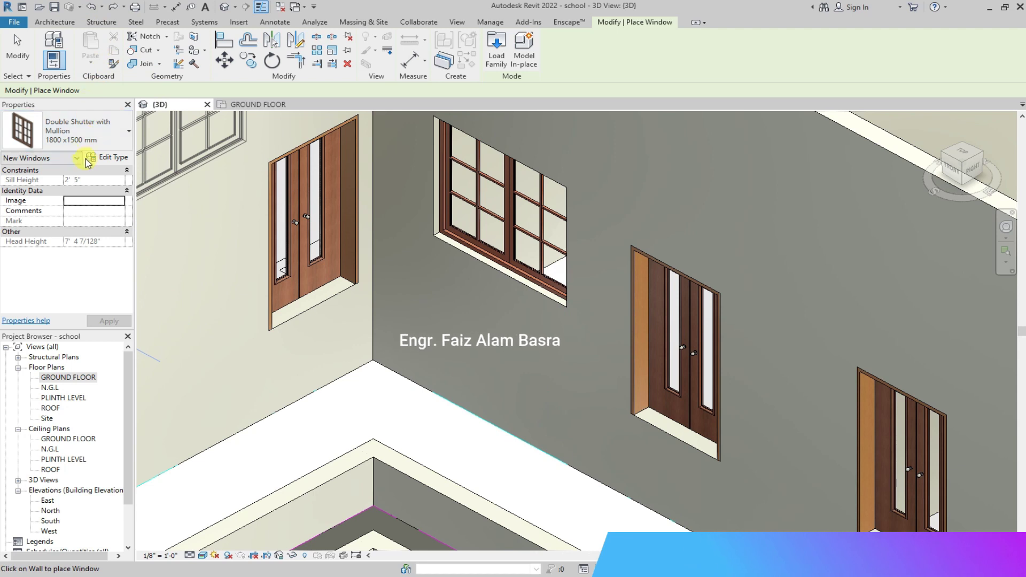
{"action": "left_click", "coordinate": [17, 45]}
{"action": "left_click", "coordinate": [459, 180]}
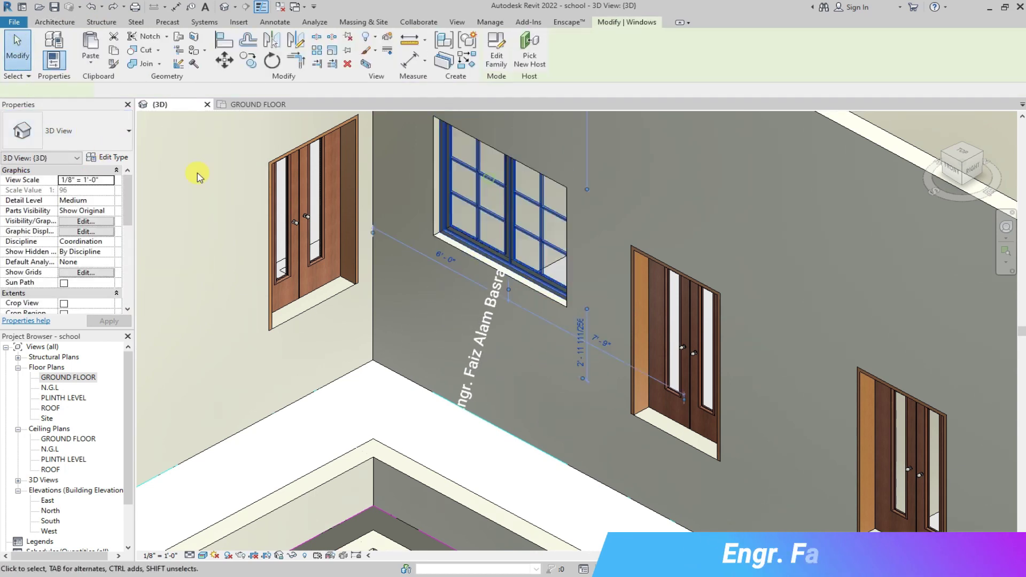
{"action": "left_click", "coordinate": [109, 159]}
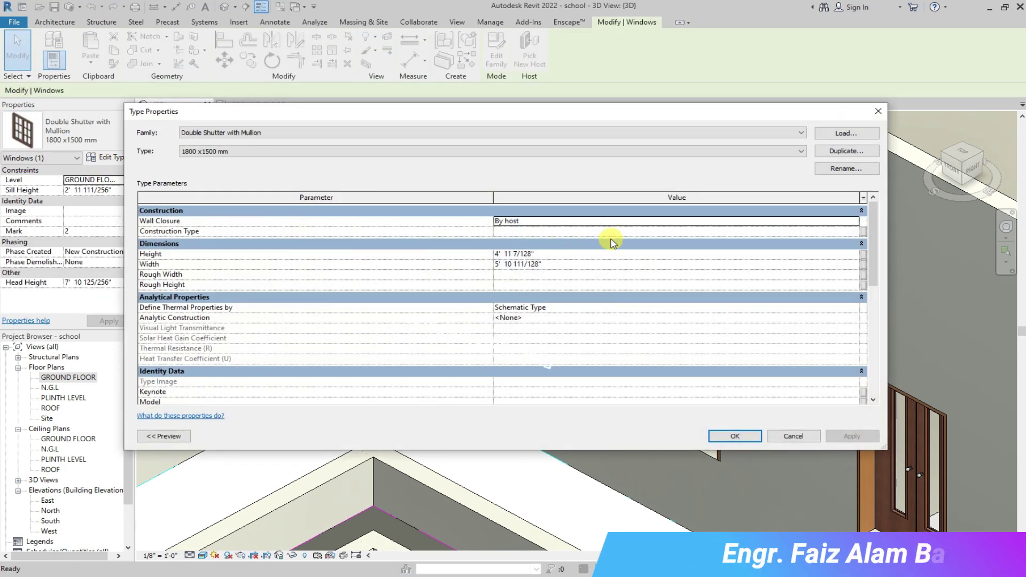
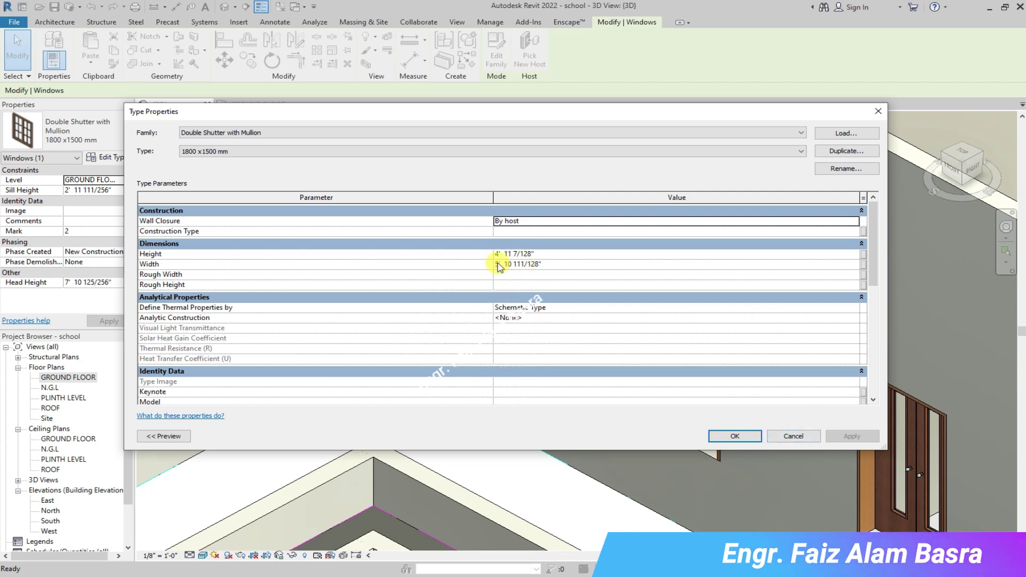
- Accept the window type settings and set the double-shutter window's sill height to 2' 0"
{"action": "left_click", "coordinate": [793, 437]}
{"action": "left_click_drag", "start_coordinate": [73, 190], "coordinate": [102, 190]}
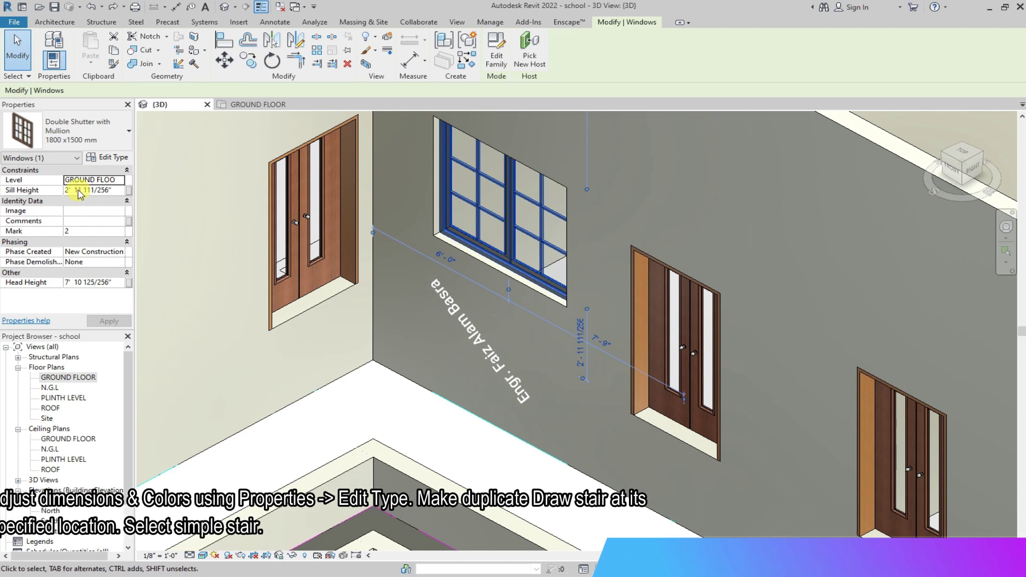
{"action": "type", "text": "0"}
{"action": "left_click", "coordinate": [109, 320]}
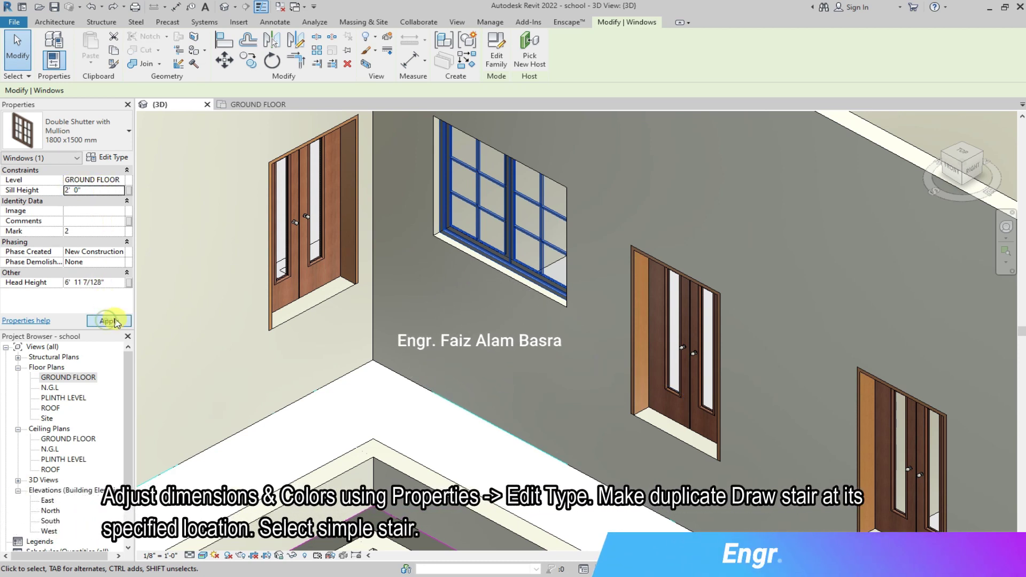
- View the wall from the FRONT, then switch to the GROUND FLOOR plan
{"action": "scroll", "coordinate": [441, 245], "scroll_direction": "down", "scroll_amount": 2}
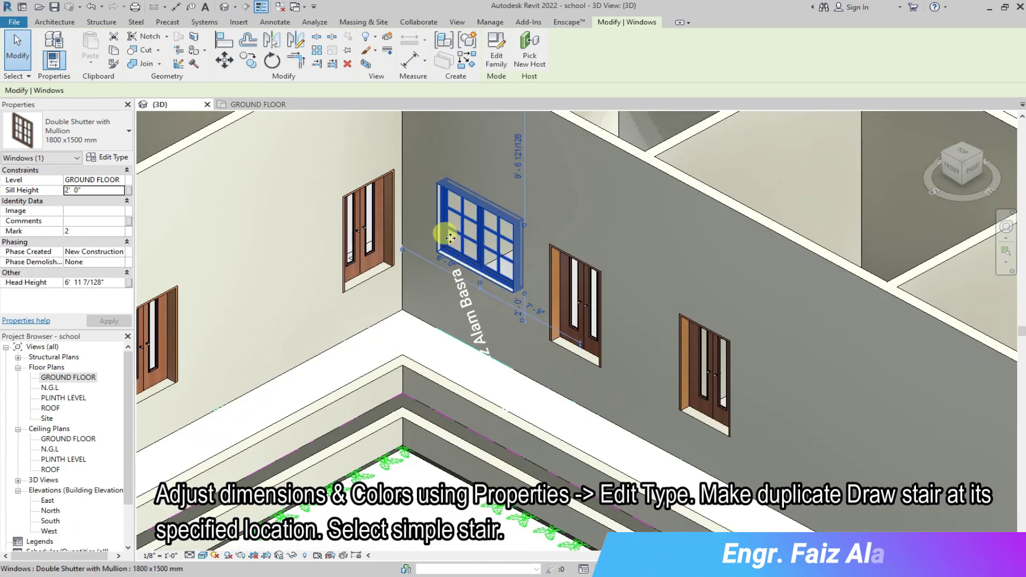
{"action": "left_click", "coordinate": [950, 170]}
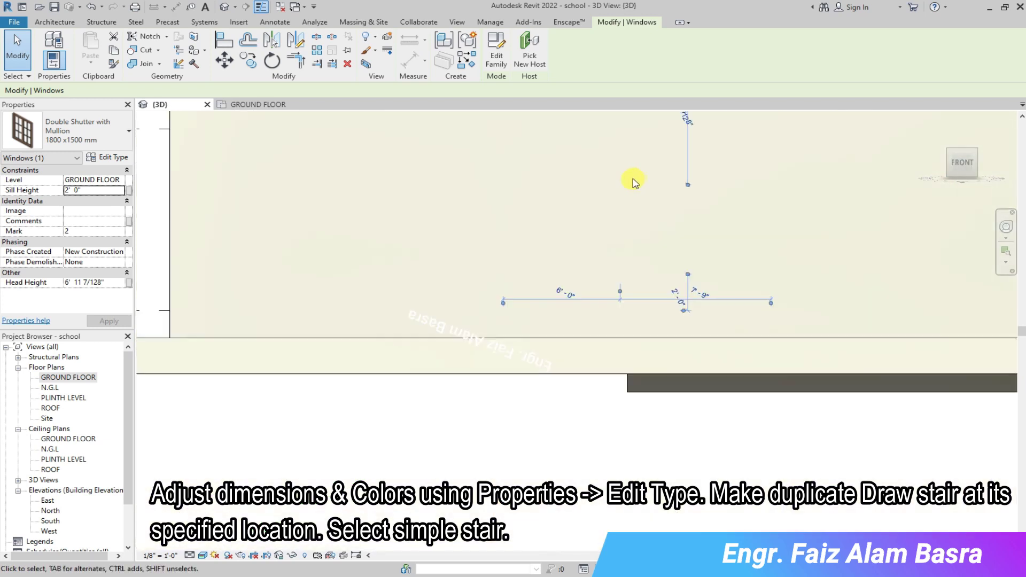
{"action": "left_click", "coordinate": [257, 107]}
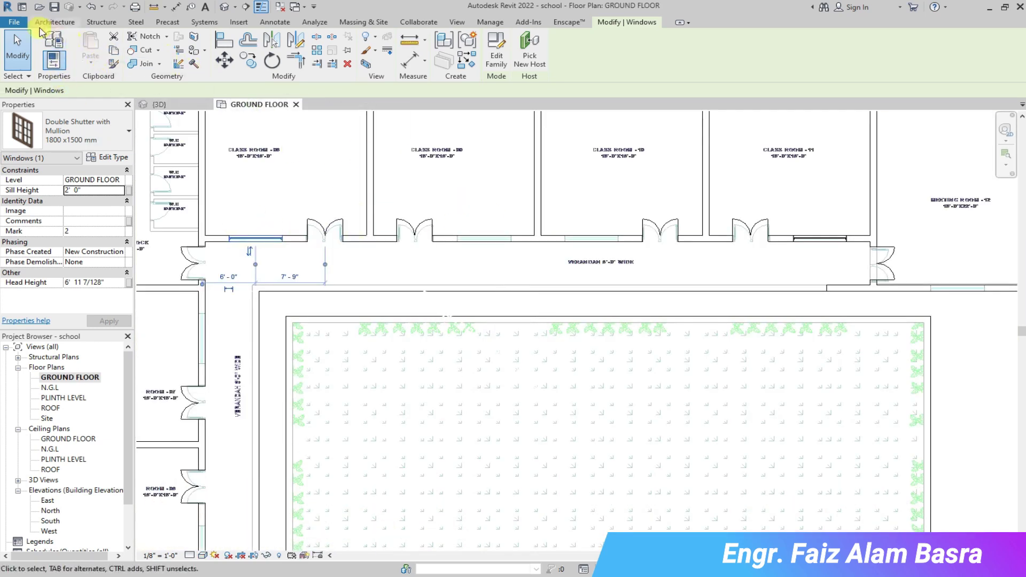
{"action": "left_click", "coordinate": [51, 22]}
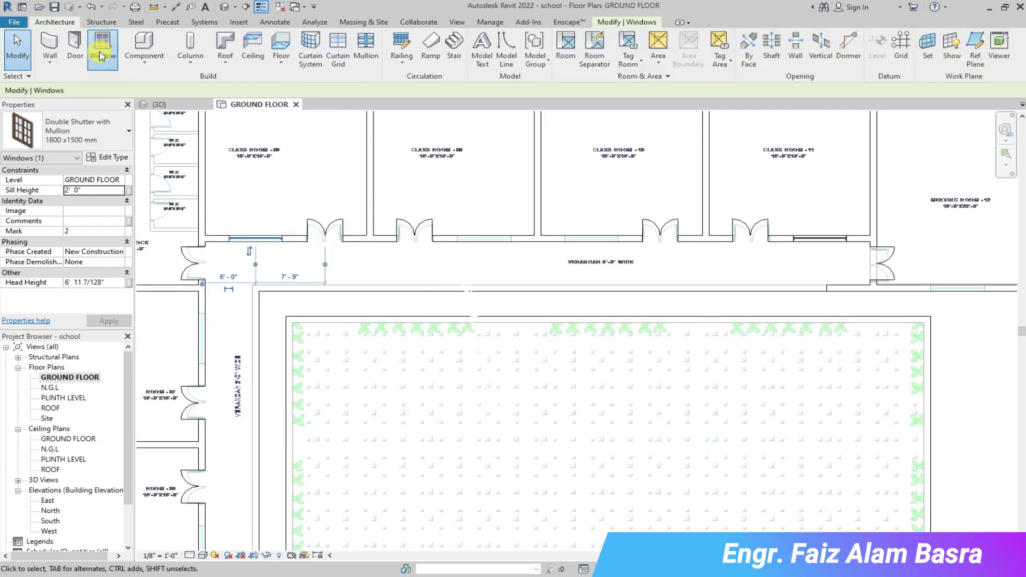
- Place a double-shutter window in the classroom's verandah wall
{"action": "left_click", "coordinate": [101, 42]}
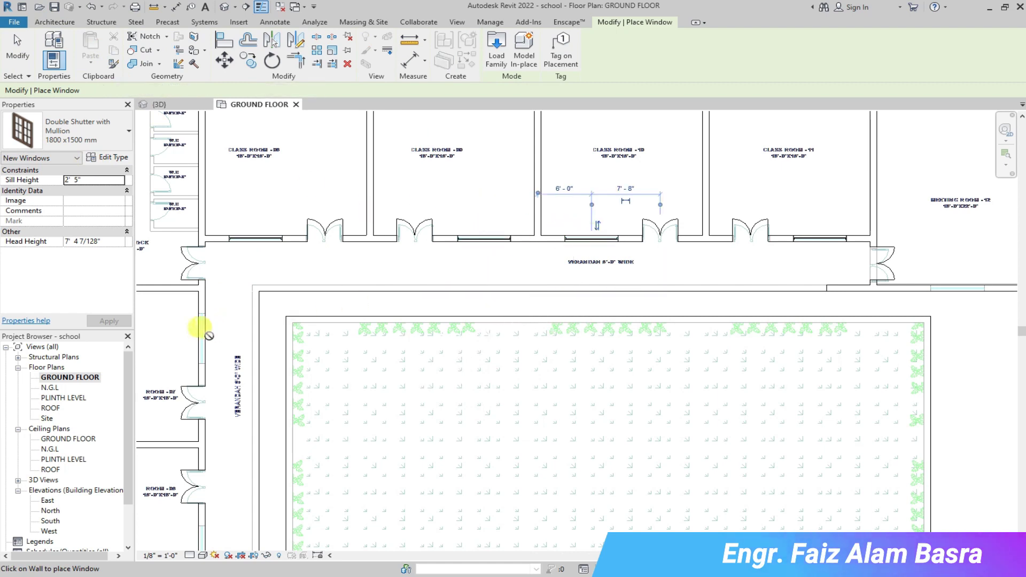
{"action": "scroll", "coordinate": [201, 336], "scroll_direction": "down", "scroll_amount": 3}
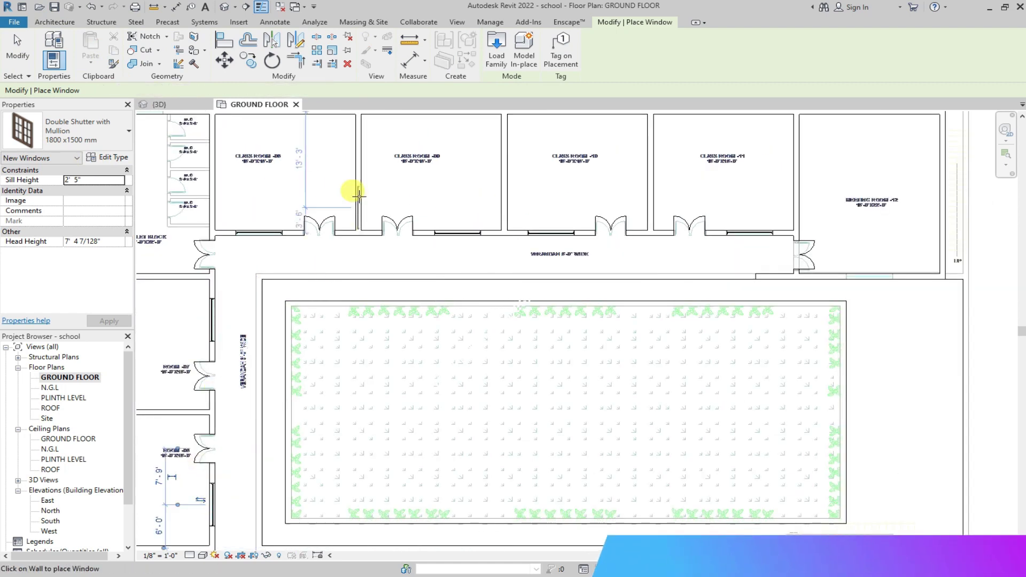
{"action": "scroll", "coordinate": [298, 396], "scroll_direction": "down", "scroll_amount": 1}
{"action": "scroll", "coordinate": [298, 396], "scroll_direction": "up", "scroll_amount": 3}
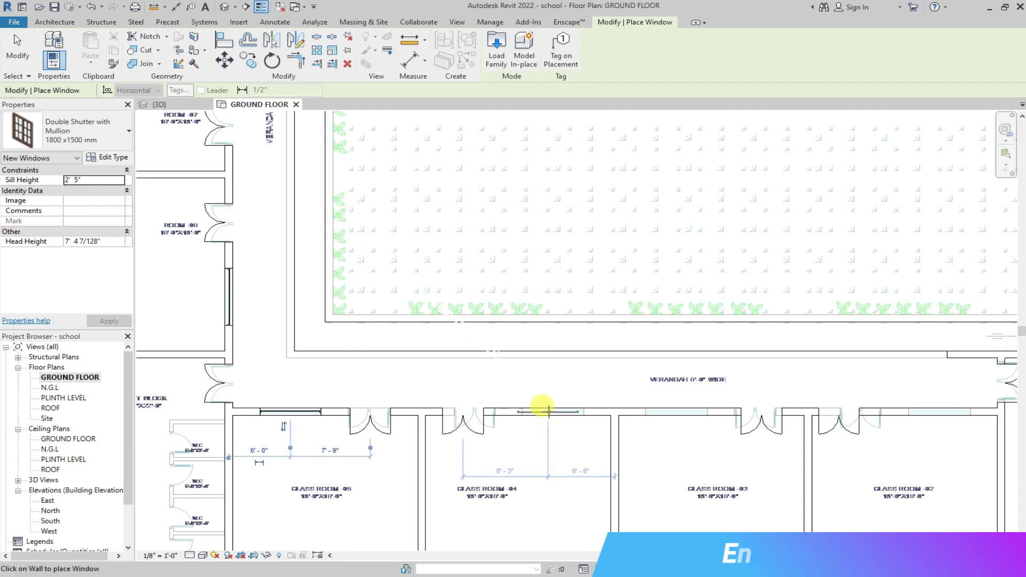
{"action": "left_click", "coordinate": [676, 412]}
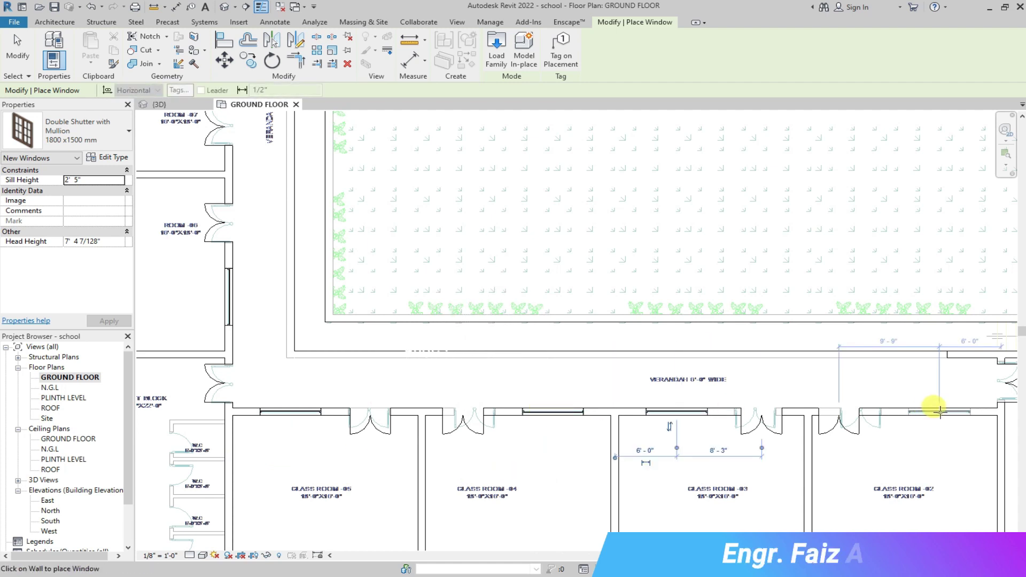
{"action": "left_click", "coordinate": [17, 50]}
- Review the IntDbl 4' x 7' door type's dimension properties
{"action": "left_click", "coordinate": [850, 430]}
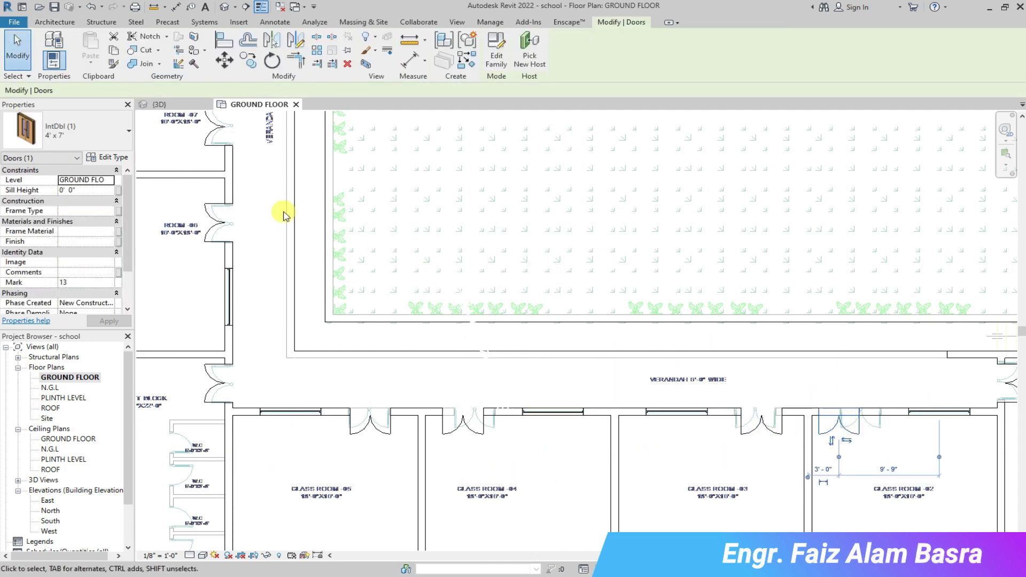
{"action": "left_click", "coordinate": [114, 158]}
{"action": "scroll", "coordinate": [537, 331], "scroll_direction": "down", "scroll_amount": 5}
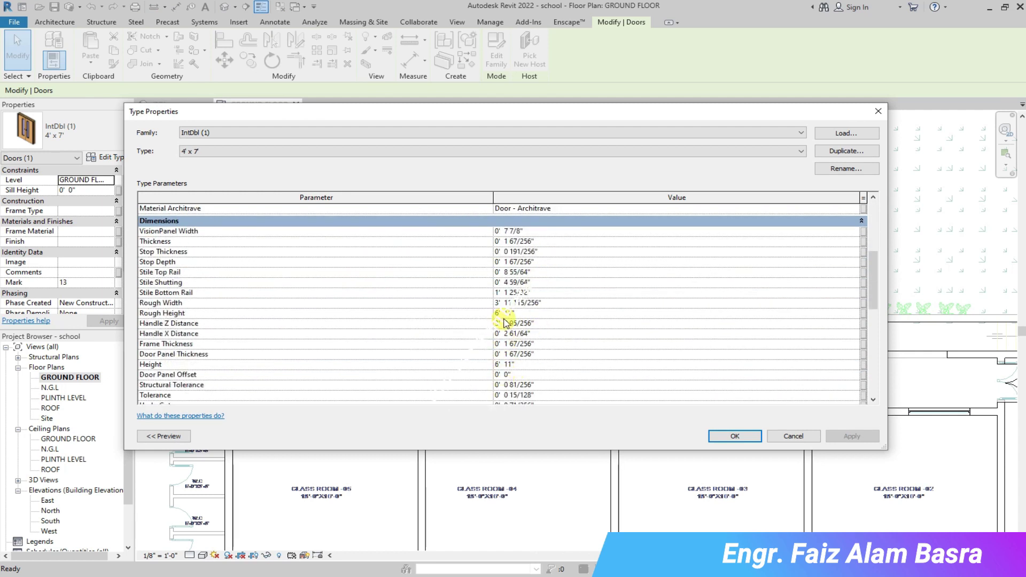
{"action": "scroll", "coordinate": [500, 313], "scroll_direction": "down", "scroll_amount": 4}
{"action": "left_click", "coordinate": [735, 436]}
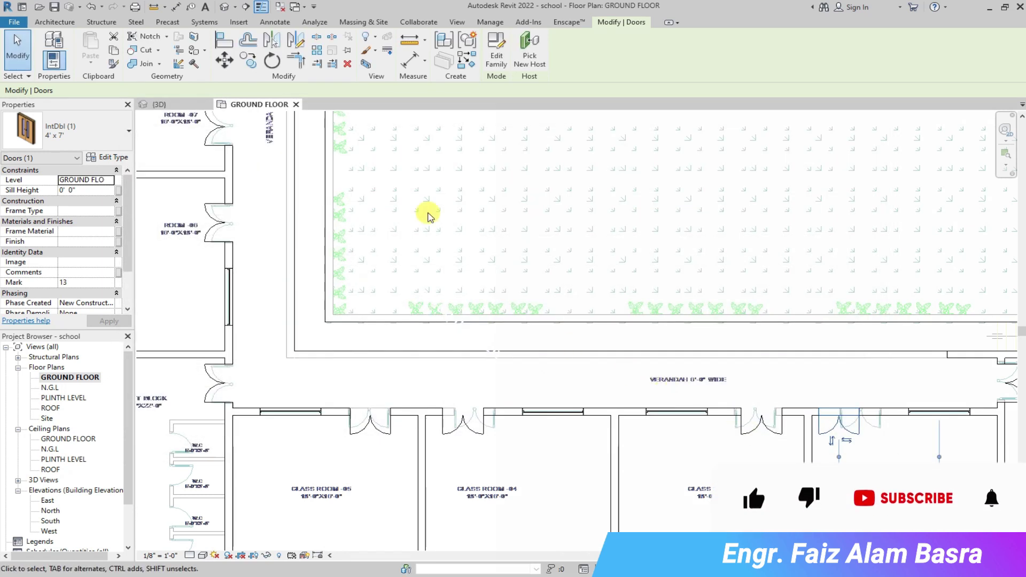
- Inspect the courtyard walls in the home 3D view of the school
{"action": "left_click", "coordinate": [224, 7]}
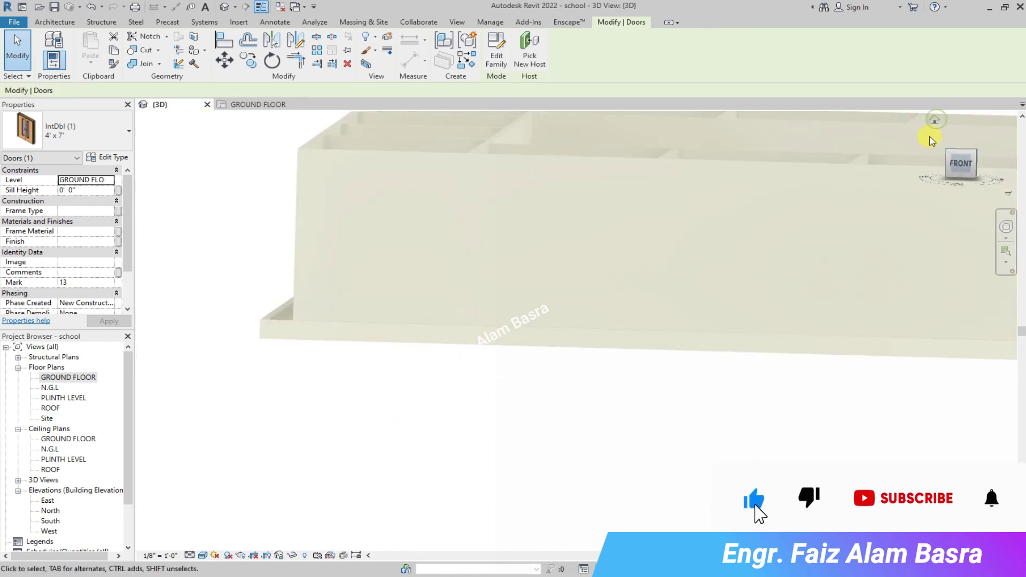
{"action": "left_click", "coordinate": [935, 120]}
{"action": "scroll", "coordinate": [427, 332], "scroll_direction": "up", "scroll_amount": 3}
{"action": "scroll", "coordinate": [417, 343], "scroll_direction": "up", "scroll_amount": 3}
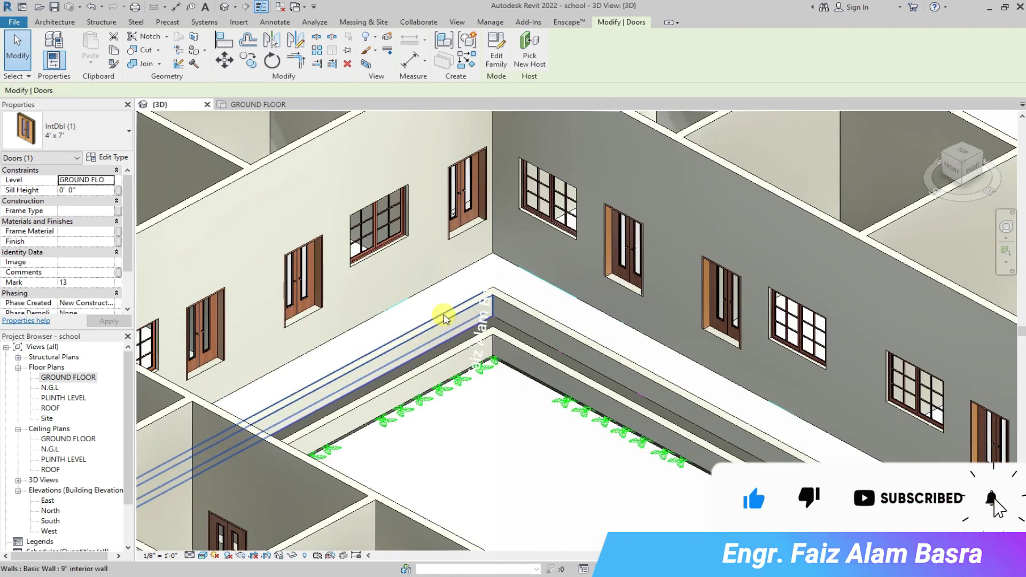
{"action": "scroll", "coordinate": [445, 317], "scroll_direction": "down", "scroll_amount": 1}
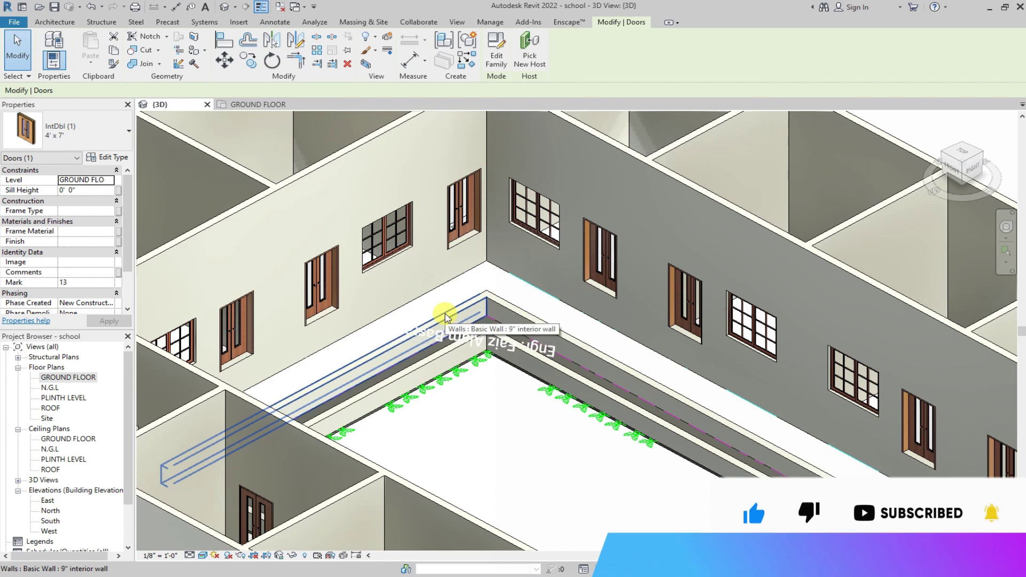
{"action": "scroll", "coordinate": [445, 316], "scroll_direction": "down", "scroll_amount": 2}
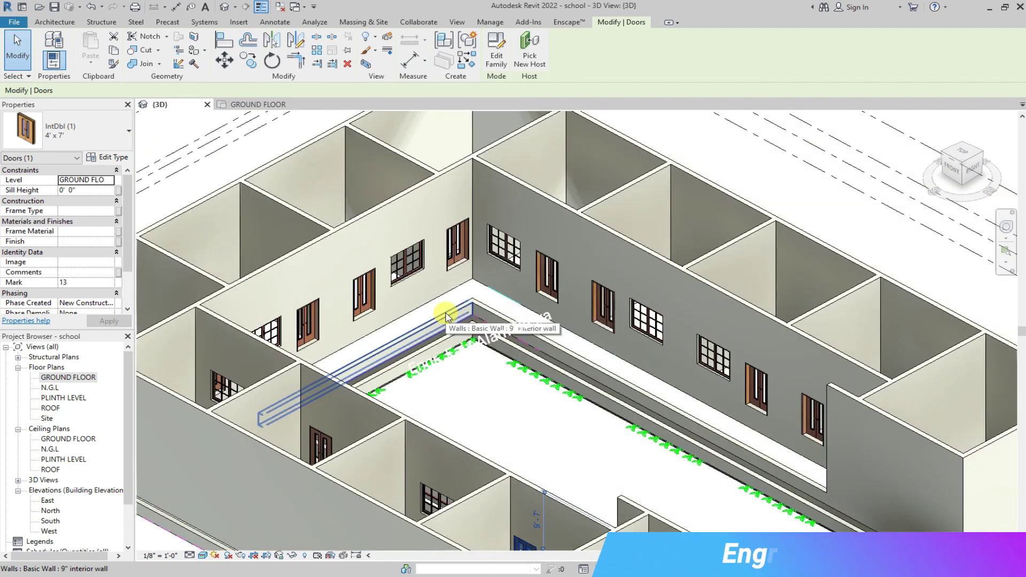
{"action": "scroll", "coordinate": [447, 316], "scroll_direction": "up", "scroll_amount": 2}
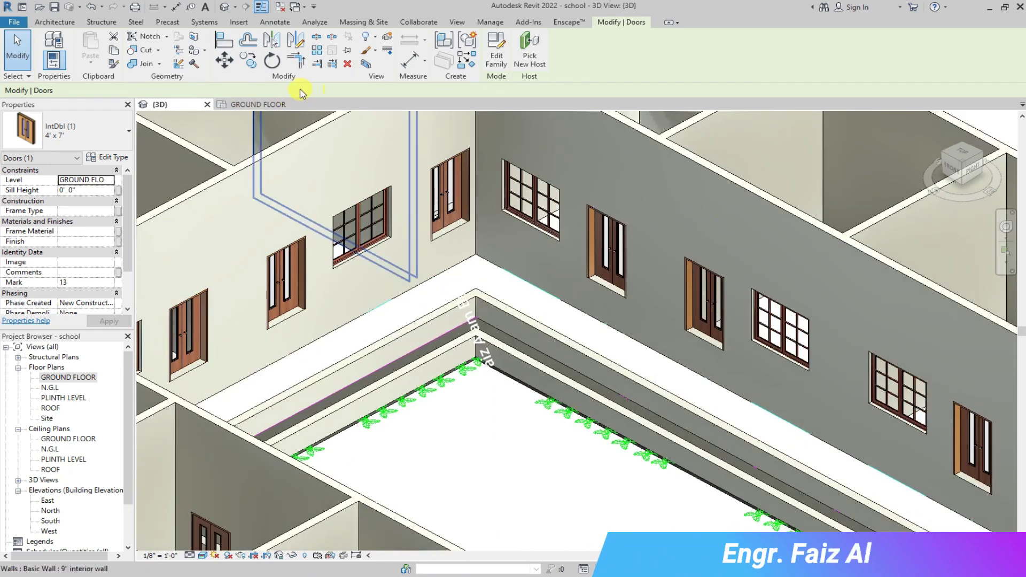
- Return to GROUND FLOOR, then open the PLINTH LEVEL floor plan
{"action": "left_click", "coordinate": [269, 116]}
{"action": "scroll", "coordinate": [471, 131], "scroll_direction": "down", "scroll_amount": 1}
{"action": "scroll", "coordinate": [408, 131], "scroll_direction": "up", "scroll_amount": 2}
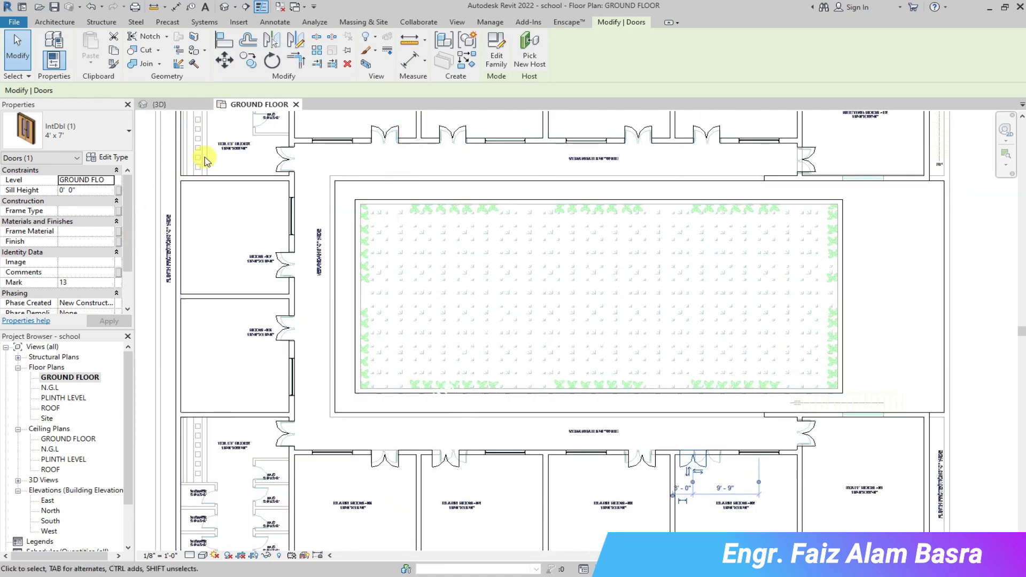
{"action": "double_click", "coordinate": [59, 398]}
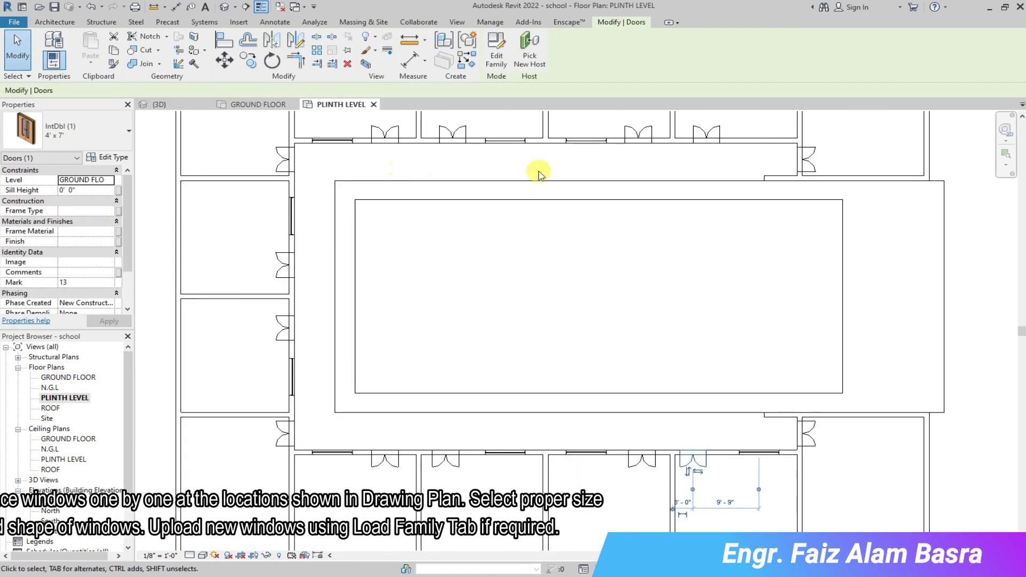
- On the N.G.L plan, set three courtyard walls' Top Constraint to Up to level: ROOF, then view in 3D
{"action": "double_click", "coordinate": [51, 388]}
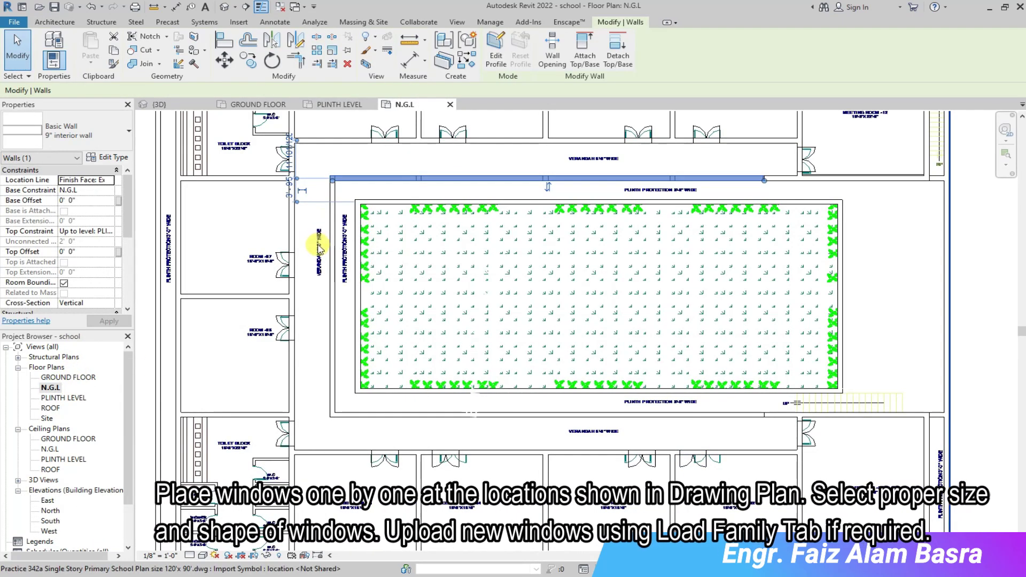
{"action": "left_click", "coordinate": [344, 287], "text": "ctrl"}
{"action": "left_click", "coordinate": [428, 416], "text": "ctrl"}
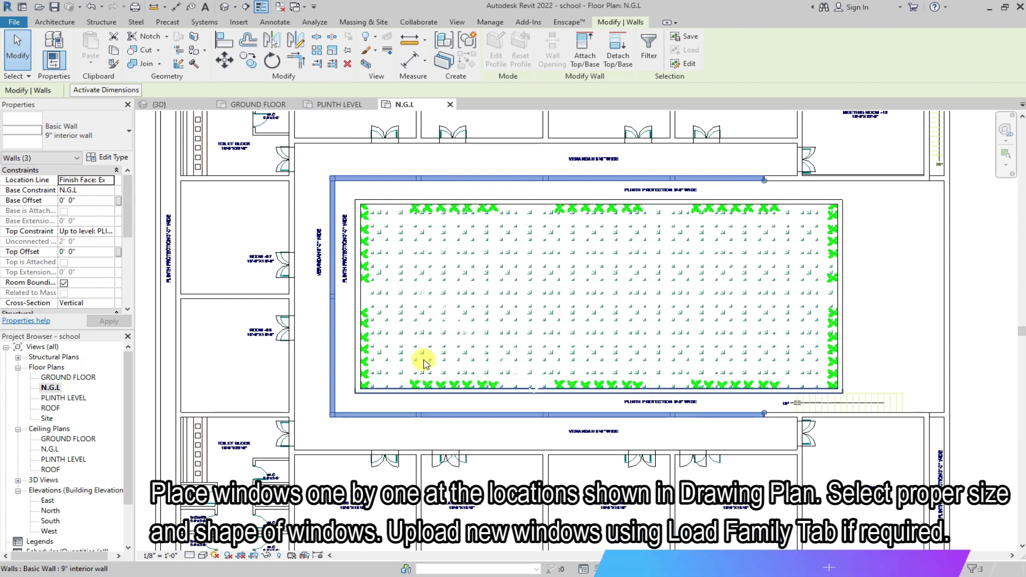
{"action": "left_click", "coordinate": [110, 232]}
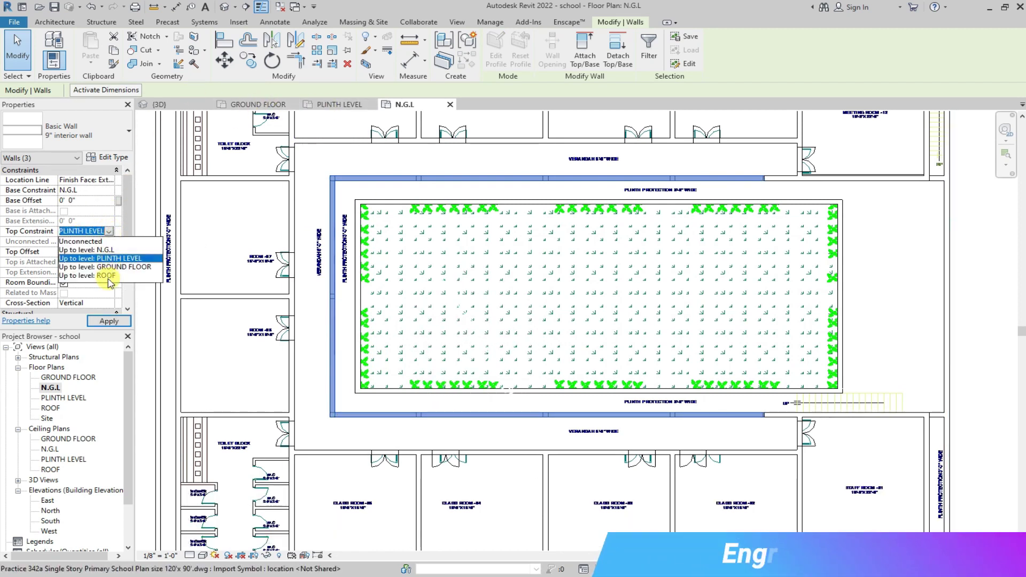
{"action": "left_click", "coordinate": [112, 274]}
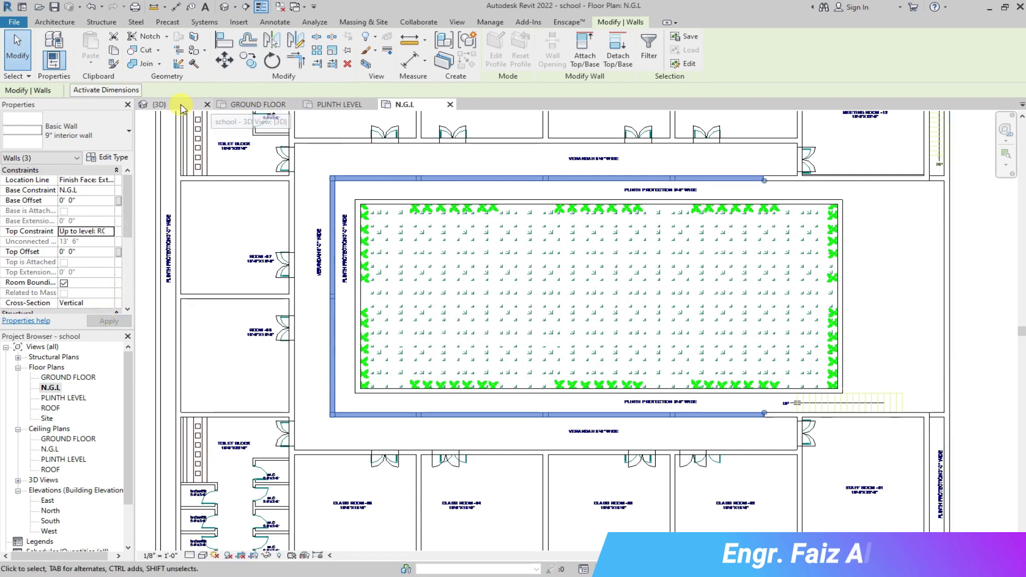
{"action": "left_click", "coordinate": [184, 109]}
{"action": "scroll", "coordinate": [748, 303], "scroll_direction": "up", "scroll_amount": 3}
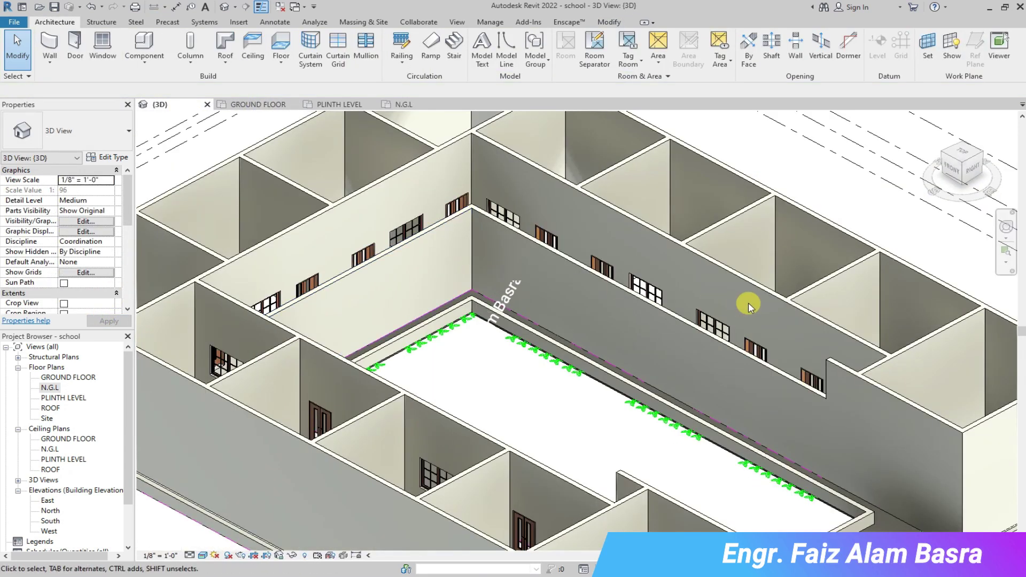
- Set the long courtyard wall's Top Constraint to Up to level: ROOF and apply
{"action": "scroll", "coordinate": [749, 303], "scroll_direction": "up", "scroll_amount": 2}
{"action": "left_click", "coordinate": [545, 332]}
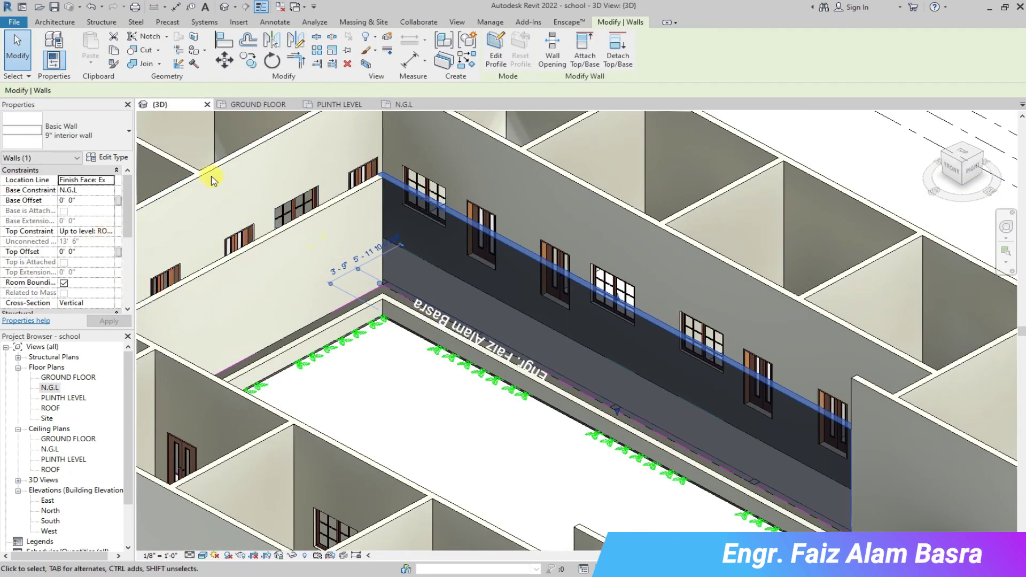
{"action": "left_click", "coordinate": [110, 236]}
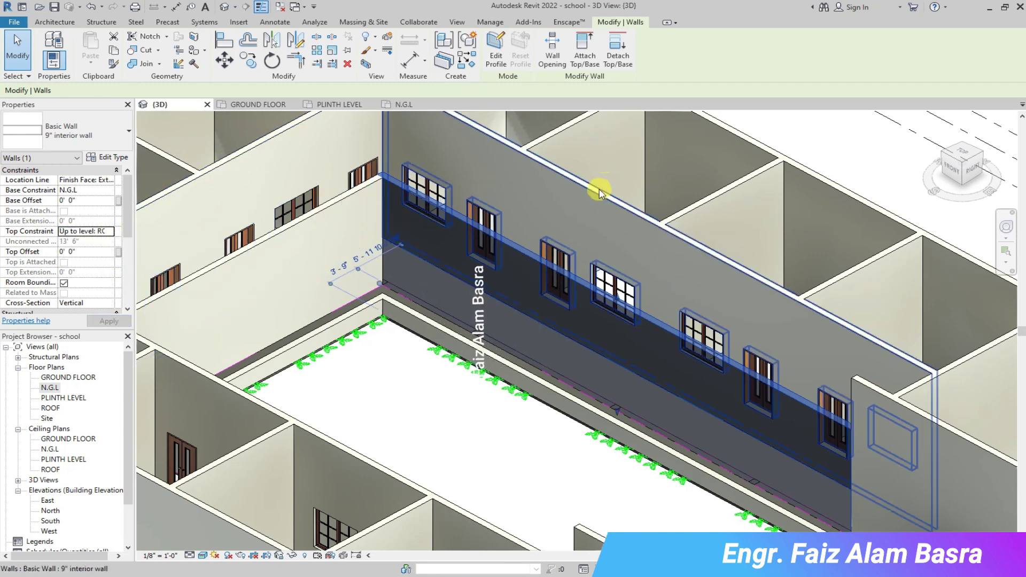
{"action": "left_click", "coordinate": [109, 232]}
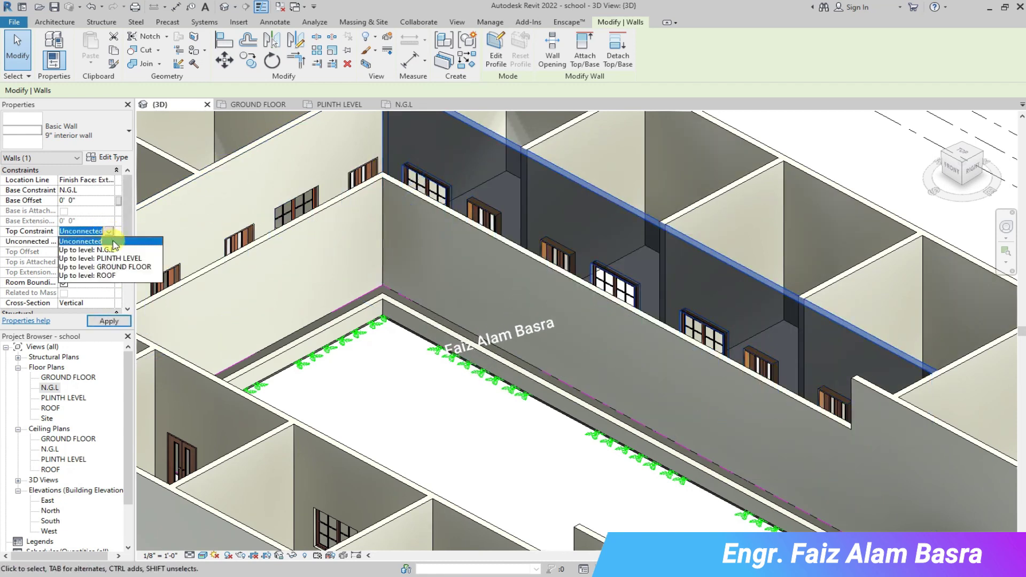
{"action": "left_click", "coordinate": [109, 276]}
{"action": "left_click", "coordinate": [109, 322]}
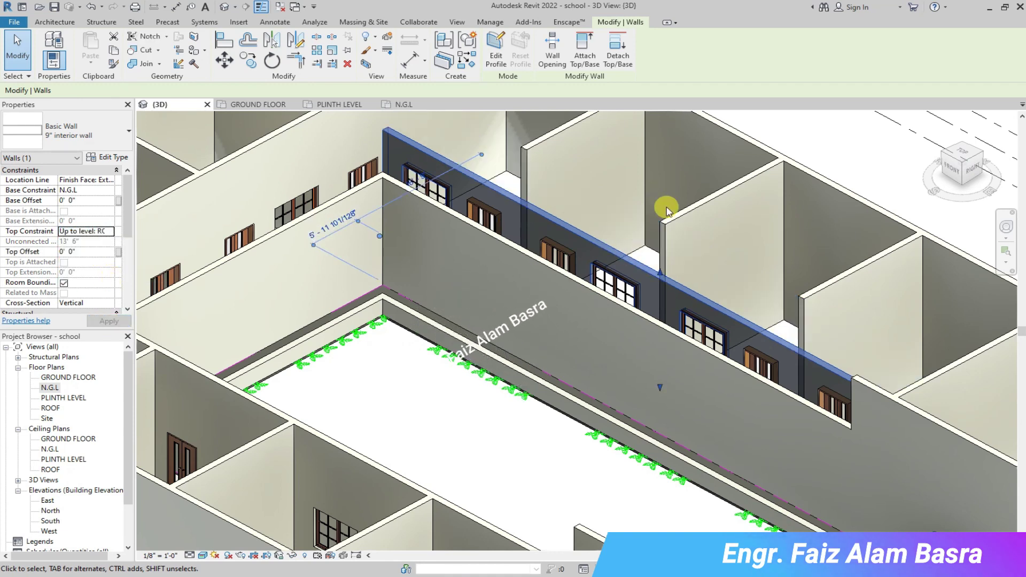
- Select the far classroom wing's walls, then switch to the GROUND FLOOR plan
{"action": "scroll", "coordinate": [692, 206], "scroll_direction": "down", "scroll_amount": 3}
{"action": "left_click", "coordinate": [772, 160]}
{"action": "scroll", "coordinate": [540, 284], "scroll_direction": "down", "scroll_amount": 1}
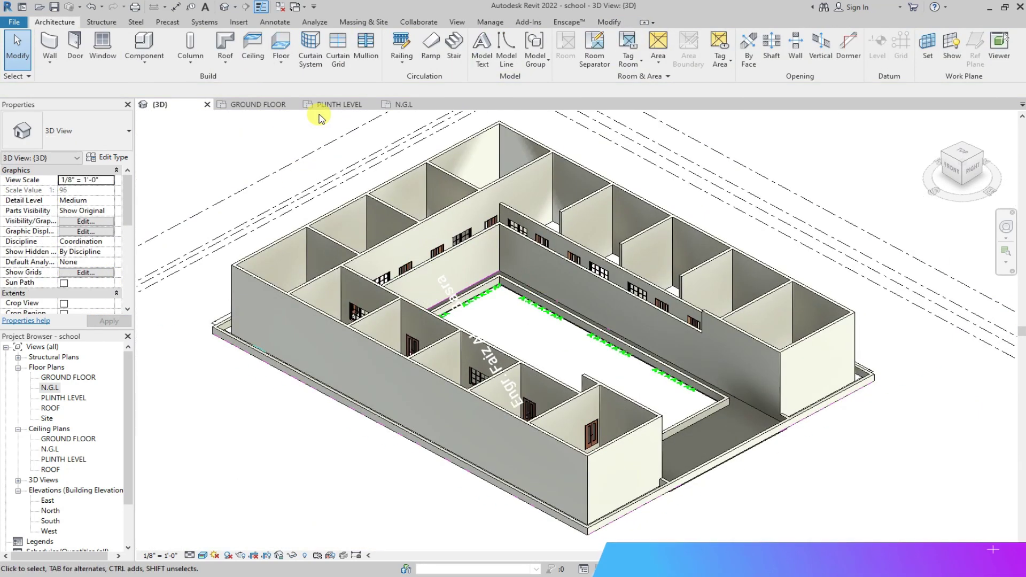
{"action": "scroll", "coordinate": [586, 160], "scroll_direction": "up", "scroll_amount": 2}
{"action": "scroll", "coordinate": [615, 224], "scroll_direction": "up", "scroll_amount": 1}
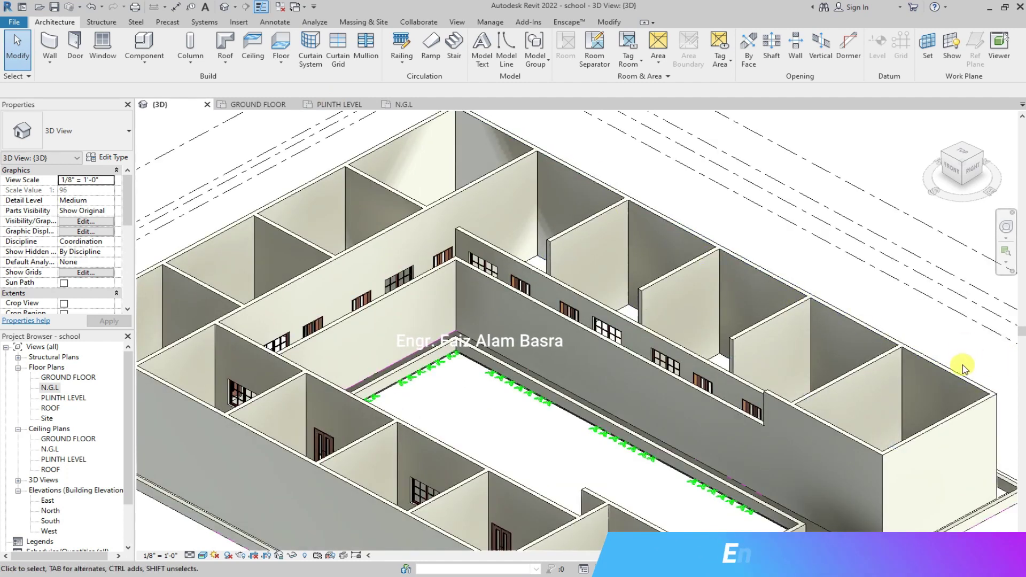
{"action": "scroll", "coordinate": [663, 296], "scroll_direction": "up", "scroll_amount": 1}
{"action": "left_click_drag", "start_coordinate": [663, 296], "coordinate": [804, 316]}
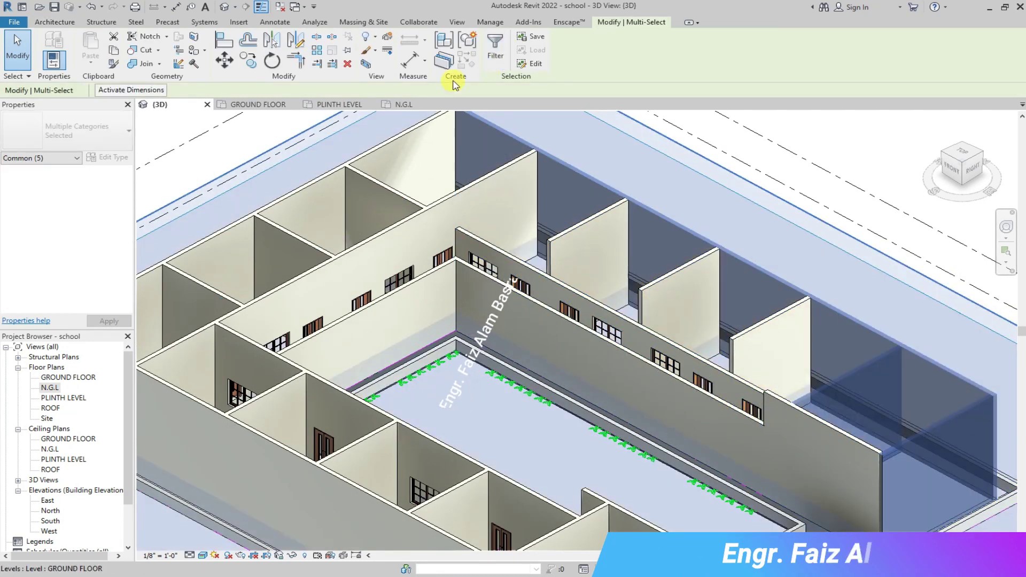
{"action": "left_click", "coordinate": [262, 105]}
{"action": "scroll", "coordinate": [326, 206], "scroll_direction": "down", "scroll_amount": 2}
{"action": "scroll", "coordinate": [253, 122], "scroll_direction": "down", "scroll_amount": 1}
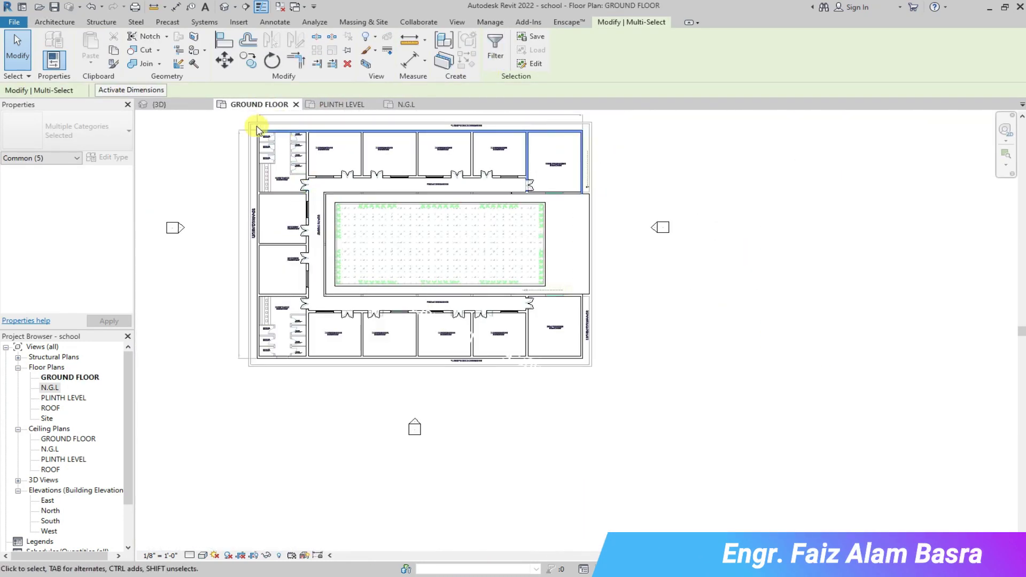
- Filter the top classroom wing down to walls and top them at the ROOF level
{"action": "scroll", "coordinate": [251, 131], "scroll_direction": "up", "scroll_amount": 1}
{"action": "left_click_drag", "start_coordinate": [251, 131], "coordinate": [759, 241]}
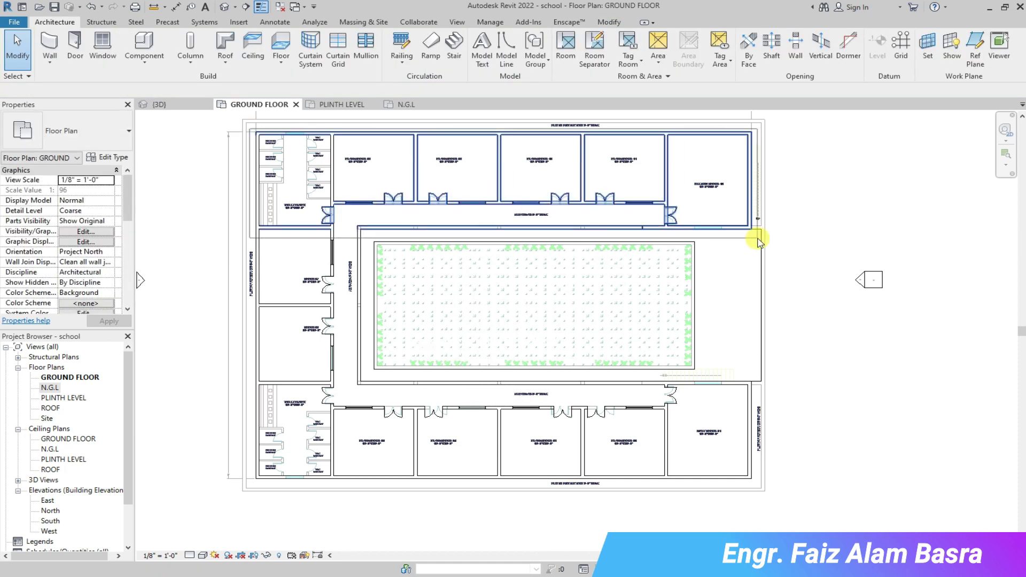
{"action": "left_click", "coordinate": [495, 46]}
{"action": "left_click", "coordinate": [404, 237]}
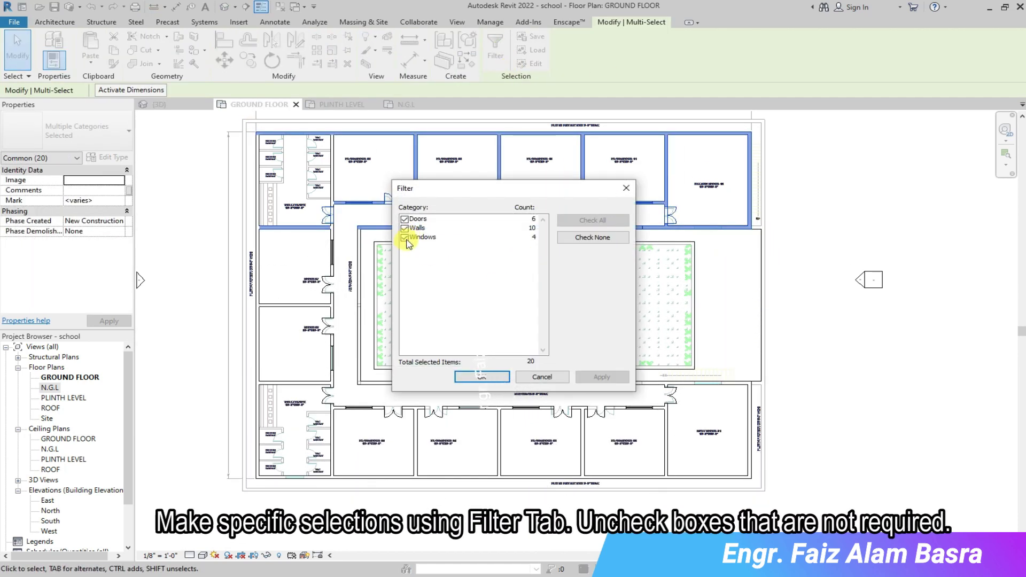
{"action": "left_click", "coordinate": [404, 219]}
{"action": "left_click", "coordinate": [467, 377]}
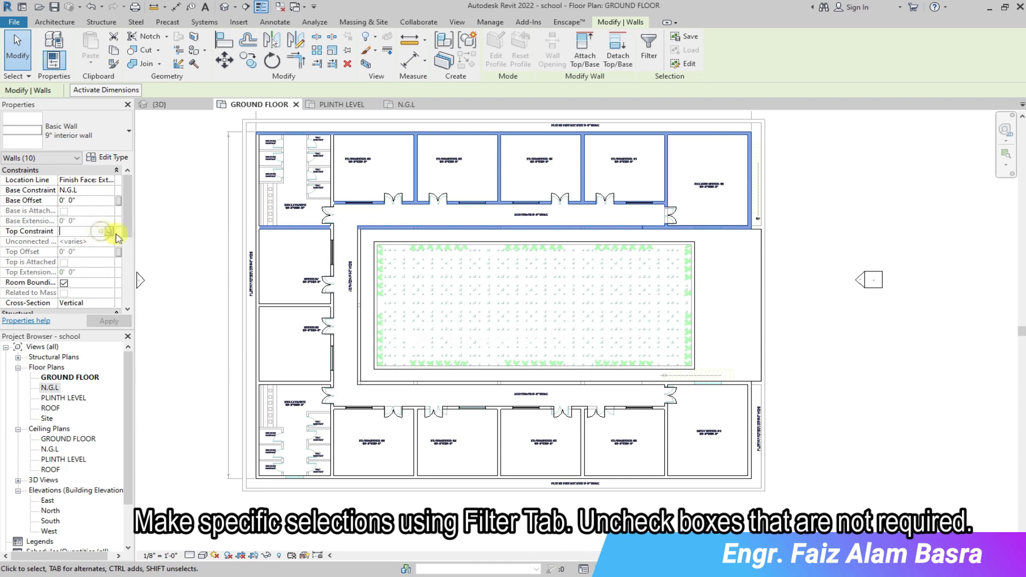
{"action": "left_click", "coordinate": [108, 231]}
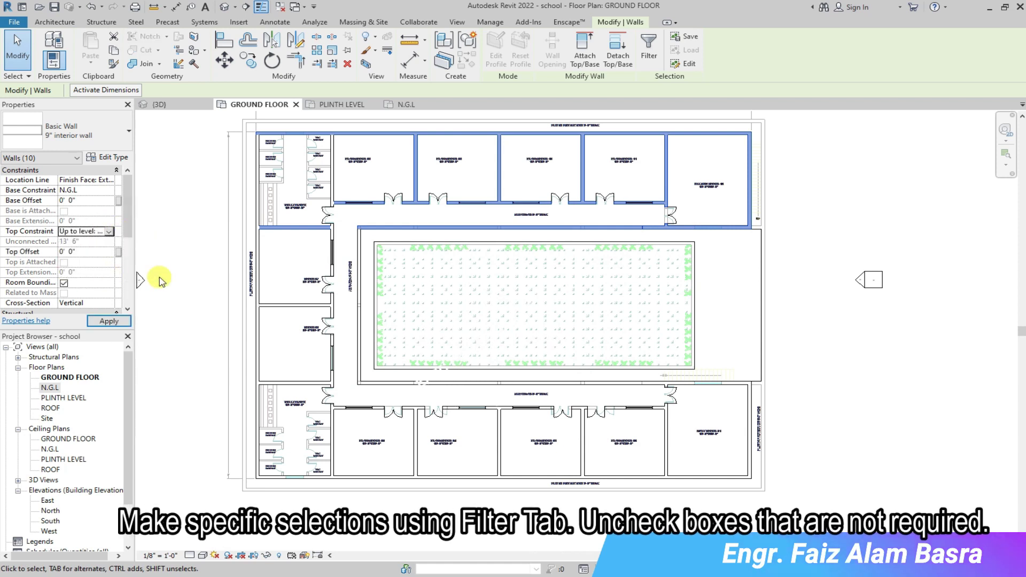
{"action": "left_click", "coordinate": [238, 216]}
- Select the left and bottom wings, filtering out doors and windows to keep only walls
{"action": "left_click_drag", "start_coordinate": [292, 297], "coordinate": [347, 401]}
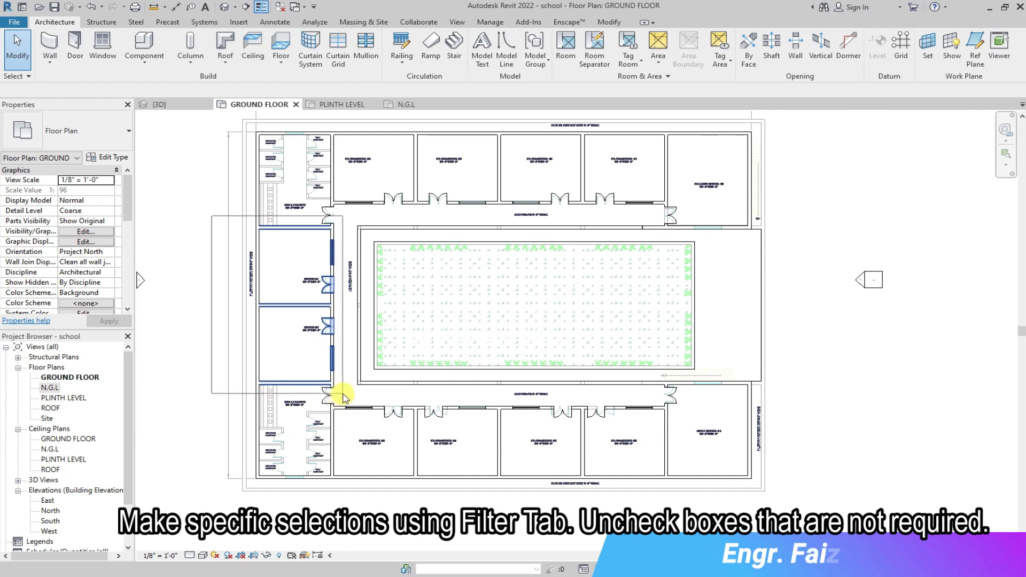
{"action": "left_click", "coordinate": [495, 50]}
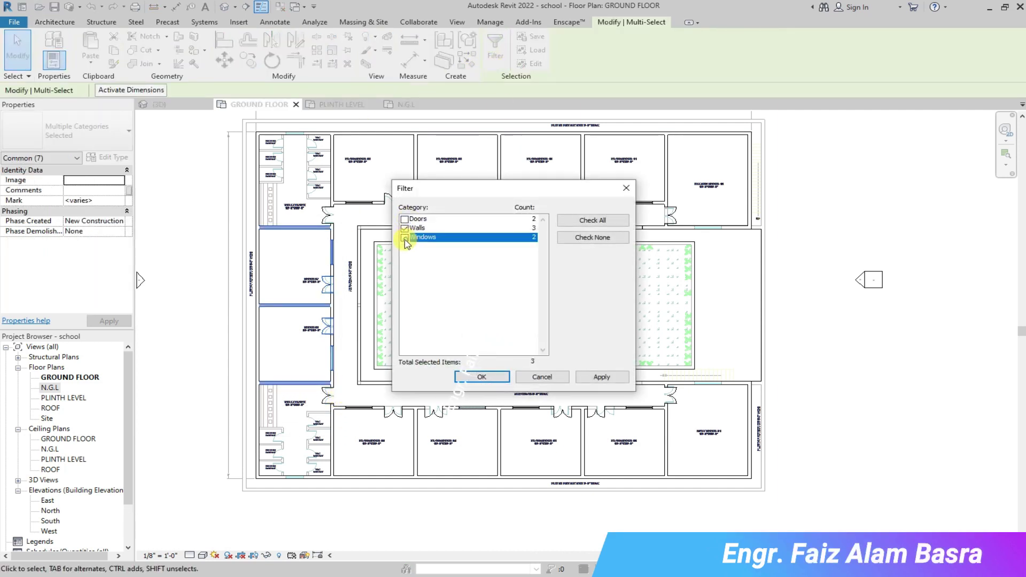
{"action": "left_click", "coordinate": [482, 375]}
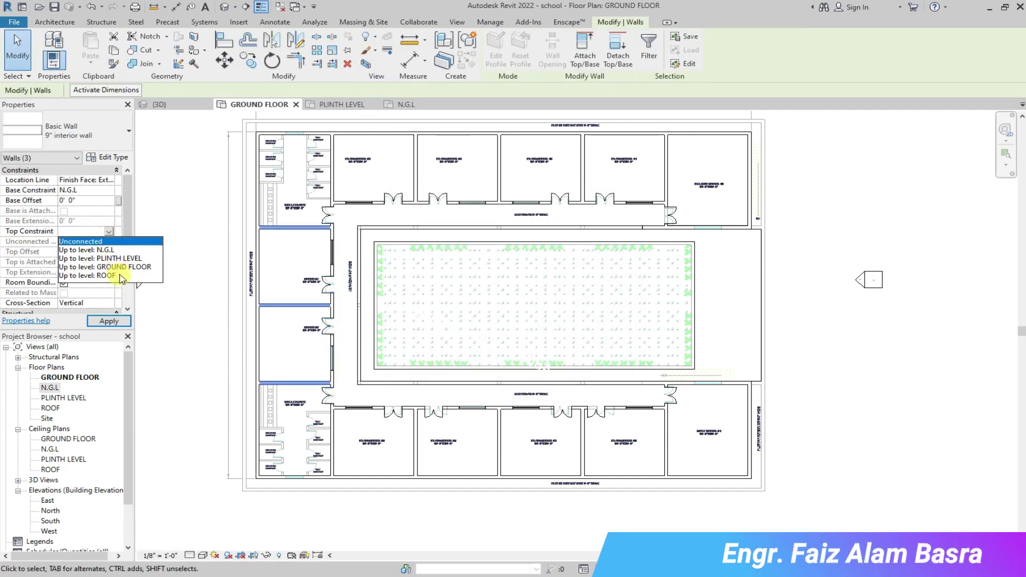
{"action": "left_click_drag", "start_coordinate": [313, 373], "coordinate": [758, 489]}
{"action": "left_click", "coordinate": [495, 48]}
{"action": "left_click", "coordinate": [404, 220]}
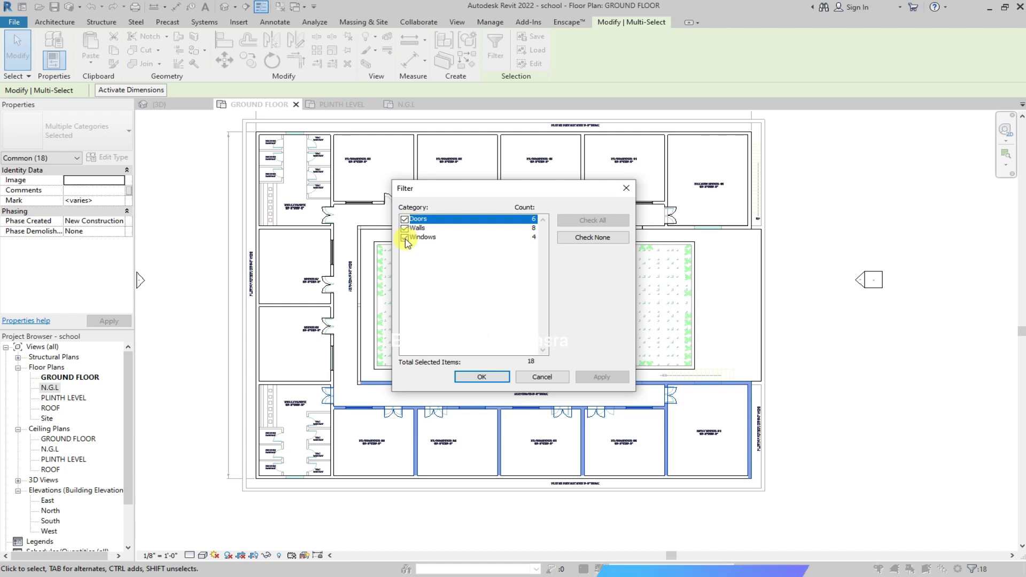
{"action": "left_click", "coordinate": [404, 237]}
{"action": "key", "text": "Return"}
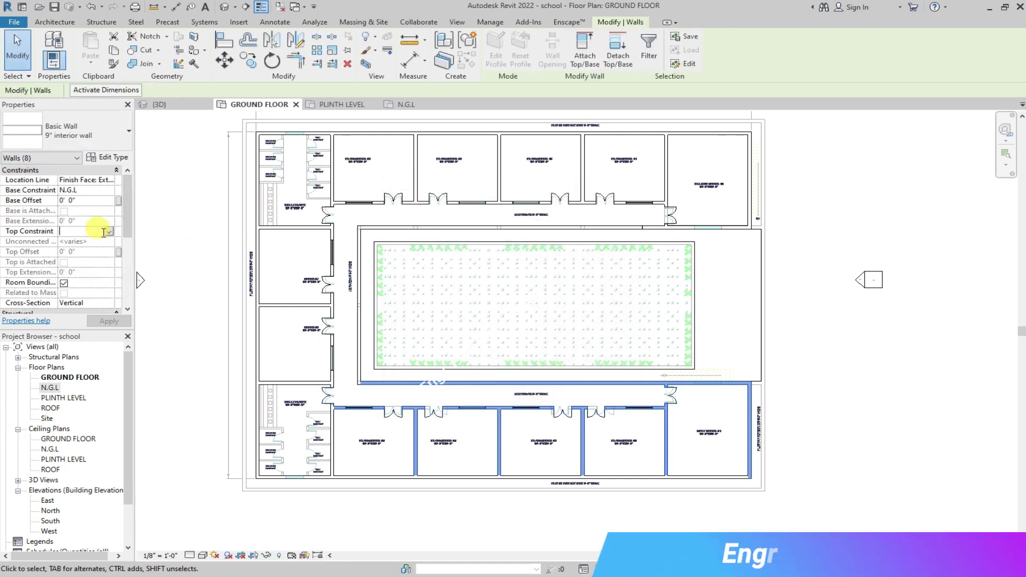
- In 3D, set three tall walls' Top Constraint to Up to level: ROOF
{"action": "left_click", "coordinate": [155, 104]}
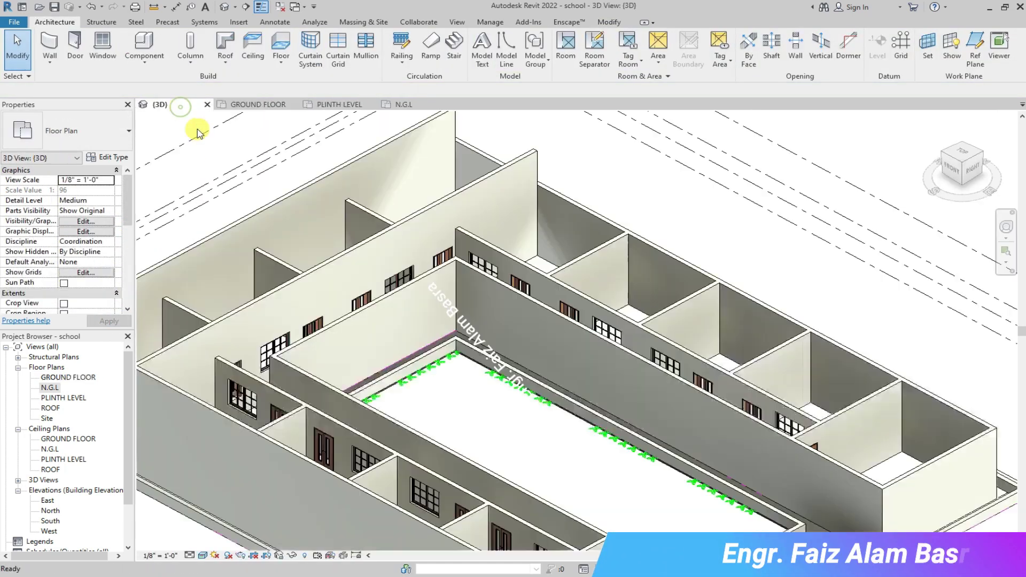
{"action": "mouse_move", "coordinate": [401, 160]}
{"action": "middle_mouse_down", "text": "shift"}
{"action": "mouse_move", "coordinate": [274, 194]}
{"action": "mouse_move", "coordinate": [228, 243]}
{"action": "middle_mouse_up", "text": "shift"}
{"action": "scroll", "coordinate": [255, 306], "scroll_direction": "up", "scroll_amount": 2}
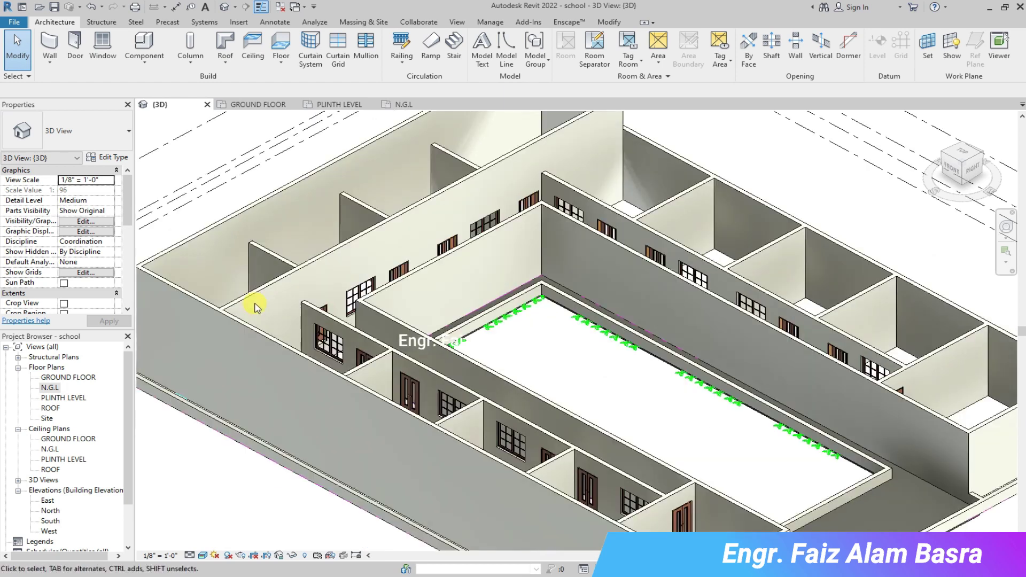
{"action": "scroll", "coordinate": [255, 306], "scroll_direction": "down", "scroll_amount": 2}
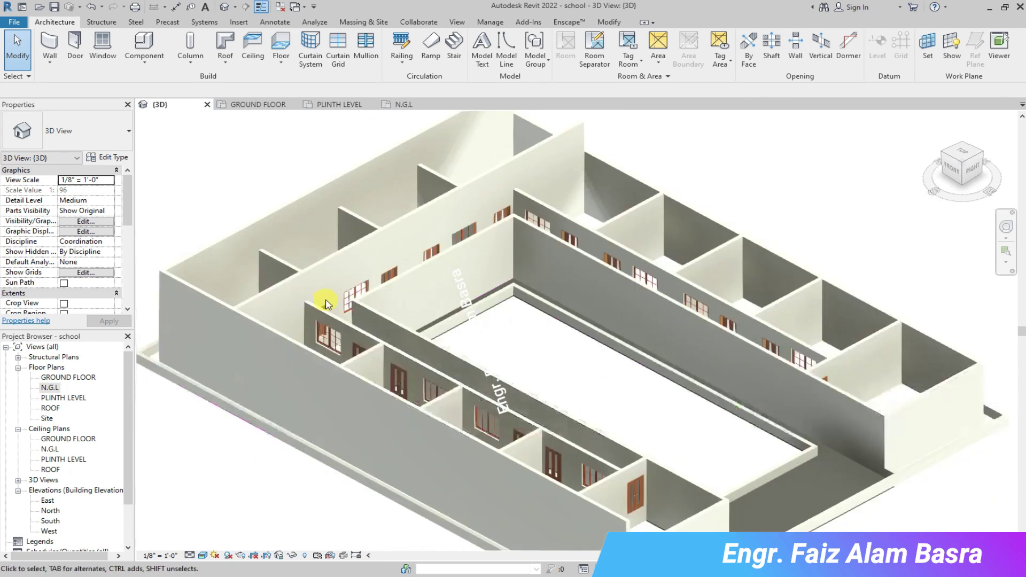
{"action": "left_click", "coordinate": [389, 229]}
{"action": "left_click", "coordinate": [298, 204], "text": "ctrl"}
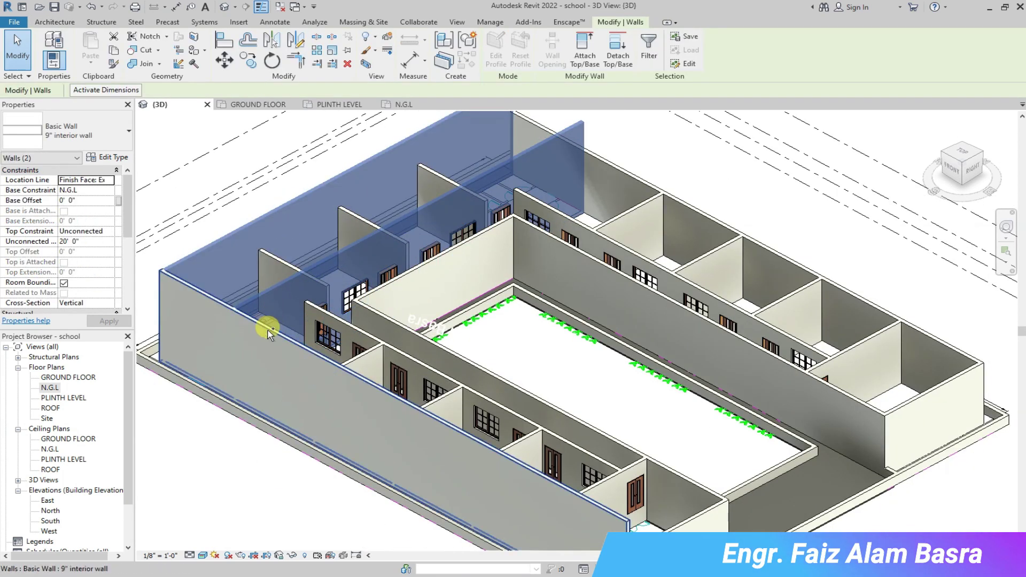
{"action": "left_click", "coordinate": [265, 315], "text": "ctrl"}
{"action": "left_click", "coordinate": [108, 231]}
{"action": "left_click", "coordinate": [110, 274]}
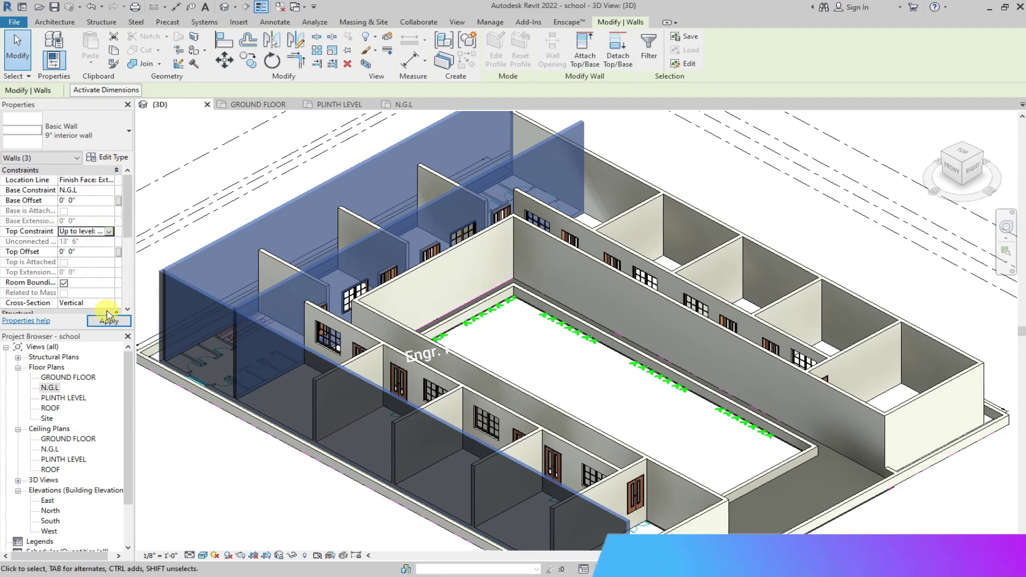
{"action": "key", "text": "Escape"}
- Zoom around the 3D model to check the walls, then return to the ground floor plan
{"action": "scroll", "coordinate": [273, 216], "scroll_direction": "up", "scroll_amount": 3}
{"action": "scroll", "coordinate": [257, 227], "scroll_direction": "down", "scroll_amount": 3}
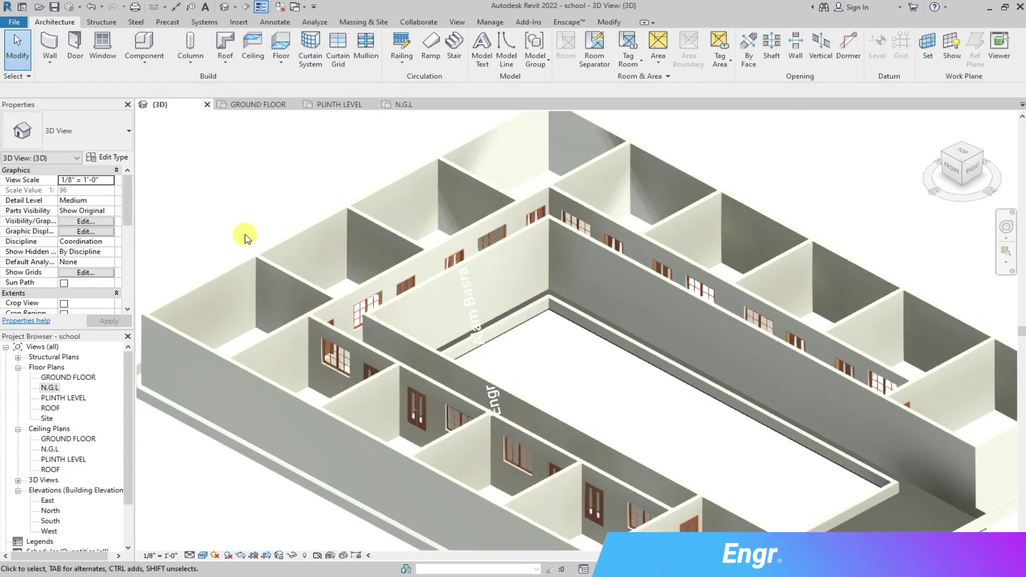
{"action": "scroll", "coordinate": [299, 288], "scroll_direction": "down", "scroll_amount": 2}
{"action": "scroll", "coordinate": [566, 492], "scroll_direction": "up", "scroll_amount": 5}
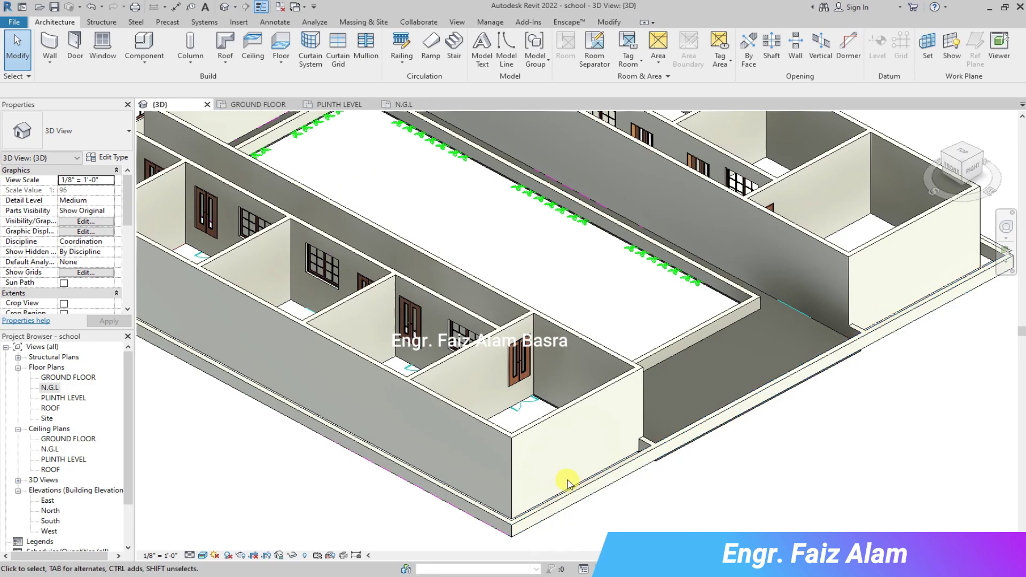
{"action": "scroll", "coordinate": [535, 414], "scroll_direction": "down", "scroll_amount": 1}
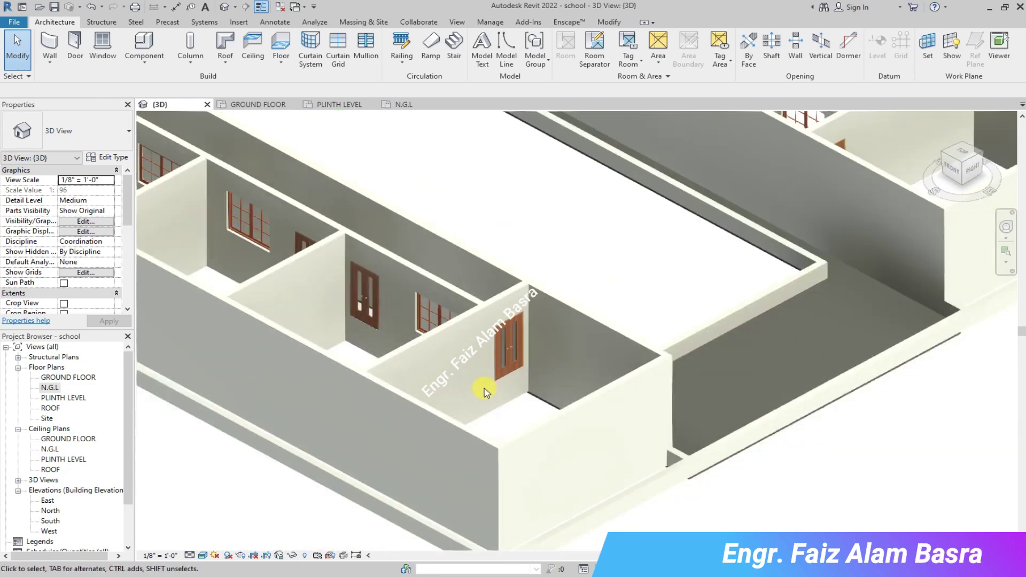
{"action": "scroll", "coordinate": [484, 390], "scroll_direction": "down", "scroll_amount": 2}
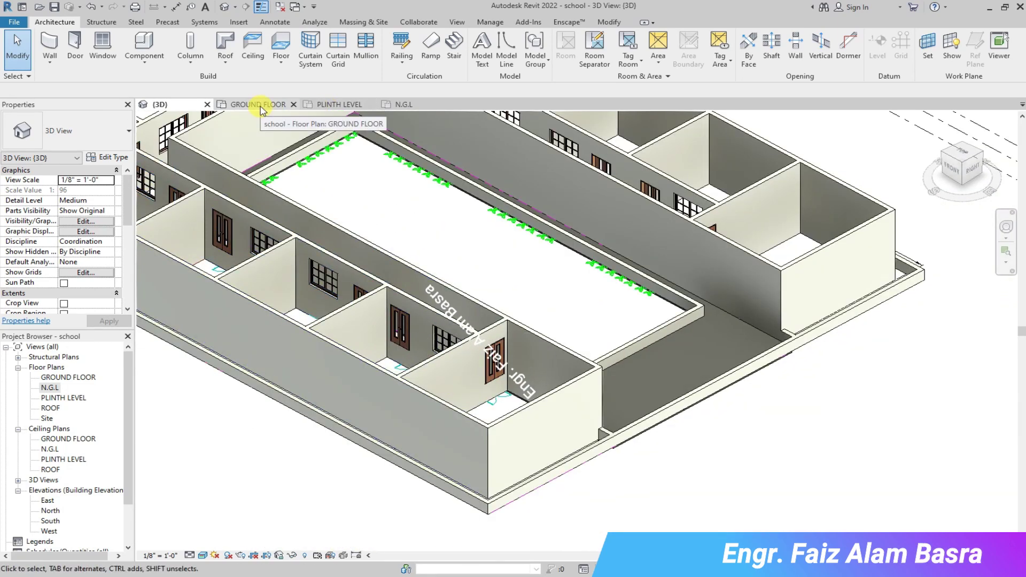
{"action": "left_click", "coordinate": [262, 105]}
- Zoom the ground floor plan to the bottom-right corner room
{"action": "scroll", "coordinate": [261, 217], "scroll_direction": "down", "scroll_amount": 2}
{"action": "scroll", "coordinate": [309, 170], "scroll_direction": "down", "scroll_amount": 1}
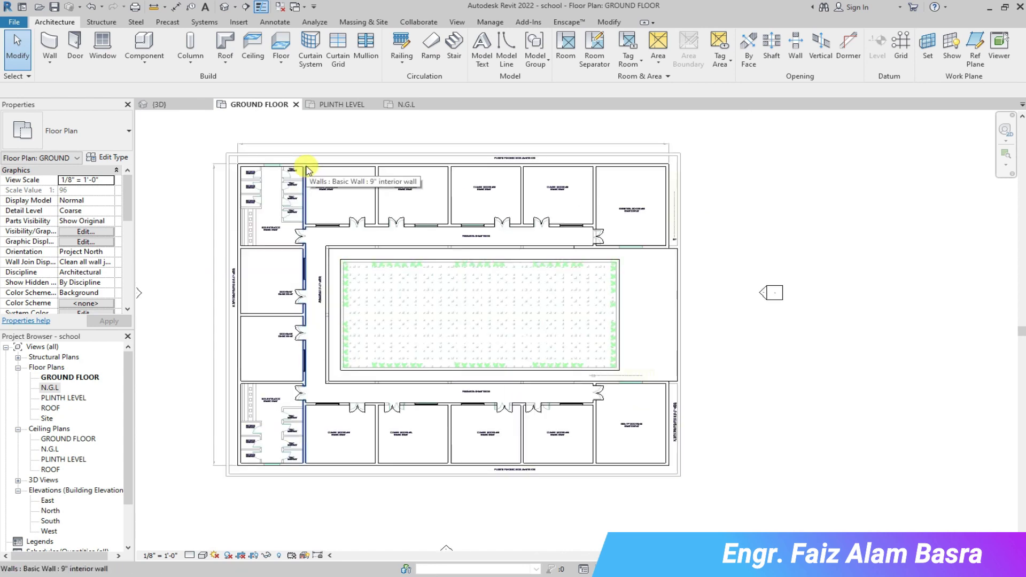
{"action": "scroll", "coordinate": [249, 172], "scroll_direction": "up", "scroll_amount": 2}
{"action": "scroll", "coordinate": [385, 160], "scroll_direction": "up", "scroll_amount": 1}
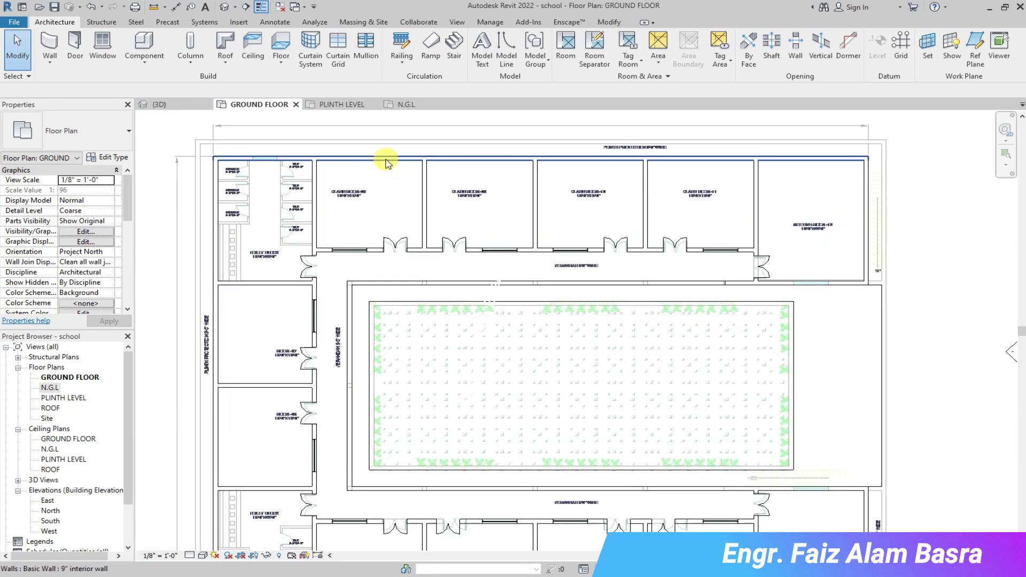
{"action": "scroll", "coordinate": [863, 275], "scroll_direction": "up", "scroll_amount": 1}
{"action": "scroll", "coordinate": [864, 275], "scroll_direction": "up", "scroll_amount": 2}
- Place a Double Shutter with Mullion 1800x1500 mm window in the corner room's outer right wall
{"action": "left_click", "coordinate": [468, 199]}
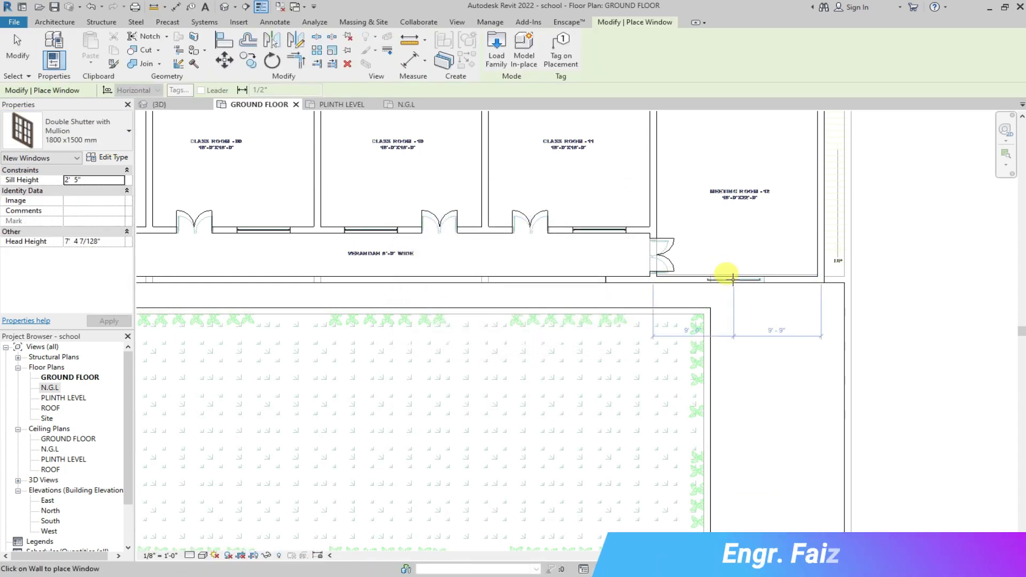
{"action": "scroll", "coordinate": [770, 246], "scroll_direction": "down", "scroll_amount": 1}
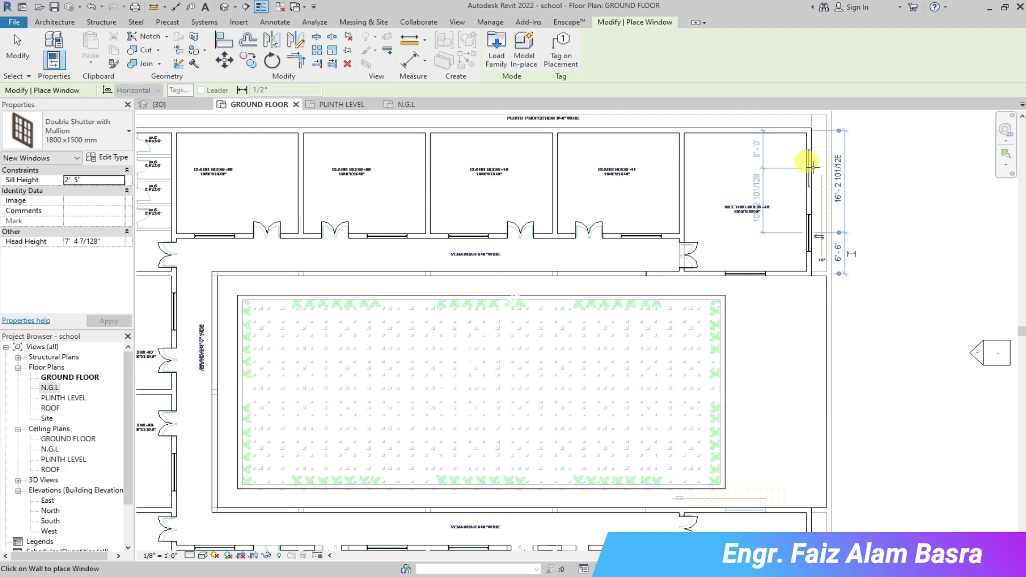
{"action": "scroll", "coordinate": [722, 250], "scroll_direction": "down", "scroll_amount": 3}
{"action": "scroll", "coordinate": [681, 392], "scroll_direction": "up", "scroll_amount": 5}
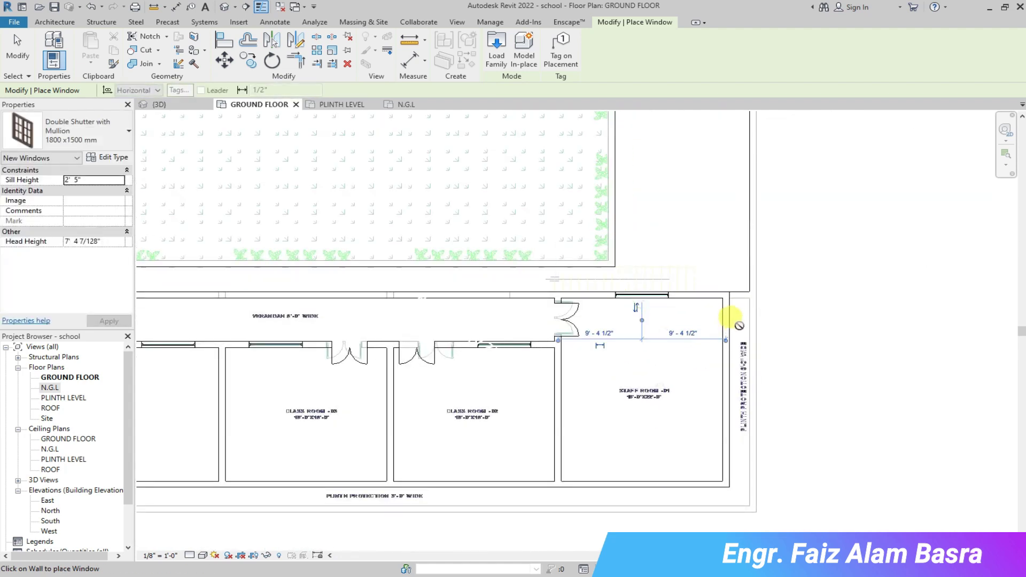
{"action": "left_click", "coordinate": [720, 433]}
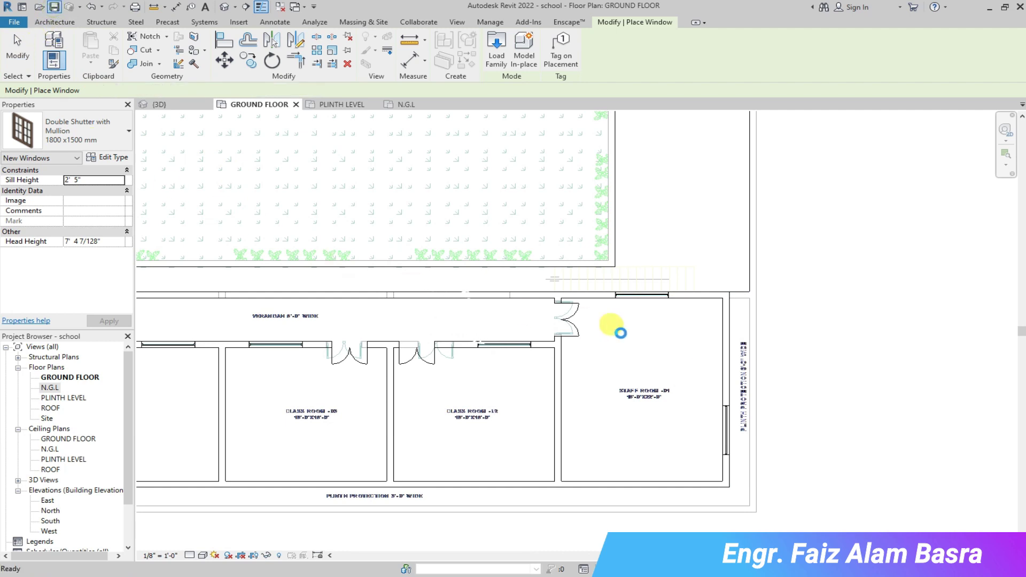
{"action": "scroll", "coordinate": [620, 332], "scroll_direction": "down", "scroll_amount": 2}
{"action": "scroll", "coordinate": [239, 419], "scroll_direction": "up", "scroll_amount": 1}
{"action": "scroll", "coordinate": [249, 406], "scroll_direction": "up", "scroll_amount": 3}
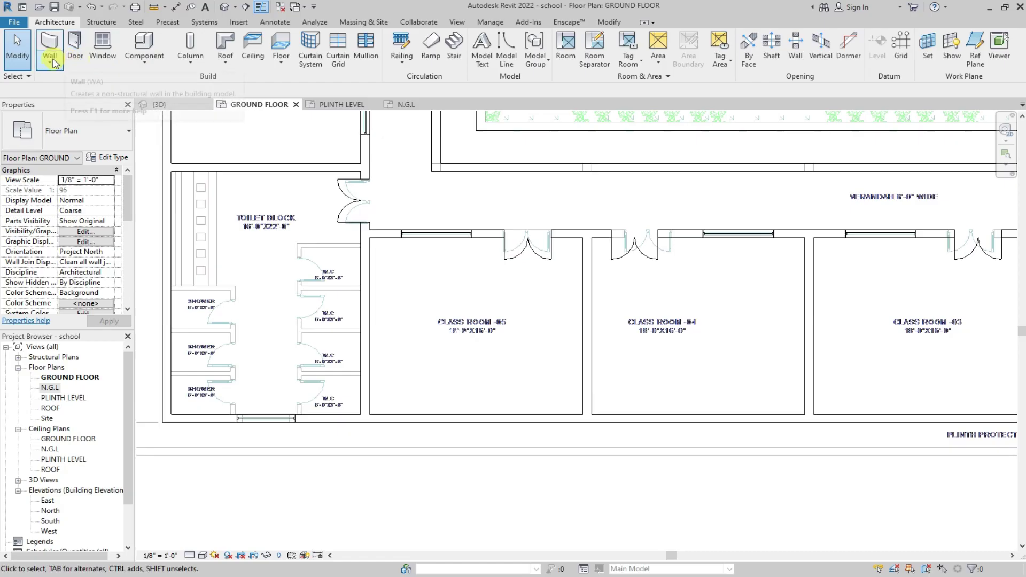
- Start a wall using the 4.5" interior wall type
{"action": "left_click", "coordinate": [33, 75]}
{"action": "left_click", "coordinate": [81, 83]}
{"action": "left_click", "coordinate": [128, 132]}
{"action": "left_click", "coordinate": [64, 214]}
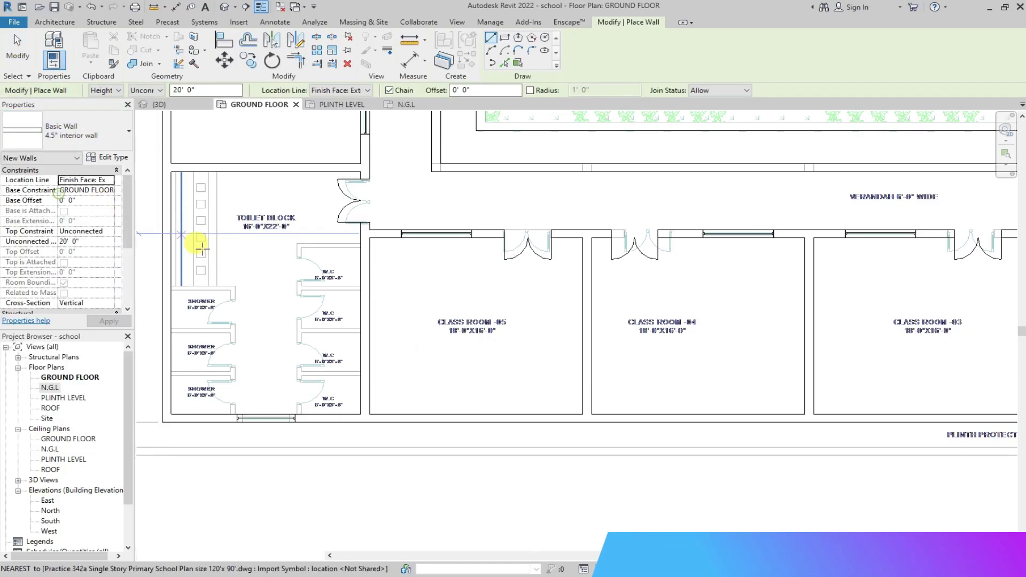
{"action": "scroll", "coordinate": [159, 255], "scroll_direction": "up", "scroll_amount": 2}
{"action": "scroll", "coordinate": [159, 255], "scroll_direction": "up", "scroll_amount": 2}
- Draw the shower enclosure wall and two shower cubicle dividers in the lower toilet block
{"action": "left_click", "coordinate": [206, 260]}
{"action": "left_click", "coordinate": [270, 259]}
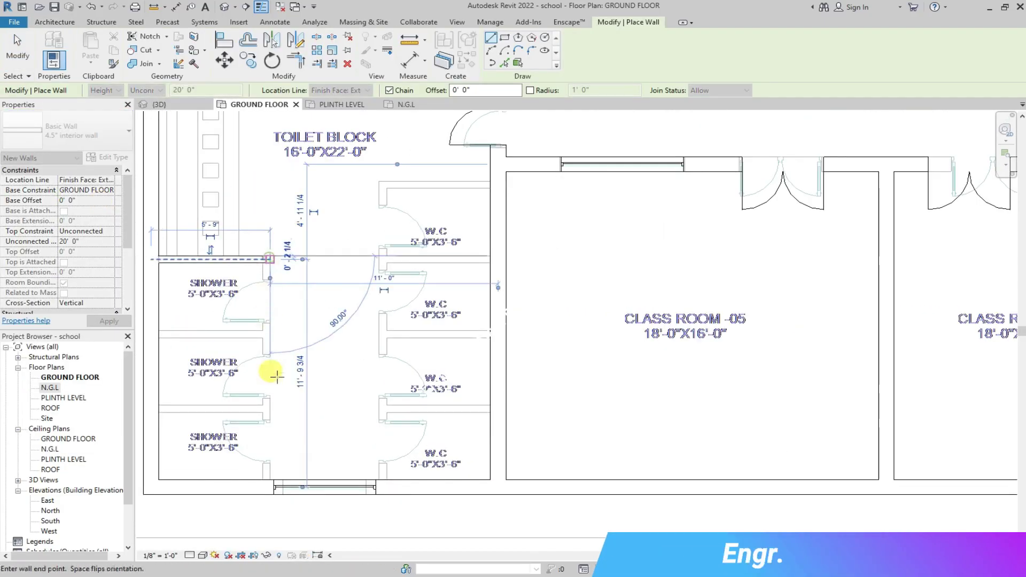
{"action": "left_click", "coordinate": [270, 479]}
{"action": "key", "text": "Escape"}
{"action": "left_click", "coordinate": [159, 334]}
{"action": "left_click", "coordinate": [263, 335]}
{"action": "key", "text": "Escape"}
{"action": "left_click", "coordinate": [263, 408]}
{"action": "left_click", "coordinate": [159, 408]}
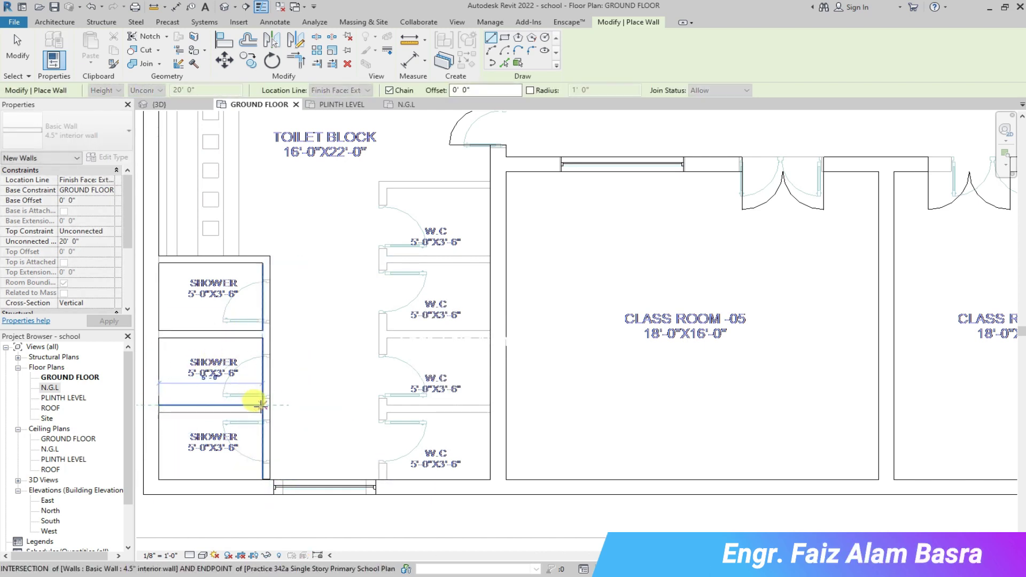
- Draw the W.C. stall wall down to the bottom and discard the stray angled wall
{"action": "left_click", "coordinate": [489, 180]}
{"action": "left_click", "coordinate": [395, 178]}
{"action": "left_click", "coordinate": [380, 184]}
{"action": "left_click", "coordinate": [378, 484]}
{"action": "key", "text": "Escape"}
{"action": "scroll", "coordinate": [407, 428], "scroll_direction": "up", "scroll_amount": 1}
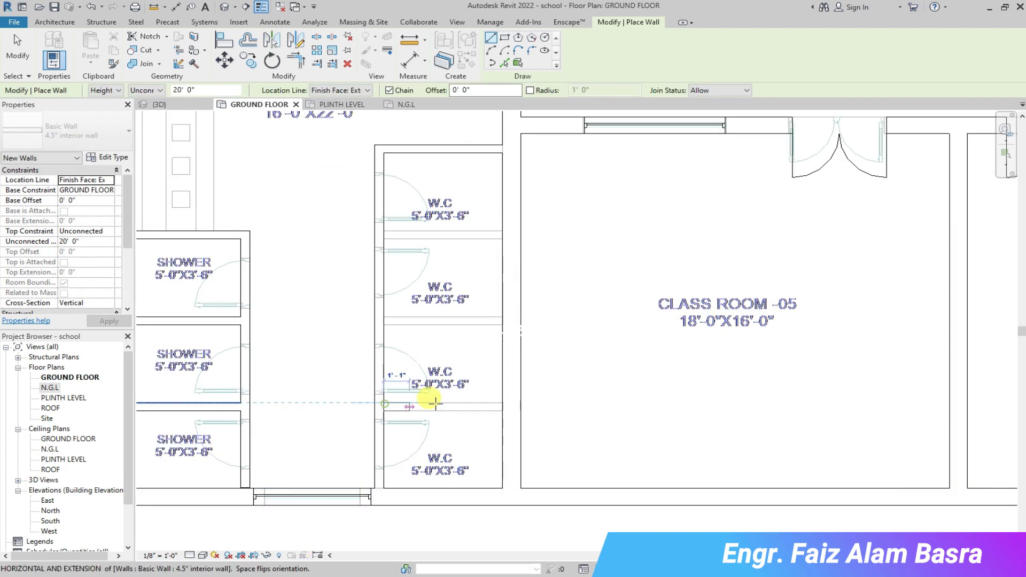
{"action": "left_click", "coordinate": [385, 401]}
{"action": "key", "text": "Escape"}
- Resume walls with WA and draw the vertical partition beside the upper toilet block showers
{"action": "key", "text": "w"}
{"action": "key", "text": "a"}
{"action": "scroll", "coordinate": [400, 275], "scroll_direction": "down", "scroll_amount": 2}
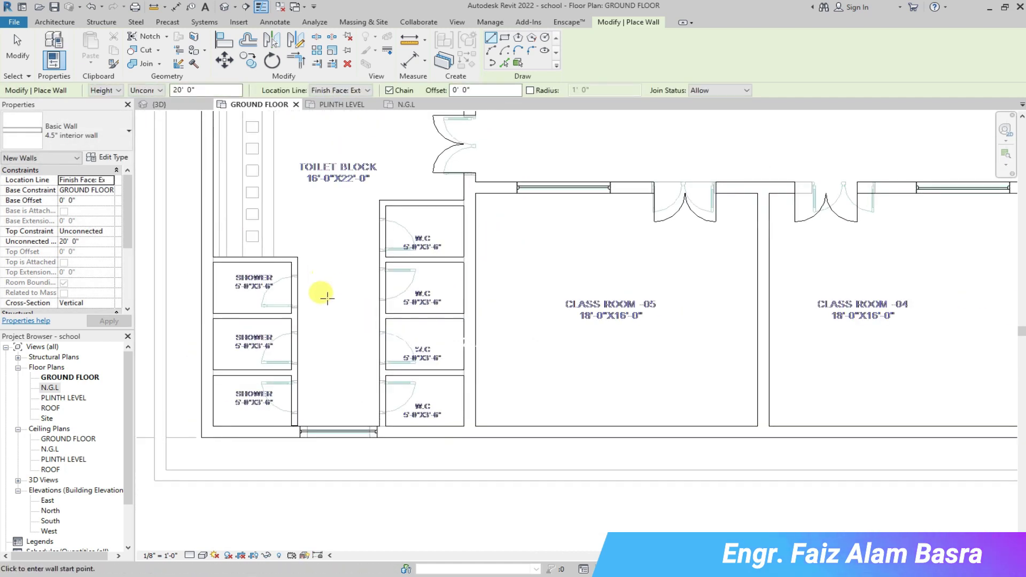
{"action": "scroll", "coordinate": [317, 362], "scroll_direction": "down", "scroll_amount": 2}
{"action": "scroll", "coordinate": [316, 362], "scroll_direction": "down", "scroll_amount": 1}
{"action": "scroll", "coordinate": [320, 371], "scroll_direction": "down", "scroll_amount": 2}
{"action": "scroll", "coordinate": [320, 372], "scroll_direction": "up", "scroll_amount": 3}
{"action": "scroll", "coordinate": [264, 253], "scroll_direction": "up", "scroll_amount": 2}
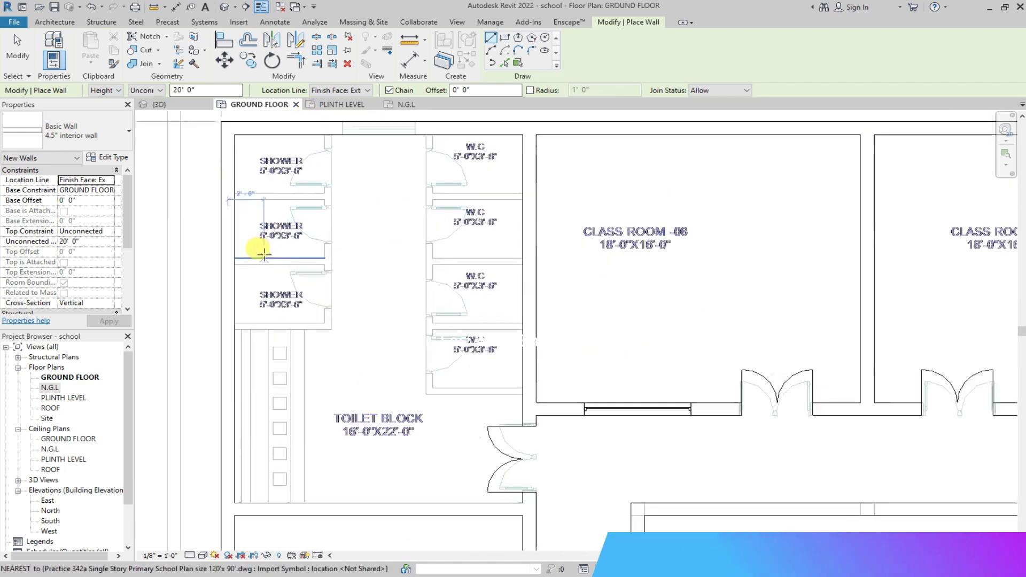
{"action": "left_click", "coordinate": [234, 329]}
{"action": "left_click", "coordinate": [332, 135]}
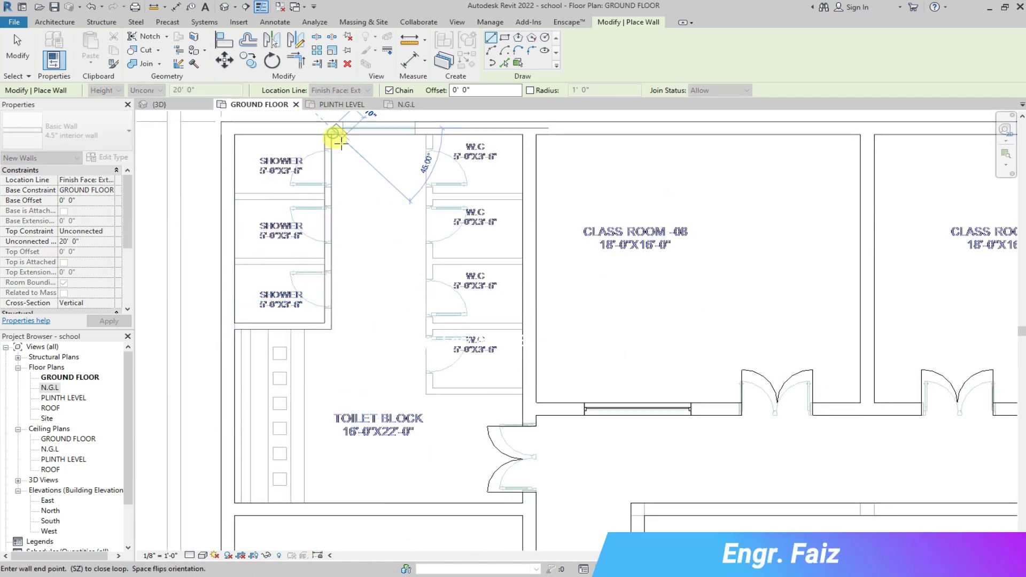
{"action": "key", "text": "Escape"}
- Draw the L-shaped wall up the toilet block and two shower cell dividers
{"action": "left_click", "coordinate": [523, 393]}
{"action": "left_click", "coordinate": [425, 394]}
{"action": "left_click", "coordinate": [426, 135]}
{"action": "key", "text": "Escape"}
{"action": "left_click", "coordinate": [234, 194]}
{"action": "left_click", "coordinate": [324, 193]}
{"action": "key", "text": "Escape"}
{"action": "left_click", "coordinate": [233, 261]}
{"action": "left_click", "coordinate": [324, 261]}
{"action": "key", "text": "Escape"}
{"action": "key", "text": "Escape"}
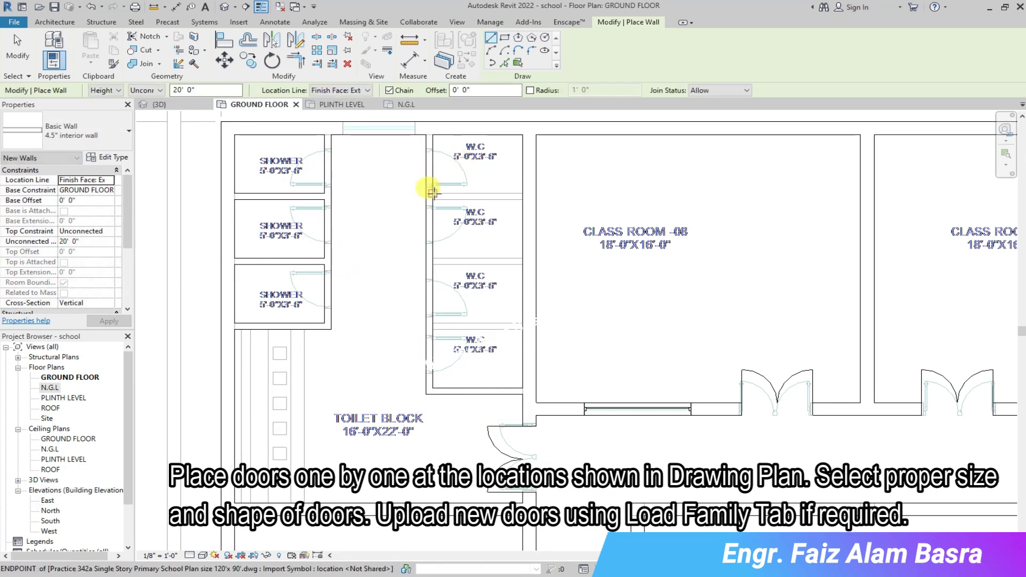
- Cancel a misplaced diagonal wall and draw the wall along the W.C. partition
{"action": "left_click", "coordinate": [512, 189]}
{"action": "scroll", "coordinate": [436, 259], "scroll_direction": "up", "scroll_amount": 1}
{"action": "scroll", "coordinate": [436, 260], "scroll_direction": "up", "scroll_amount": 2}
{"action": "key", "text": "Escape"}
{"action": "scroll", "coordinate": [608, 256], "scroll_direction": "up", "scroll_amount": 1}
{"action": "left_click", "coordinate": [429, 393]}
{"action": "left_click", "coordinate": [603, 391]}
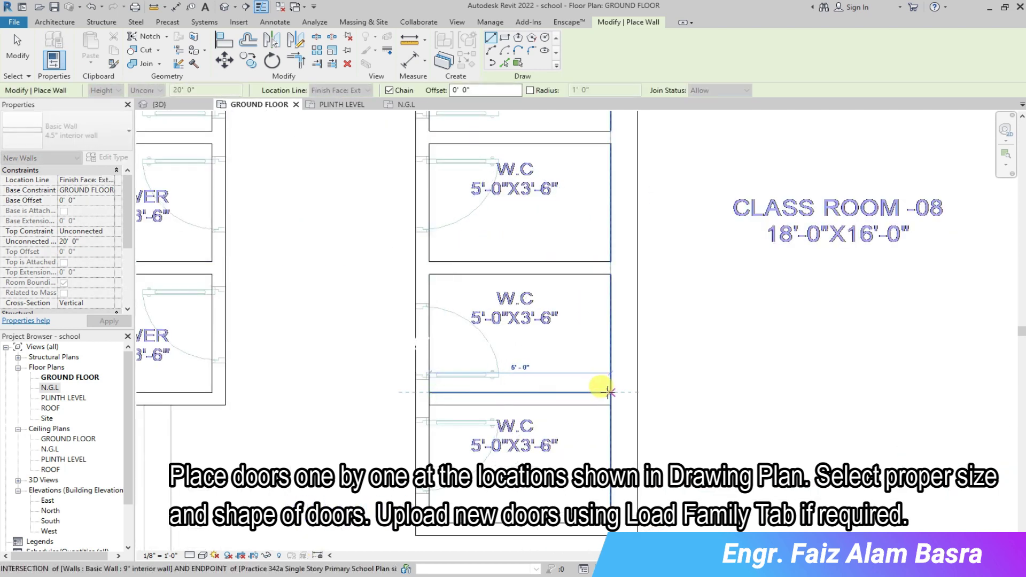
{"action": "scroll", "coordinate": [435, 156], "scroll_direction": "down", "scroll_amount": 3}
{"action": "scroll", "coordinate": [433, 156], "scroll_direction": "down", "scroll_amount": 1}
{"action": "scroll", "coordinate": [423, 163], "scroll_direction": "down", "scroll_amount": 1}
{"action": "scroll", "coordinate": [401, 178], "scroll_direction": "down", "scroll_amount": 1}
{"action": "scroll", "coordinate": [406, 230], "scroll_direction": "down", "scroll_amount": 1}
{"action": "scroll", "coordinate": [375, 187], "scroll_direction": "down", "scroll_amount": 1}
{"action": "key", "text": "Escape"}
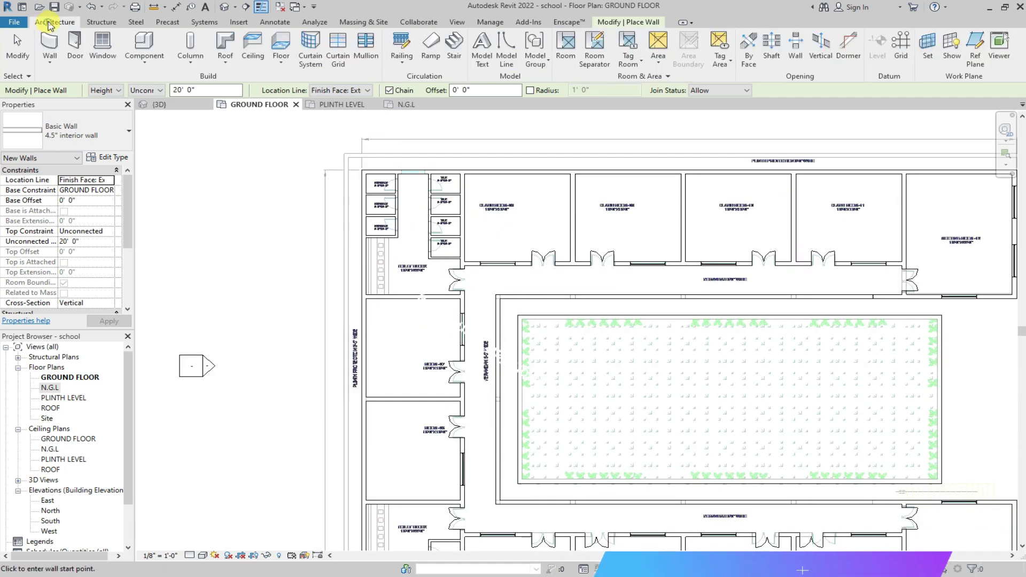
- Place a window in the toilet block's top wall and change it to 1500 x 1500 mm
{"action": "left_click", "coordinate": [103, 48]}
{"action": "scroll", "coordinate": [422, 163], "scroll_direction": "up", "scroll_amount": 2}
{"action": "scroll", "coordinate": [413, 172], "scroll_direction": "up", "scroll_amount": 1}
{"action": "left_click", "coordinate": [413, 172]}
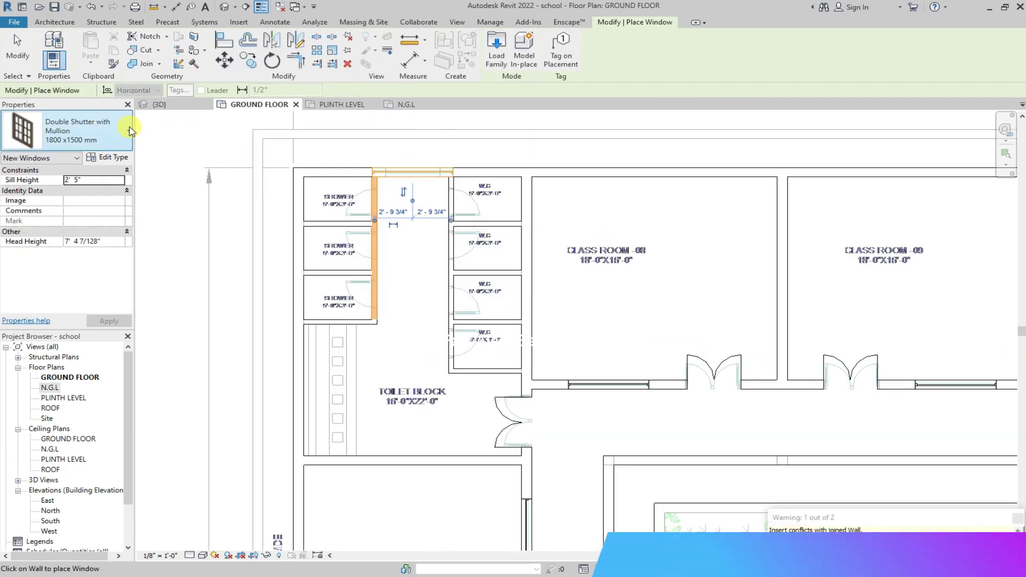
{"action": "key", "text": "Escape"}
{"action": "left_click", "coordinate": [412, 171]}
{"action": "left_click", "coordinate": [129, 130]}
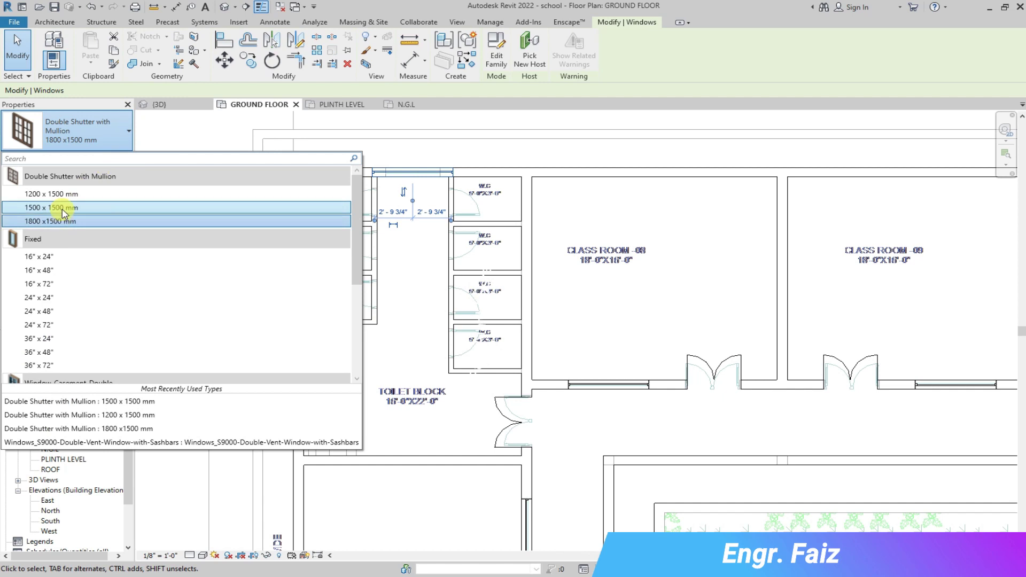
{"action": "left_click", "coordinate": [48, 201]}
{"action": "left_click", "coordinate": [260, 129]}
- Check the window in {3D}, return to GROUND FLOOR, and box-select the toilet partition walls
{"action": "left_click", "coordinate": [176, 105]}
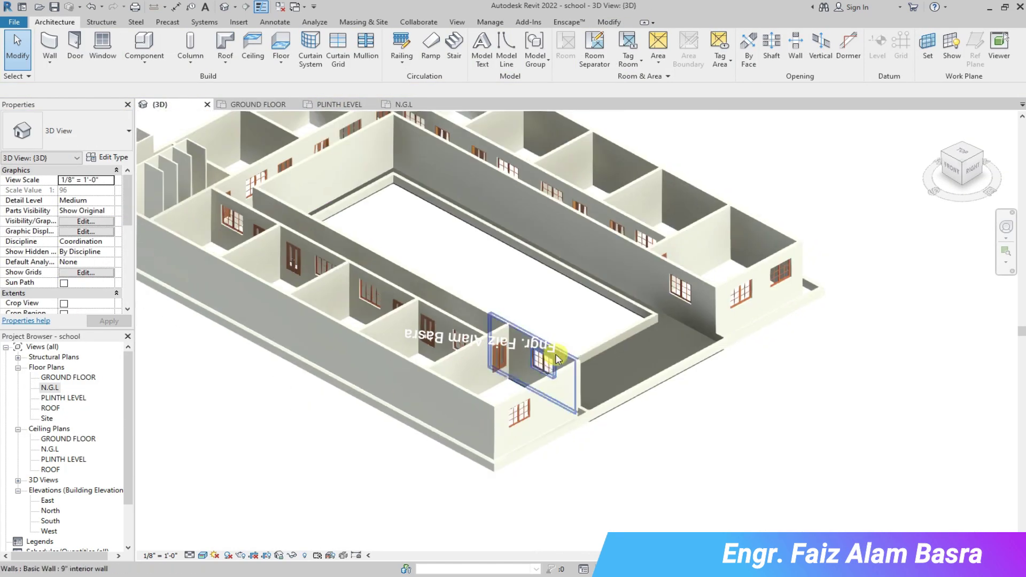
{"action": "scroll", "coordinate": [344, 156], "scroll_direction": "down", "scroll_amount": 5}
{"action": "scroll", "coordinate": [348, 245], "scroll_direction": "up", "scroll_amount": 5}
{"action": "scroll", "coordinate": [444, 324], "scroll_direction": "up", "scroll_amount": 2}
{"action": "scroll", "coordinate": [443, 325], "scroll_direction": "up", "scroll_amount": 4}
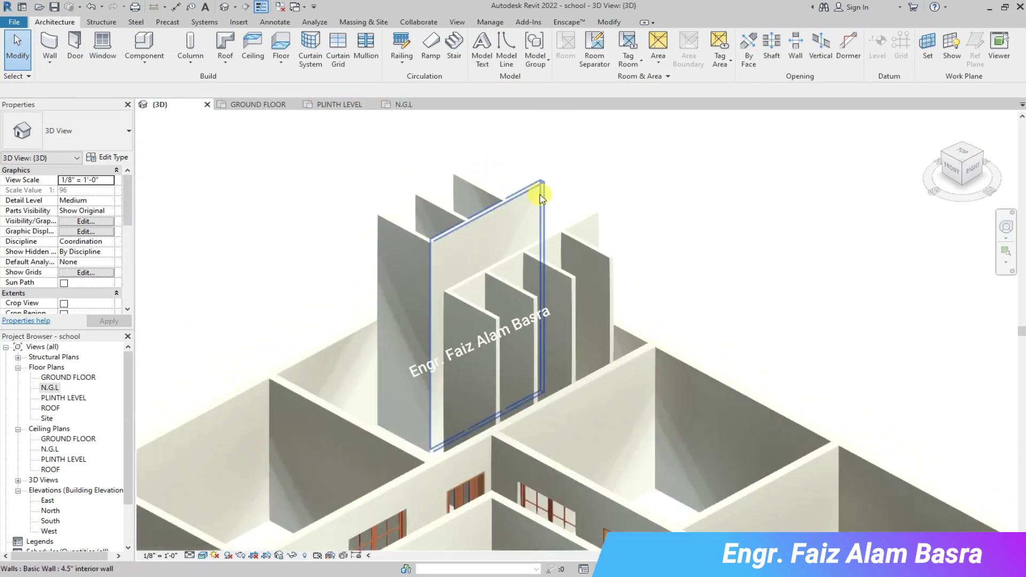
{"action": "left_click", "coordinate": [264, 104]}
{"action": "left_click_drag", "start_coordinate": [280, 155], "coordinate": [544, 398]}
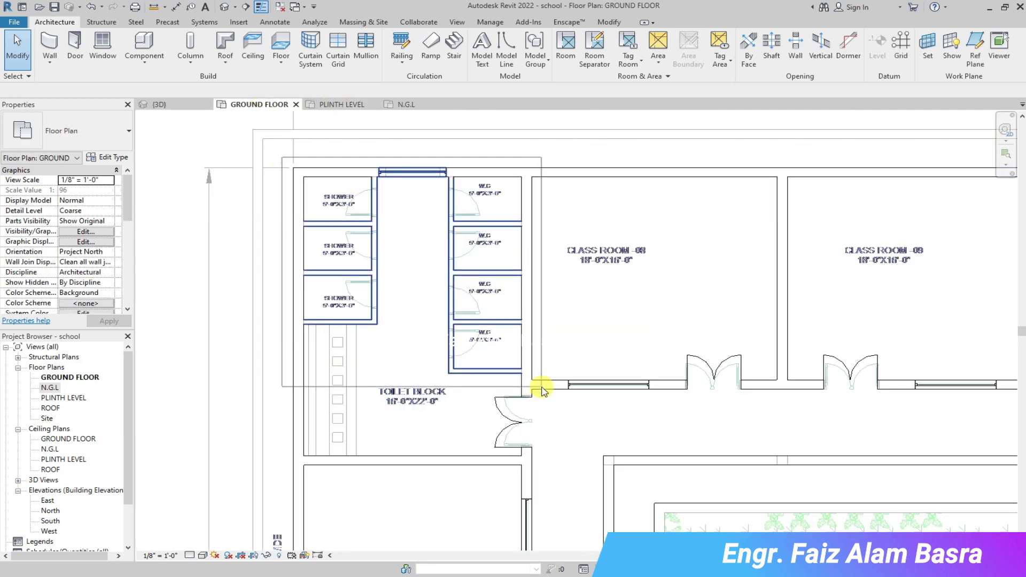
- Filter the selection to walls only and set their top constraint to Unconnected
{"action": "left_click", "coordinate": [495, 45]}
{"action": "left_click", "coordinate": [404, 222]}
{"action": "left_click", "coordinate": [467, 371]}
{"action": "left_click", "coordinate": [99, 231]}
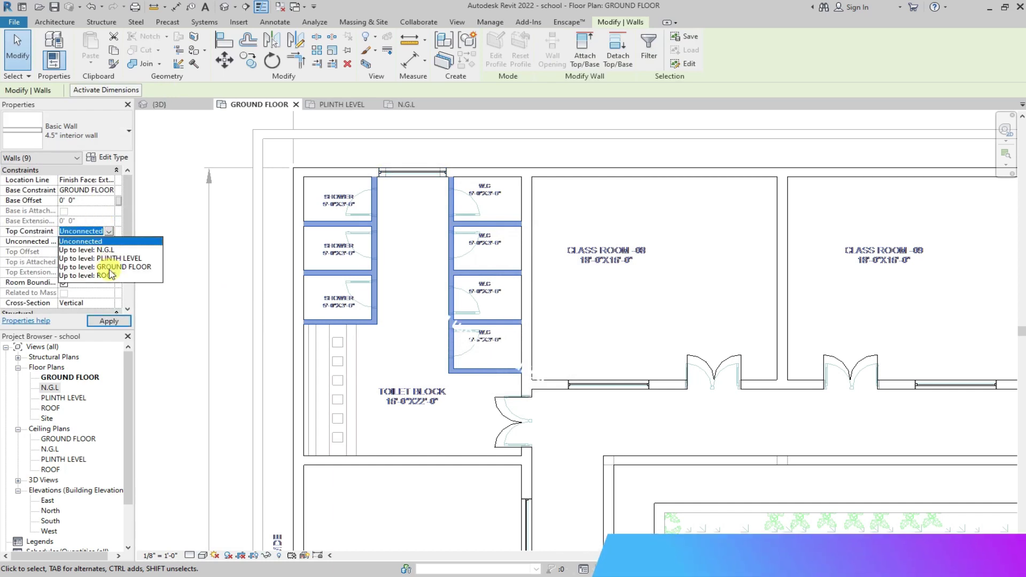
{"action": "left_click", "coordinate": [65, 241]}
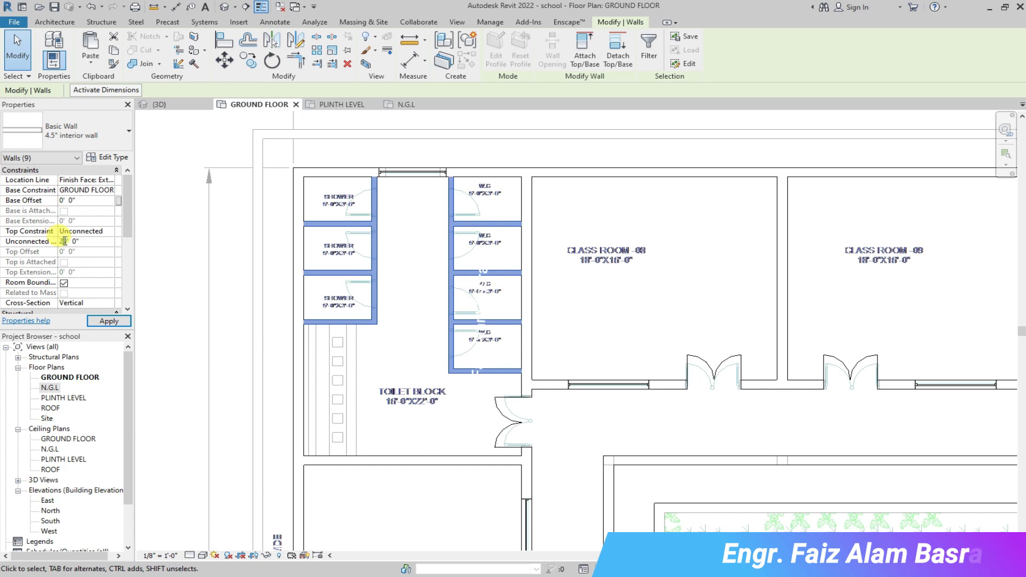
{"action": "scroll", "coordinate": [220, 306], "scroll_direction": "down", "scroll_amount": 3}
{"action": "scroll", "coordinate": [277, 183], "scroll_direction": "down", "scroll_amount": 2}
- Reselect the nine toilet walls and apply a 10' 0" unconnected height
{"action": "middle_click_drag", "start_coordinate": [323, 412], "coordinate": [213, 333]}
{"action": "left_click_drag", "start_coordinate": [214, 331], "coordinate": [340, 420]}
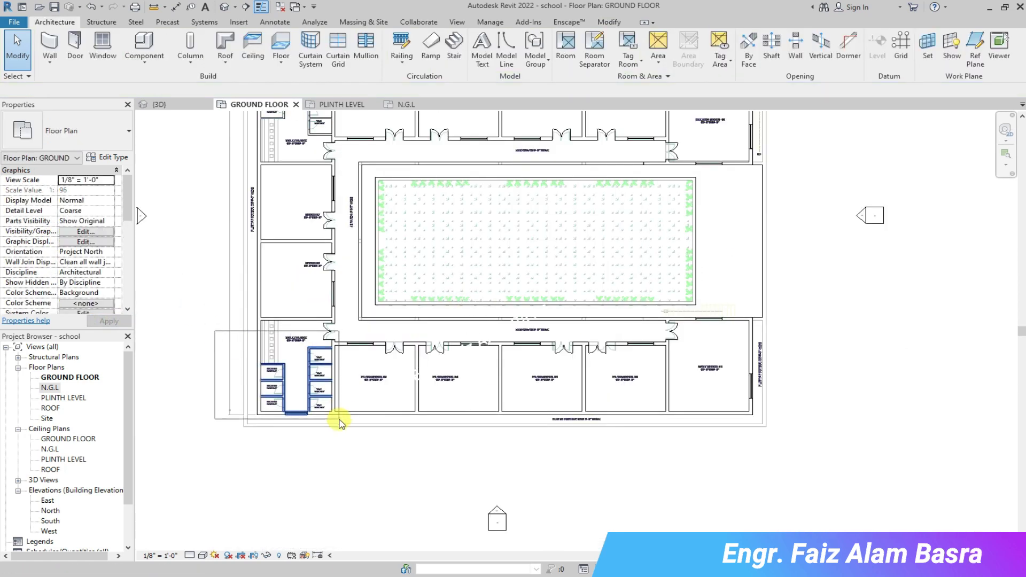
{"action": "left_click", "coordinate": [495, 48]}
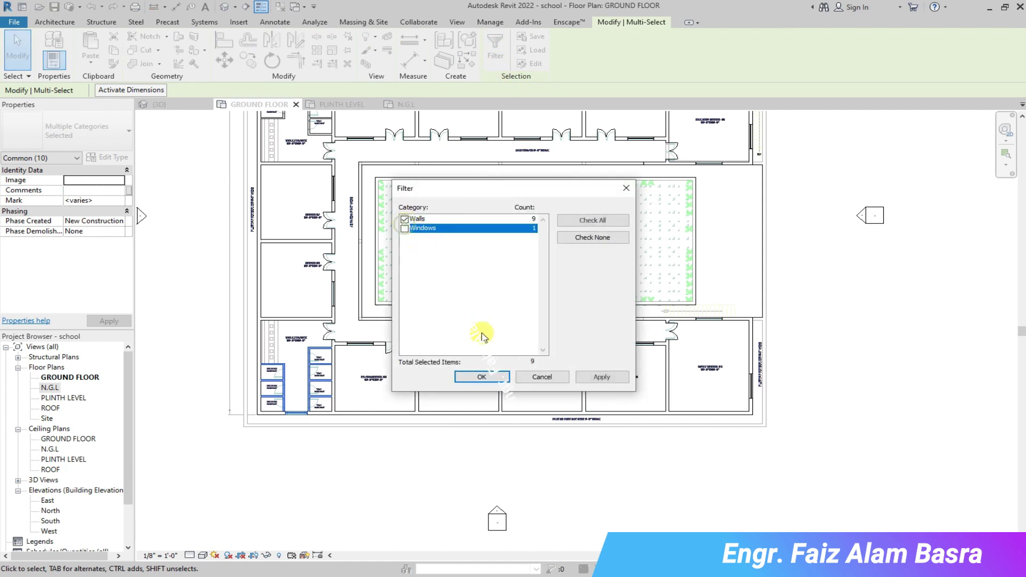
{"action": "left_click", "coordinate": [481, 376]}
{"action": "left_click", "coordinate": [109, 321]}
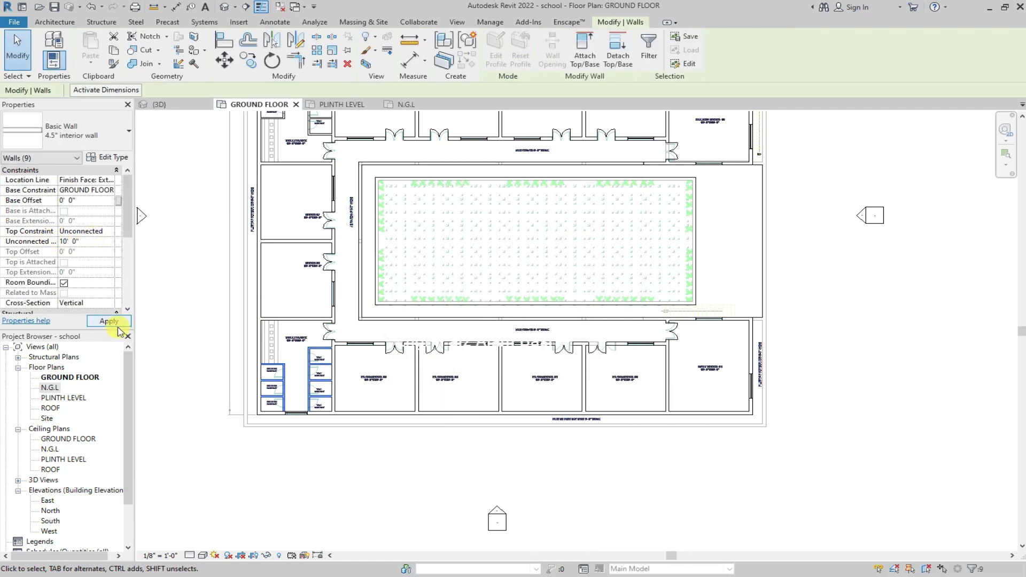
- Review the 10' toilet partitions in {3D}, then return to GROUND FLOOR
{"action": "left_click", "coordinate": [160, 105]}
{"action": "left_click", "coordinate": [430, 259]}
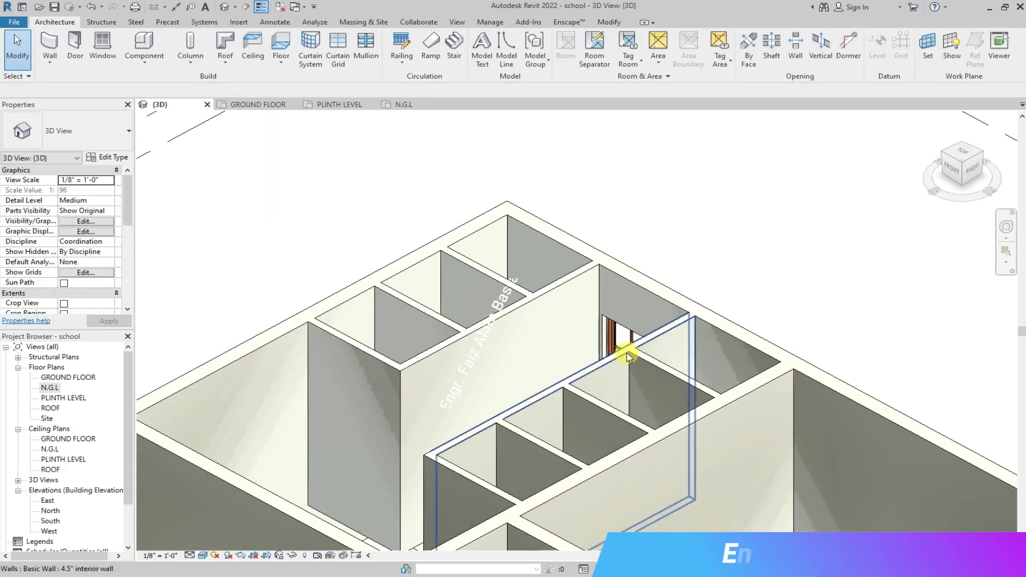
{"action": "scroll", "coordinate": [500, 350], "scroll_direction": "up", "scroll_amount": 5}
{"action": "scroll", "coordinate": [595, 202], "scroll_direction": "down", "scroll_amount": 5}
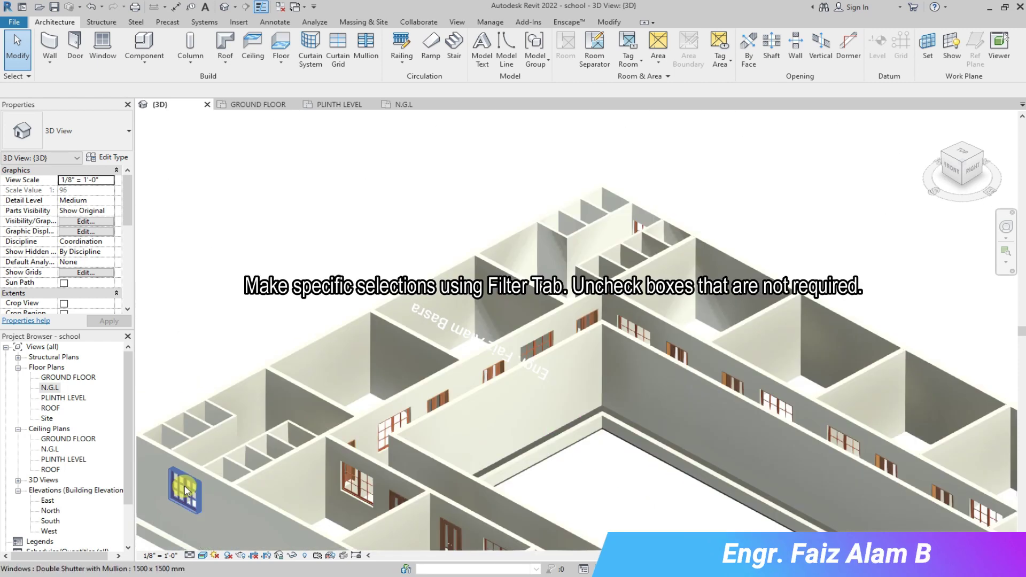
{"action": "scroll", "coordinate": [319, 432], "scroll_direction": "up", "scroll_amount": 5}
{"action": "scroll", "coordinate": [336, 357], "scroll_direction": "down", "scroll_amount": 2}
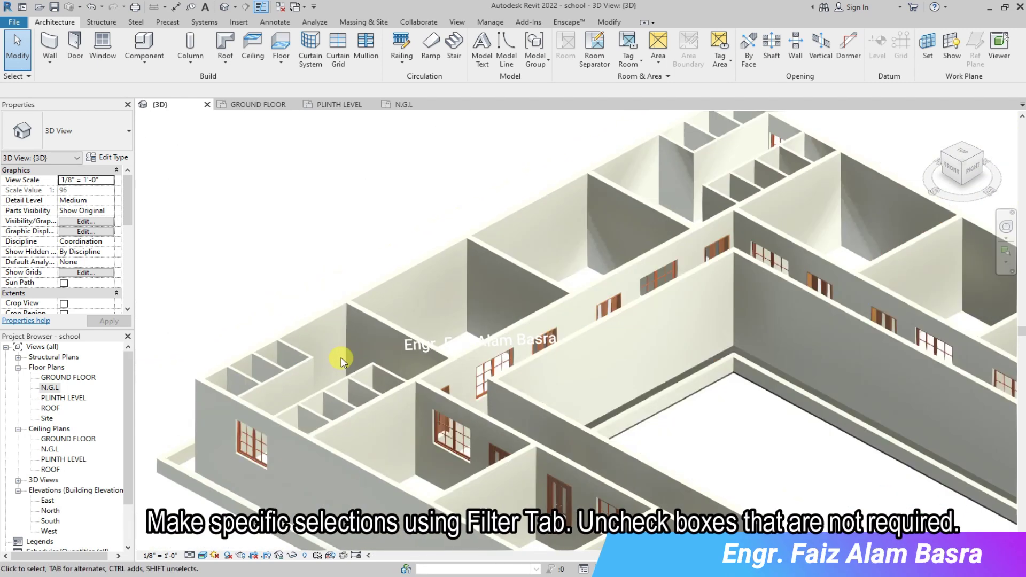
{"action": "scroll", "coordinate": [337, 364], "scroll_direction": "down", "scroll_amount": 2}
{"action": "scroll", "coordinate": [286, 355], "scroll_direction": "down", "scroll_amount": 3}
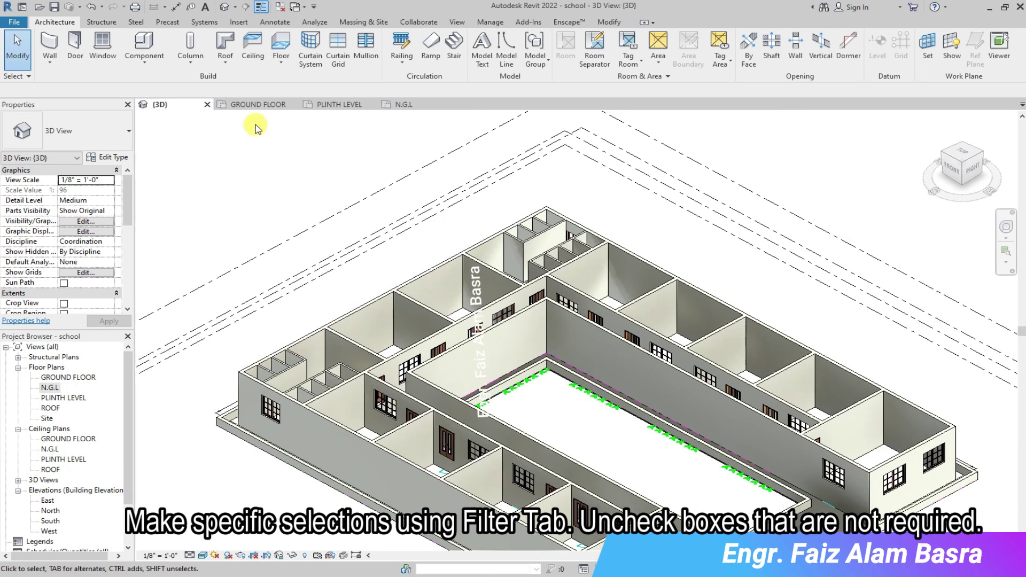
{"action": "left_click", "coordinate": [258, 105]}
- Filter the window out of the toilet selection and set the nine walls to 7' 0" high
{"action": "left_click_drag", "start_coordinate": [209, 266], "coordinate": [347, 419]}
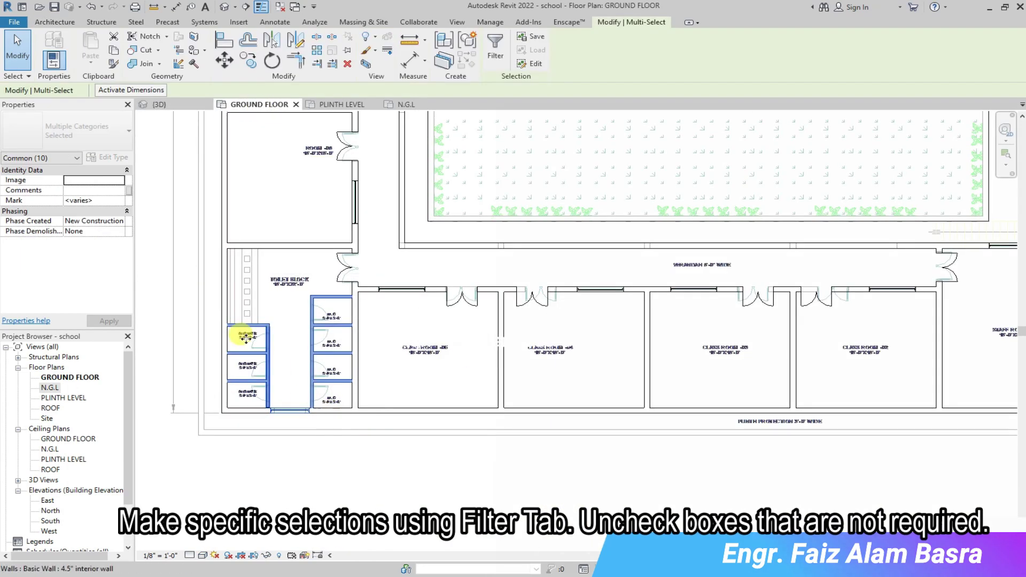
{"action": "left_click", "coordinate": [496, 49]}
{"action": "left_click", "coordinate": [405, 228]}
{"action": "left_click", "coordinate": [482, 377]}
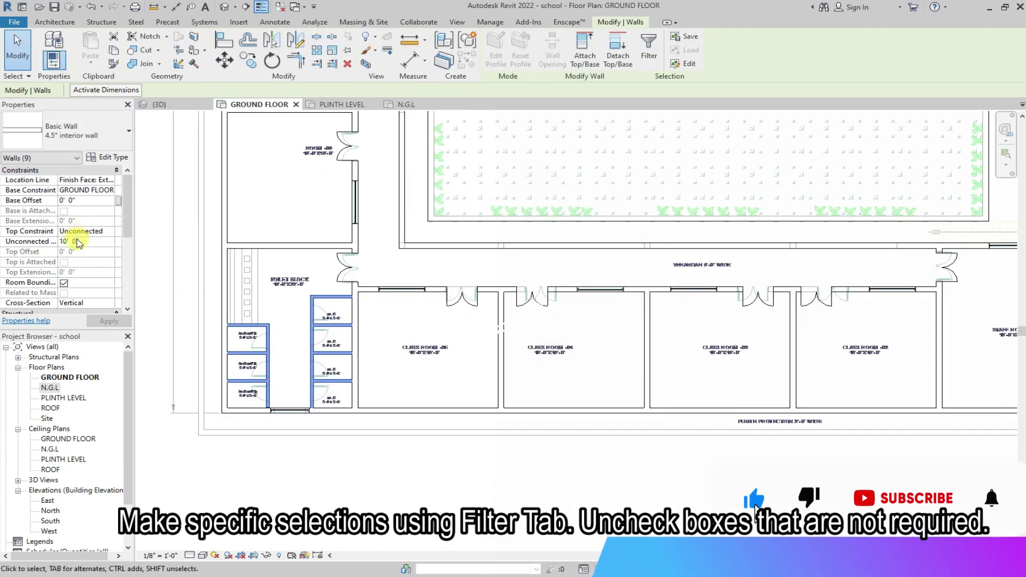
{"action": "type", "text": "7"}
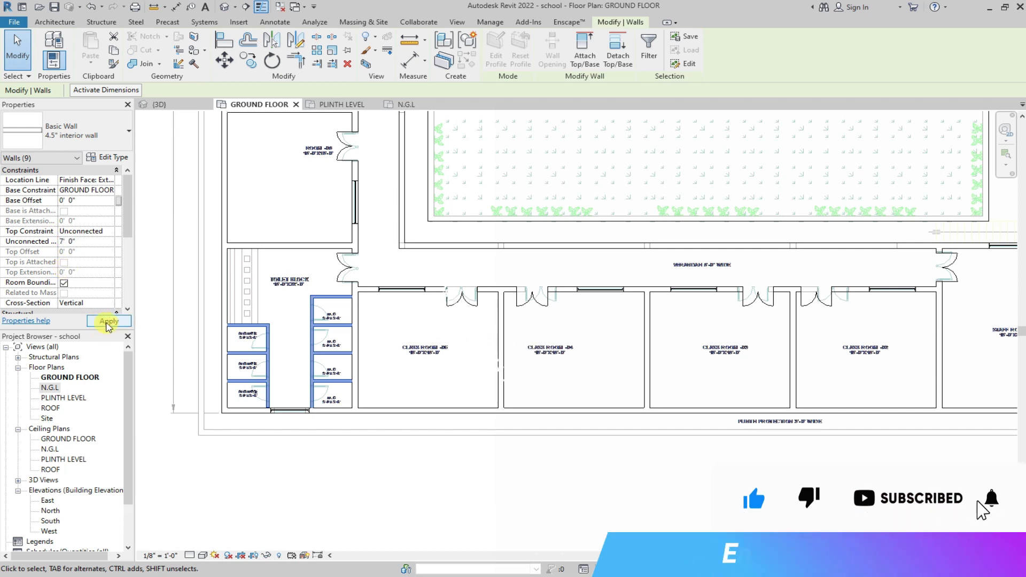
{"action": "scroll", "coordinate": [314, 259], "scroll_direction": "down", "scroll_amount": 3}
{"action": "scroll", "coordinate": [297, 173], "scroll_direction": "up", "scroll_amount": 3}
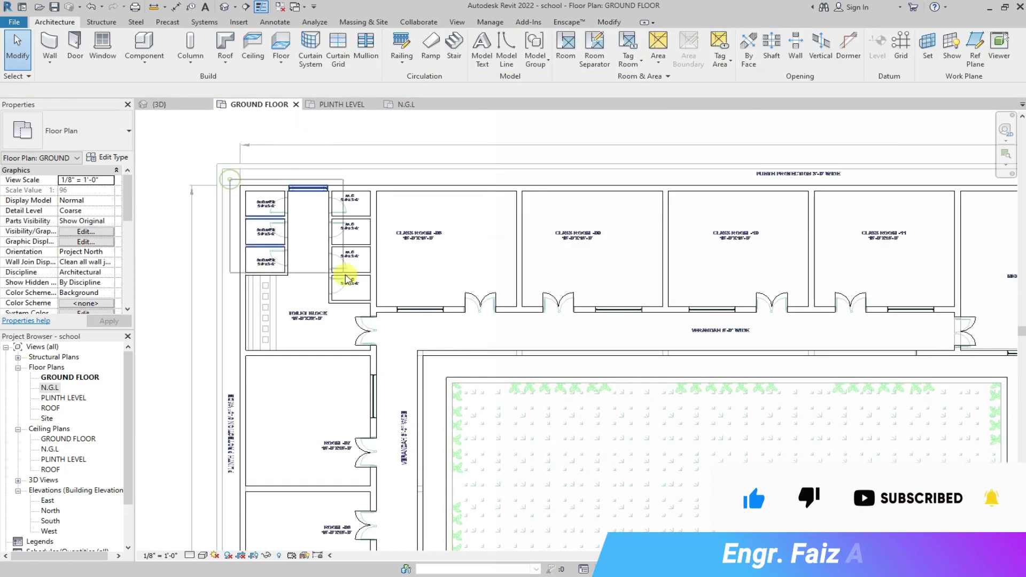
{"action": "left_click_drag", "start_coordinate": [231, 180], "coordinate": [377, 302]}
{"action": "left_click", "coordinate": [496, 49]}
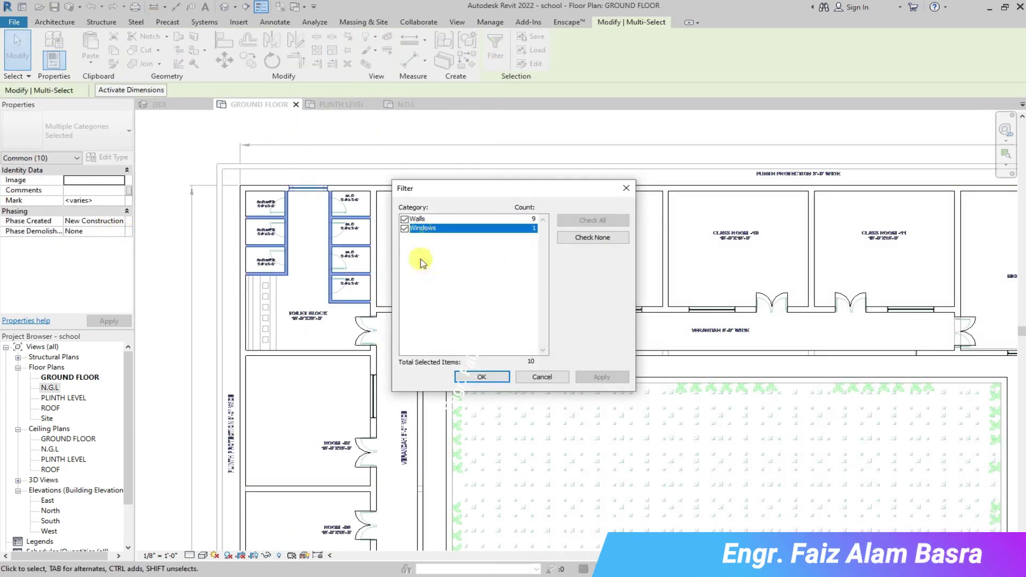
{"action": "left_click", "coordinate": [484, 378]}
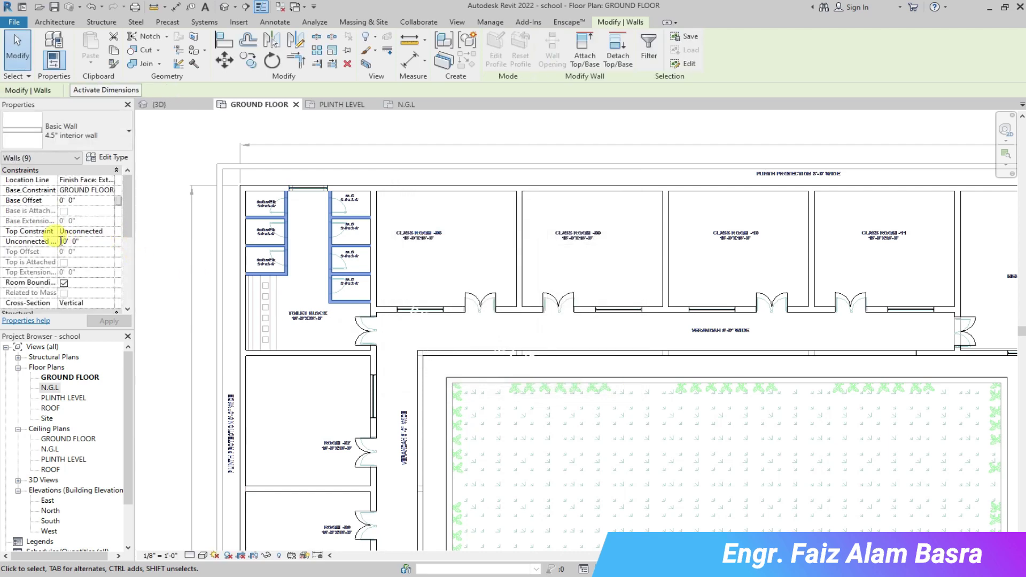
{"action": "type", "text": "7"}
- Inspect the 7' toilet partitions in {3D}, then reopen GROUND FLOOR
{"action": "left_click", "coordinate": [159, 104]}
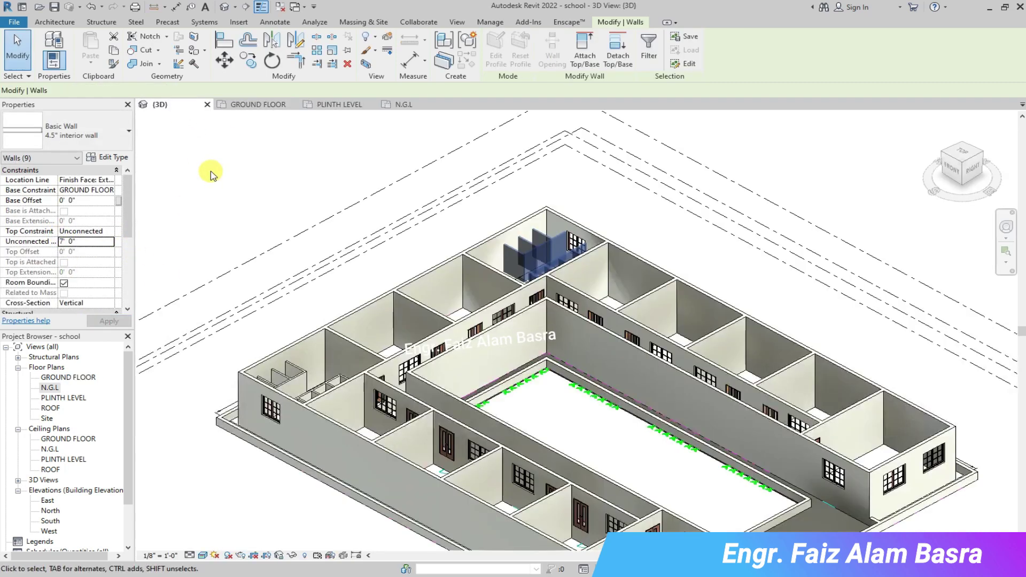
{"action": "key", "text": "Escape"}
{"action": "scroll", "coordinate": [521, 248], "scroll_direction": "up", "scroll_amount": 5}
{"action": "scroll", "coordinate": [521, 249], "scroll_direction": "up", "scroll_amount": 2}
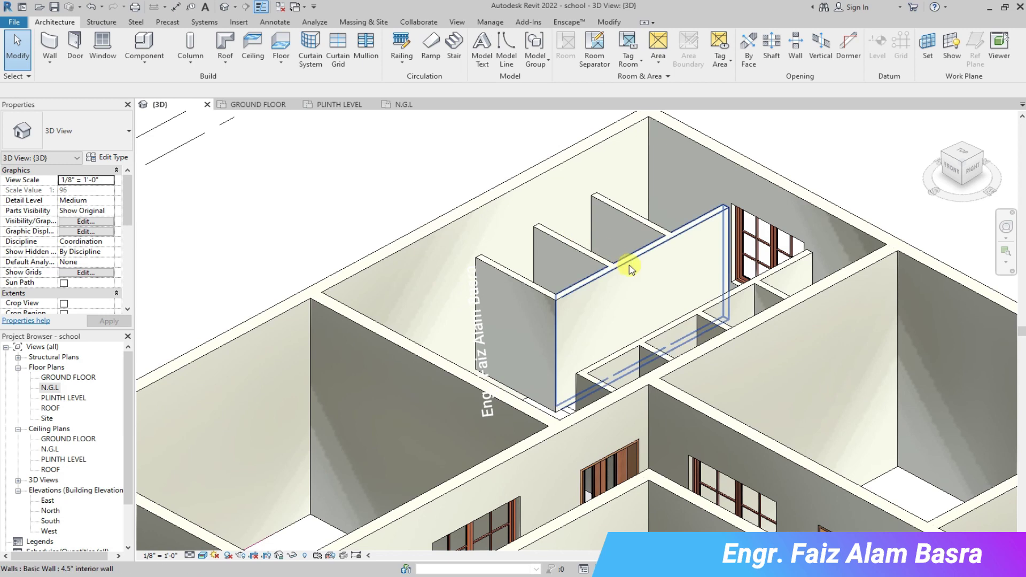
{"action": "scroll", "coordinate": [647, 235], "scroll_direction": "down", "scroll_amount": 4}
{"action": "scroll", "coordinate": [320, 424], "scroll_direction": "up", "scroll_amount": 1}
{"action": "scroll", "coordinate": [344, 425], "scroll_direction": "up", "scroll_amount": 2}
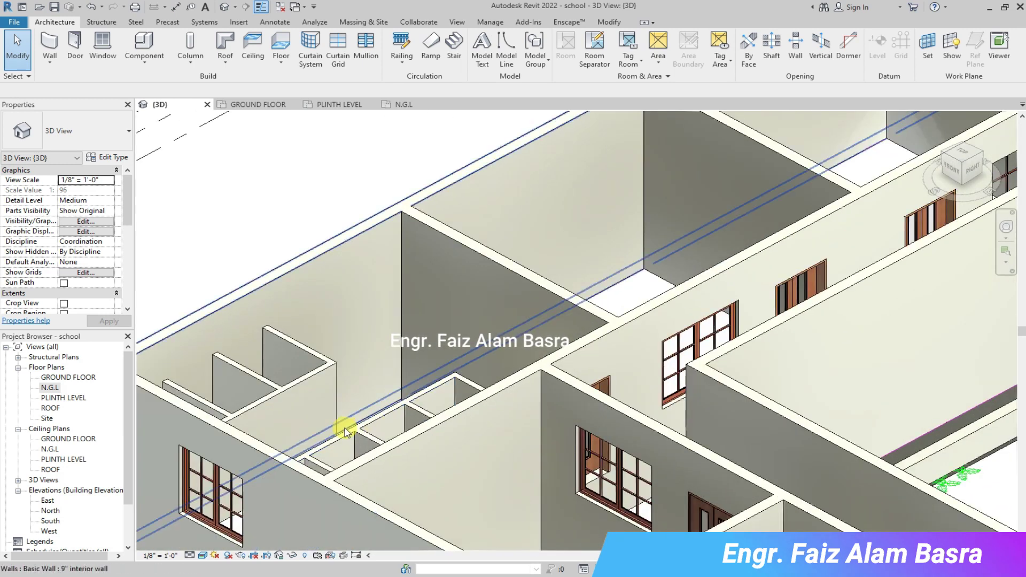
{"action": "scroll", "coordinate": [301, 269], "scroll_direction": "up", "scroll_amount": 2}
{"action": "scroll", "coordinate": [300, 269], "scroll_direction": "down", "scroll_amount": 5}
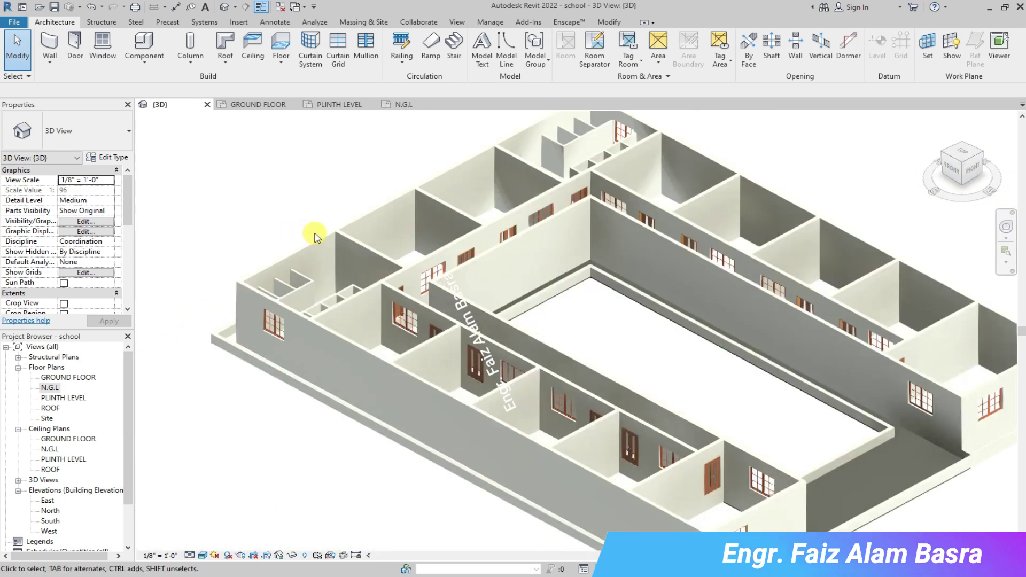
{"action": "scroll", "coordinate": [458, 256], "scroll_direction": "down", "scroll_amount": 2}
{"action": "left_click", "coordinate": [259, 104]}
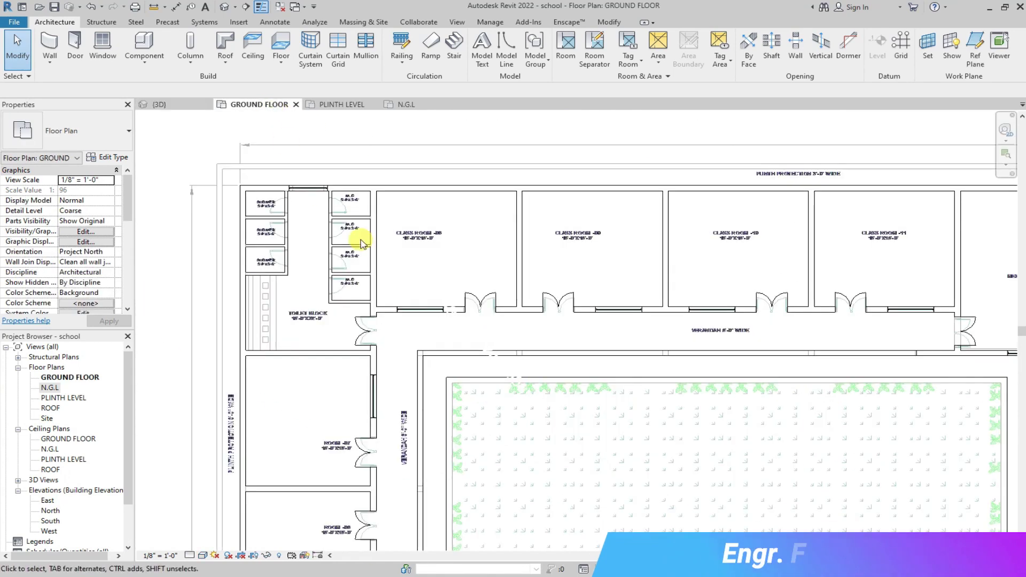
- Sketch a rectangular Generic - 12" floor around the upper classroom wing and verandah, then view it in {3D}
{"action": "left_click", "coordinate": [281, 48]}
{"action": "scroll", "coordinate": [367, 202], "scroll_direction": "up", "scroll_amount": 2}
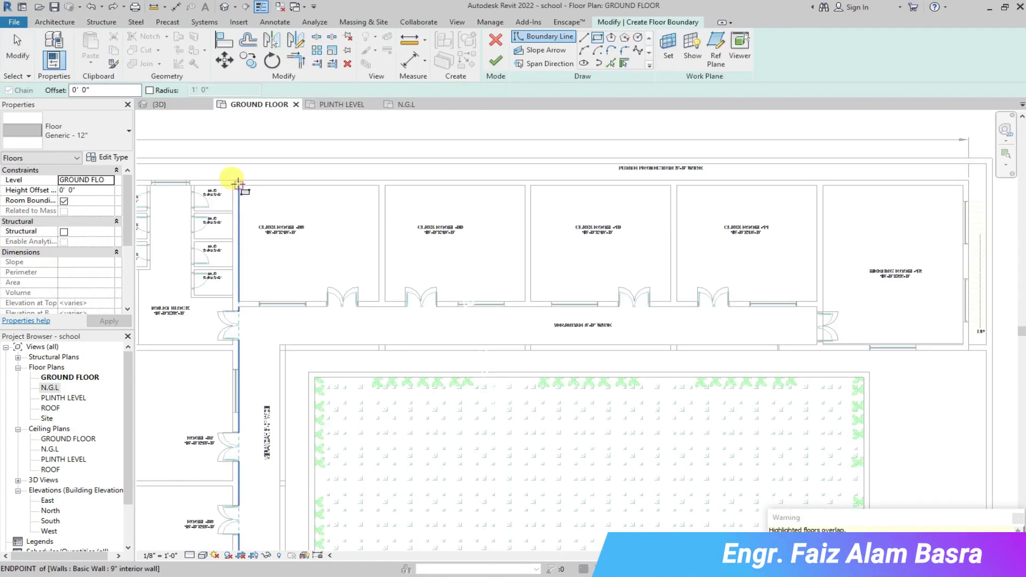
{"action": "left_click", "coordinate": [237, 184]}
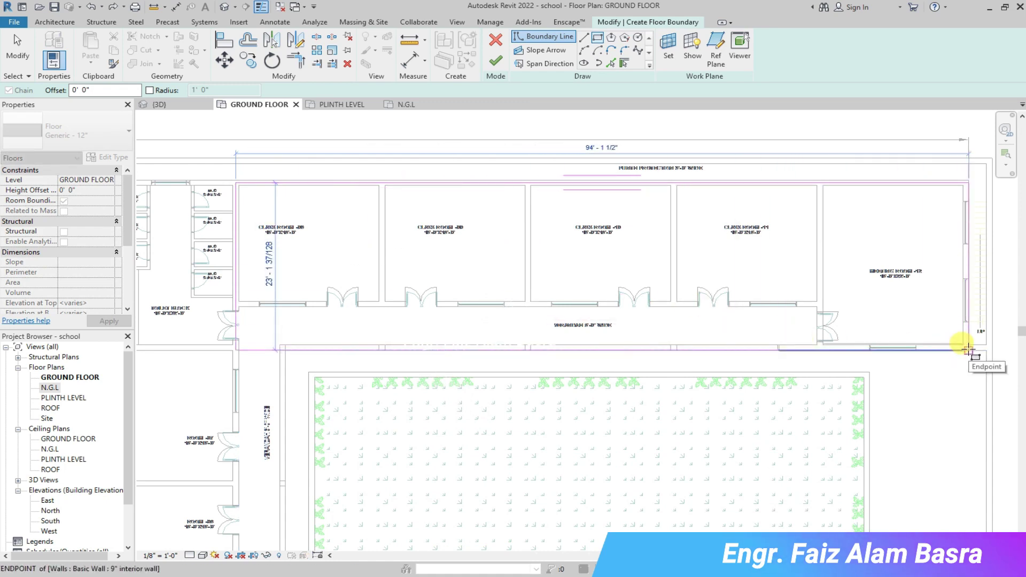
{"action": "scroll", "coordinate": [982, 369], "scroll_direction": "up", "scroll_amount": 2}
{"action": "left_click", "coordinate": [954, 345]}
{"action": "scroll", "coordinate": [770, 336], "scroll_direction": "down", "scroll_amount": 3}
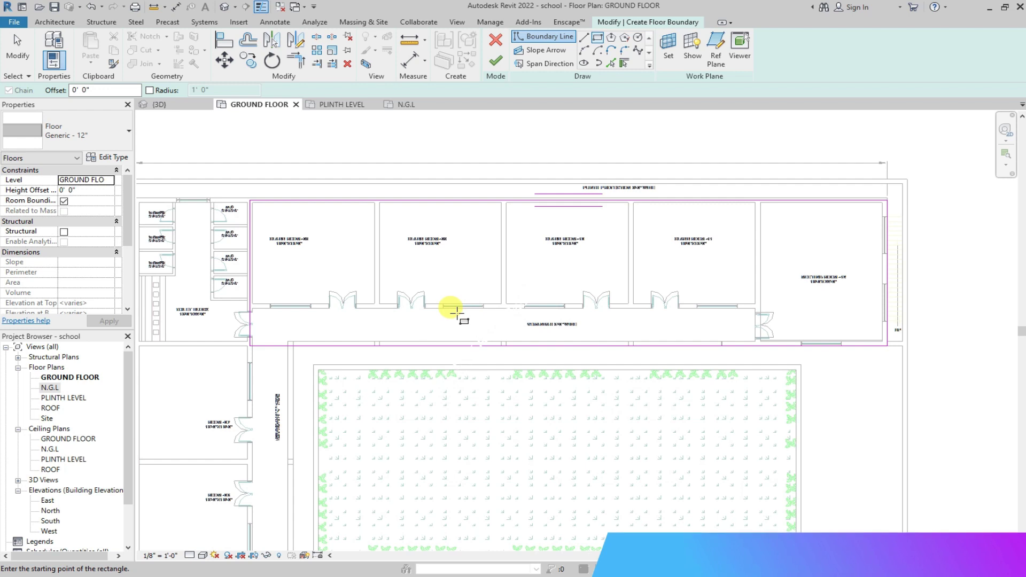
{"action": "left_click", "coordinate": [496, 61]}
{"action": "left_click", "coordinate": [181, 105]}
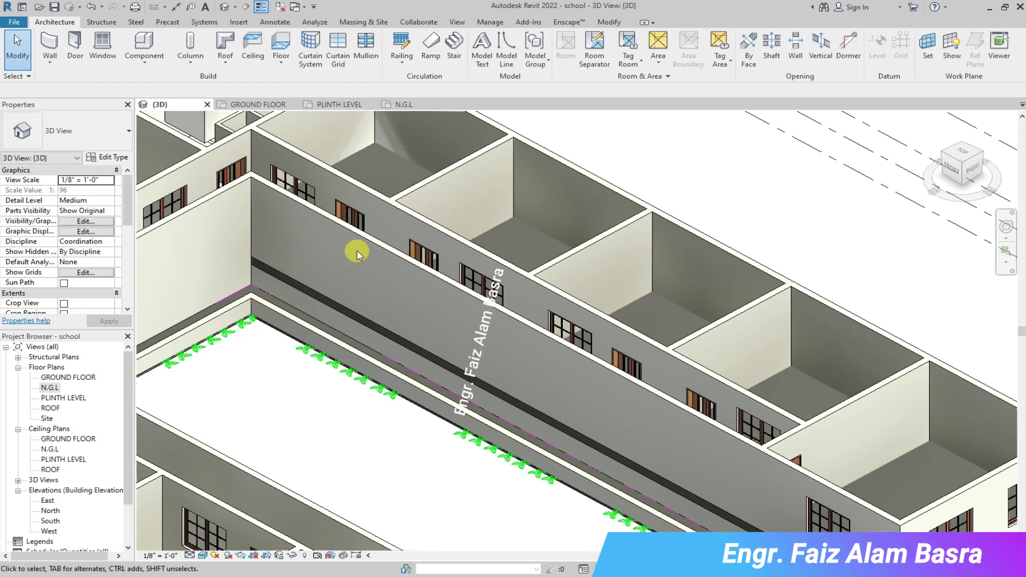
- Reopen the ground-floor slab's boundary sketch on the GROUND FLOOR plan
{"action": "left_click", "coordinate": [258, 104]}
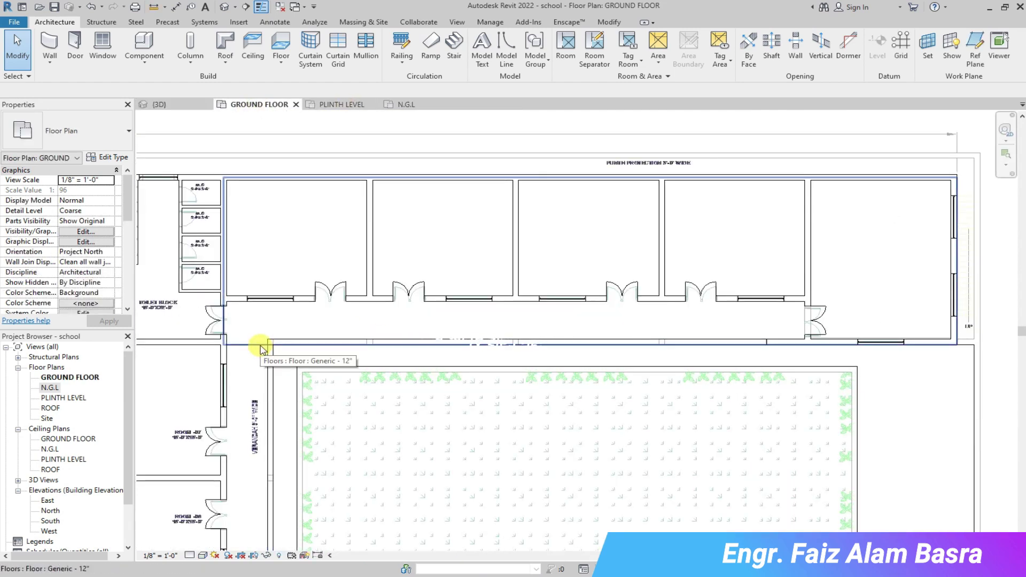
{"action": "left_click", "coordinate": [267, 349]}
{"action": "left_click", "coordinate": [532, 60]}
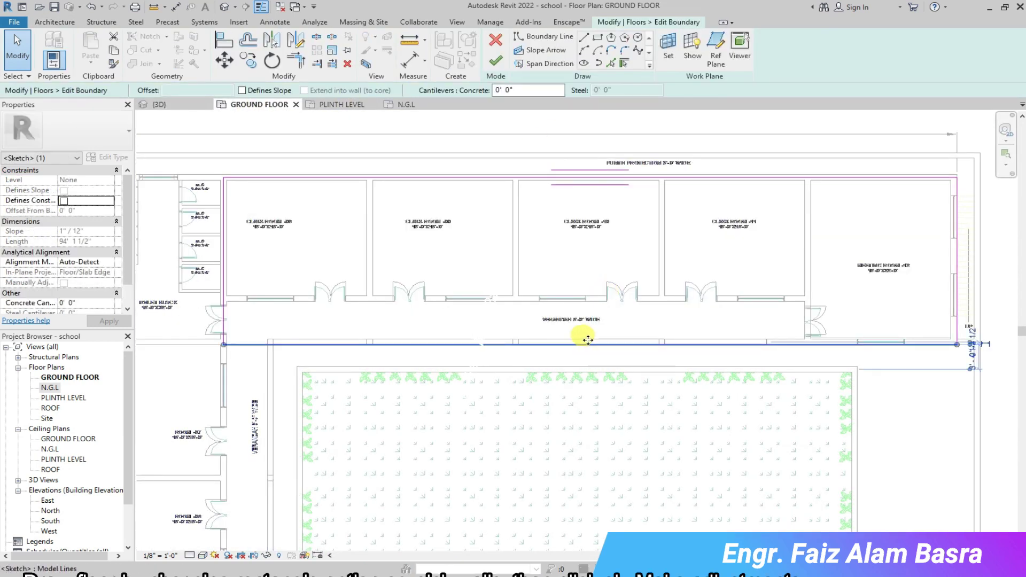
{"action": "scroll", "coordinate": [587, 340], "scroll_direction": "up", "scroll_amount": 2}
{"action": "scroll", "coordinate": [572, 340], "scroll_direction": "down", "scroll_amount": 3}
{"action": "scroll", "coordinate": [556, 340], "scroll_direction": "down", "scroll_amount": 1}
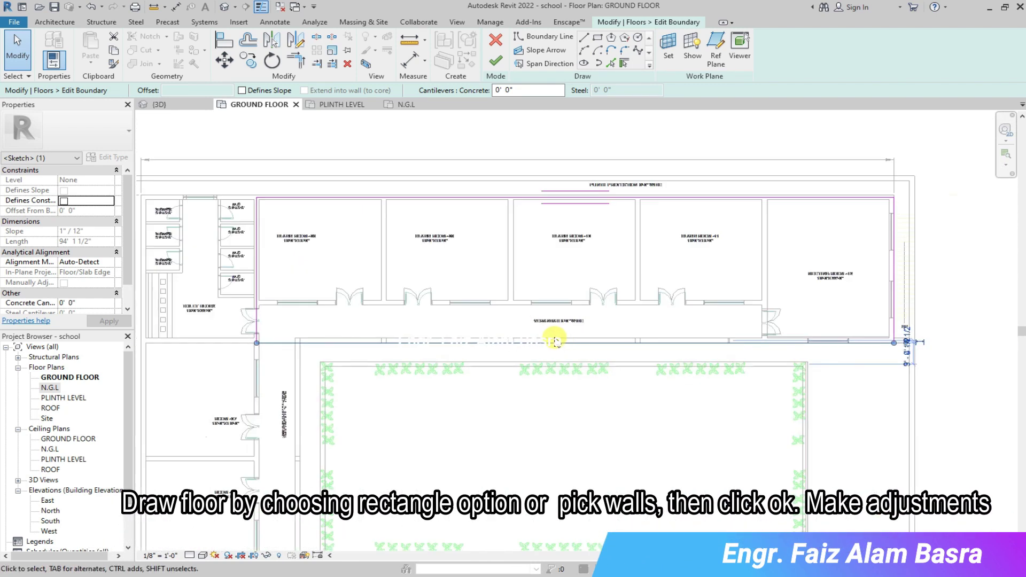
{"action": "scroll", "coordinate": [297, 341], "scroll_direction": "up", "scroll_amount": 2}
- Move the slab's bottom boundary line onto the verandah wall line
{"action": "key", "text": "m"}
{"action": "key", "text": "v"}
{"action": "left_click", "coordinate": [301, 341]}
{"action": "scroll", "coordinate": [301, 340], "scroll_direction": "up", "scroll_amount": 2}
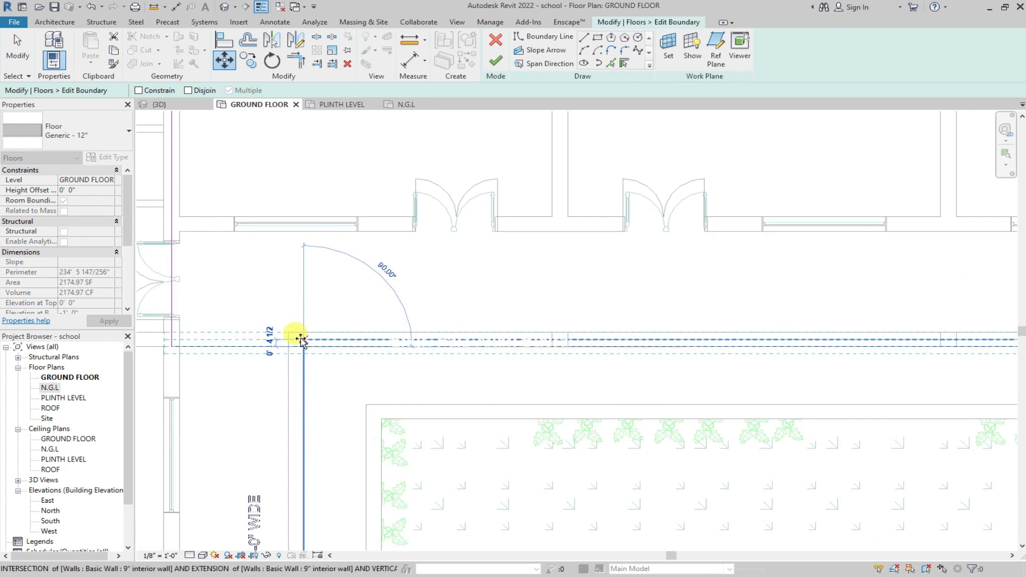
{"action": "left_click", "coordinate": [302, 341]}
{"action": "scroll", "coordinate": [315, 297], "scroll_direction": "down", "scroll_amount": 5}
{"action": "scroll", "coordinate": [624, 294], "scroll_direction": "up", "scroll_amount": 1}
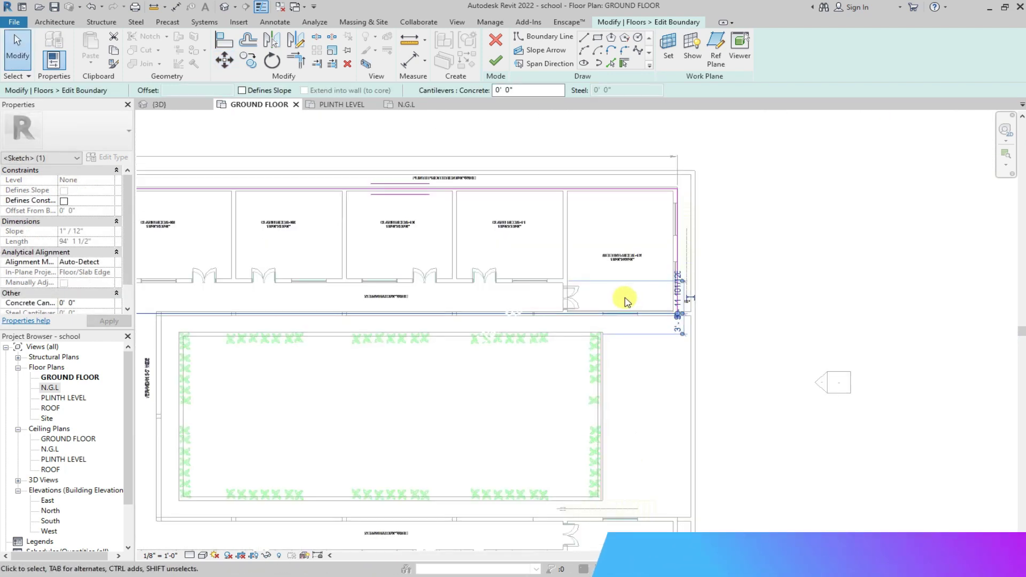
{"action": "scroll", "coordinate": [704, 299], "scroll_direction": "up", "scroll_amount": 1}
{"action": "scroll", "coordinate": [765, 321], "scroll_direction": "up", "scroll_amount": 1}
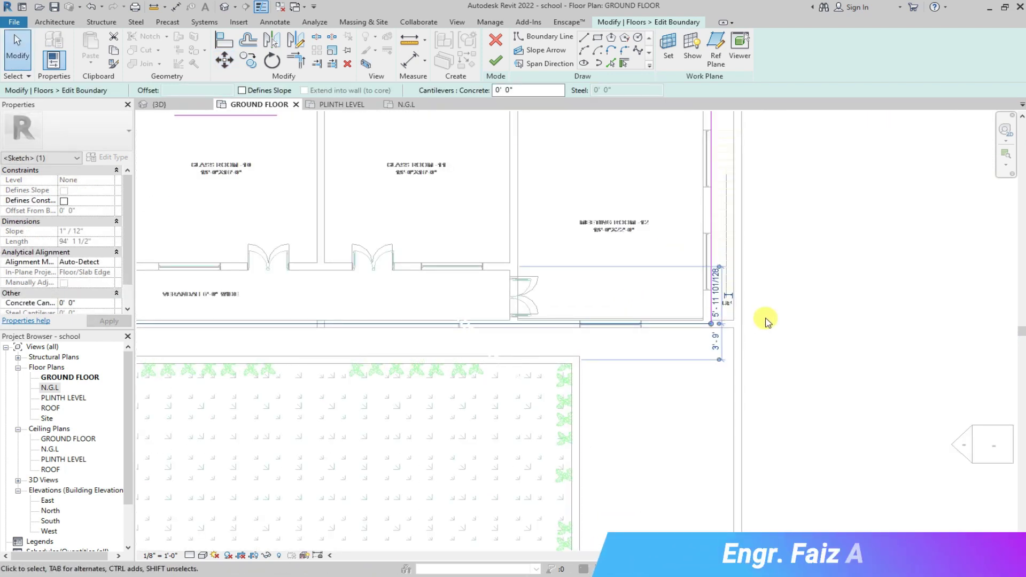
{"action": "scroll", "coordinate": [713, 322], "scroll_direction": "down", "scroll_amount": 2}
{"action": "scroll", "coordinate": [724, 339], "scroll_direction": "up", "scroll_amount": 1}
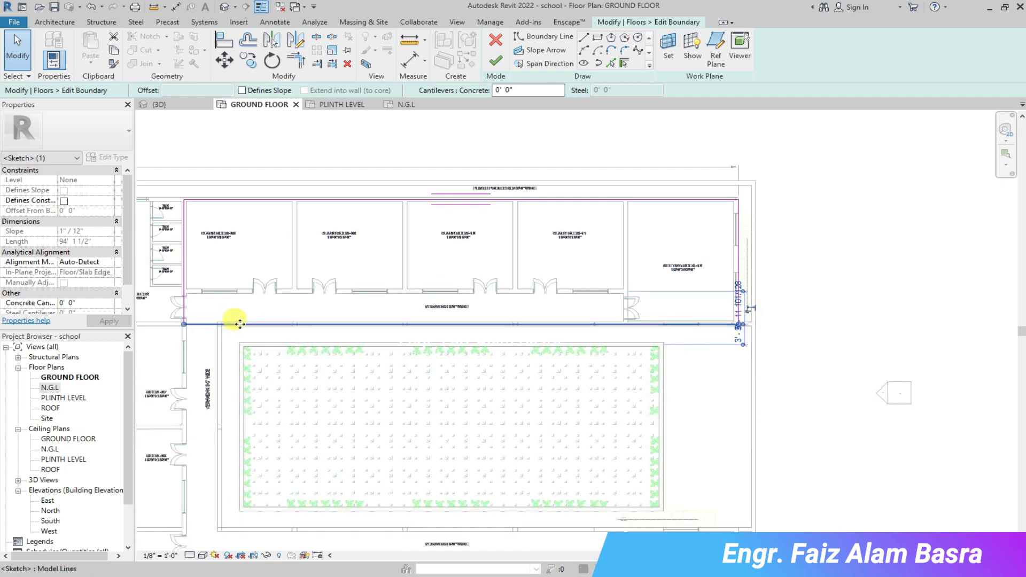
{"action": "left_click", "coordinate": [810, 328]}
{"action": "scroll", "coordinate": [419, 225], "scroll_direction": "down", "scroll_amount": 2}
{"action": "scroll", "coordinate": [350, 406], "scroll_direction": "up", "scroll_amount": 2}
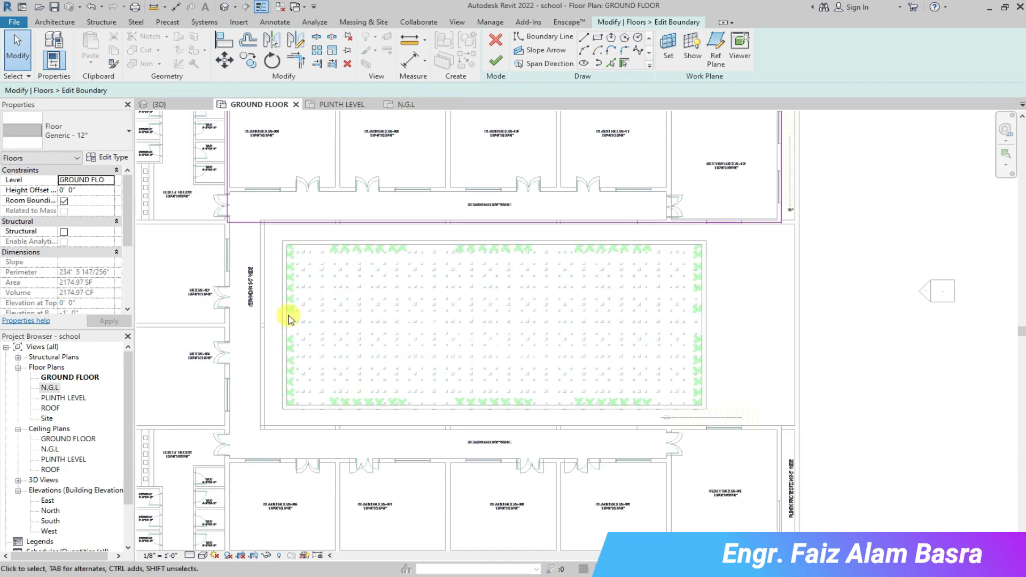
{"action": "scroll", "coordinate": [216, 467], "scroll_direction": "up", "scroll_amount": 1}
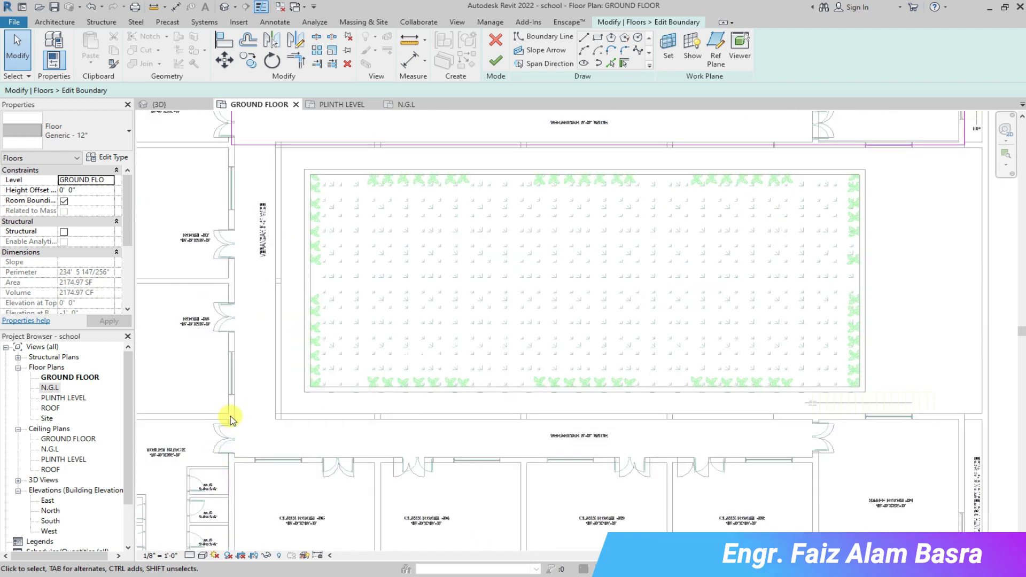
{"action": "scroll", "coordinate": [231, 420], "scroll_direction": "down", "scroll_amount": 1}
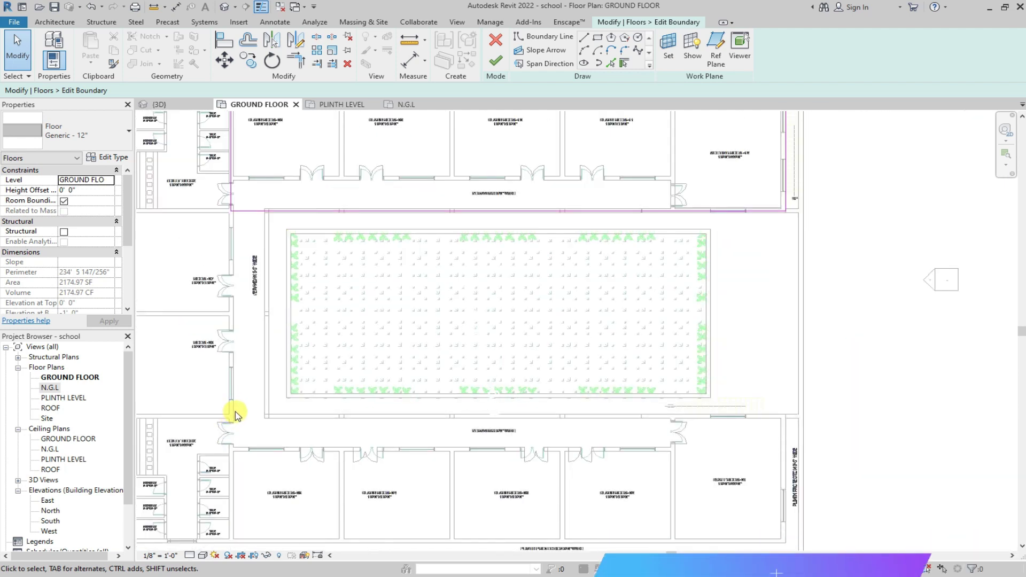
{"action": "scroll", "coordinate": [262, 136], "scroll_direction": "up", "scroll_amount": 1}
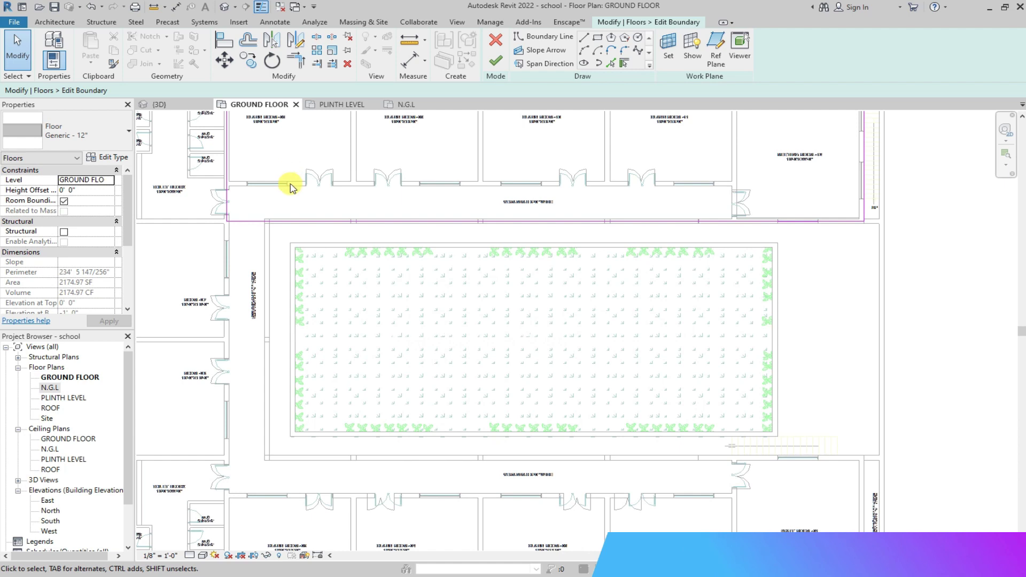
{"action": "scroll", "coordinate": [382, 314], "scroll_direction": "down", "scroll_amount": 1}
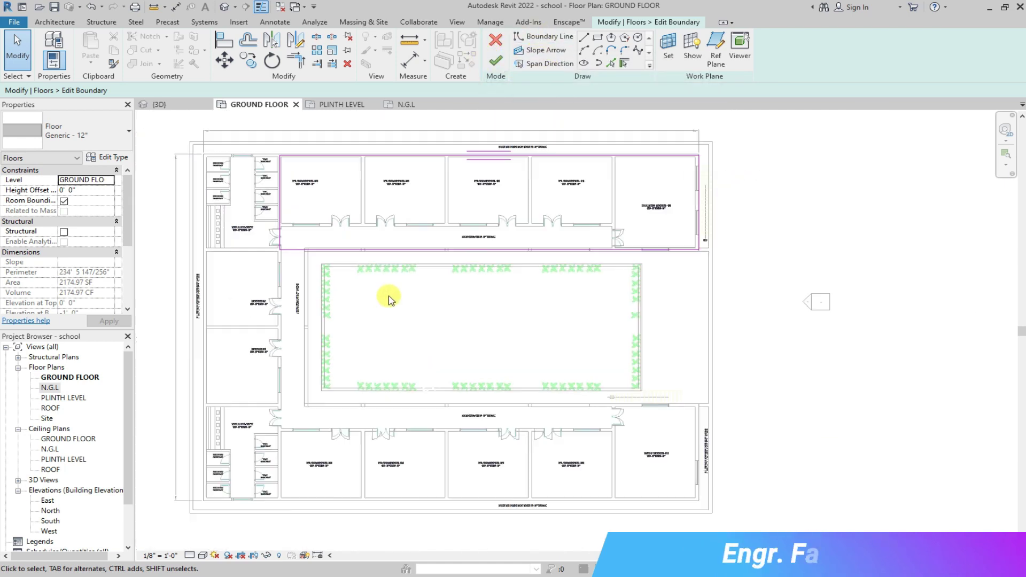
{"action": "scroll", "coordinate": [345, 203], "scroll_direction": "up", "scroll_amount": 1}
{"action": "left_click", "coordinate": [567, 38]}
{"action": "scroll", "coordinate": [289, 235], "scroll_direction": "up", "scroll_amount": 1}
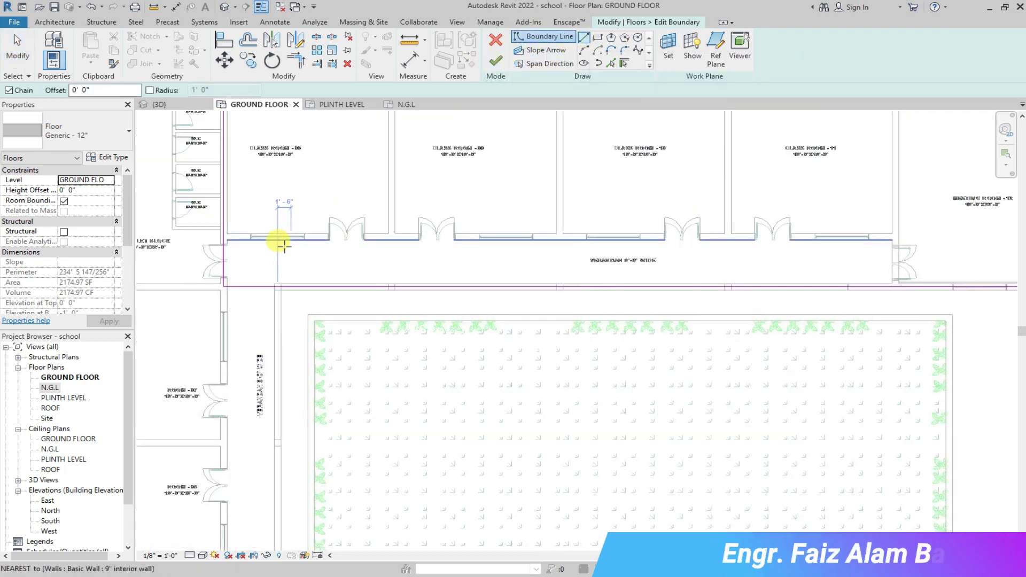
- Draw boundary lines from the left wall across the verandah to its lower right corner
{"action": "left_click", "coordinate": [225, 236]}
{"action": "scroll", "coordinate": [895, 235], "scroll_direction": "up", "scroll_amount": 1}
{"action": "left_click", "coordinate": [895, 235]}
{"action": "left_click", "coordinate": [896, 310]}
{"action": "right_click", "coordinate": [893, 313]}
{"action": "left_click", "coordinate": [919, 319]}
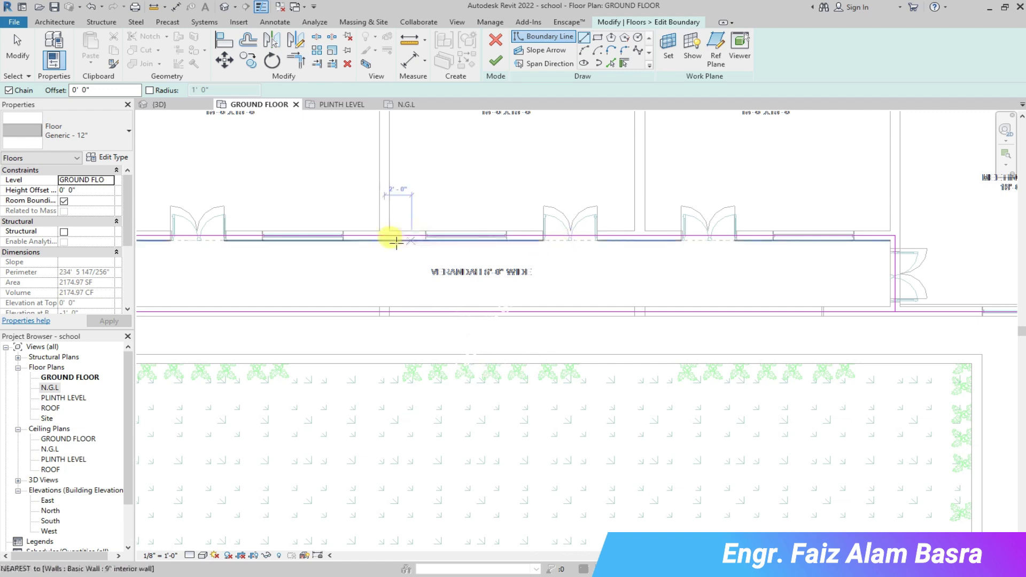
{"action": "scroll", "coordinate": [612, 268], "scroll_direction": "down", "scroll_amount": 2}
{"action": "scroll", "coordinate": [612, 271], "scroll_direction": "down", "scroll_amount": 1}
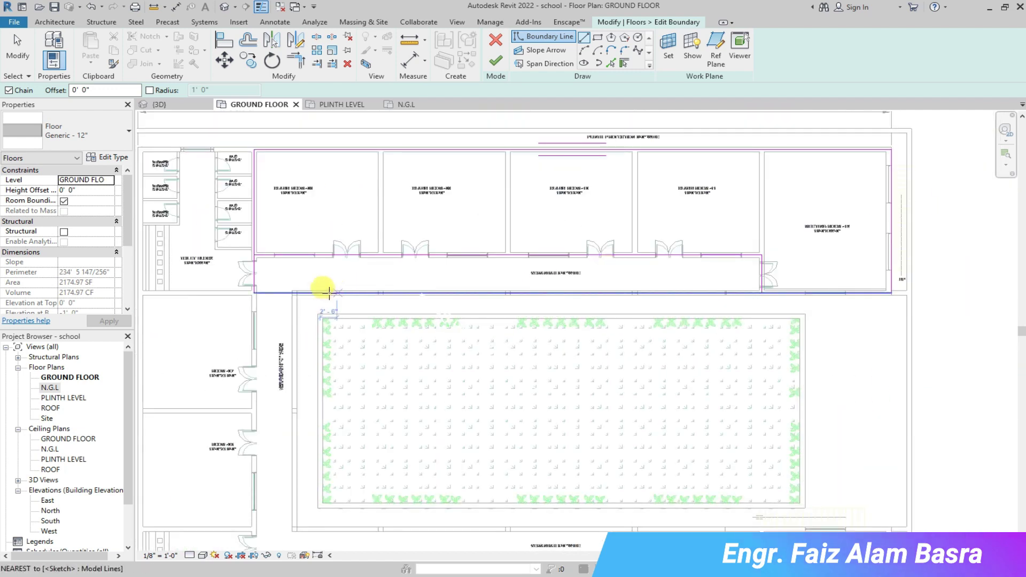
{"action": "scroll", "coordinate": [328, 304], "scroll_direction": "up", "scroll_amount": 1}
{"action": "key", "text": "Escape"}
{"action": "key", "text": "Escape"}
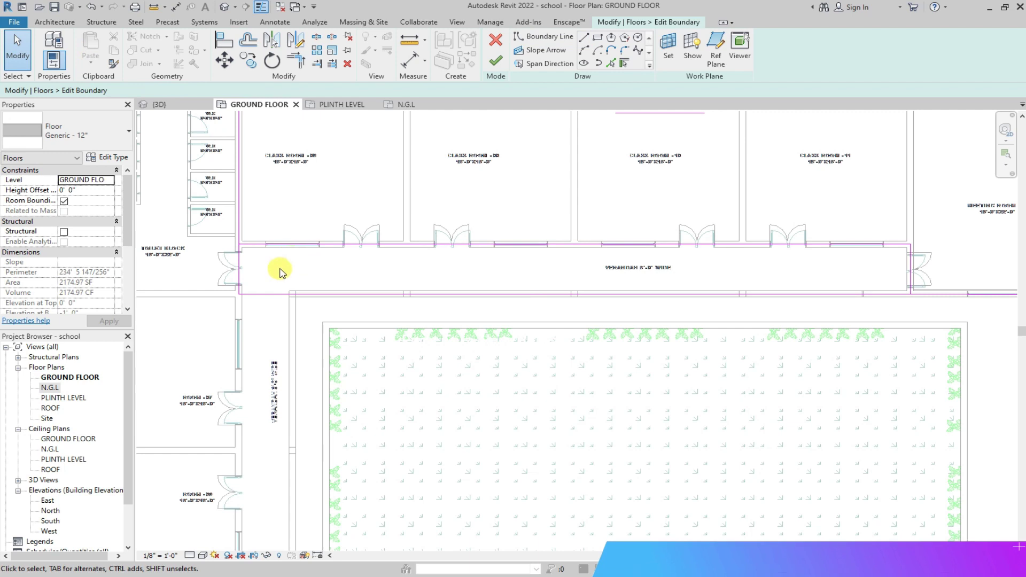
- Review the bottom boundary line and corners with Trim/Extend to Corner active
{"action": "left_click", "coordinate": [264, 294]}
{"action": "key", "text": "Escape"}
{"action": "scroll", "coordinate": [242, 266], "scroll_direction": "up", "scroll_amount": 2}
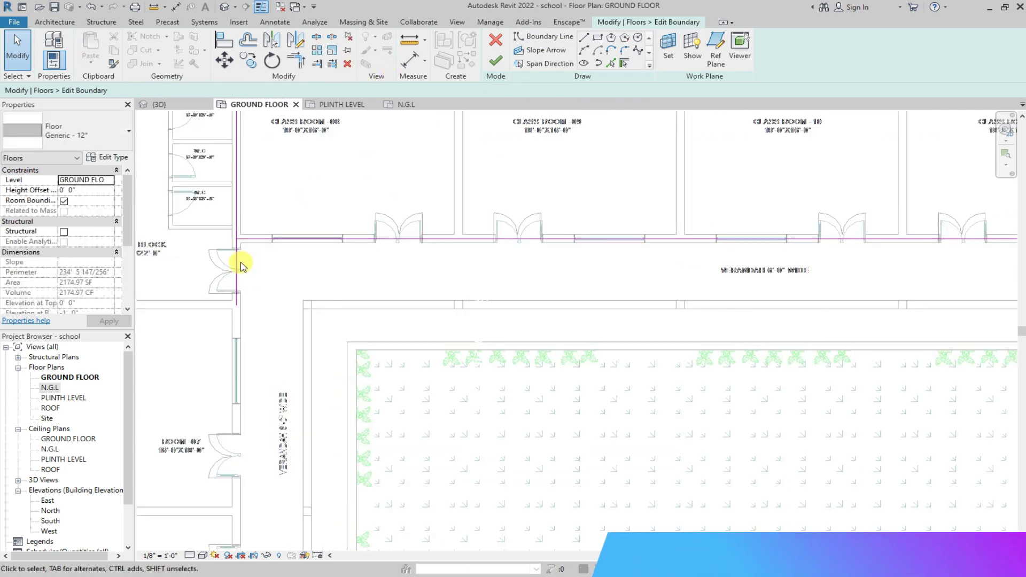
{"action": "left_click", "coordinate": [309, 70]}
{"action": "scroll", "coordinate": [238, 239], "scroll_direction": "up", "scroll_amount": 1}
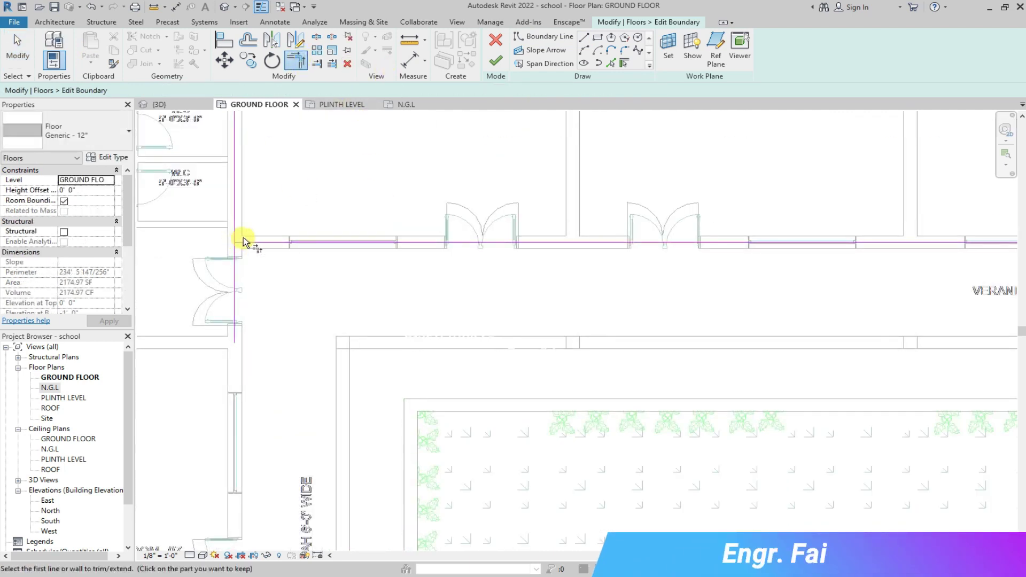
{"action": "scroll", "coordinate": [225, 267], "scroll_direction": "up", "scroll_amount": 1}
{"action": "scroll", "coordinate": [211, 302], "scroll_direction": "down", "scroll_amount": 2}
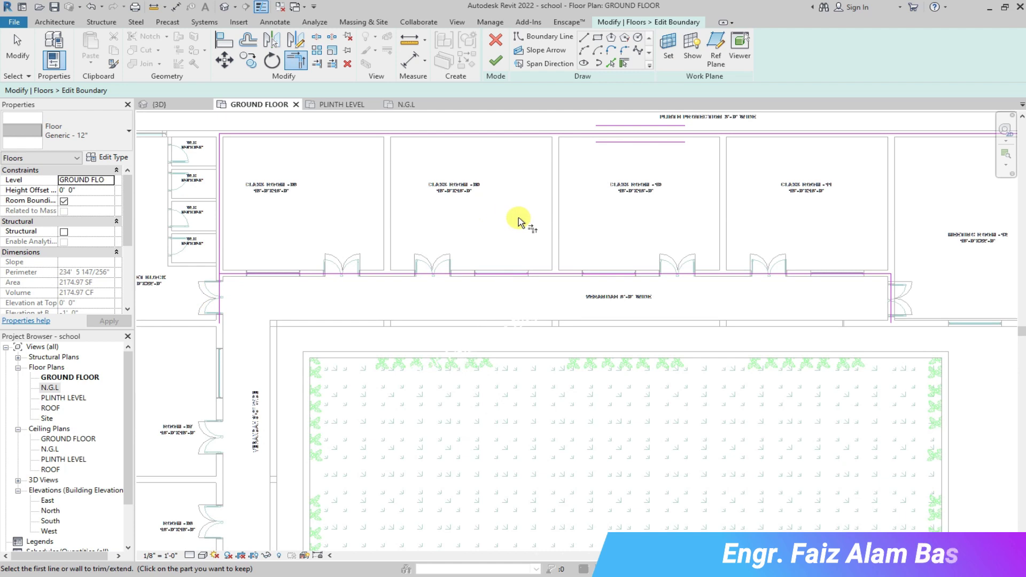
{"action": "scroll", "coordinate": [434, 233], "scroll_direction": "down", "scroll_amount": 2}
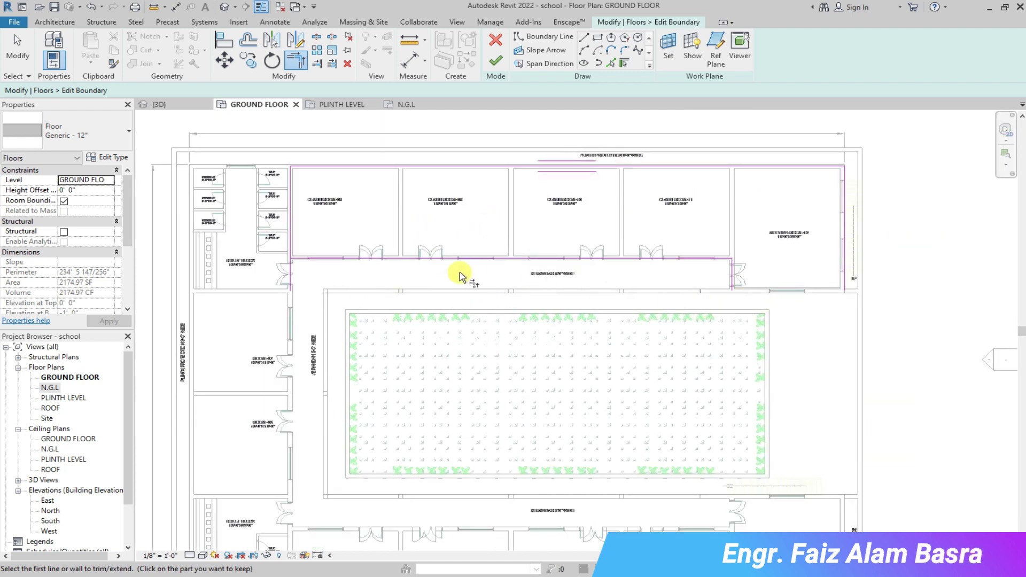
{"action": "scroll", "coordinate": [314, 255], "scroll_direction": "up", "scroll_amount": 1}
{"action": "scroll", "coordinate": [222, 259], "scroll_direction": "up", "scroll_amount": 1}
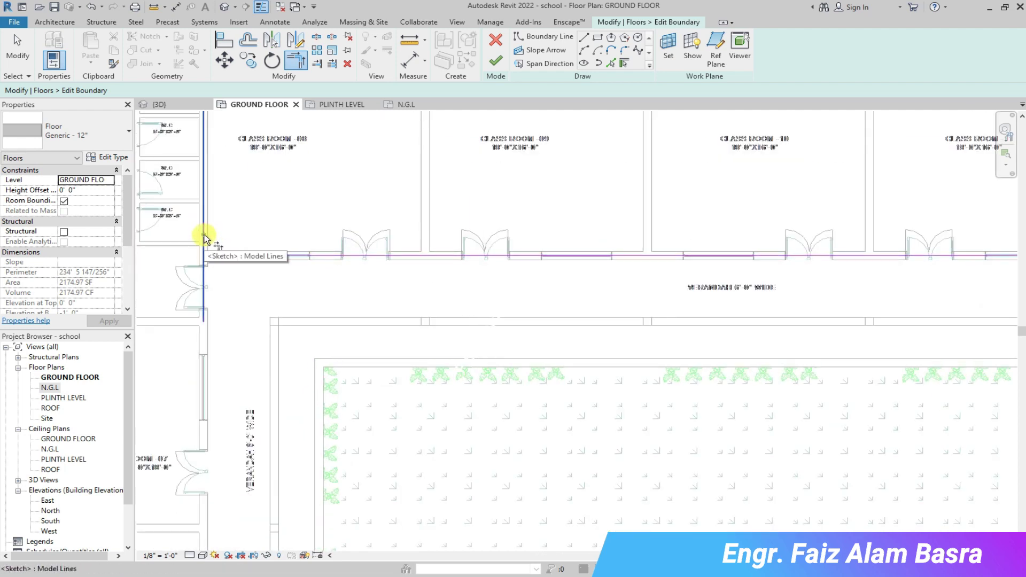
{"action": "scroll", "coordinate": [162, 275], "scroll_direction": "down", "scroll_amount": 2}
{"action": "scroll", "coordinate": [717, 293], "scroll_direction": "up", "scroll_amount": 2}
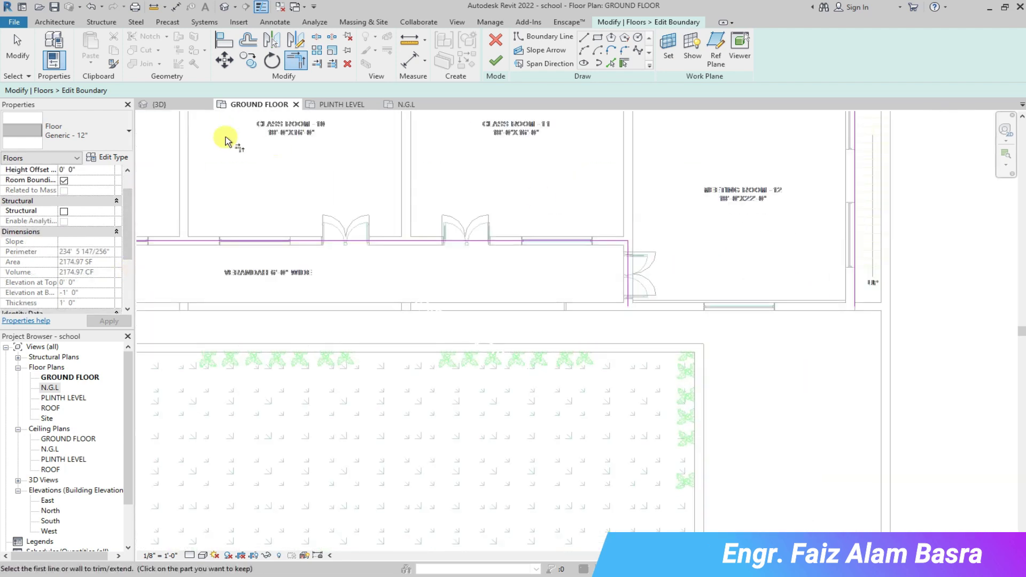
- Start a boundary line along the bottom wall, then cancel it
{"action": "left_click", "coordinate": [585, 42]}
{"action": "left_click", "coordinate": [689, 306]}
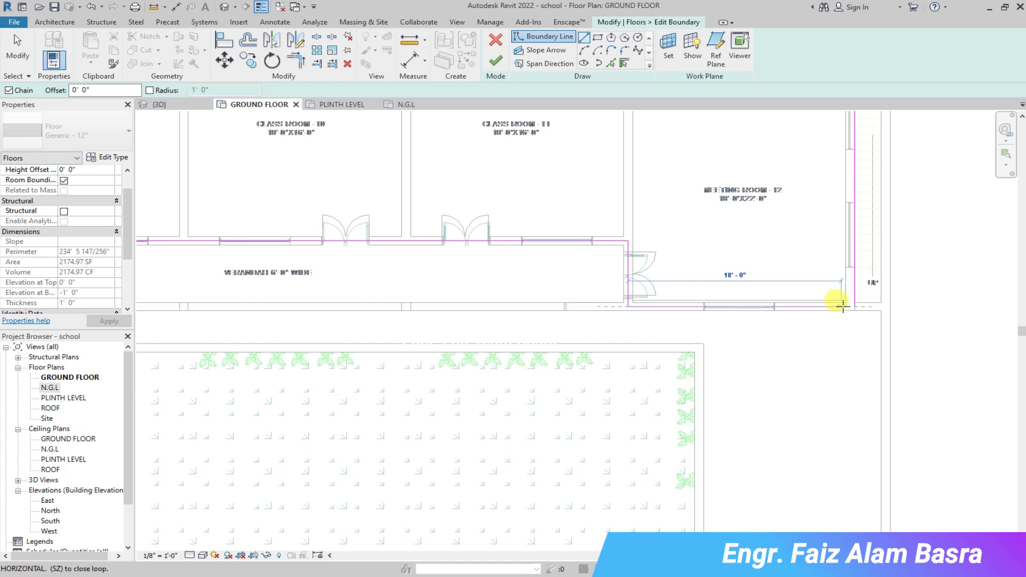
{"action": "right_click", "coordinate": [838, 316]}
{"action": "left_click", "coordinate": [866, 321]}
{"action": "scroll", "coordinate": [659, 291], "scroll_direction": "down", "scroll_amount": 2}
{"action": "scroll", "coordinate": [749, 218], "scroll_direction": "up", "scroll_amount": 2}
{"action": "scroll", "coordinate": [749, 130], "scroll_direction": "up", "scroll_amount": 1}
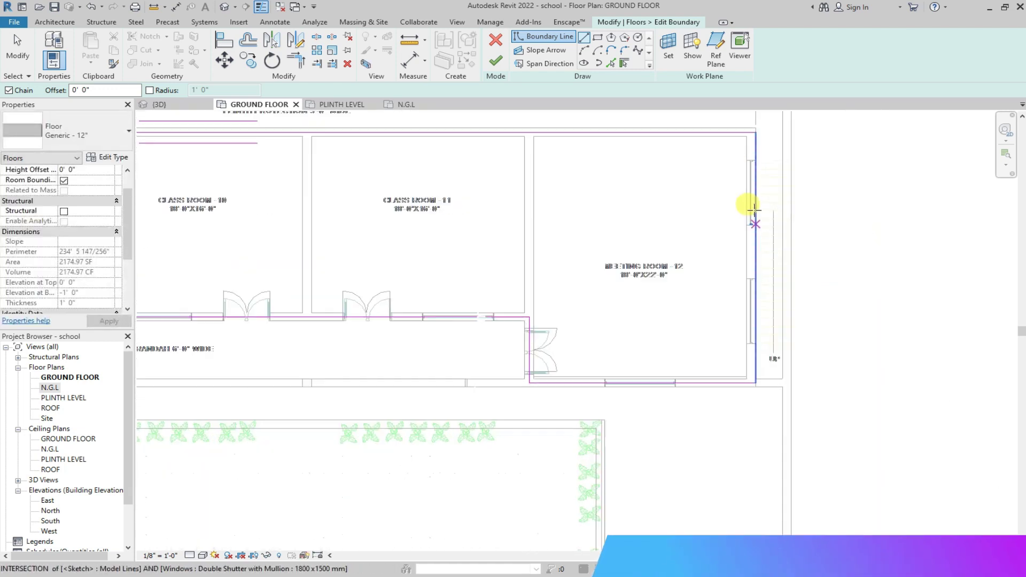
- Draw a vertical boundary line down Meeting Room 12's corner
{"action": "left_click", "coordinate": [749, 130]}
{"action": "scroll", "coordinate": [749, 130], "scroll_direction": "up", "scroll_amount": 1}
{"action": "left_click", "coordinate": [745, 380]}
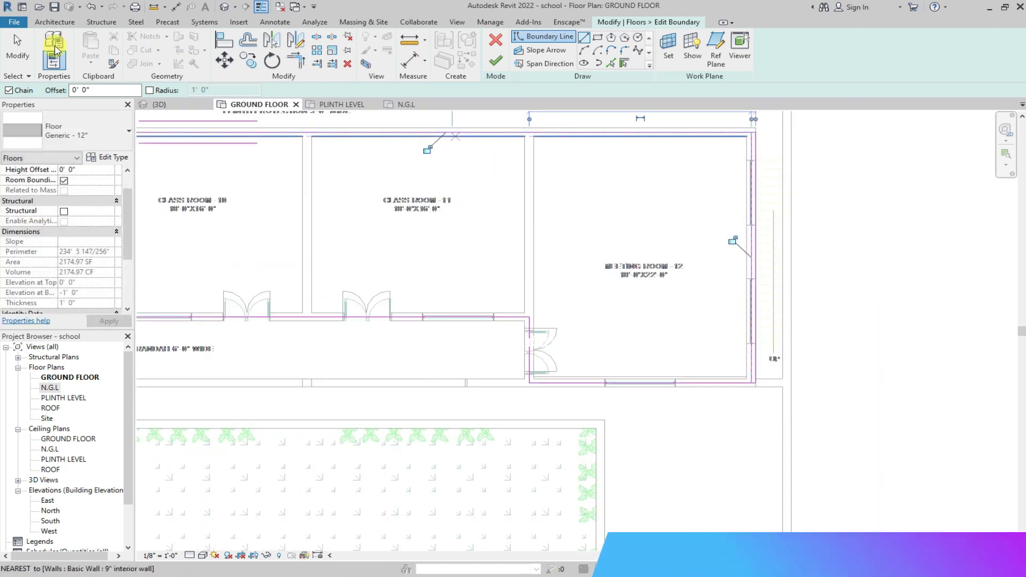
{"action": "left_click", "coordinate": [17, 51]}
{"action": "scroll", "coordinate": [750, 248], "scroll_direction": "up", "scroll_amount": 2}
{"action": "left_click", "coordinate": [761, 248]}
{"action": "key", "text": "Escape"}
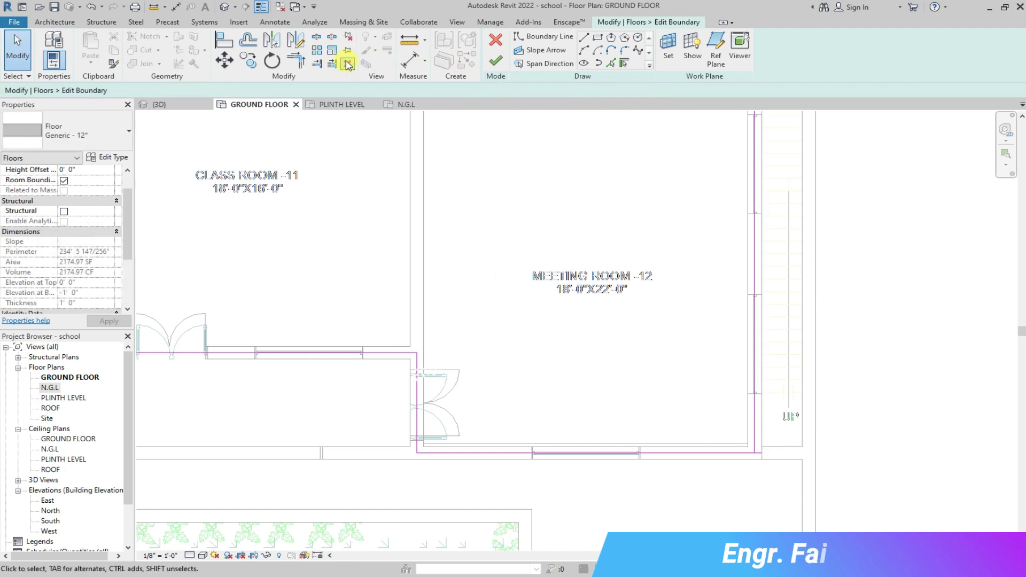
{"action": "scroll", "coordinate": [755, 264], "scroll_direction": "down", "scroll_amount": 3}
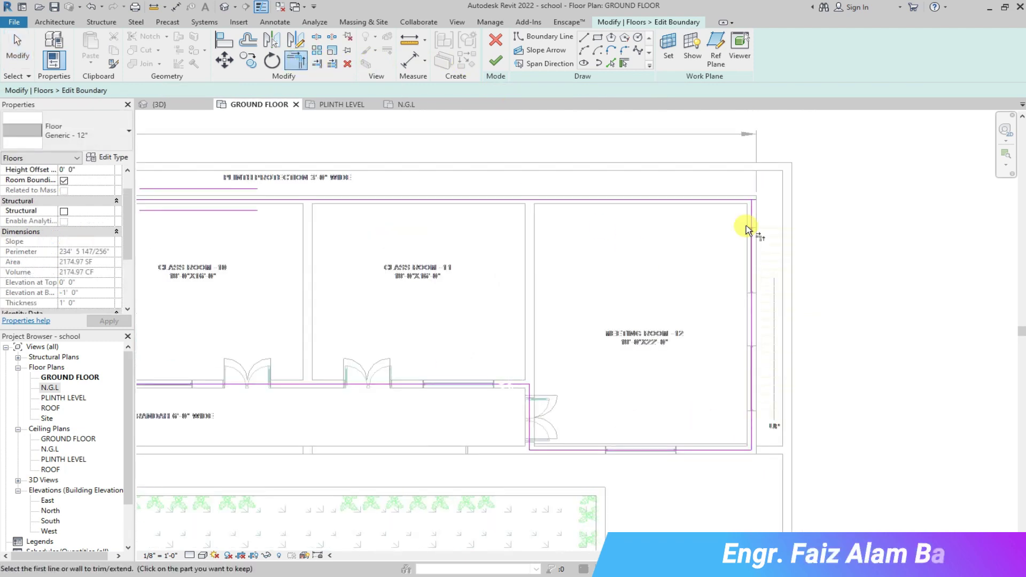
{"action": "scroll", "coordinate": [857, 239], "scroll_direction": "down", "scroll_amount": 2}
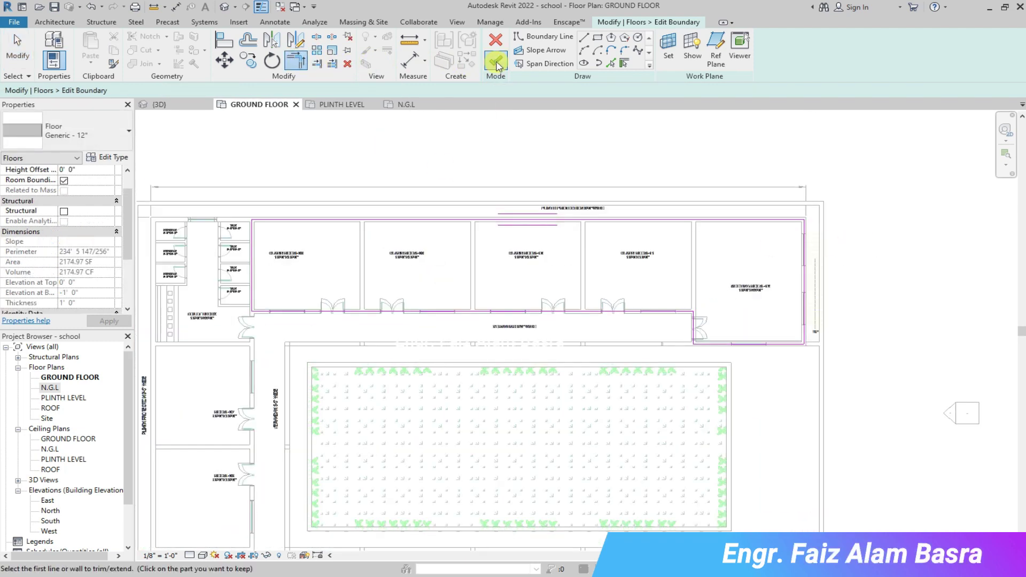
{"action": "left_click", "coordinate": [496, 60]}
{"action": "scroll", "coordinate": [524, 280], "scroll_direction": "down", "scroll_amount": 3}
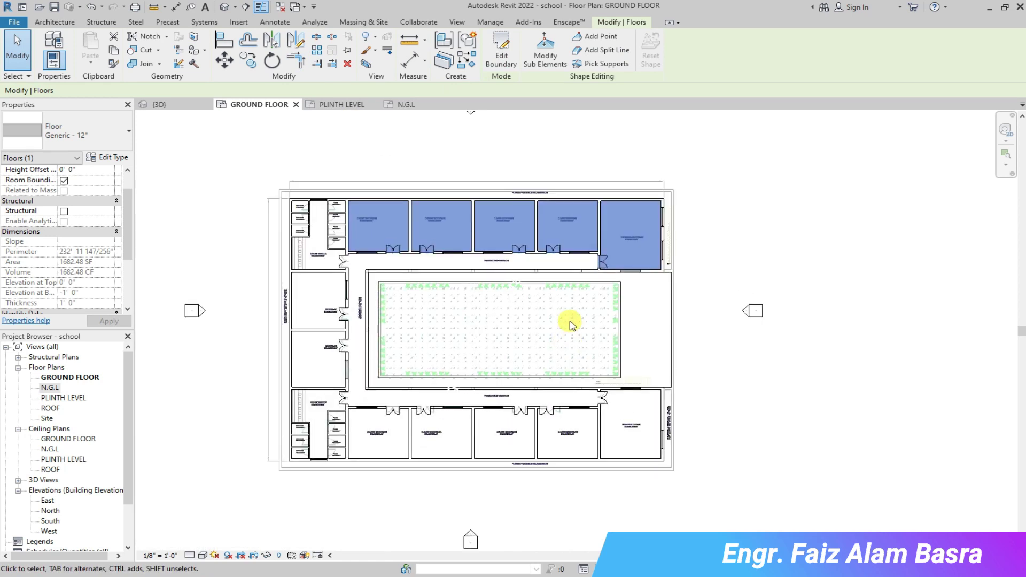
{"action": "scroll", "coordinate": [571, 325], "scroll_direction": "up", "scroll_amount": 2}
{"action": "left_click", "coordinate": [274, 41]}
{"action": "scroll", "coordinate": [303, 337], "scroll_direction": "up", "scroll_amount": 2}
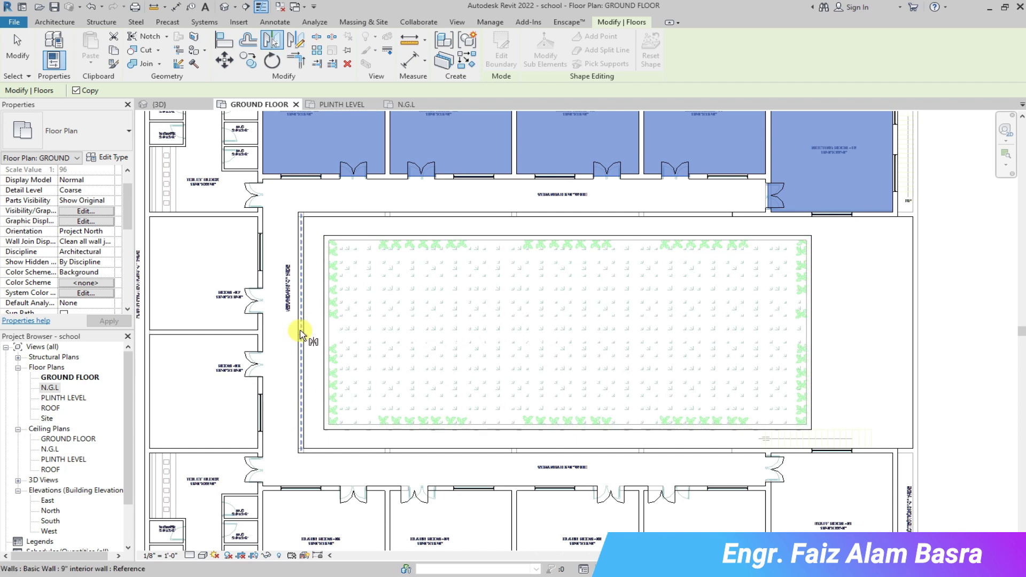
{"action": "left_click", "coordinate": [251, 335]}
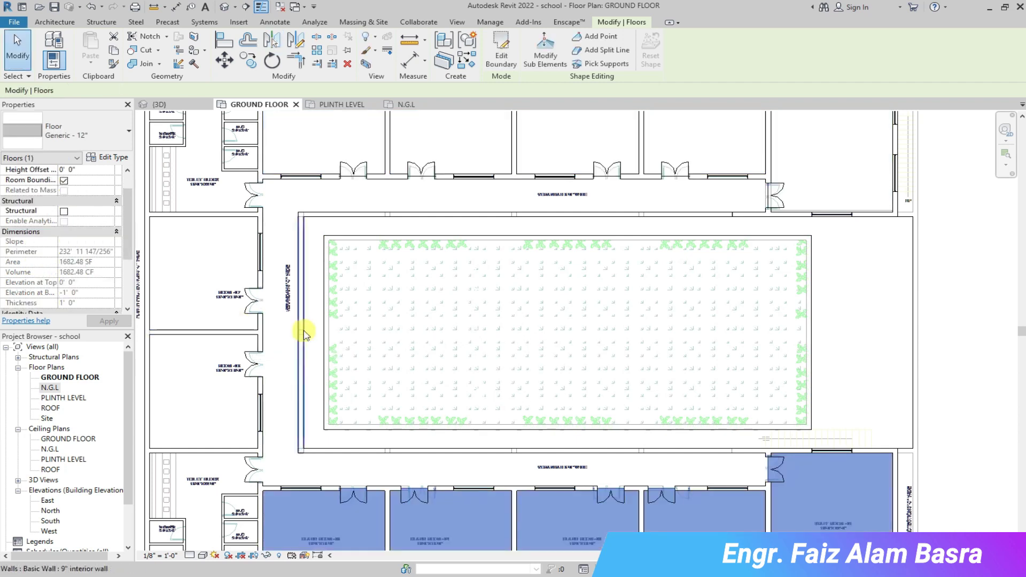
{"action": "scroll", "coordinate": [318, 328], "scroll_direction": "down", "scroll_amount": 2}
{"action": "scroll", "coordinate": [319, 327], "scroll_direction": "up", "scroll_amount": 2}
{"action": "key", "text": "Escape"}
{"action": "scroll", "coordinate": [286, 226], "scroll_direction": "down", "scroll_amount": 1}
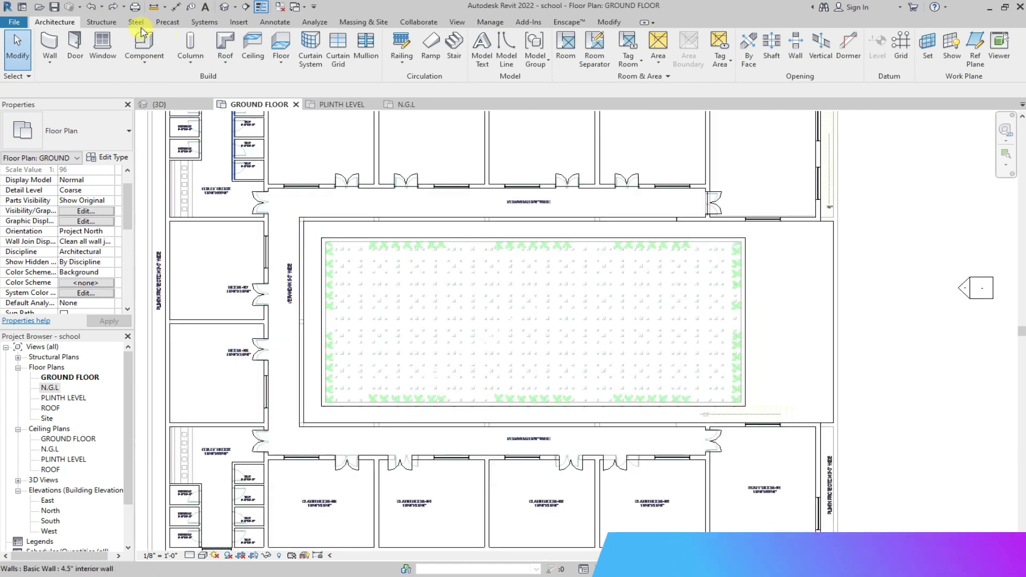
{"action": "left_click", "coordinate": [92, 9]}
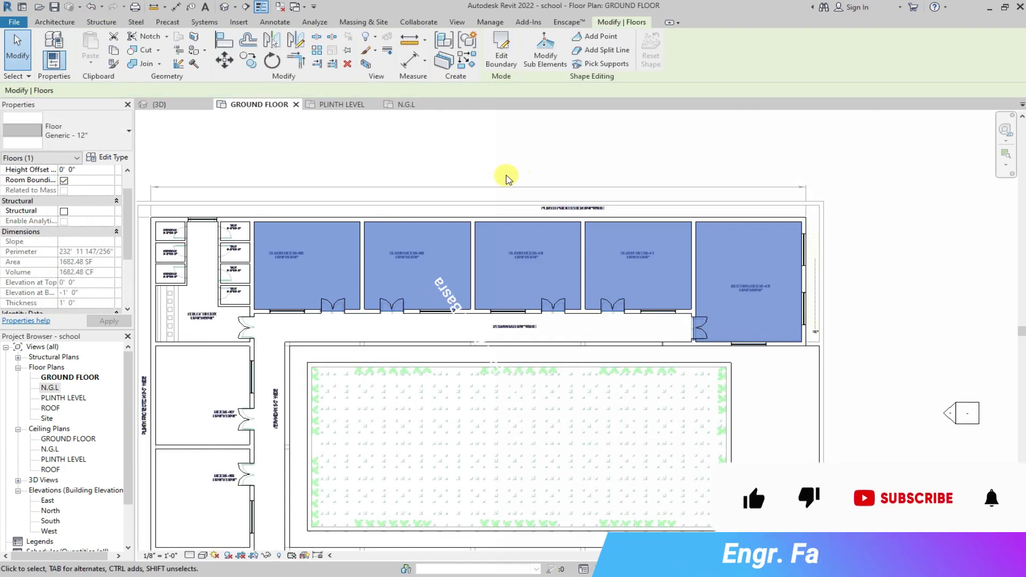
{"action": "left_click", "coordinate": [505, 170]}
{"action": "left_click", "coordinate": [159, 104]}
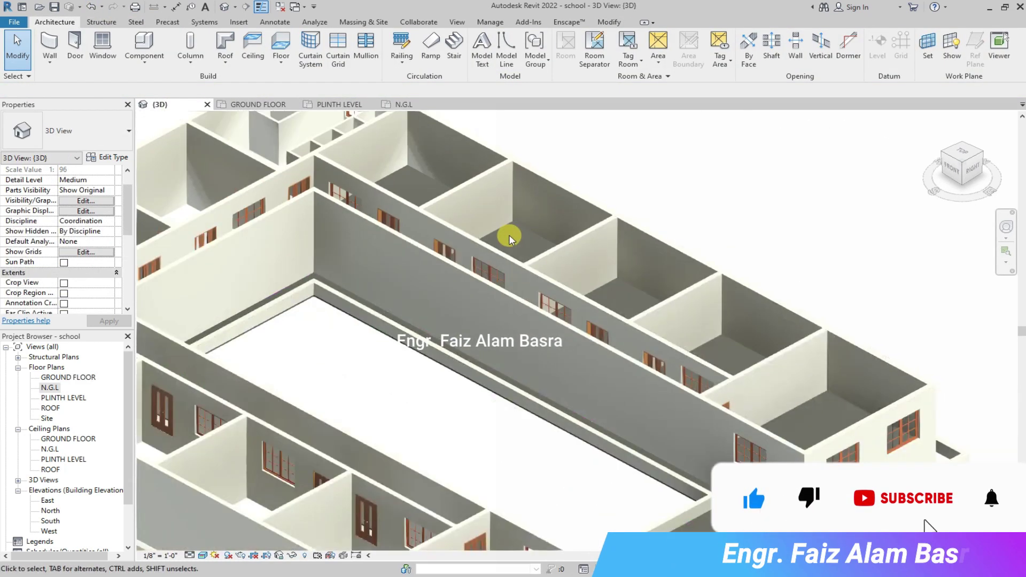
{"action": "left_click", "coordinate": [259, 103]}
{"action": "scroll", "coordinate": [381, 199], "scroll_direction": "down", "scroll_amount": 2}
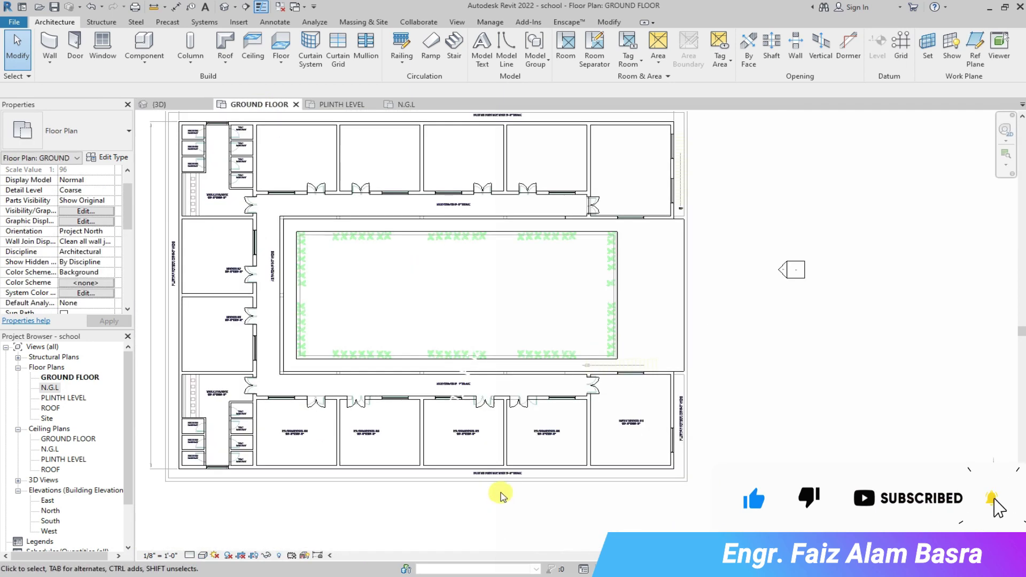
{"action": "scroll", "coordinate": [311, 465], "scroll_direction": "up", "scroll_amount": 3}
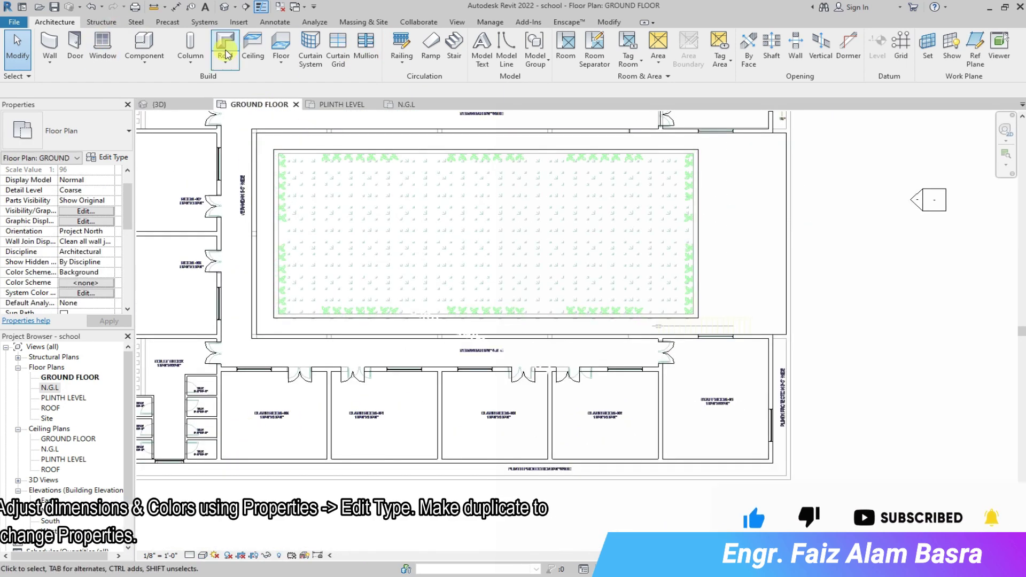
- Start a new floor, picking the corridor, left wing and bottom walls as its boundary
{"action": "left_click", "coordinate": [280, 54]}
{"action": "scroll", "coordinate": [547, 197], "scroll_direction": "up", "scroll_amount": 2}
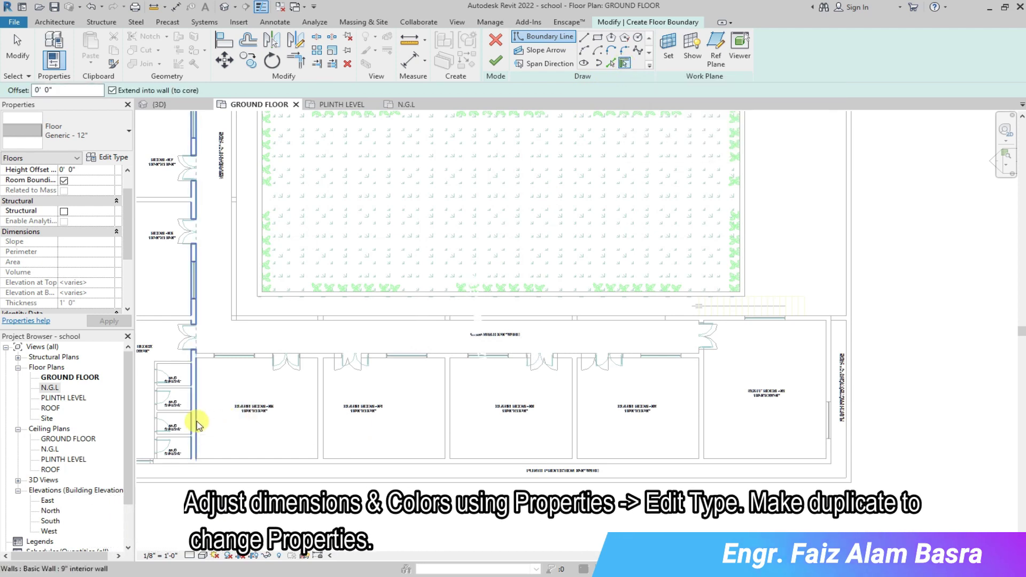
{"action": "left_click", "coordinate": [261, 363]}
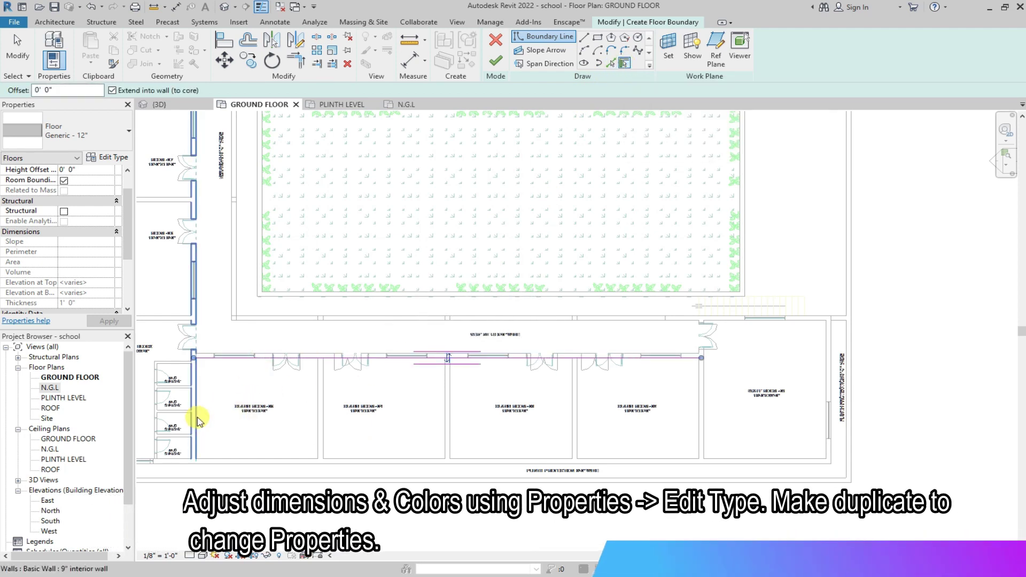
{"action": "left_click", "coordinate": [198, 414]}
{"action": "left_click", "coordinate": [494, 463]}
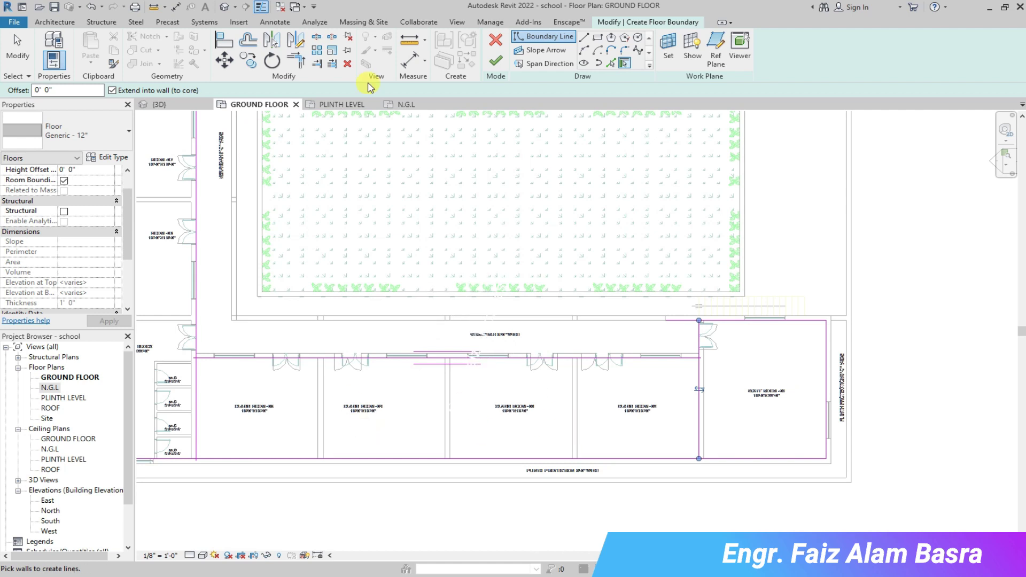
- Trim the top and right boundary lines into a clean corner
{"action": "left_click", "coordinate": [295, 60]}
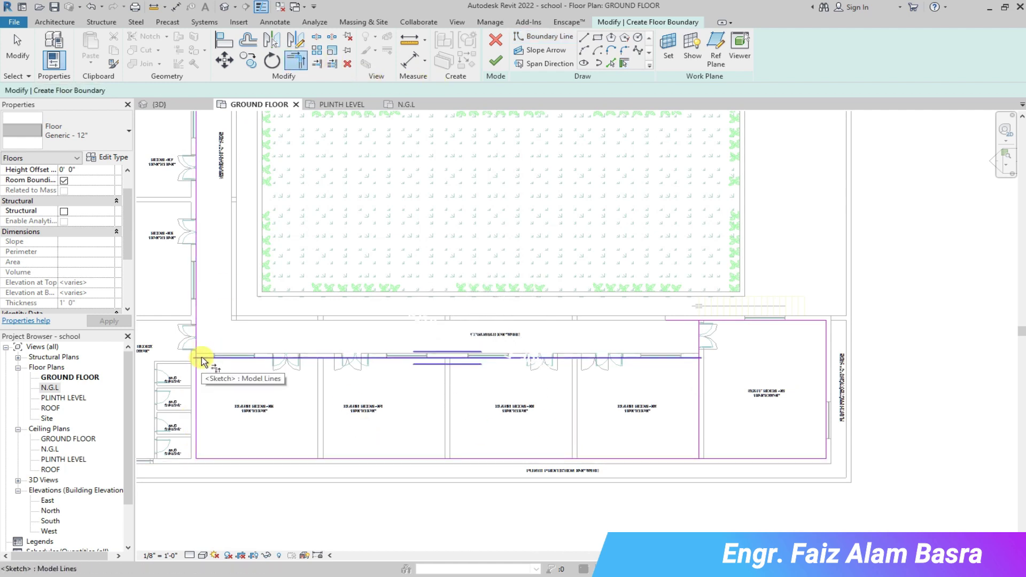
{"action": "scroll", "coordinate": [780, 270], "scroll_direction": "up", "scroll_amount": 2}
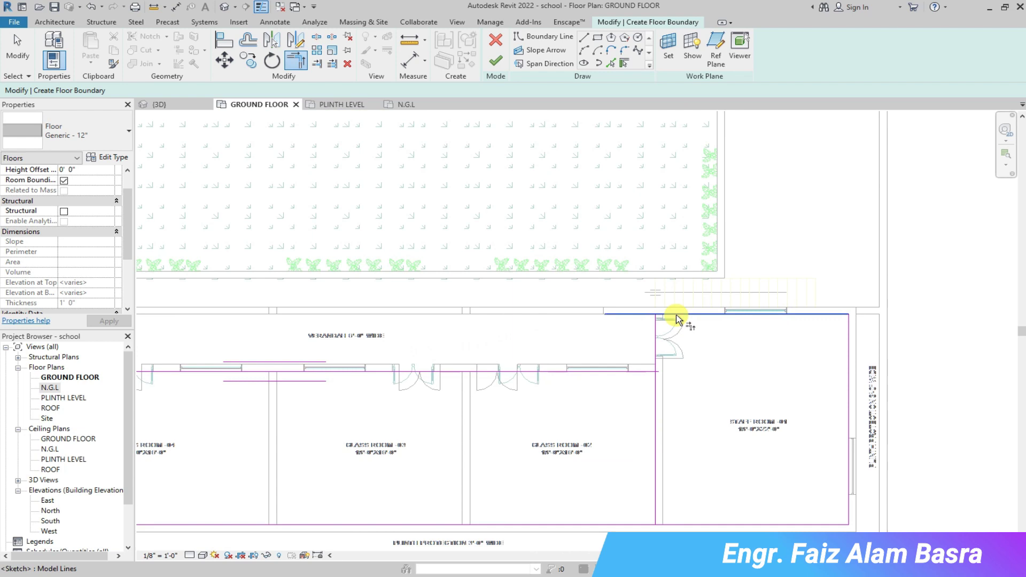
{"action": "left_click", "coordinate": [648, 372]}
{"action": "left_click", "coordinate": [656, 364]}
{"action": "scroll", "coordinate": [682, 347], "scroll_direction": "up", "scroll_amount": 2}
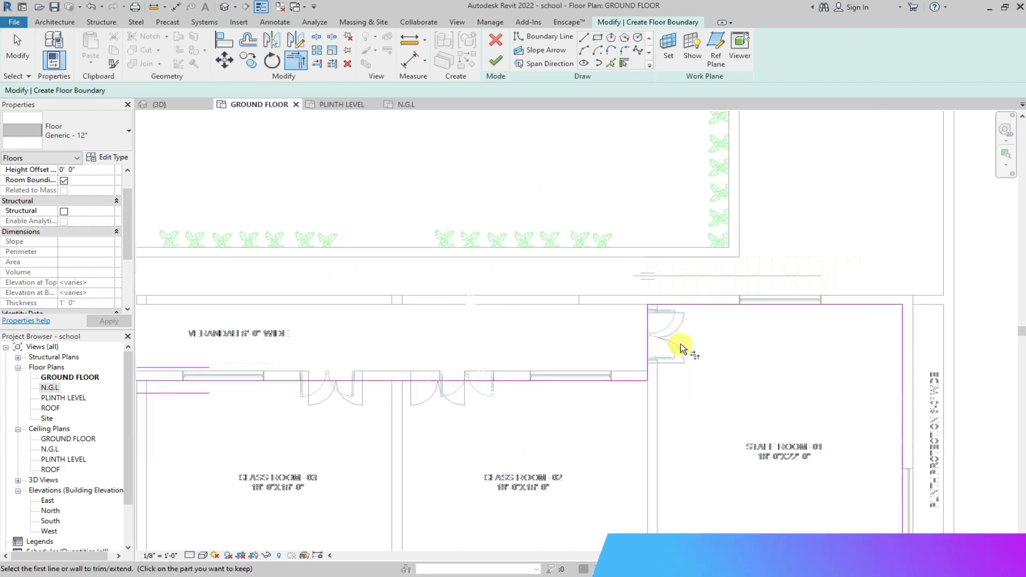
{"action": "scroll", "coordinate": [687, 348], "scroll_direction": "down", "scroll_amount": 1}
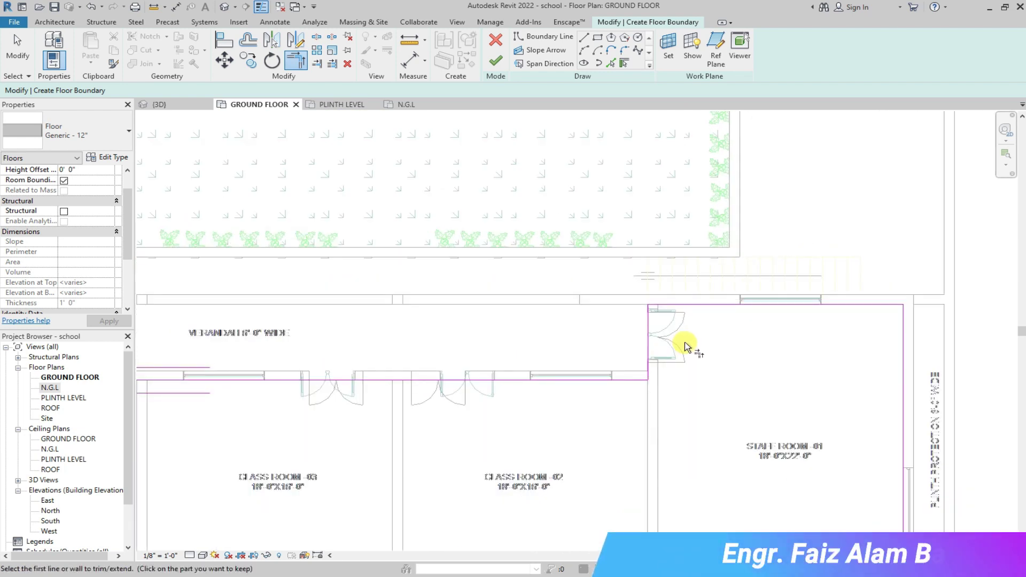
{"action": "scroll", "coordinate": [686, 347], "scroll_direction": "down", "scroll_amount": 2}
{"action": "scroll", "coordinate": [662, 344], "scroll_direction": "down", "scroll_amount": 1}
{"action": "scroll", "coordinate": [469, 339], "scroll_direction": "down", "scroll_amount": 2}
{"action": "scroll", "coordinate": [487, 336], "scroll_direction": "down", "scroll_amount": 2}
{"action": "scroll", "coordinate": [531, 183], "scroll_direction": "up", "scroll_amount": 2}
{"action": "scroll", "coordinate": [492, 160], "scroll_direction": "up", "scroll_amount": 1}
{"action": "scroll", "coordinate": [516, 394], "scroll_direction": "up", "scroll_amount": 1}
{"action": "scroll", "coordinate": [551, 114], "scroll_direction": "up", "scroll_amount": 2}
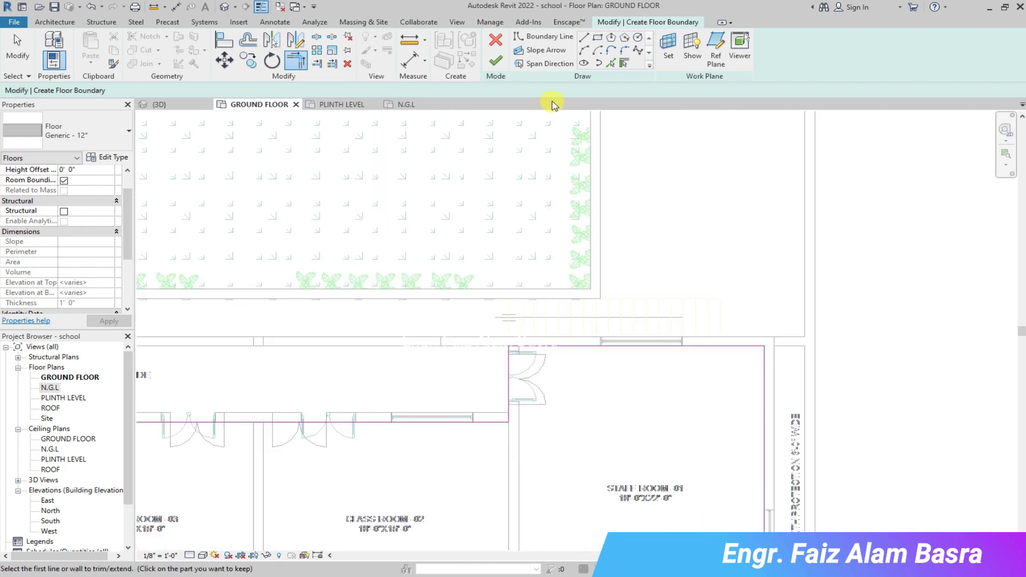
{"action": "scroll", "coordinate": [509, 400], "scroll_direction": "up", "scroll_amount": 1}
- Close the boundary corner beside Staff Room 01 and finish the floor sketch
{"action": "left_click", "coordinate": [509, 419]}
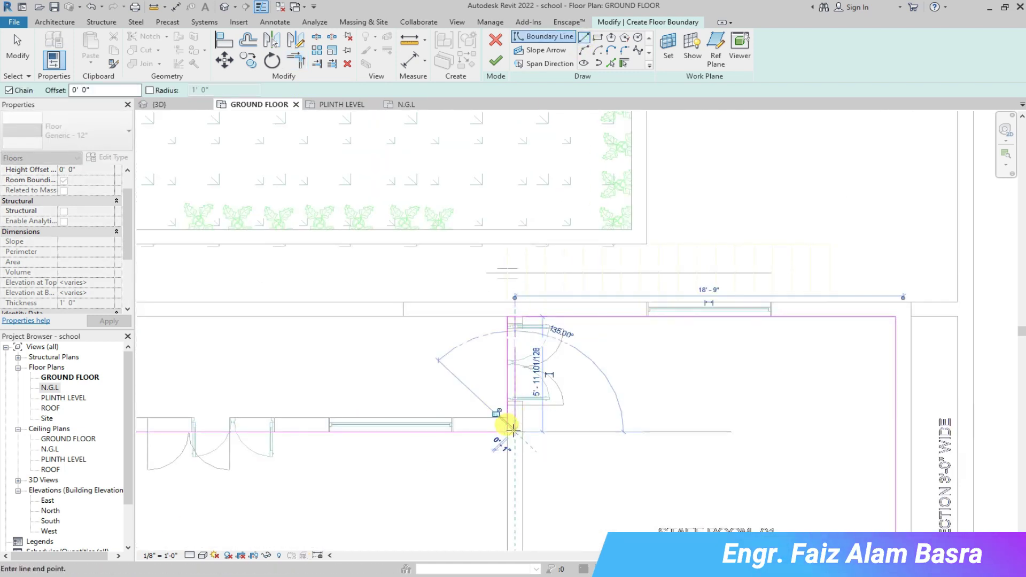
{"action": "right_click", "coordinate": [516, 260]}
{"action": "left_click", "coordinate": [553, 268]}
{"action": "key", "text": "t"}
{"action": "key", "text": "r"}
{"action": "left_click", "coordinate": [505, 431]}
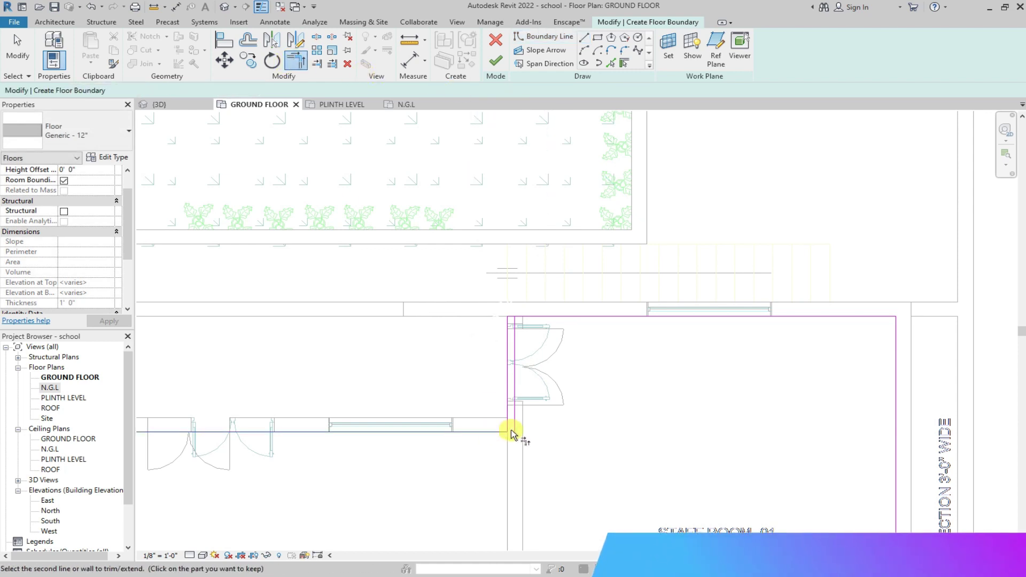
{"action": "left_click", "coordinate": [517, 369]}
{"action": "left_click", "coordinate": [495, 61]}
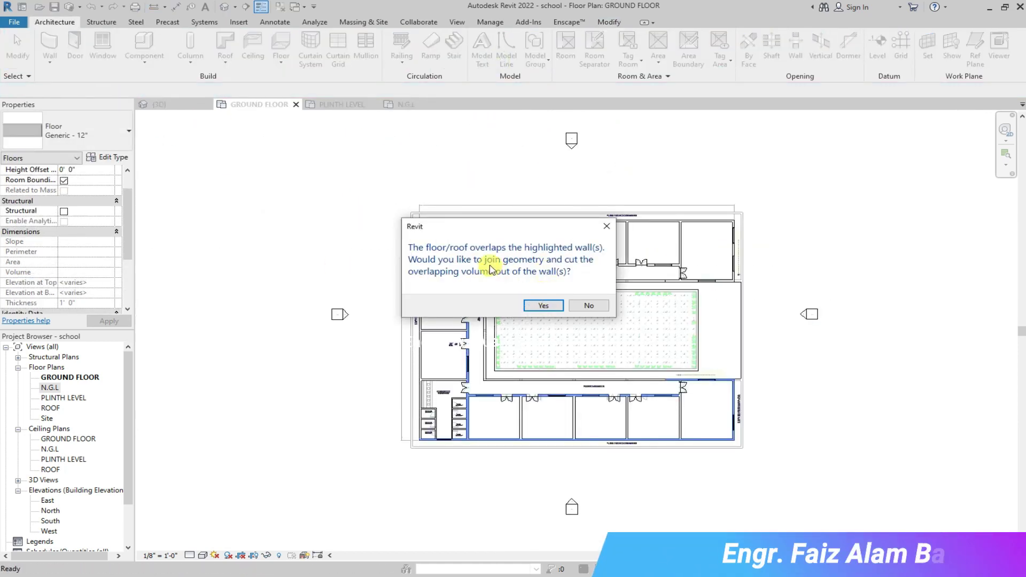
- Answer the floor-wall join prompt and deselect the new floor
{"action": "left_click", "coordinate": [552, 305]}
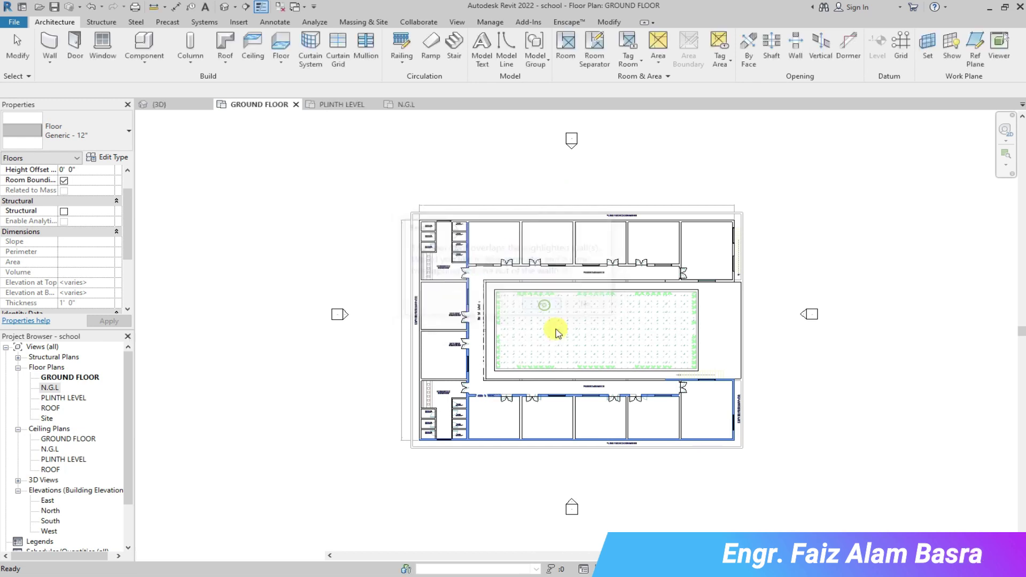
{"action": "scroll", "coordinate": [554, 332], "scroll_direction": "up", "scroll_amount": 5}
{"action": "scroll", "coordinate": [786, 298], "scroll_direction": "down", "scroll_amount": 3}
{"action": "scroll", "coordinate": [333, 313], "scroll_direction": "up", "scroll_amount": 2}
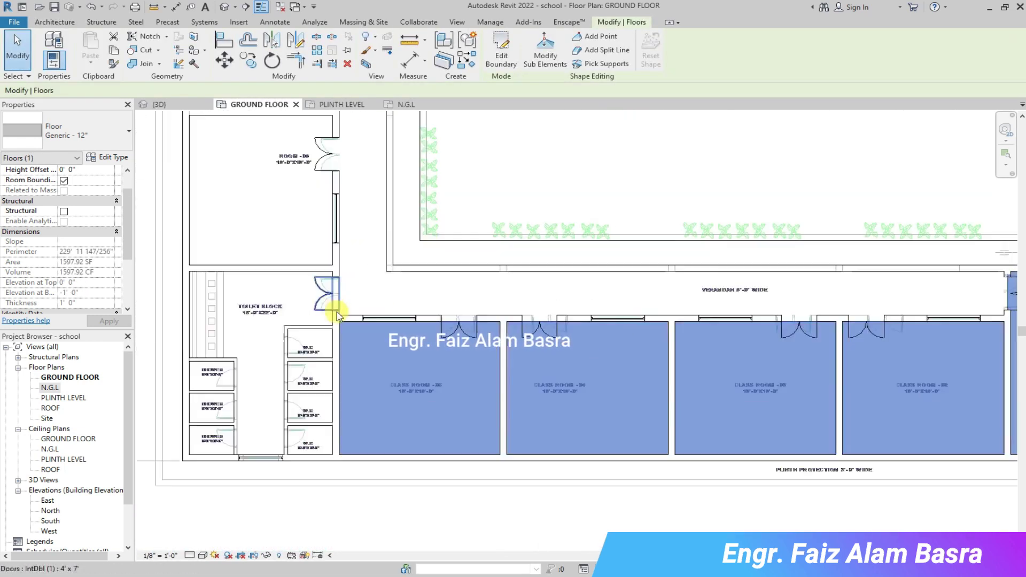
{"action": "scroll", "coordinate": [334, 315], "scroll_direction": "up", "scroll_amount": 2}
{"action": "left_click", "coordinate": [369, 284]}
{"action": "scroll", "coordinate": [368, 283], "scroll_direction": "down", "scroll_amount": 3}
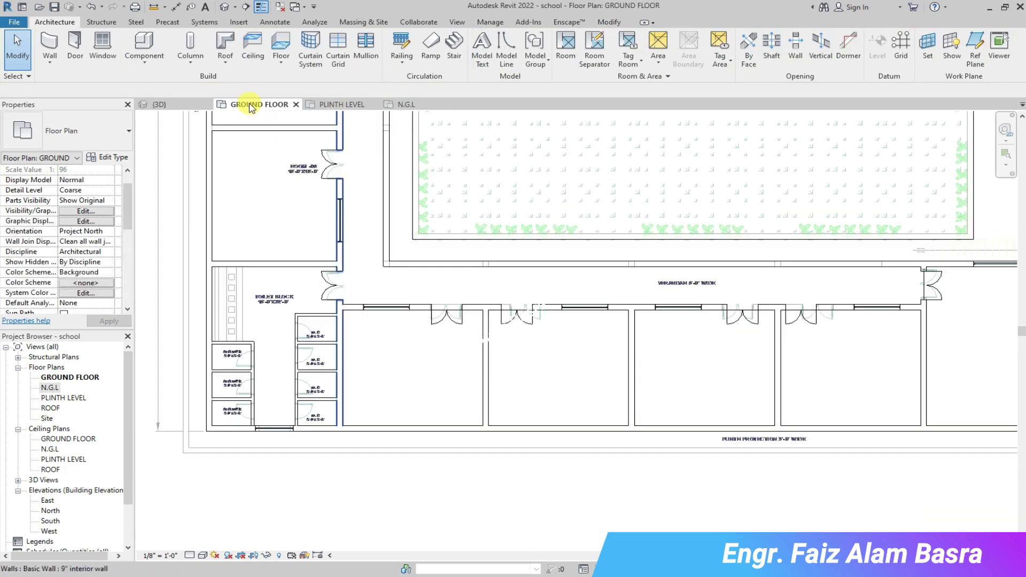
- Review the finished lower-wing floor in the {3D} view
{"action": "left_click", "coordinate": [159, 104]}
{"action": "scroll", "coordinate": [243, 267], "scroll_direction": "up", "scroll_amount": 4}
{"action": "scroll", "coordinate": [246, 272], "scroll_direction": "down", "scroll_amount": 5}
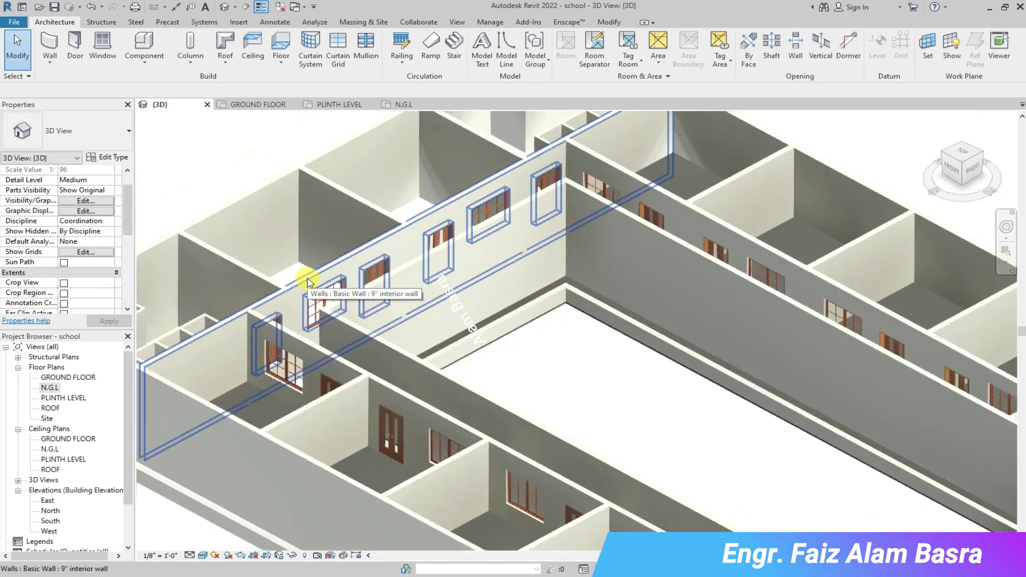
{"action": "scroll", "coordinate": [390, 422], "scroll_direction": "up", "scroll_amount": 3}
{"action": "scroll", "coordinate": [399, 408], "scroll_direction": "up", "scroll_amount": 2}
{"action": "scroll", "coordinate": [372, 373], "scroll_direction": "down", "scroll_amount": 5}
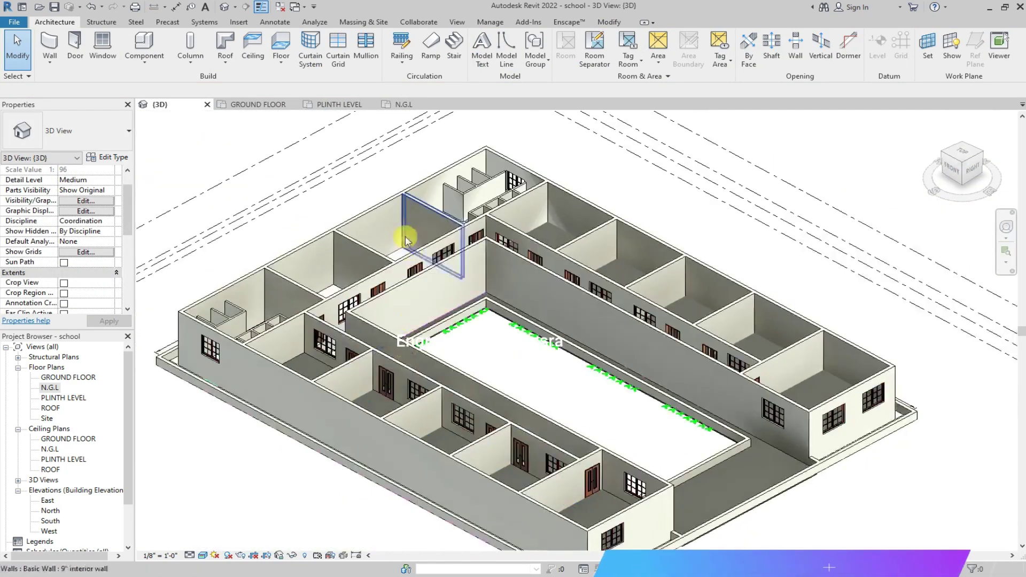
{"action": "scroll", "coordinate": [337, 231], "scroll_direction": "up", "scroll_amount": 3}
- Back on the GROUND FLOOR plan, start the Door tool and browse door types
{"action": "left_click", "coordinate": [258, 104]}
{"action": "scroll", "coordinate": [597, 293], "scroll_direction": "up", "scroll_amount": 2}
{"action": "scroll", "coordinate": [270, 270], "scroll_direction": "up", "scroll_amount": 2}
{"action": "scroll", "coordinate": [271, 271], "scroll_direction": "up", "scroll_amount": 1}
{"action": "left_click", "coordinate": [75, 45]}
{"action": "left_click", "coordinate": [80, 131]}
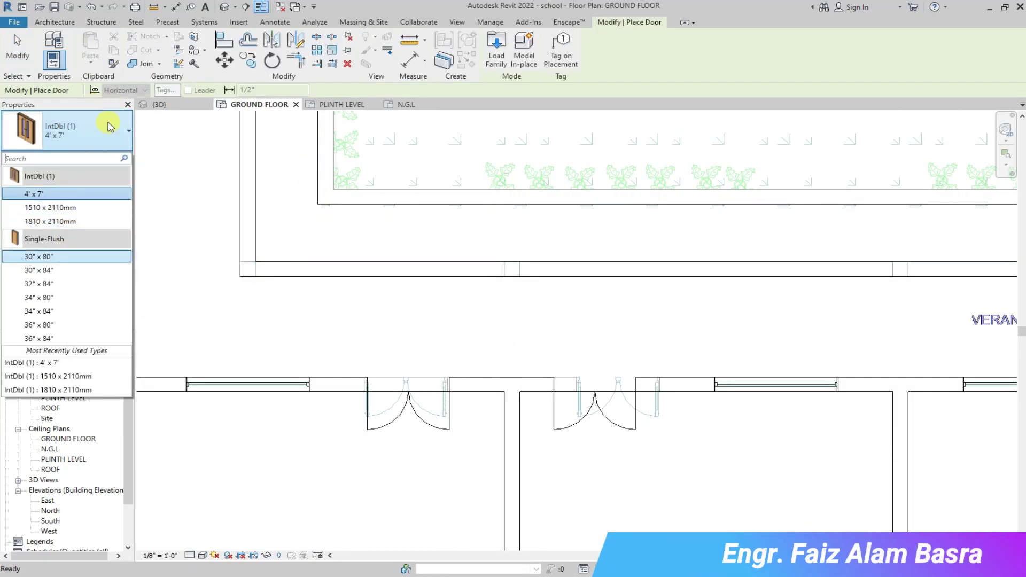
- Load Door-Opening.rfa from the Openings folder and dismiss the save reminder
{"action": "left_click", "coordinate": [55, 22]}
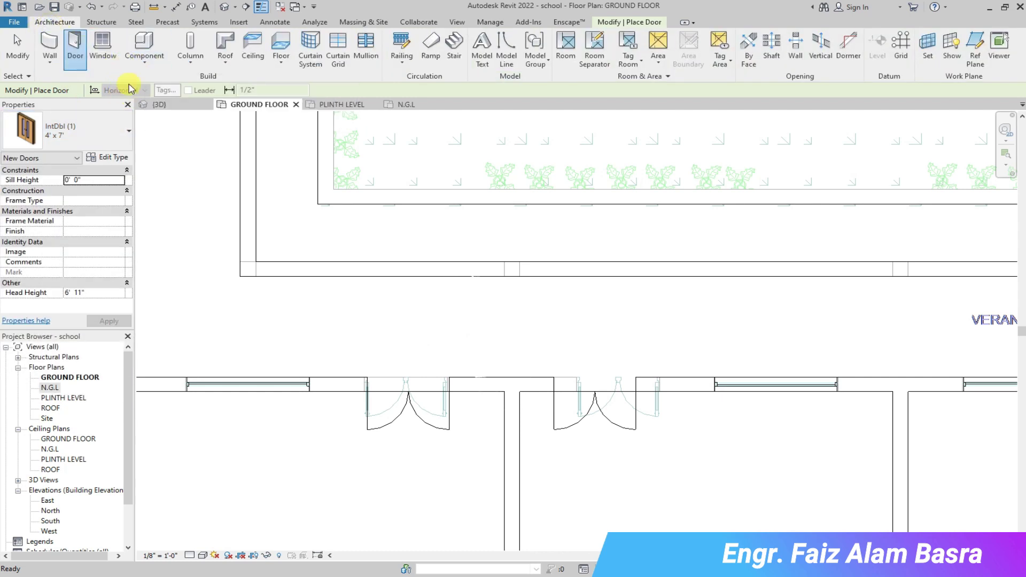
{"action": "left_click", "coordinate": [66, 56]}
{"action": "left_click", "coordinate": [496, 51]}
{"action": "left_click", "coordinate": [747, 337]}
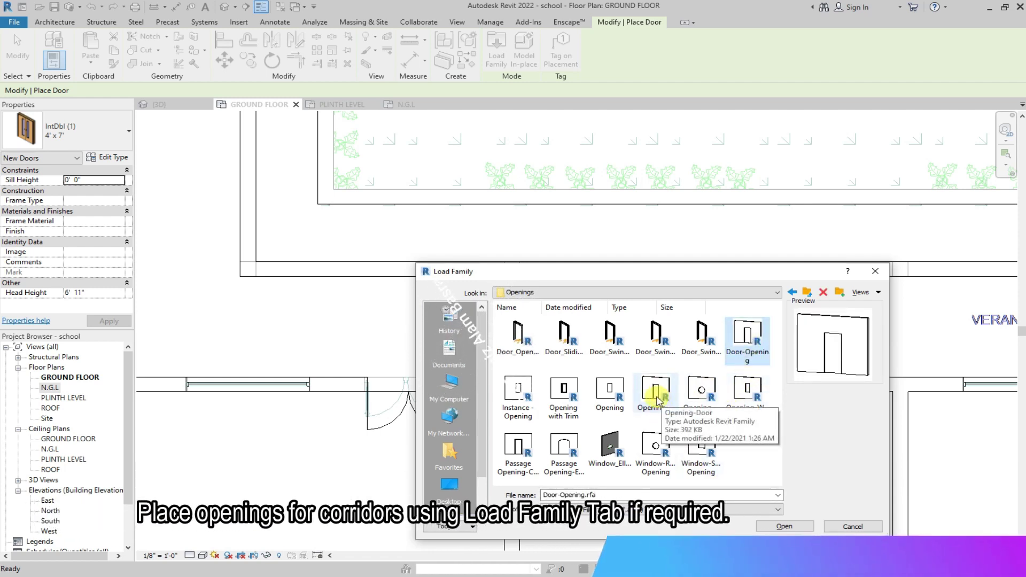
{"action": "left_click", "coordinate": [784, 526]}
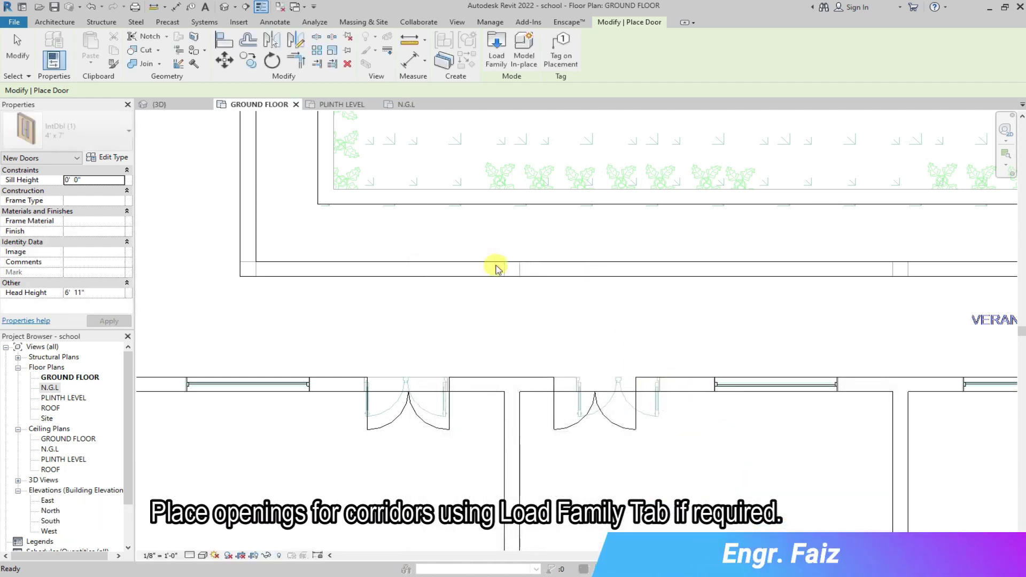
{"action": "left_click", "coordinate": [435, 260]}
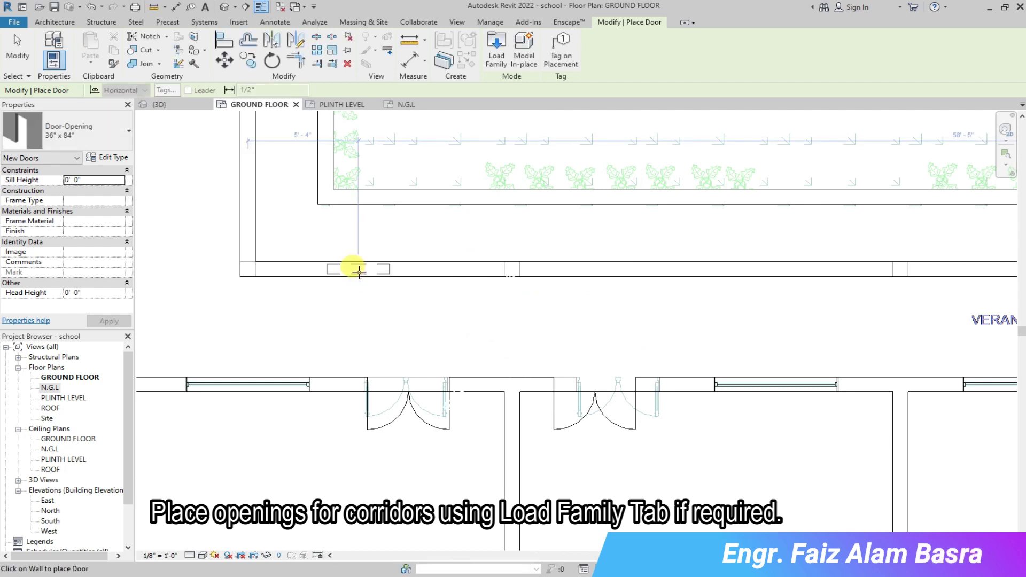
- Place a Door-Opening in the verandah wall and check it in 3D
{"action": "left_click", "coordinate": [357, 270]}
{"action": "scroll", "coordinate": [405, 340], "scroll_direction": "down", "scroll_amount": 5}
{"action": "scroll", "coordinate": [395, 173], "scroll_direction": "up", "scroll_amount": 3}
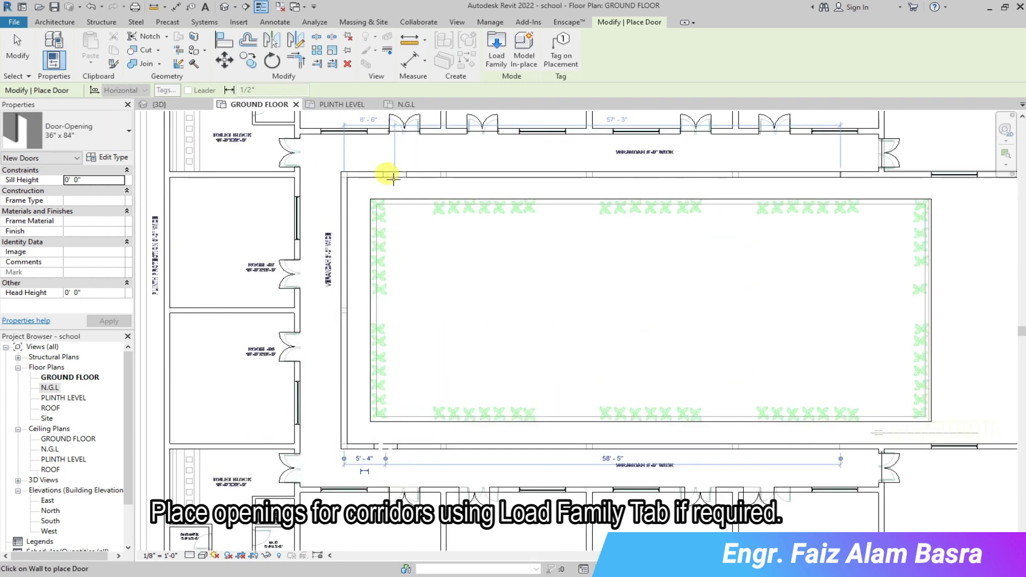
{"action": "left_click", "coordinate": [177, 107]}
{"action": "scroll", "coordinate": [550, 272], "scroll_direction": "up", "scroll_amount": 2}
{"action": "scroll", "coordinate": [549, 272], "scroll_direction": "up", "scroll_amount": 3}
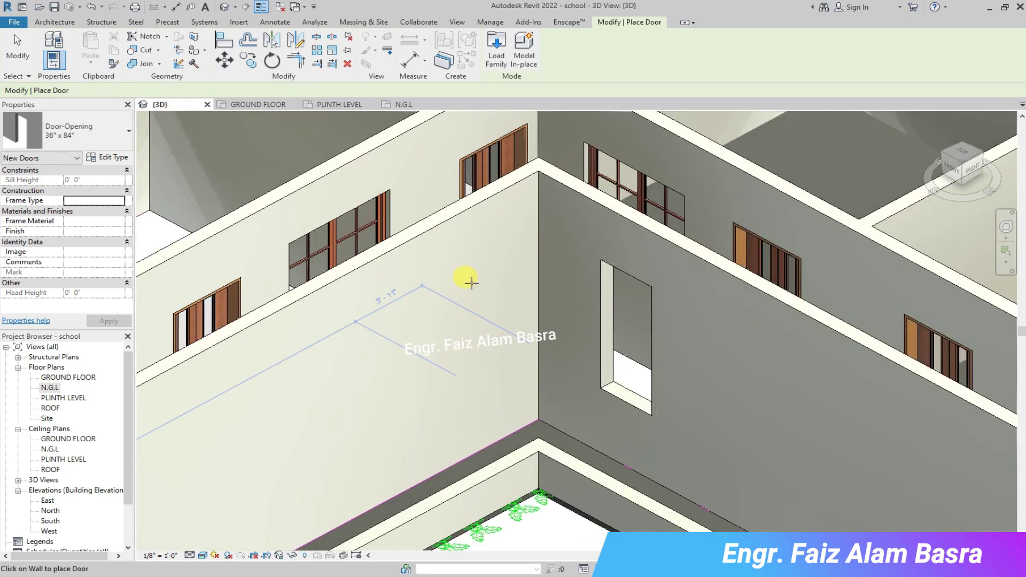
{"action": "left_click", "coordinate": [257, 104]}
{"action": "scroll", "coordinate": [364, 167], "scroll_direction": "up", "scroll_amount": 3}
- Place a second opening in the top verandah wall and slide it left
{"action": "left_click", "coordinate": [107, 128]}
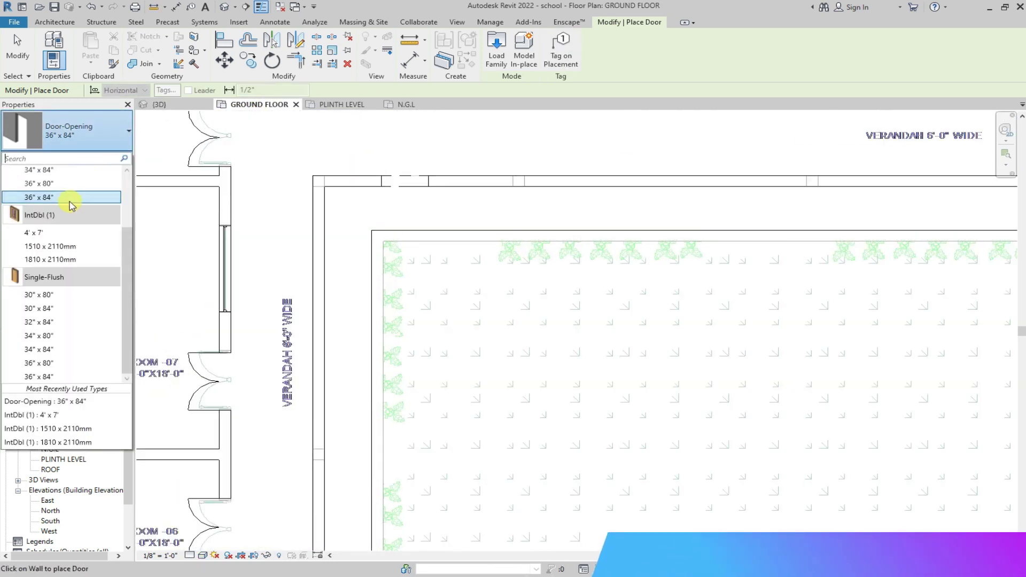
{"action": "scroll", "coordinate": [74, 205], "scroll_direction": "up", "scroll_amount": 1}
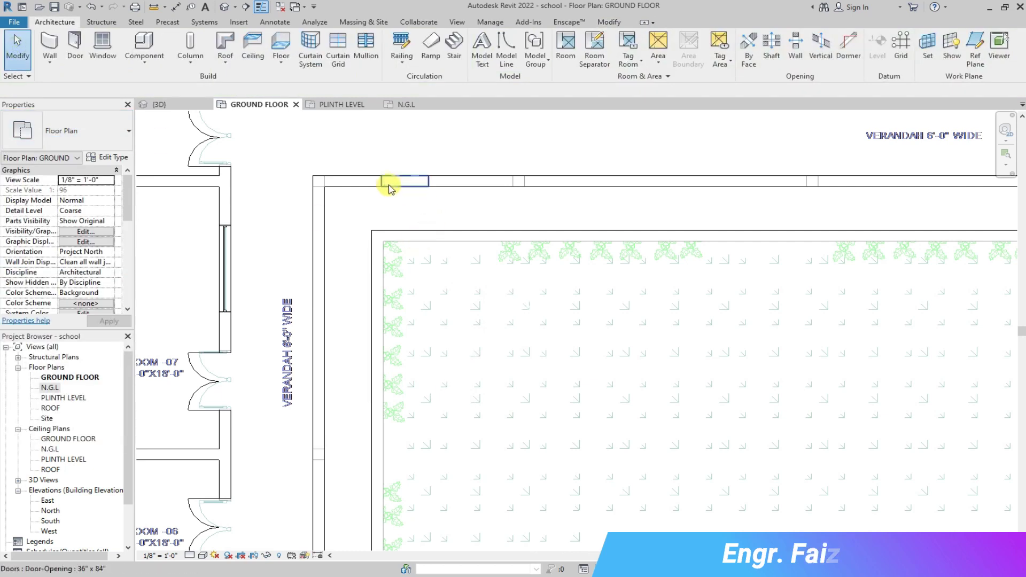
{"action": "left_click", "coordinate": [404, 182]}
{"action": "scroll", "coordinate": [329, 180], "scroll_direction": "up", "scroll_amount": 3}
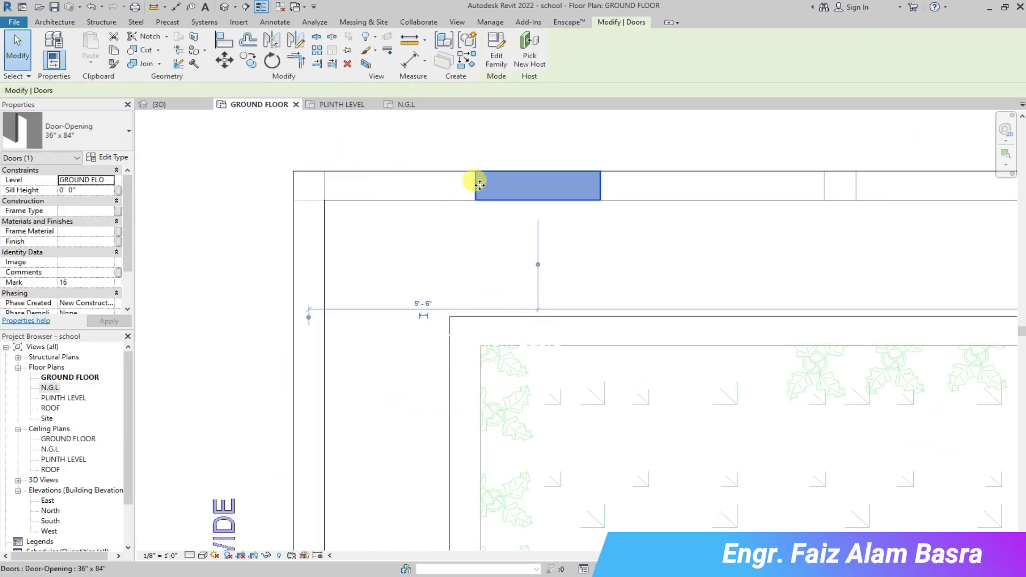
{"action": "left_click_drag", "start_coordinate": [479, 186], "coordinate": [329, 190]}
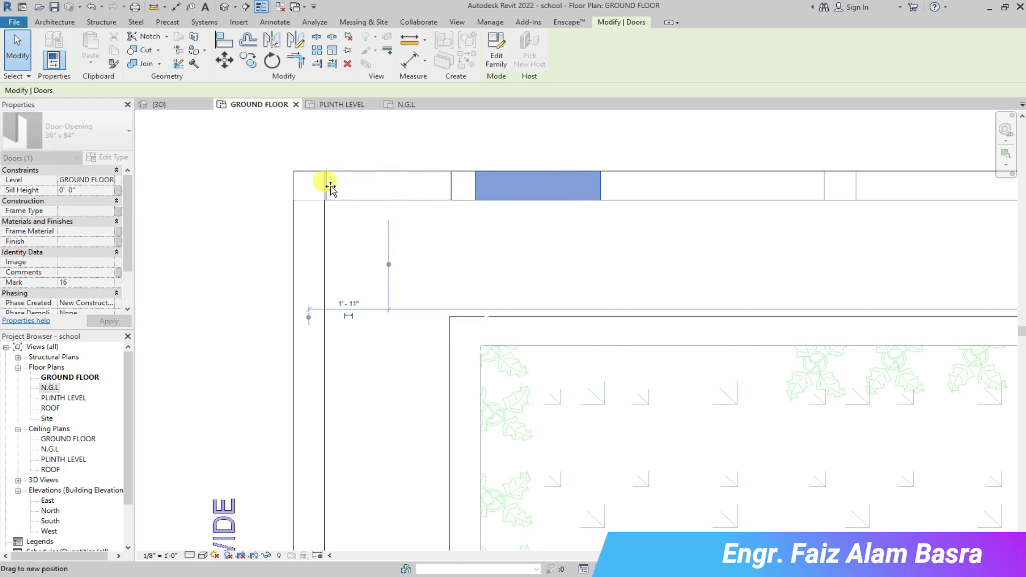
{"action": "scroll", "coordinate": [321, 184], "scroll_direction": "up", "scroll_amount": 3}
{"action": "scroll", "coordinate": [331, 179], "scroll_direction": "up", "scroll_amount": 2}
- Move the opening (MV) to line up with the wall edge, then check it in 3D
{"action": "key", "text": "m"}
{"action": "key", "text": "v"}
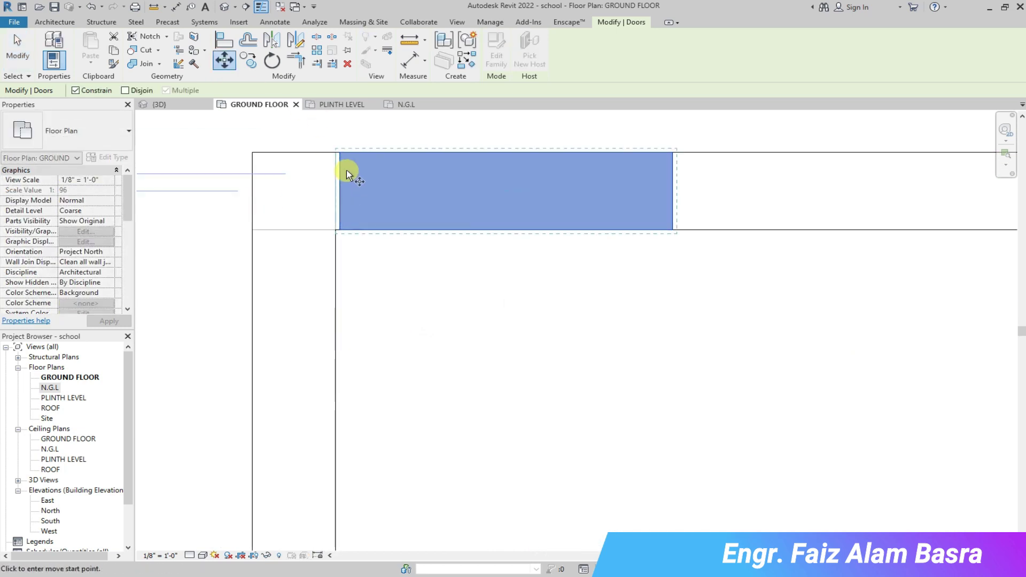
{"action": "left_click", "coordinate": [338, 152]}
{"action": "left_click", "coordinate": [184, 109]}
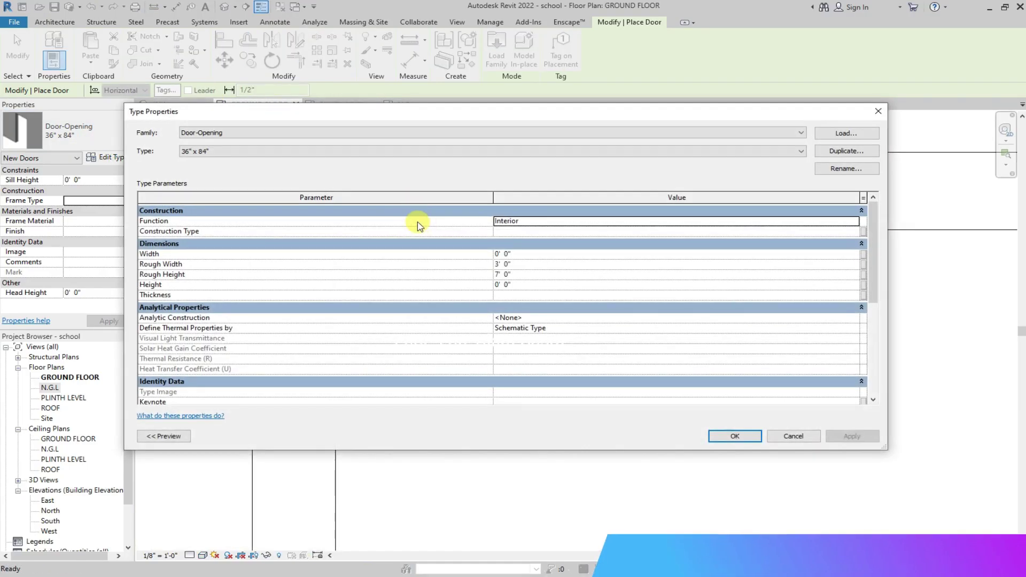
- Duplicate the 36" x 84" Door-Opening as a 10' x 7' type with 10'-0" rough width
{"action": "left_click", "coordinate": [823, 152]}
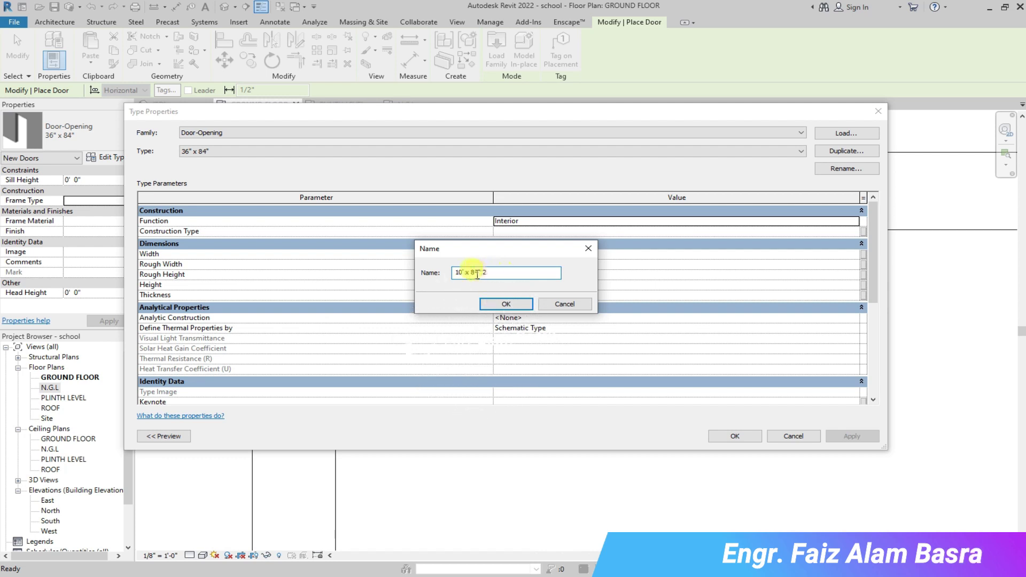
{"action": "left_click", "coordinate": [507, 303]}
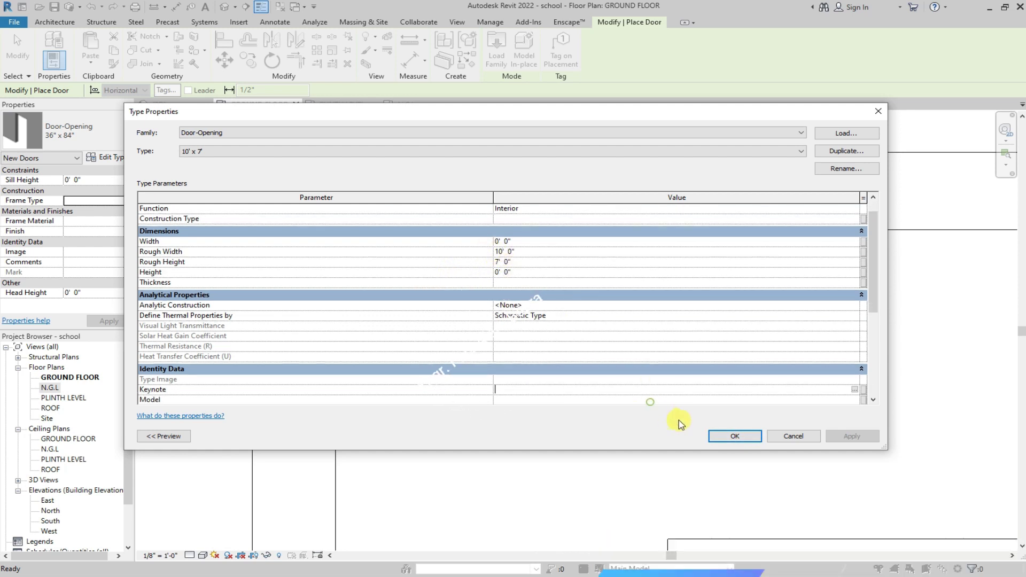
{"action": "left_click", "coordinate": [735, 436]}
{"action": "scroll", "coordinate": [438, 291], "scroll_direction": "down", "scroll_amount": 2}
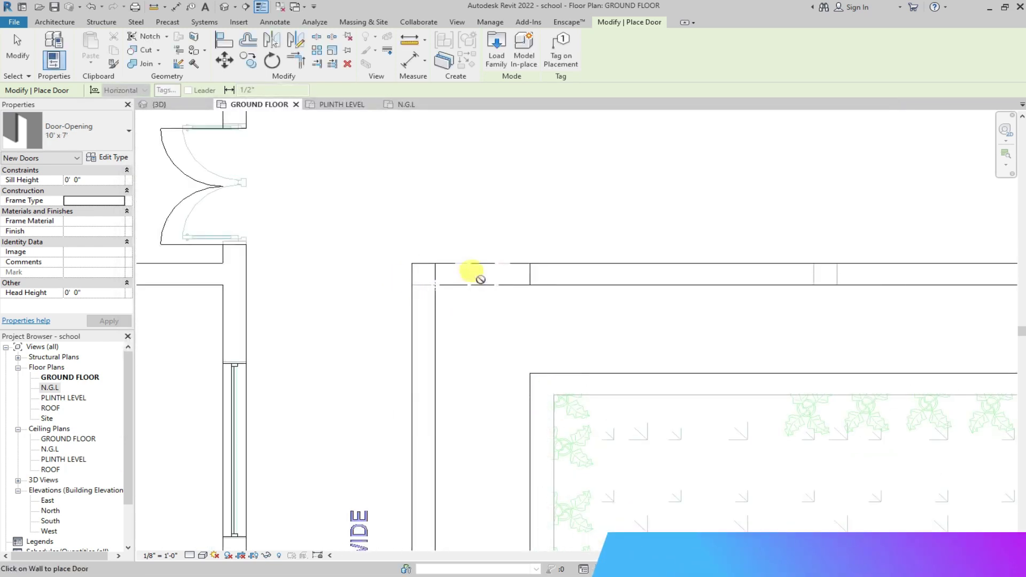
- Change the existing verandah wall opening to the 10' x 7' Door-Opening type
{"action": "key", "text": "Escape"}
{"action": "left_click", "coordinate": [531, 274]}
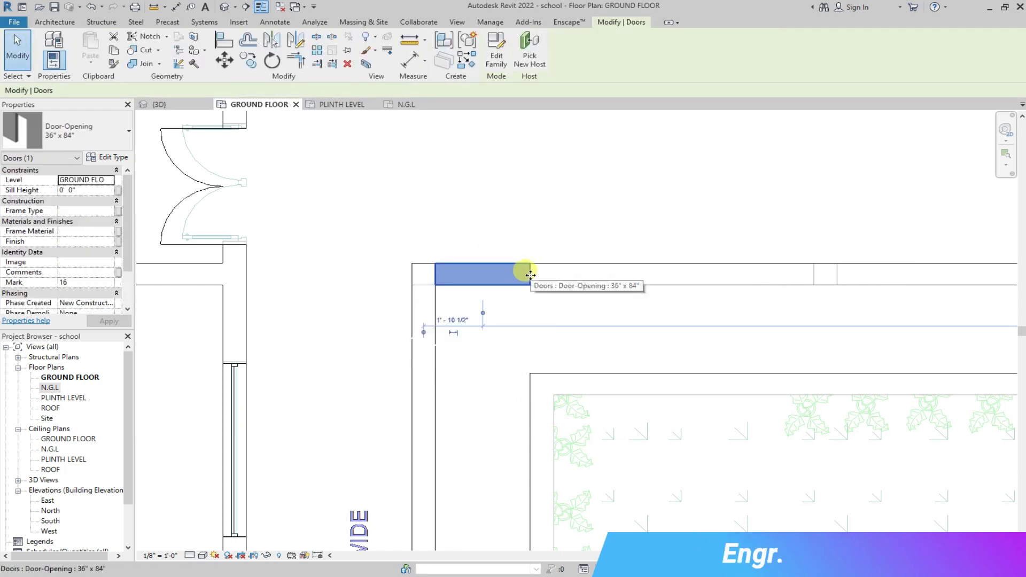
{"action": "left_click", "coordinate": [104, 158]}
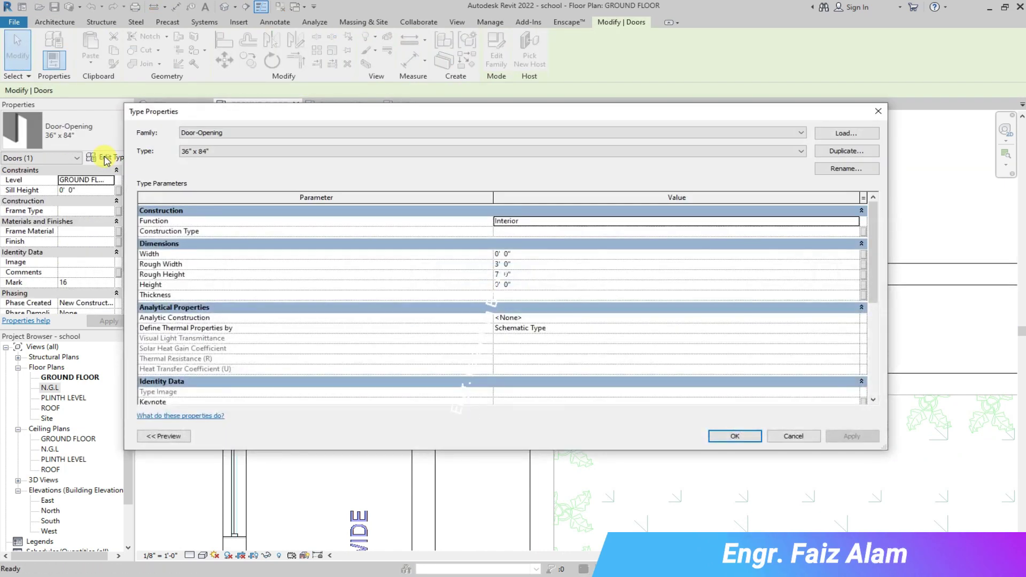
{"action": "left_click", "coordinate": [779, 437]}
{"action": "left_click", "coordinate": [129, 131]}
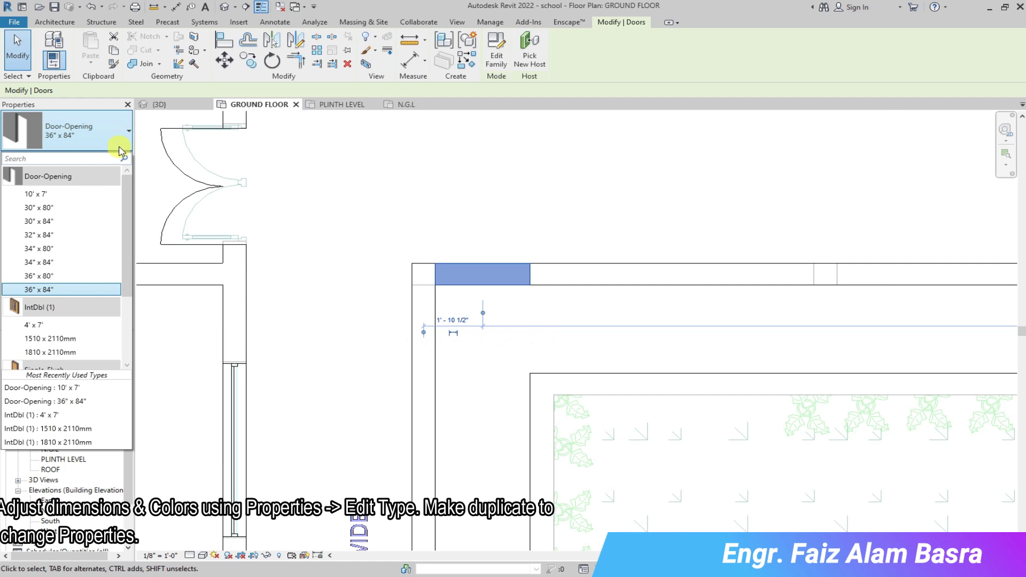
{"action": "left_click", "coordinate": [75, 194]}
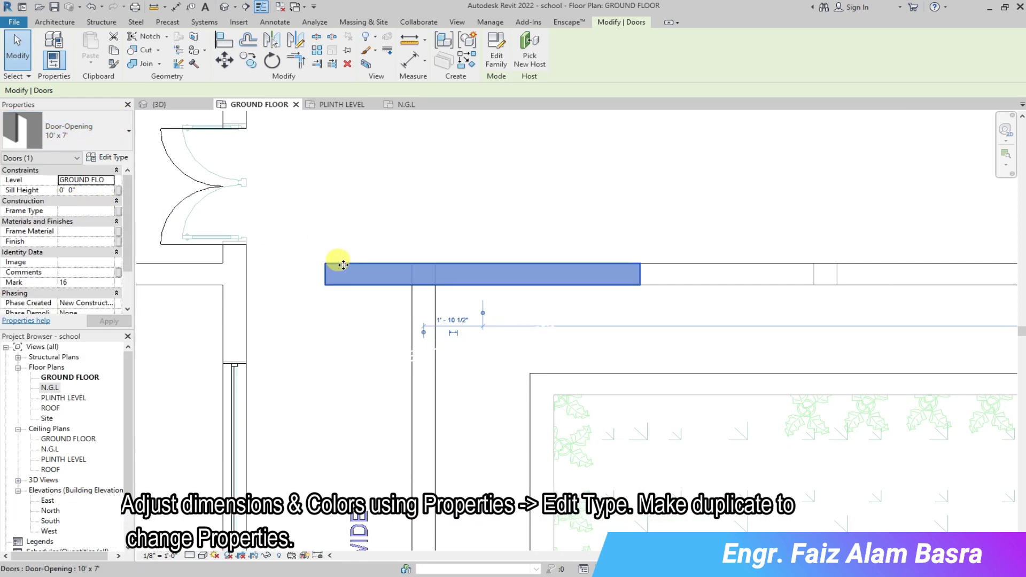
{"action": "key", "text": "Escape"}
{"action": "left_click", "coordinate": [435, 263]}
{"action": "scroll", "coordinate": [453, 270], "scroll_direction": "down", "scroll_amount": 3}
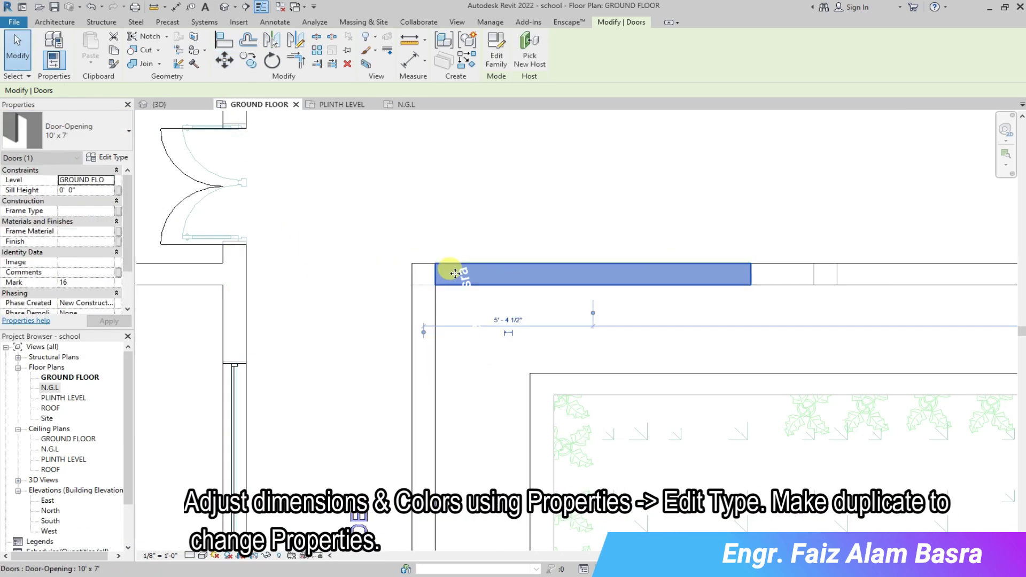
{"action": "scroll", "coordinate": [225, 236], "scroll_direction": "down", "scroll_amount": 1}
{"action": "scroll", "coordinate": [457, 268], "scroll_direction": "up", "scroll_amount": 1}
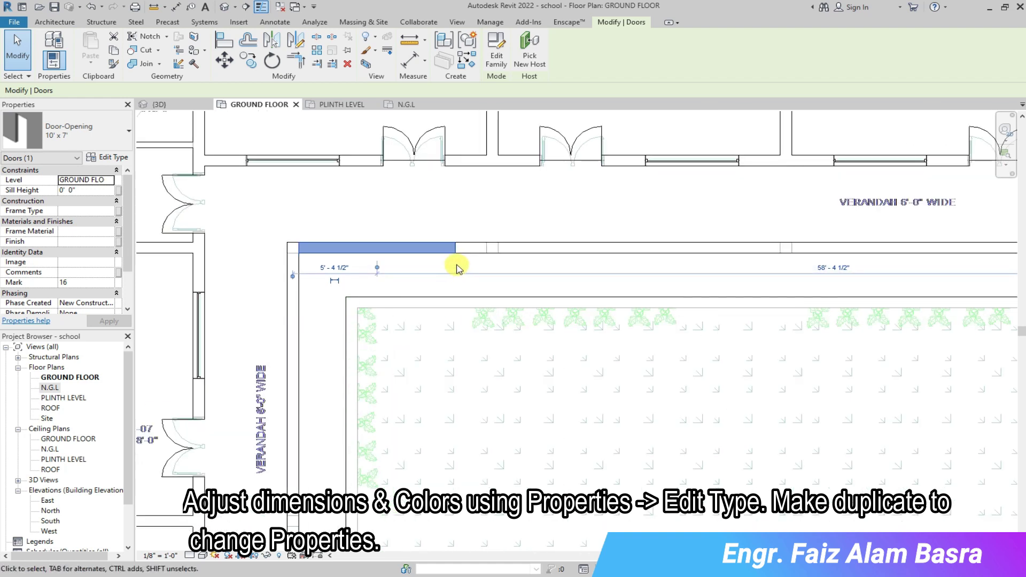
{"action": "scroll", "coordinate": [455, 246], "scroll_direction": "up", "scroll_amount": 1}
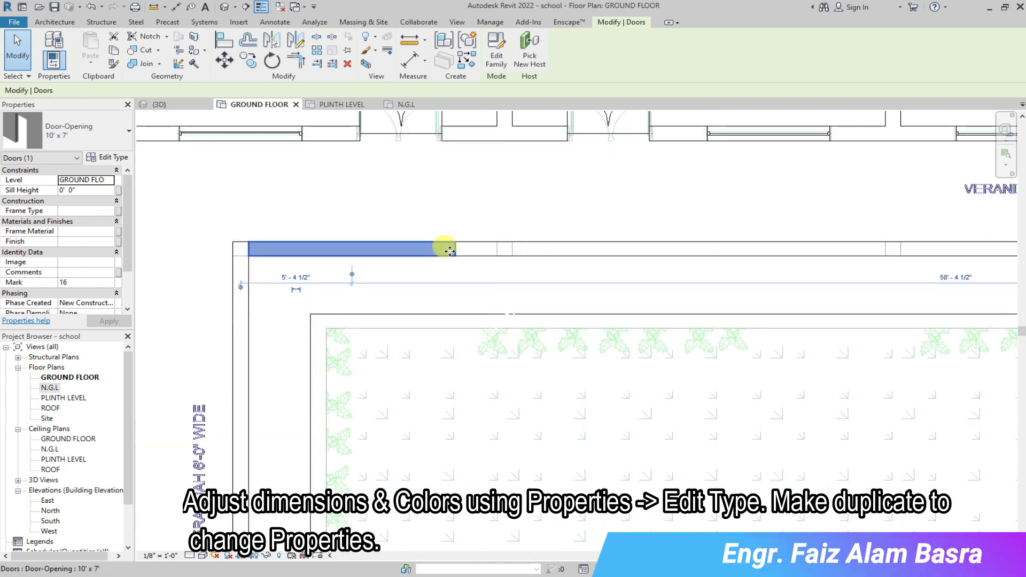
- Add a 12'-0" aligned dimension above the verandah wall
{"action": "left_click", "coordinate": [411, 63]}
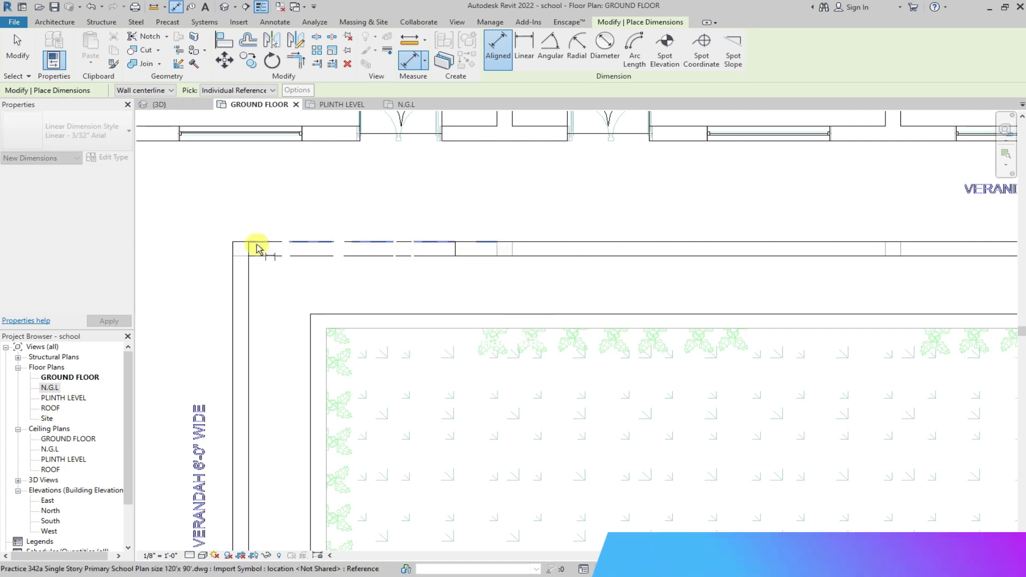
{"action": "left_click", "coordinate": [488, 251]}
{"action": "left_click", "coordinate": [483, 211]}
{"action": "key", "text": "Escape"}
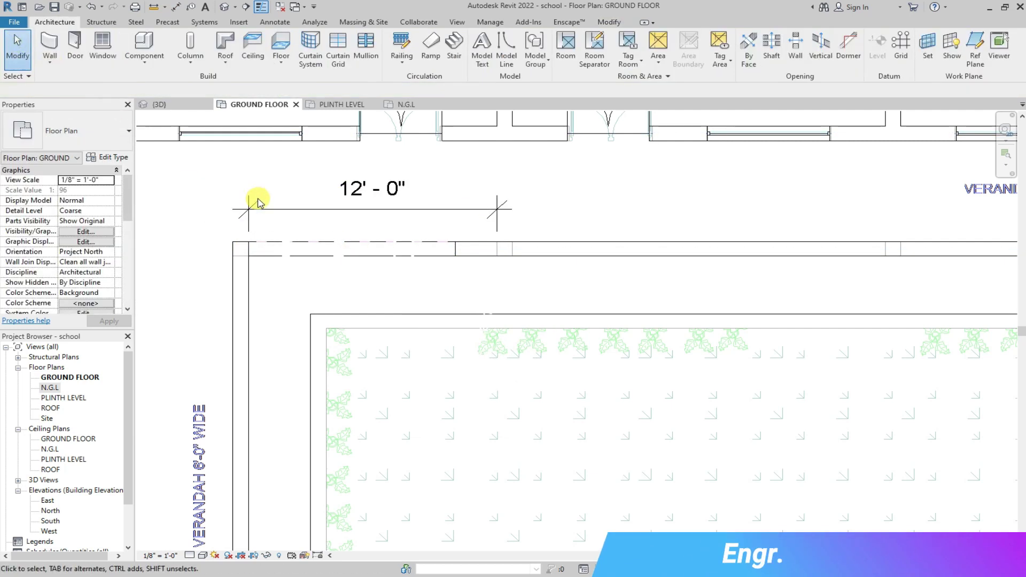
- Duplicate the opening as a 12' x 7' 2 type, apply it, and check it in 3D
{"action": "left_click", "coordinate": [456, 252]}
{"action": "left_click", "coordinate": [107, 157]}
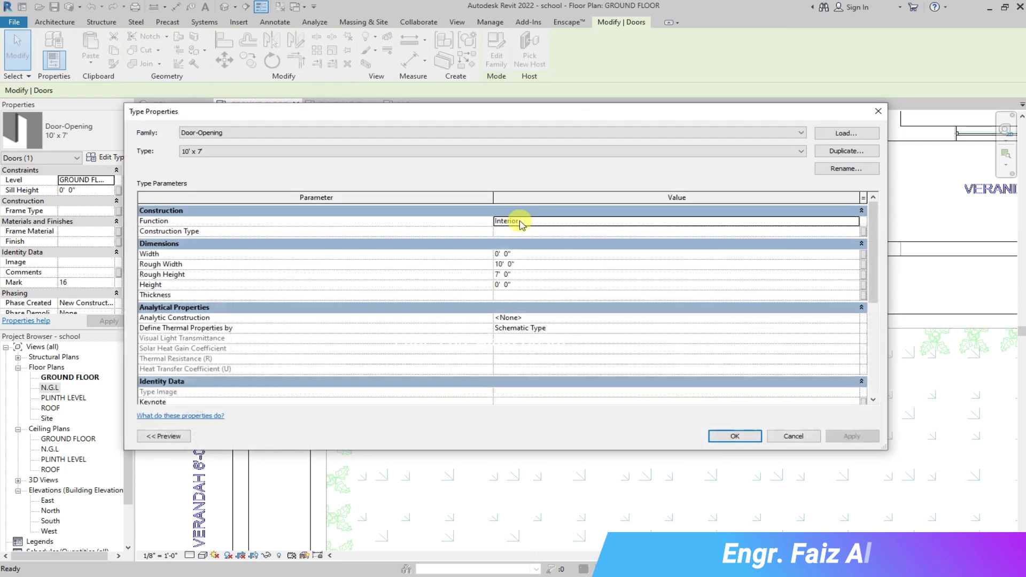
{"action": "left_click", "coordinate": [828, 154]}
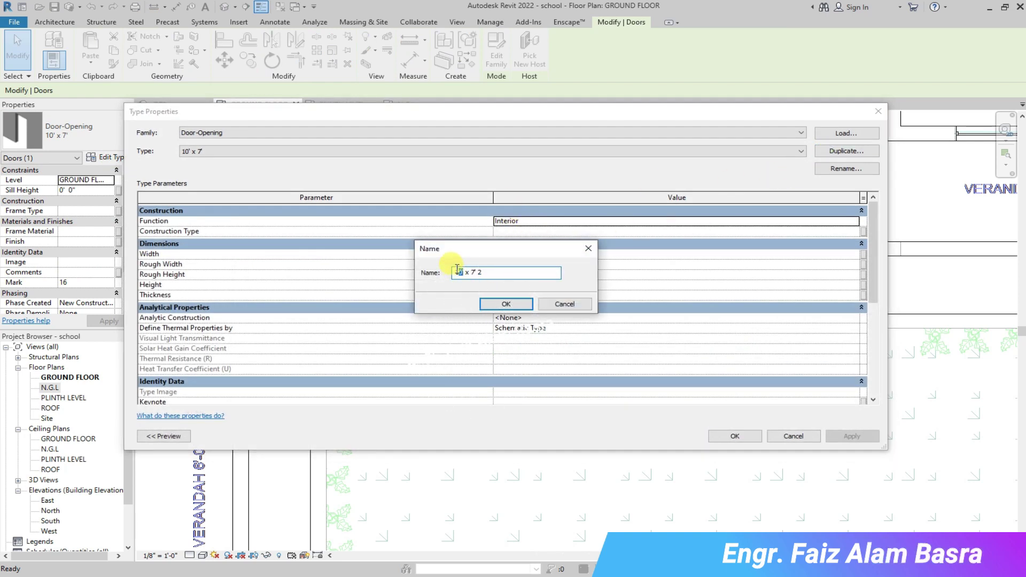
{"action": "left_click", "coordinate": [495, 305]}
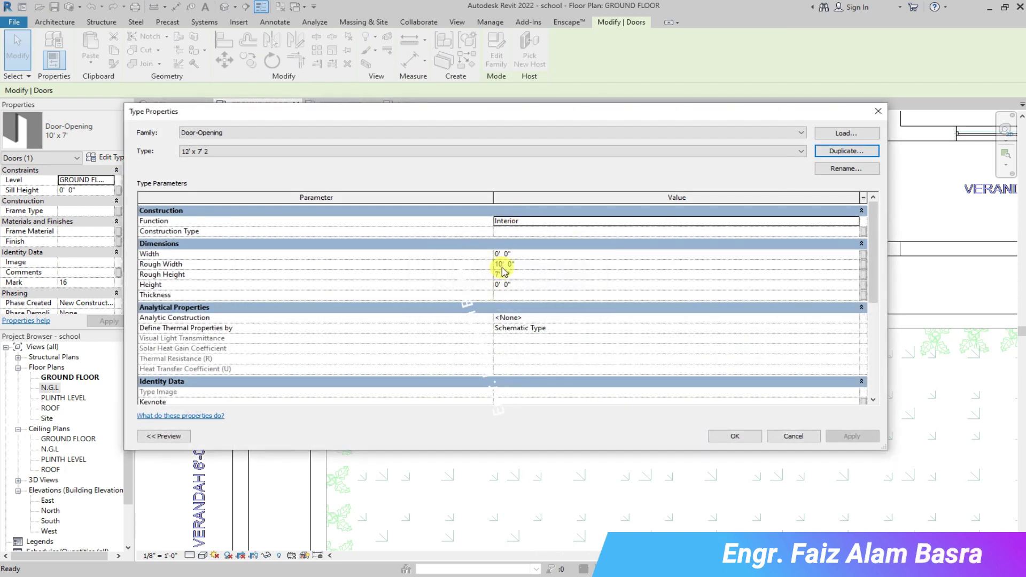
{"action": "left_click", "coordinate": [732, 437]}
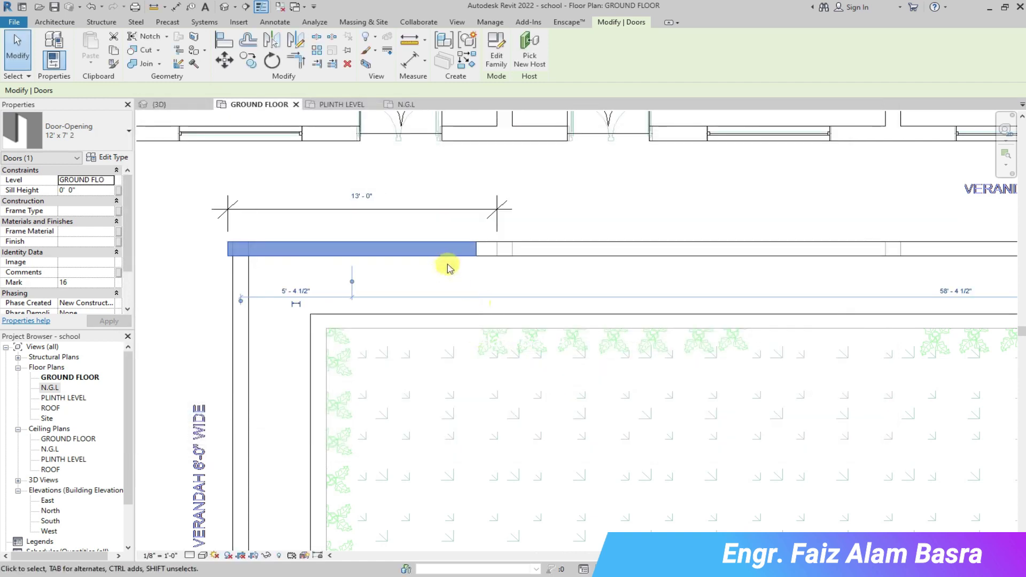
{"action": "left_click", "coordinate": [476, 240]}
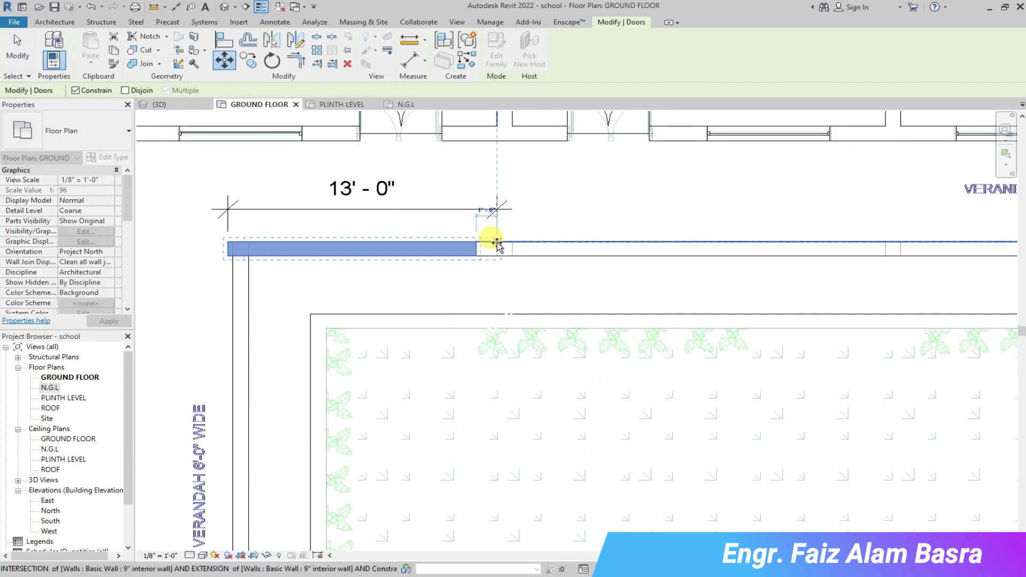
{"action": "left_click", "coordinate": [201, 132]}
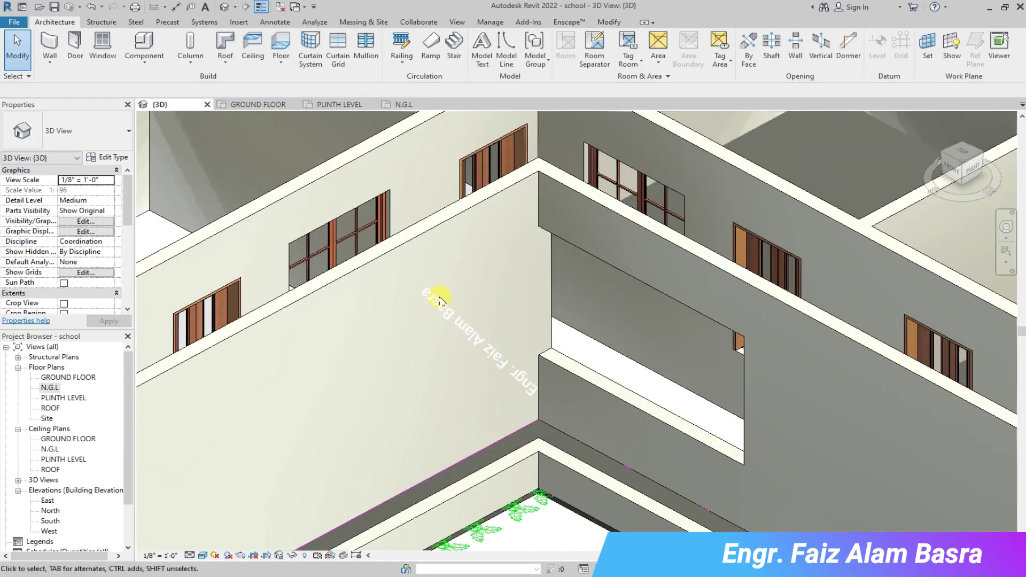
{"action": "scroll", "coordinate": [669, 417], "scroll_direction": "up", "scroll_amount": 1}
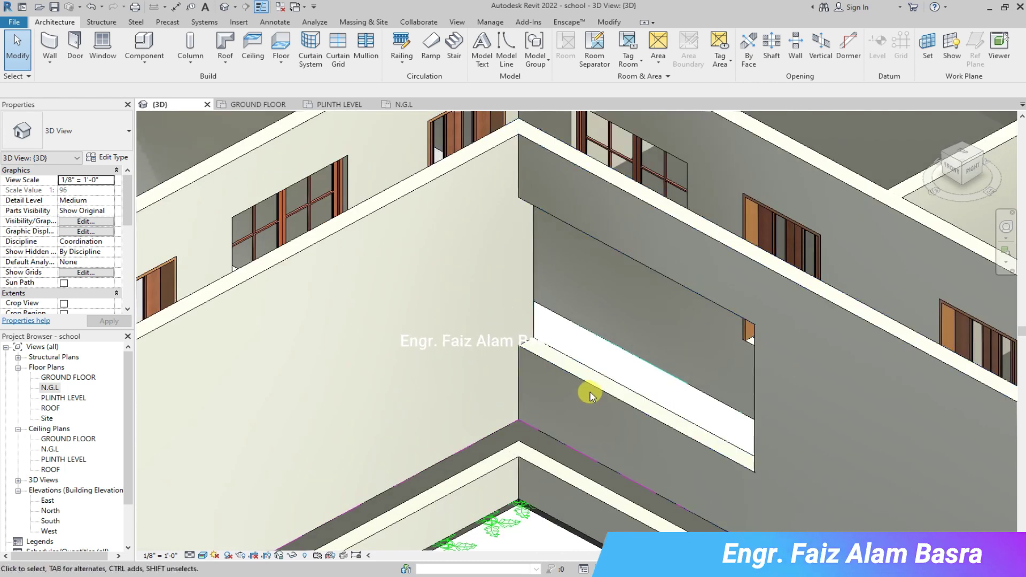
{"action": "left_click", "coordinate": [254, 105]}
- Copy the widened opening to two more positions along the verandah wall
{"action": "left_click", "coordinate": [451, 249]}
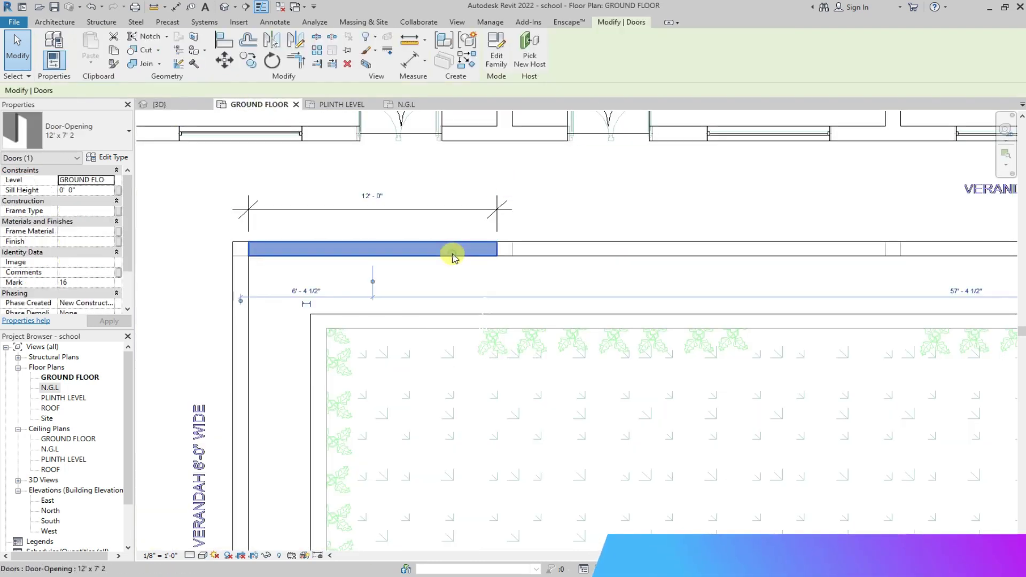
{"action": "left_click", "coordinate": [251, 63]}
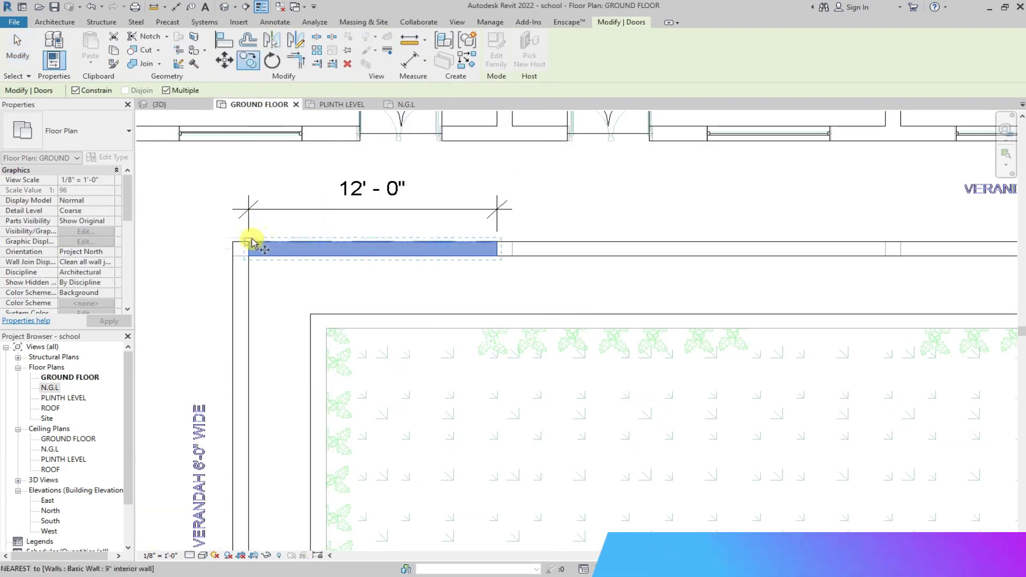
{"action": "scroll", "coordinate": [512, 243], "scroll_direction": "up", "scroll_amount": 1}
{"action": "left_click", "coordinate": [513, 242]}
{"action": "scroll", "coordinate": [172, 225], "scroll_direction": "down", "scroll_amount": 2}
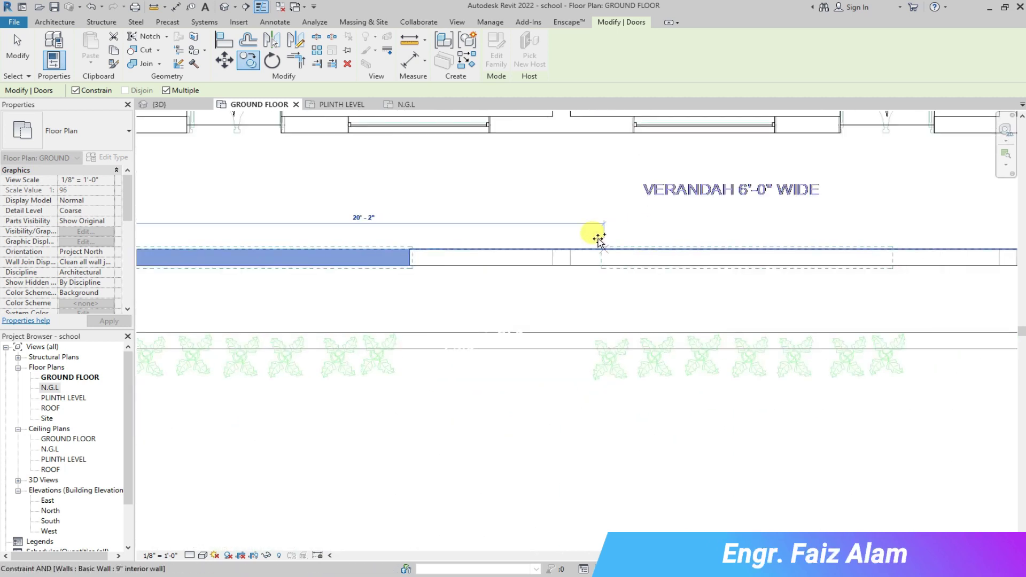
{"action": "scroll", "coordinate": [277, 238], "scroll_direction": "down", "scroll_amount": 1}
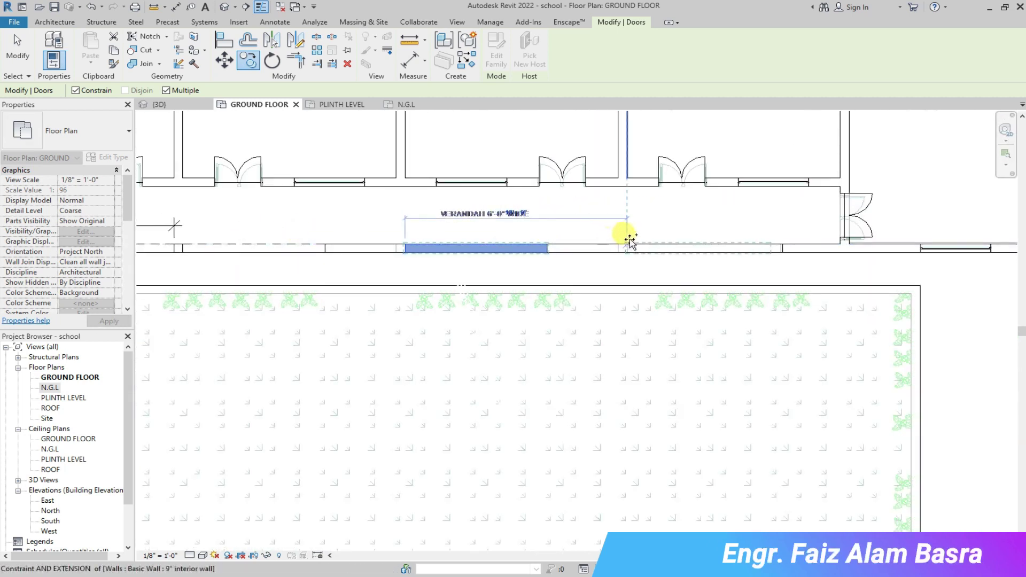
{"action": "left_click", "coordinate": [628, 245]}
{"action": "scroll", "coordinate": [600, 263], "scroll_direction": "down", "scroll_amount": 1}
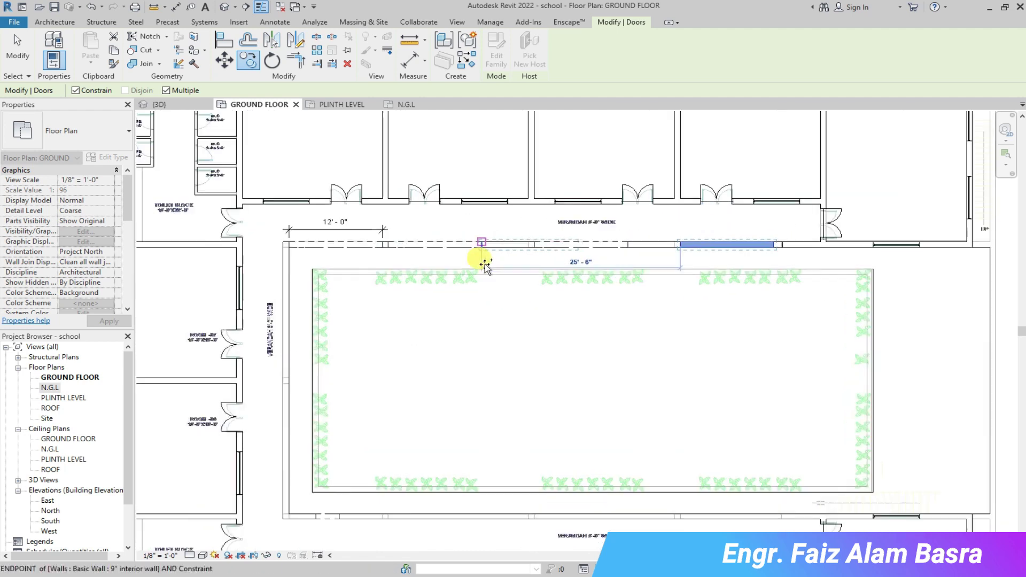
{"action": "scroll", "coordinate": [484, 260], "scroll_direction": "up", "scroll_amount": 1}
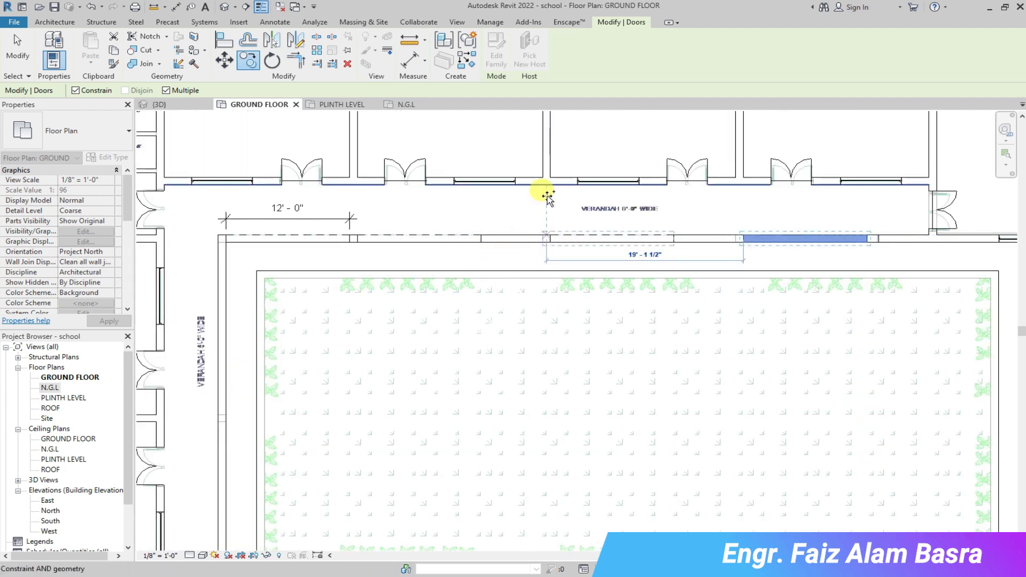
{"action": "left_click", "coordinate": [419, 255]}
{"action": "key", "text": "Escape"}
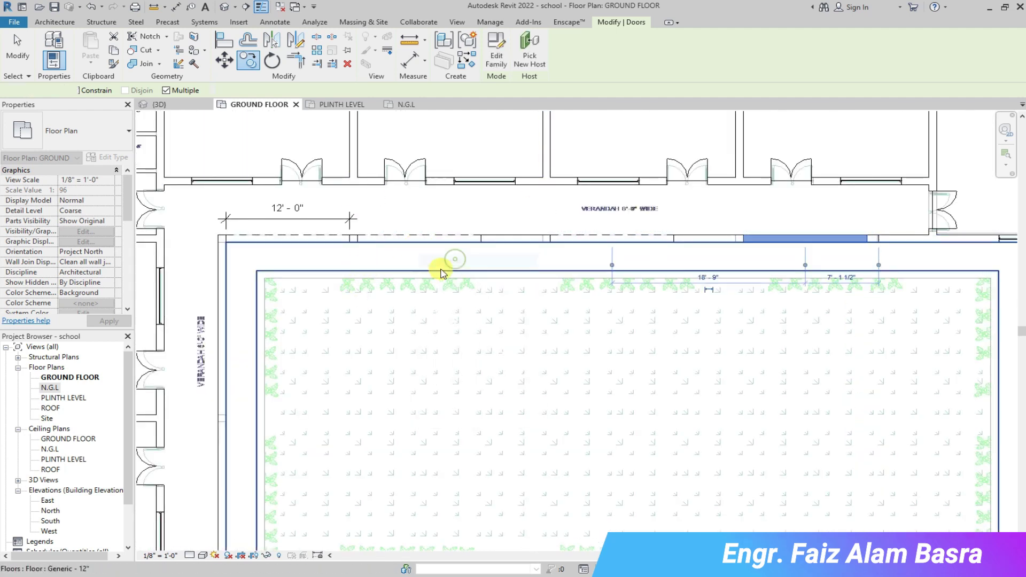
{"action": "scroll", "coordinate": [444, 257], "scroll_direction": "up", "scroll_amount": 1}
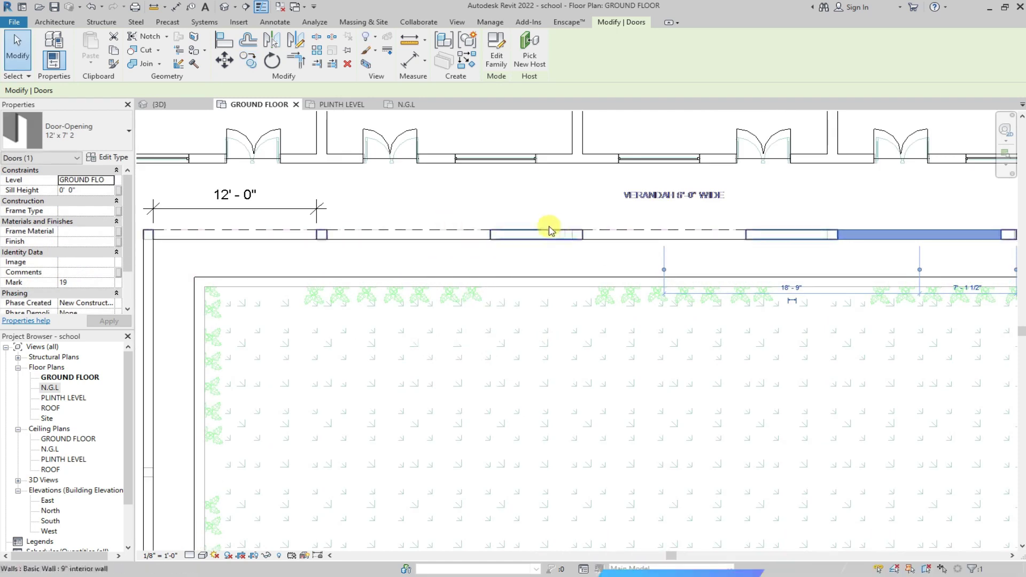
{"action": "scroll", "coordinate": [668, 235], "scroll_direction": "down", "scroll_amount": 2}
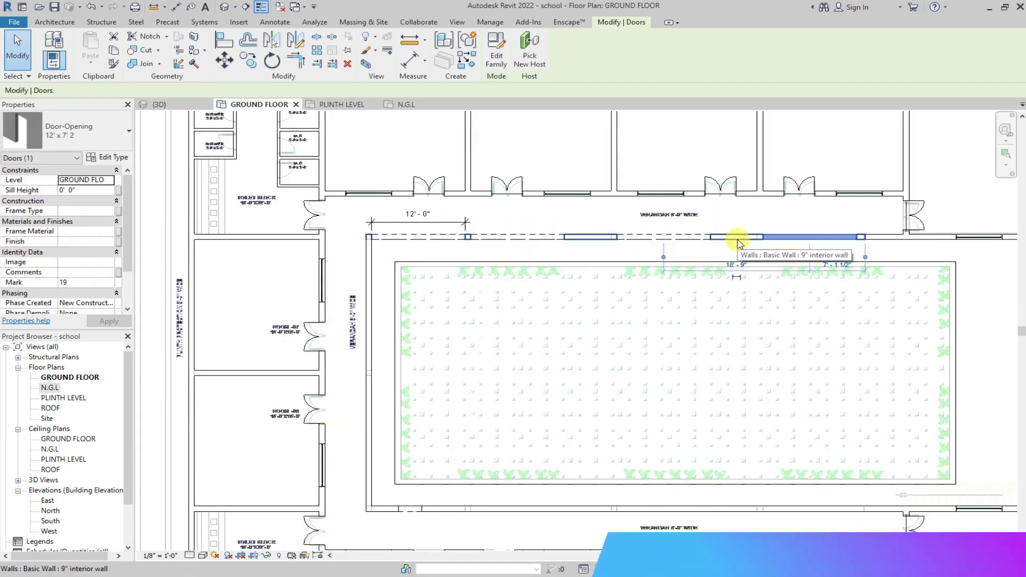
{"action": "left_click", "coordinate": [723, 243]}
{"action": "left_click", "coordinate": [436, 159]}
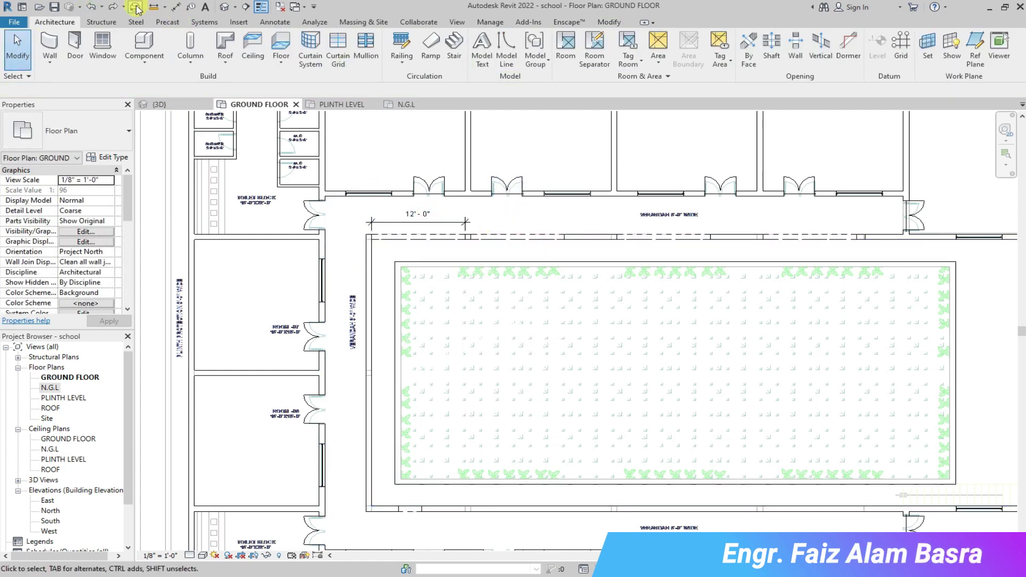
- Undo the last change and review the verandah openings in the 3D view
{"action": "left_click", "coordinate": [90, 9]}
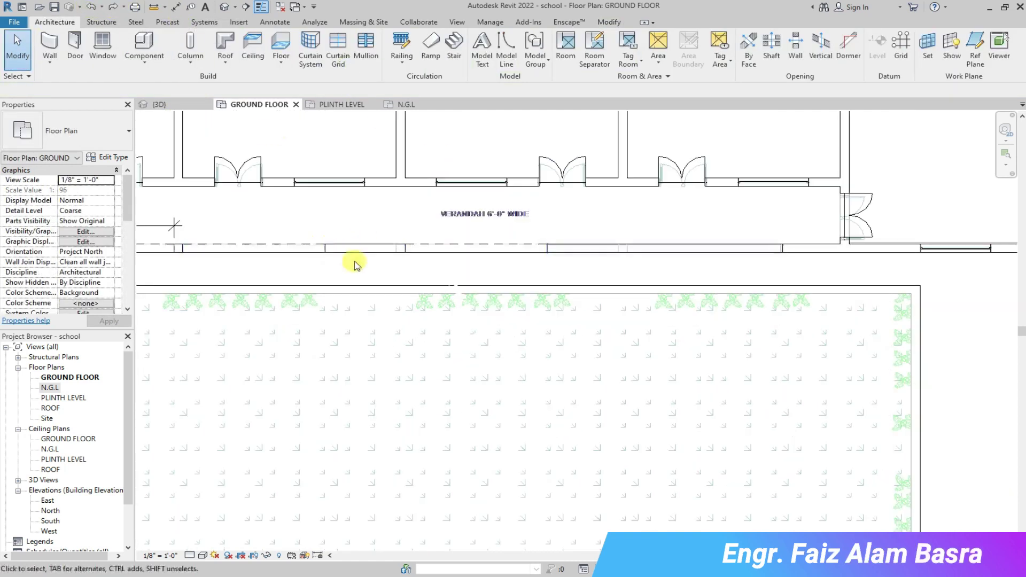
{"action": "left_click", "coordinate": [160, 104]}
{"action": "scroll", "coordinate": [852, 422], "scroll_direction": "up", "scroll_amount": 3}
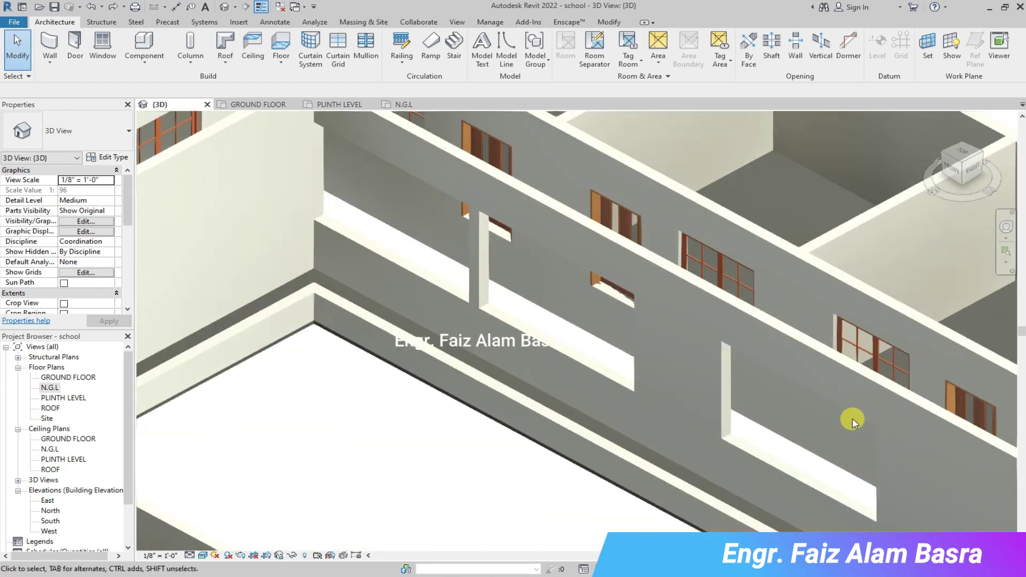
{"action": "scroll", "coordinate": [802, 417], "scroll_direction": "down", "scroll_amount": 5}
{"action": "scroll", "coordinate": [615, 339], "scroll_direction": "down", "scroll_amount": 3}
{"action": "left_click", "coordinate": [262, 105]}
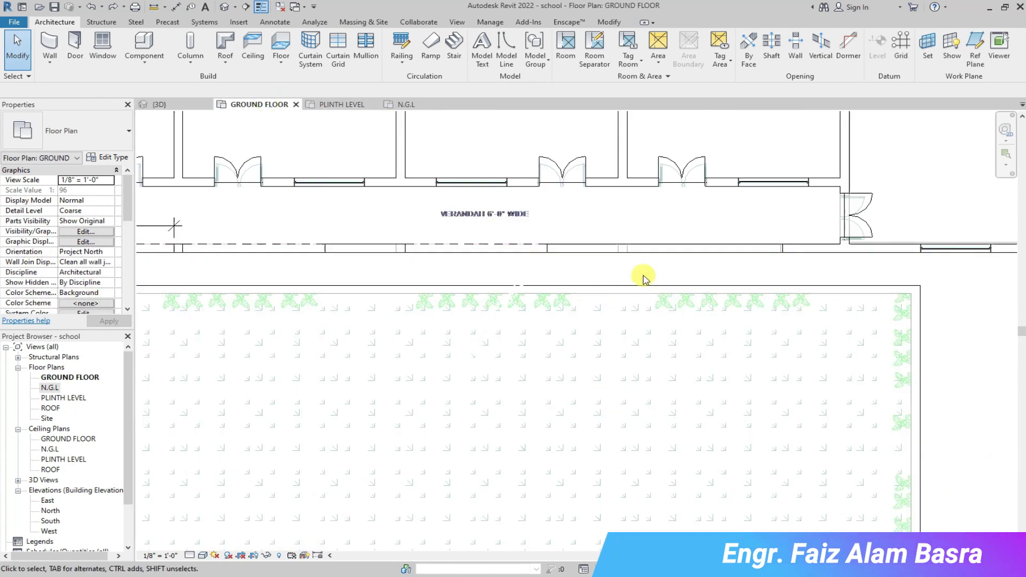
{"action": "scroll", "coordinate": [672, 268], "scroll_direction": "down", "scroll_amount": 2}
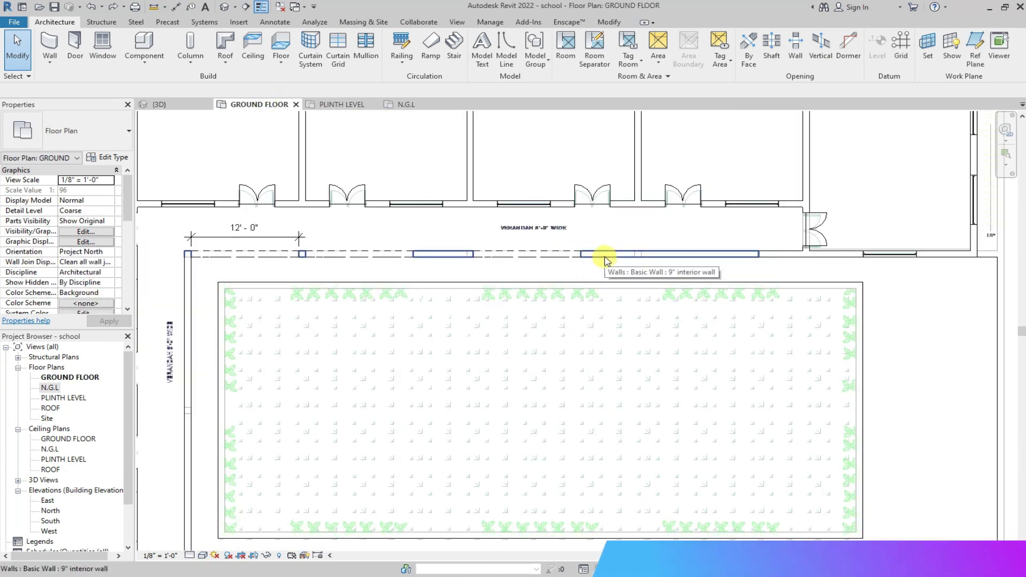
- Delete the 9" verandah interior wall to preview in 3D, then restore it
{"action": "left_click", "coordinate": [605, 256]}
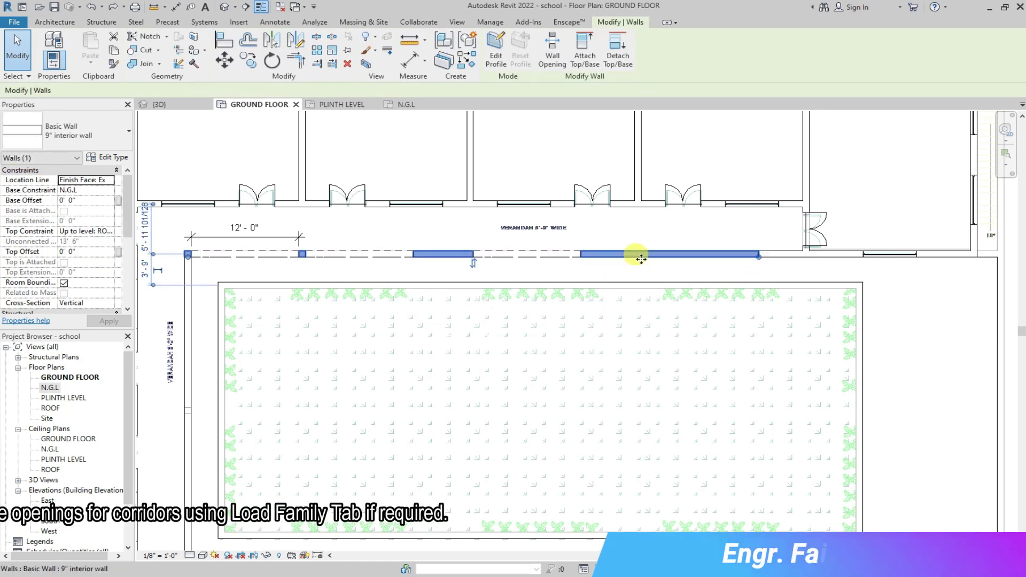
{"action": "key", "text": "Escape"}
{"action": "left_click", "coordinate": [614, 255]}
{"action": "left_click", "coordinate": [348, 65]}
{"action": "left_click", "coordinate": [160, 104]}
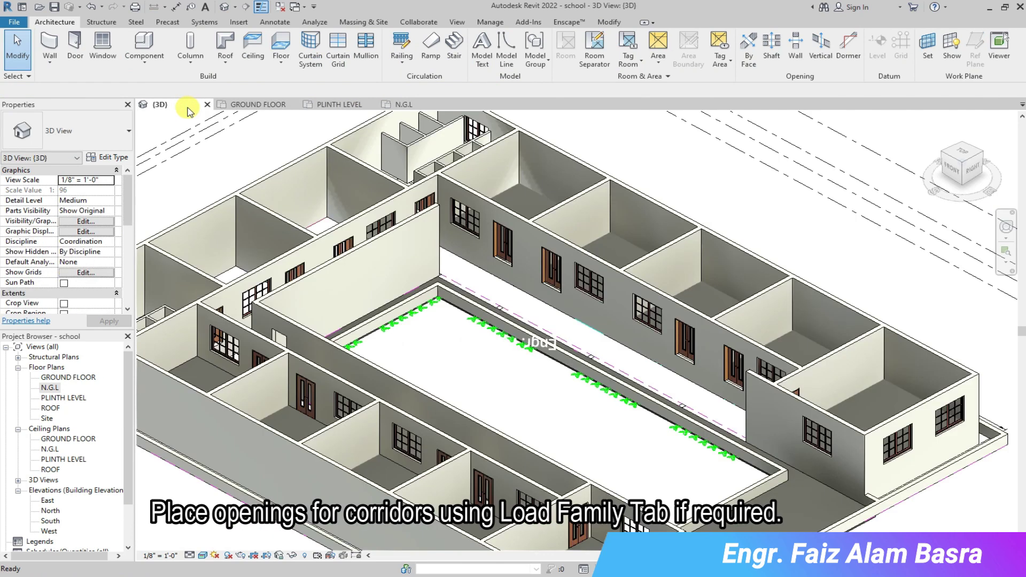
{"action": "left_click", "coordinate": [92, 7]}
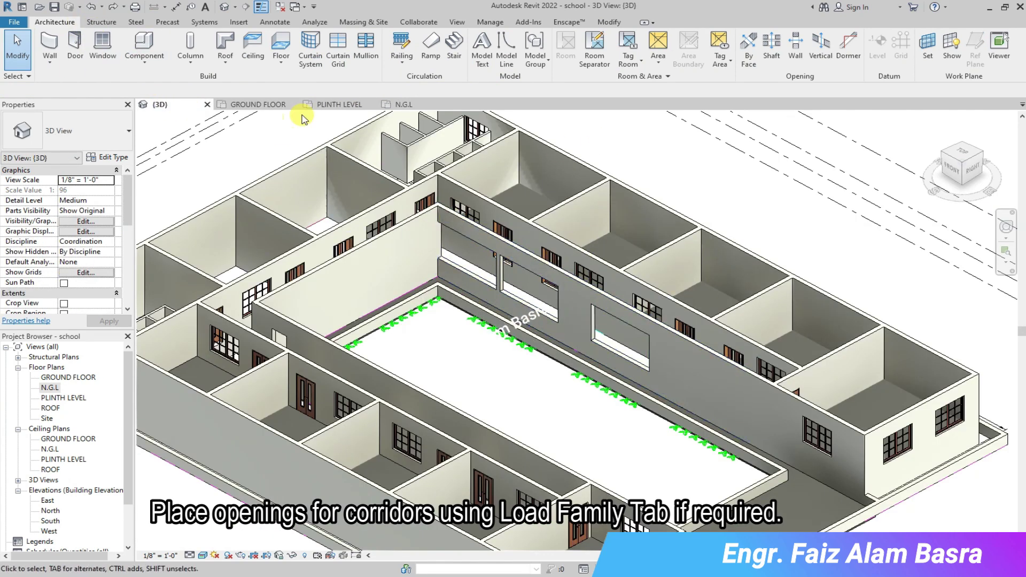
{"action": "key", "text": "ctrl+Tab"}
{"action": "left_click", "coordinate": [75, 47]}
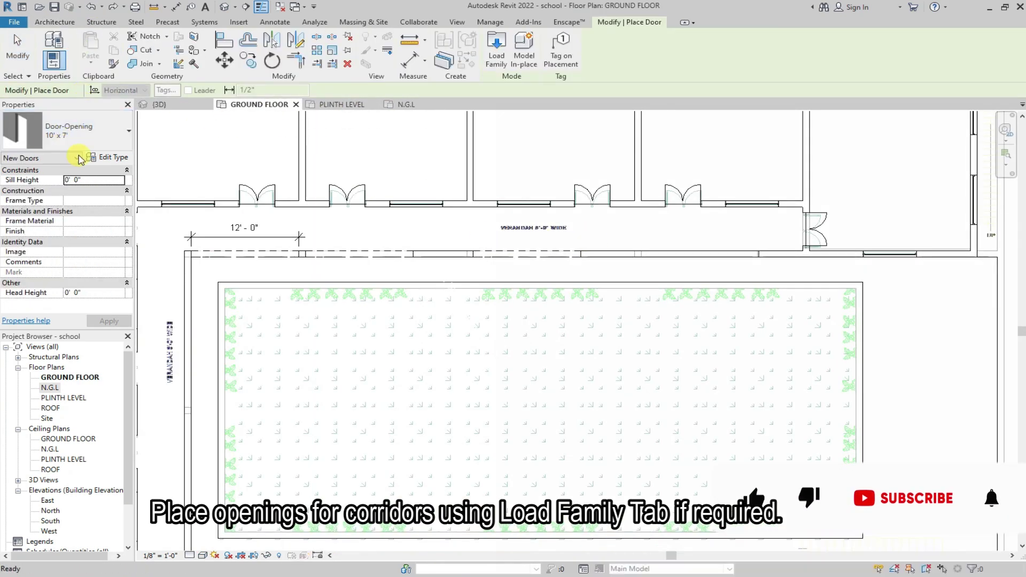
- Add an 18'-0" aligned dimension (DI) along the verandah
{"action": "scroll", "coordinate": [683, 245], "scroll_direction": "up", "scroll_amount": 3}
{"action": "scroll", "coordinate": [683, 252], "scroll_direction": "down", "scroll_amount": 1}
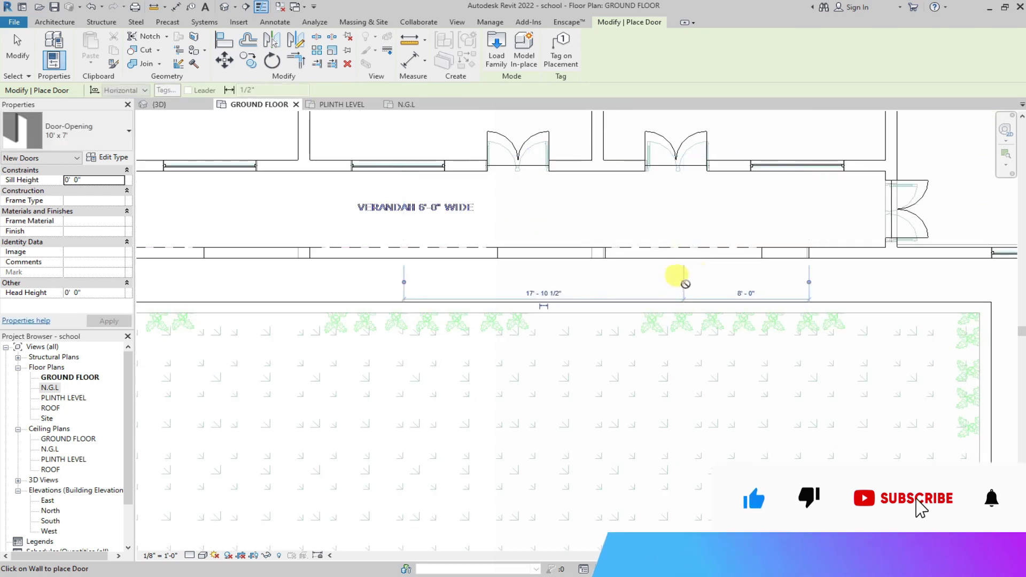
{"action": "key", "text": "d"}
{"action": "key", "text": "i"}
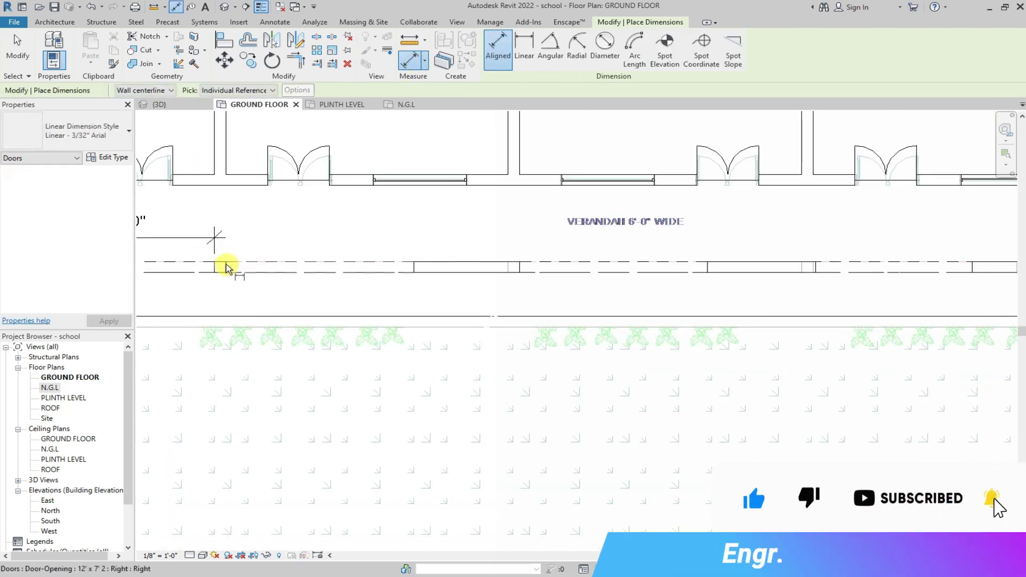
{"action": "left_click", "coordinate": [227, 268]}
{"action": "left_click", "coordinate": [503, 255]}
{"action": "left_click", "coordinate": [411, 238]}
{"action": "key", "text": "Escape"}
{"action": "key", "text": "Escape"}
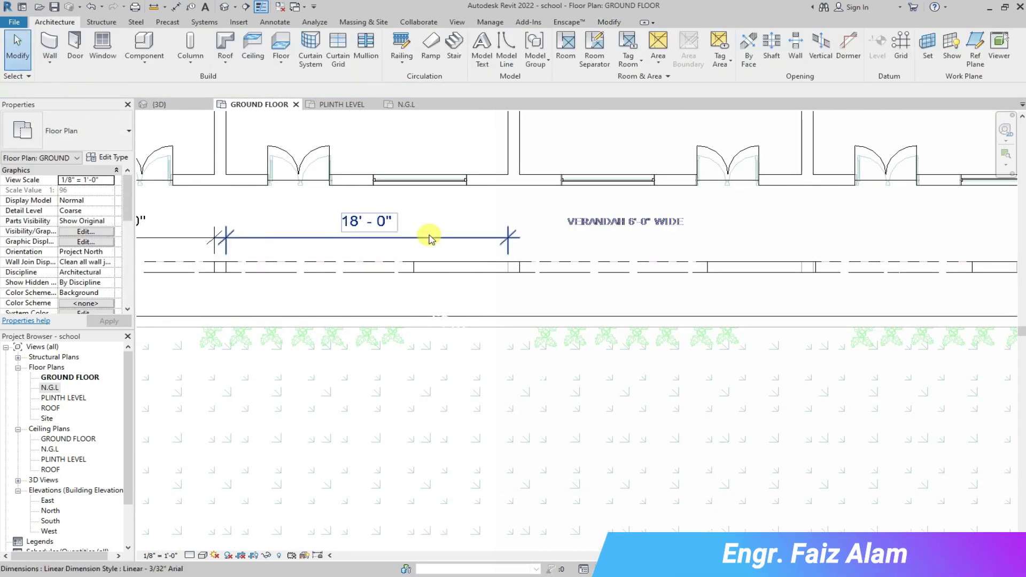
- Duplicate the opening as an 18' x 7' 3 type, 18' wide, and apply it
{"action": "left_click", "coordinate": [411, 268]}
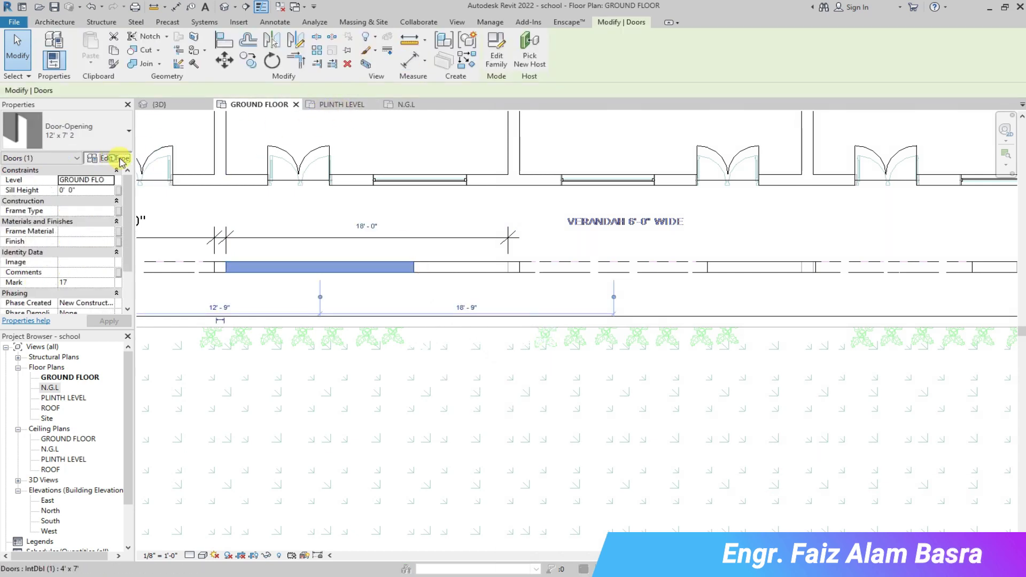
{"action": "left_click", "coordinate": [114, 158]}
{"action": "left_click", "coordinate": [823, 152]}
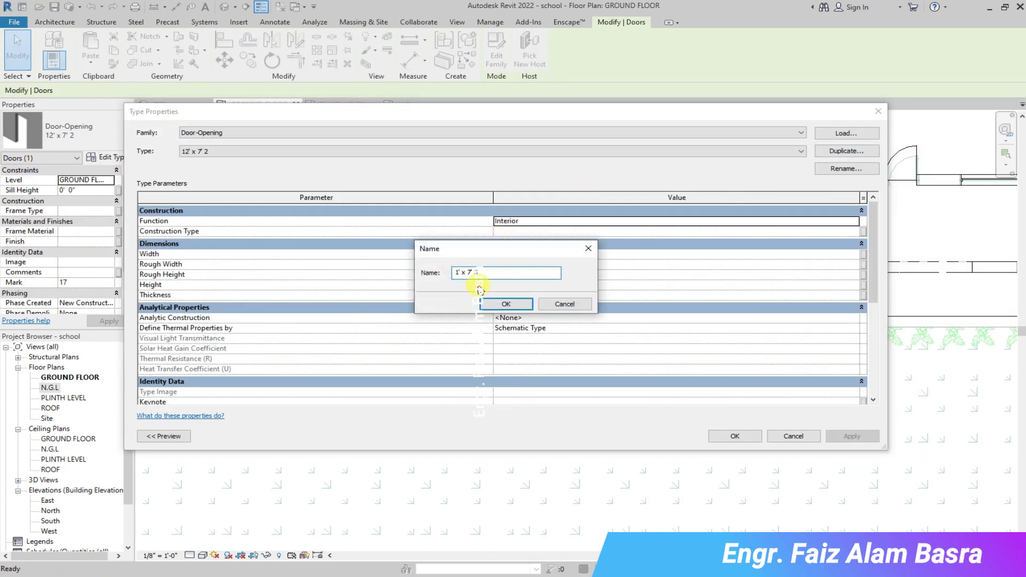
{"action": "left_click", "coordinate": [506, 305]}
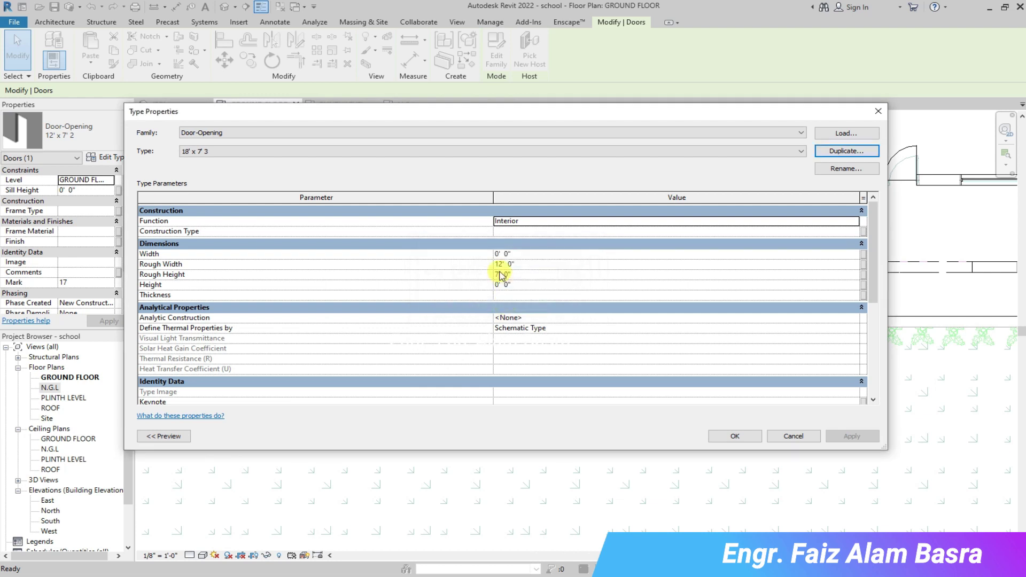
{"action": "left_click", "coordinate": [728, 437]}
{"action": "scroll", "coordinate": [561, 287], "scroll_direction": "up", "scroll_amount": 2}
- Move (MV) the 18' opening to the verandah wall's endpoint
{"action": "key", "text": "m"}
{"action": "key", "text": "v"}
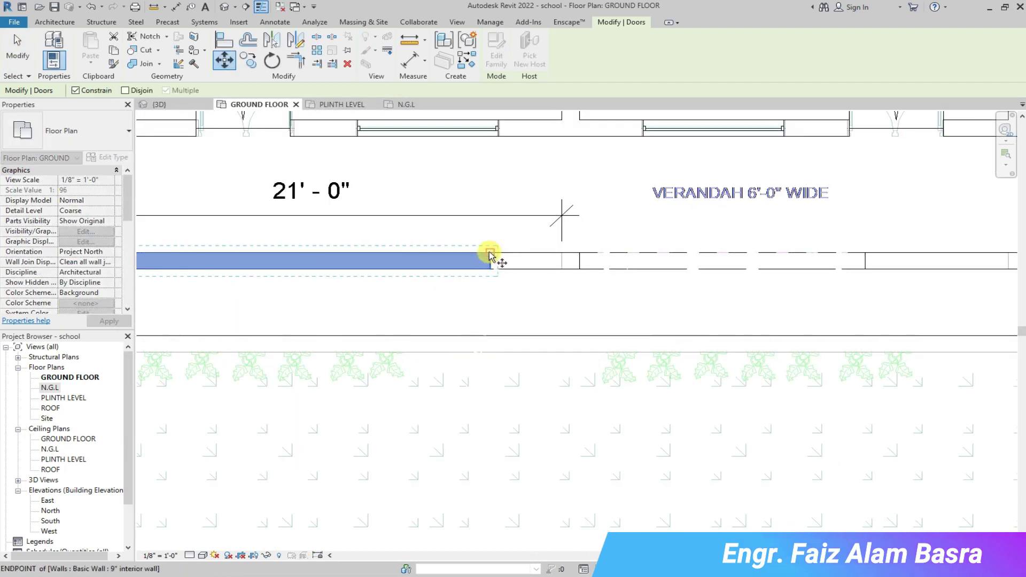
{"action": "left_click", "coordinate": [560, 254]}
{"action": "scroll", "coordinate": [559, 254], "scroll_direction": "down", "scroll_amount": 3}
{"action": "key", "text": "Escape"}
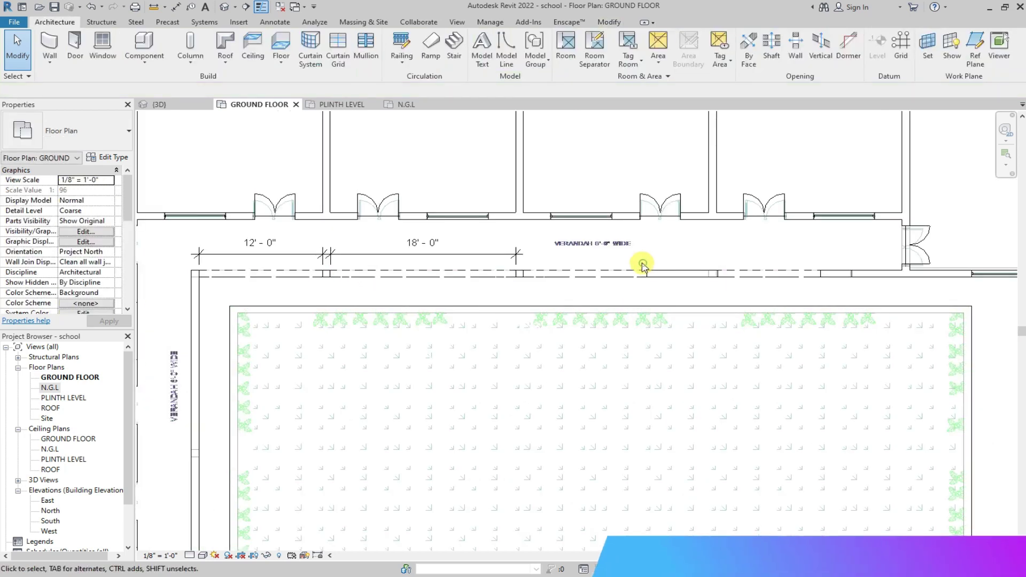
{"action": "scroll", "coordinate": [631, 279], "scroll_direction": "up", "scroll_amount": 2}
- Switch the next verandah opening to 18' x 7' 3 and shift it 3' right
{"action": "left_click", "coordinate": [664, 276]}
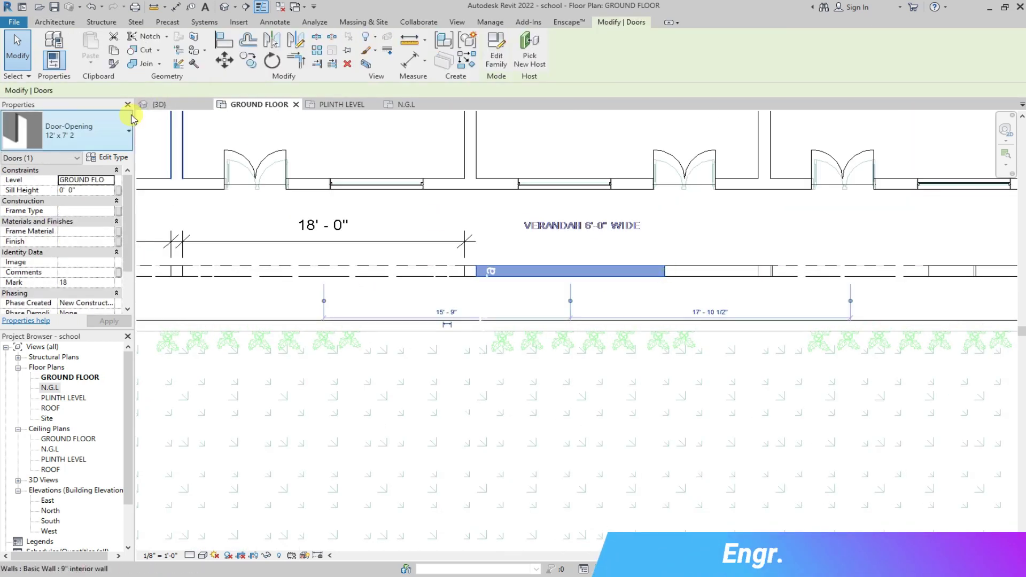
{"action": "left_click", "coordinate": [75, 131]}
{"action": "left_click", "coordinate": [32, 234]}
{"action": "scroll", "coordinate": [717, 268], "scroll_direction": "up", "scroll_amount": 2}
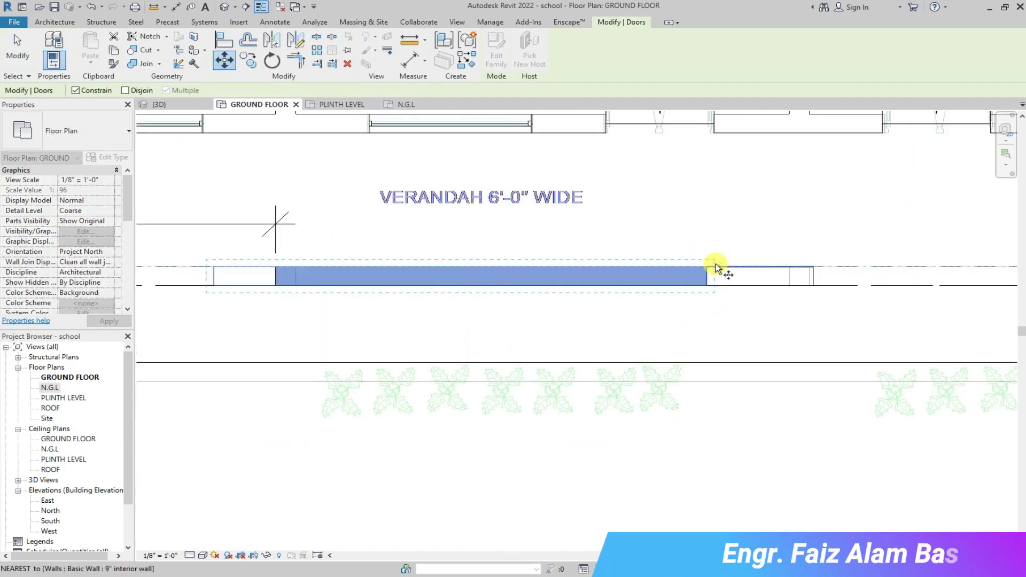
{"action": "left_click_drag", "start_coordinate": [717, 268], "coordinate": [664, 248]}
{"action": "scroll", "coordinate": [569, 203], "scroll_direction": "down", "scroll_amount": 3}
{"action": "scroll", "coordinate": [347, 182], "scroll_direction": "down", "scroll_amount": 2}
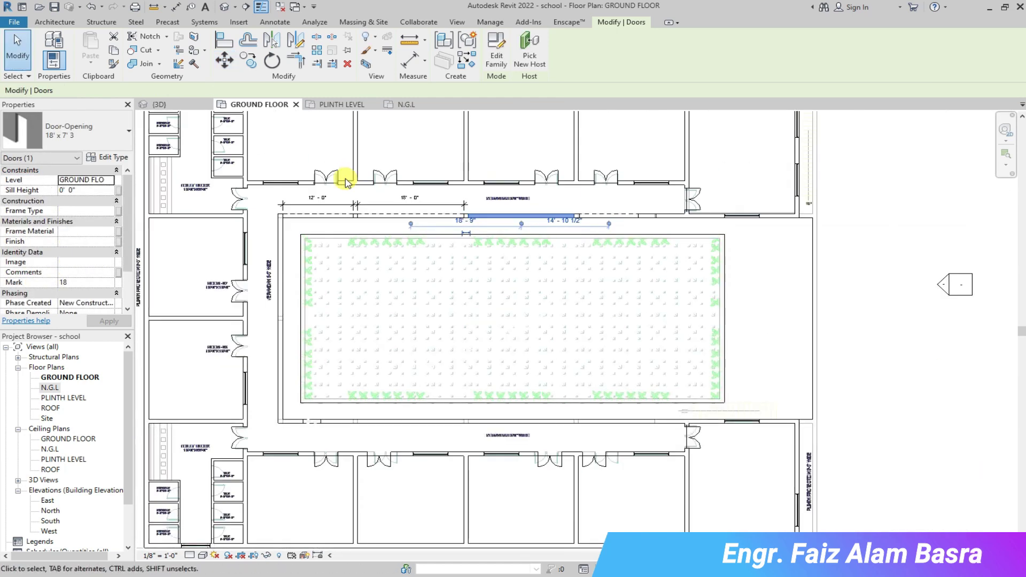
{"action": "scroll", "coordinate": [322, 440], "scroll_direction": "up", "scroll_amount": 2}
{"action": "key", "text": "Escape"}
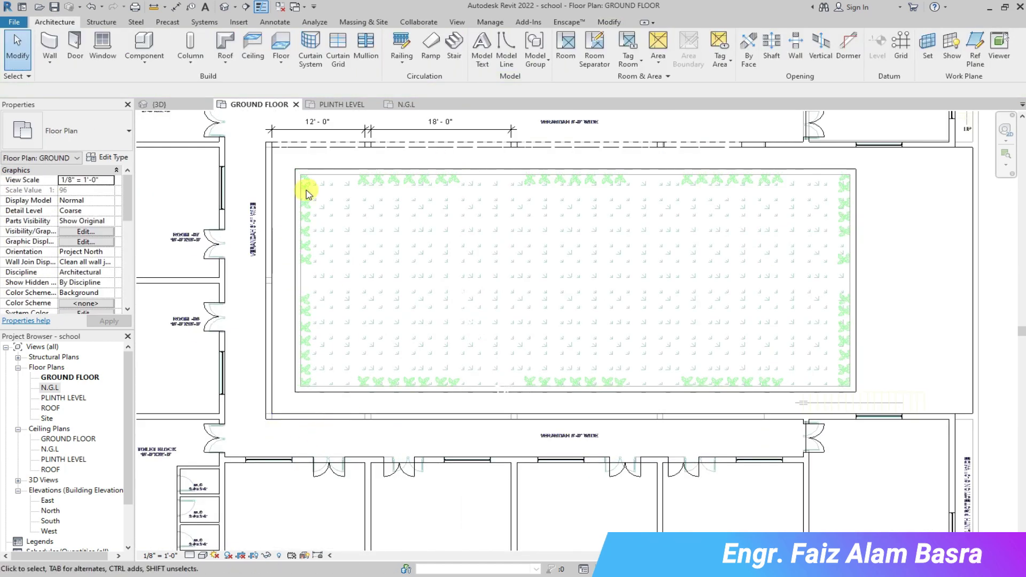
{"action": "scroll", "coordinate": [367, 195], "scroll_direction": "up", "scroll_amount": 3}
- Select the top-wall door opening and start a copy, then cancel it
{"action": "left_click", "coordinate": [300, 145]}
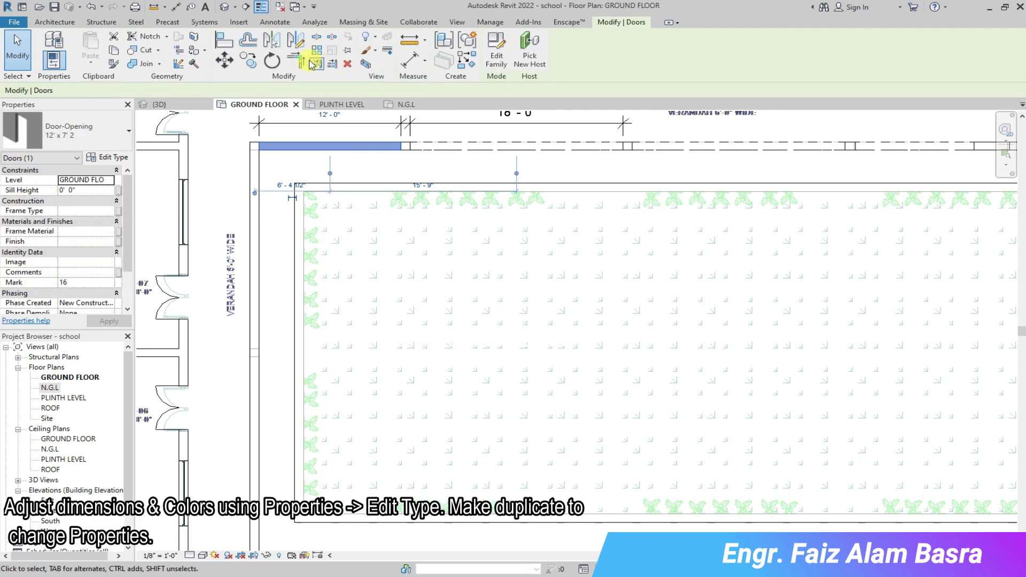
{"action": "scroll", "coordinate": [262, 146], "scroll_direction": "up", "scroll_amount": 2}
{"action": "left_click", "coordinate": [262, 145]}
{"action": "scroll", "coordinate": [305, 271], "scroll_direction": "down", "scroll_amount": 3}
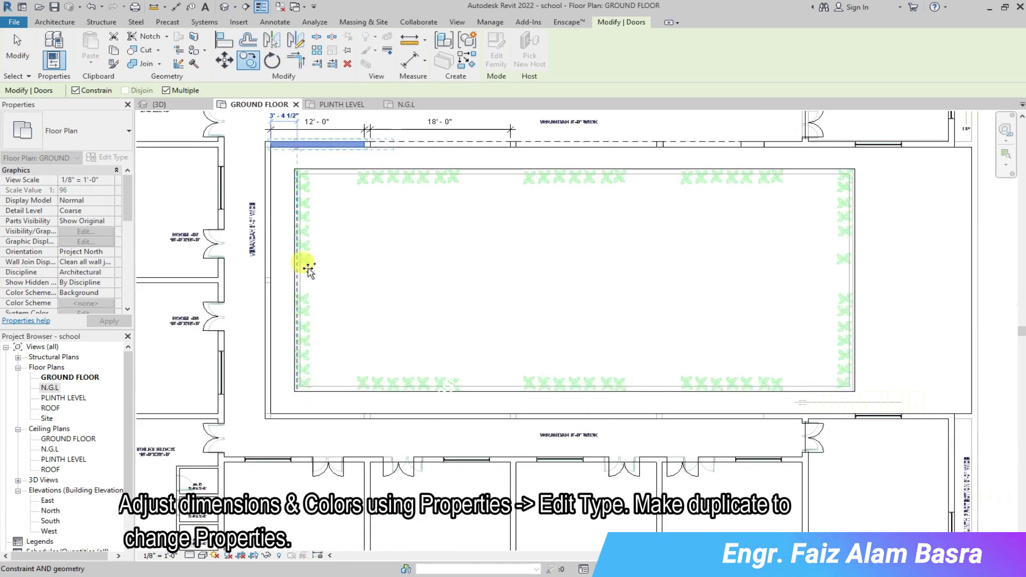
{"action": "scroll", "coordinate": [255, 392], "scroll_direction": "up", "scroll_amount": 3}
{"action": "scroll", "coordinate": [251, 384], "scroll_direction": "down", "scroll_amount": 1}
{"action": "scroll", "coordinate": [282, 417], "scroll_direction": "down", "scroll_amount": 1}
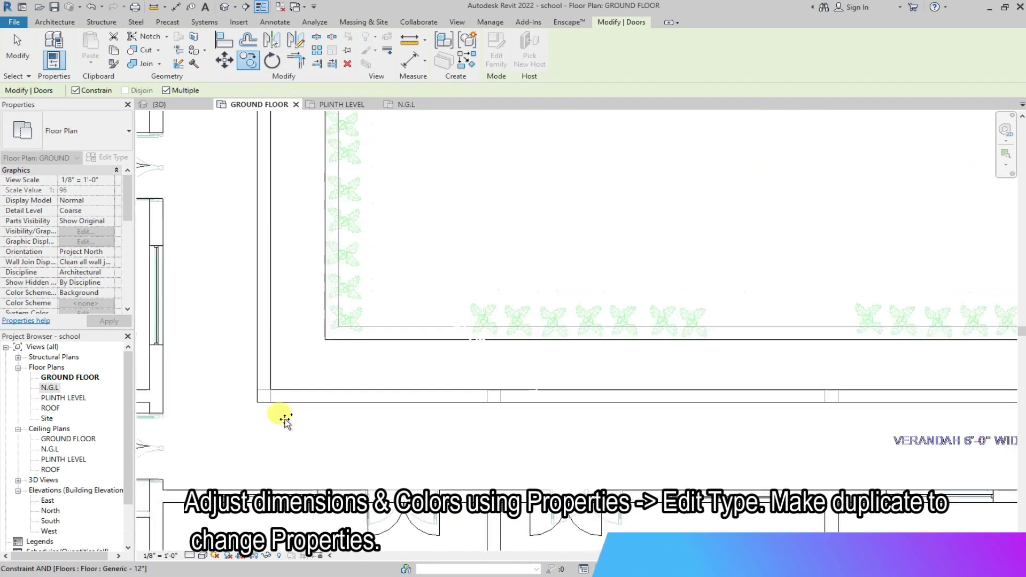
{"action": "scroll", "coordinate": [281, 416], "scroll_direction": "down", "scroll_amount": 1}
{"action": "key", "text": "Escape"}
{"action": "scroll", "coordinate": [341, 263], "scroll_direction": "down", "scroll_amount": 3}
{"action": "scroll", "coordinate": [435, 143], "scroll_direction": "up", "scroll_amount": 4}
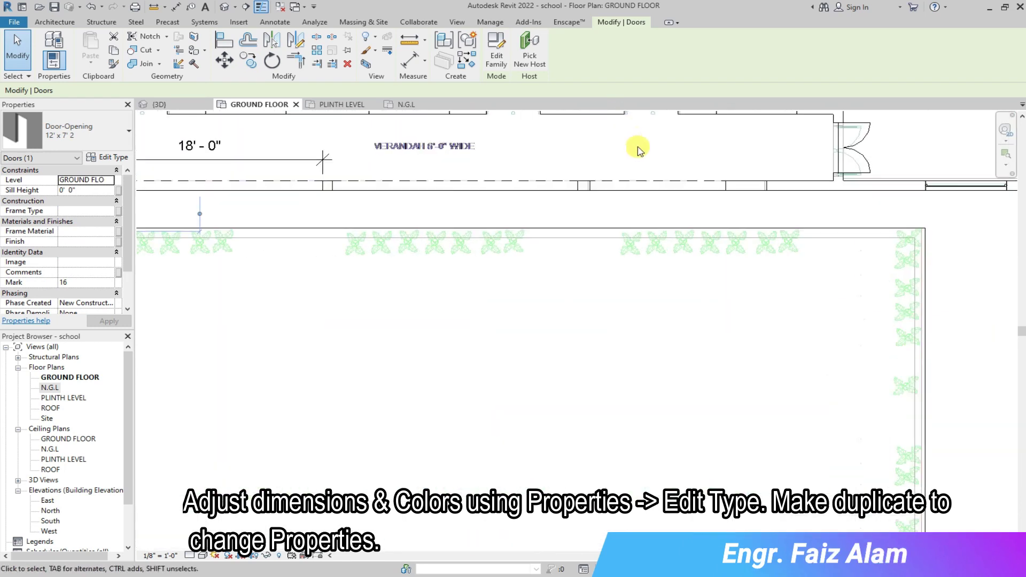
{"action": "scroll", "coordinate": [577, 264], "scroll_direction": "down", "scroll_amount": 1}
- Change another opening to 18' x 7' 3, move it into place, and view in 3D
{"action": "left_click", "coordinate": [649, 222]}
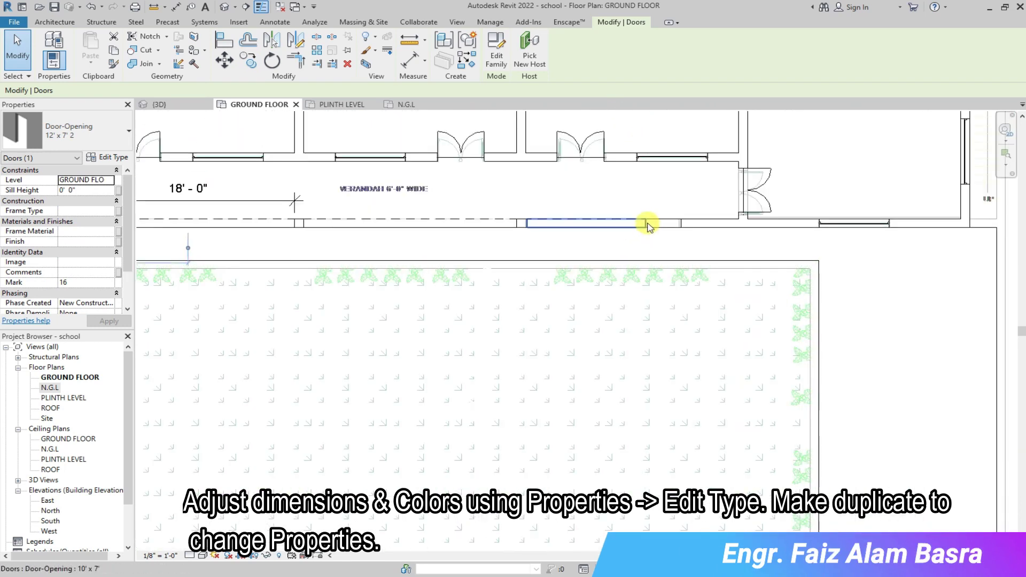
{"action": "left_click", "coordinate": [106, 141]}
{"action": "left_click", "coordinate": [45, 162]}
{"action": "scroll", "coordinate": [419, 181], "scroll_direction": "up", "scroll_amount": 2}
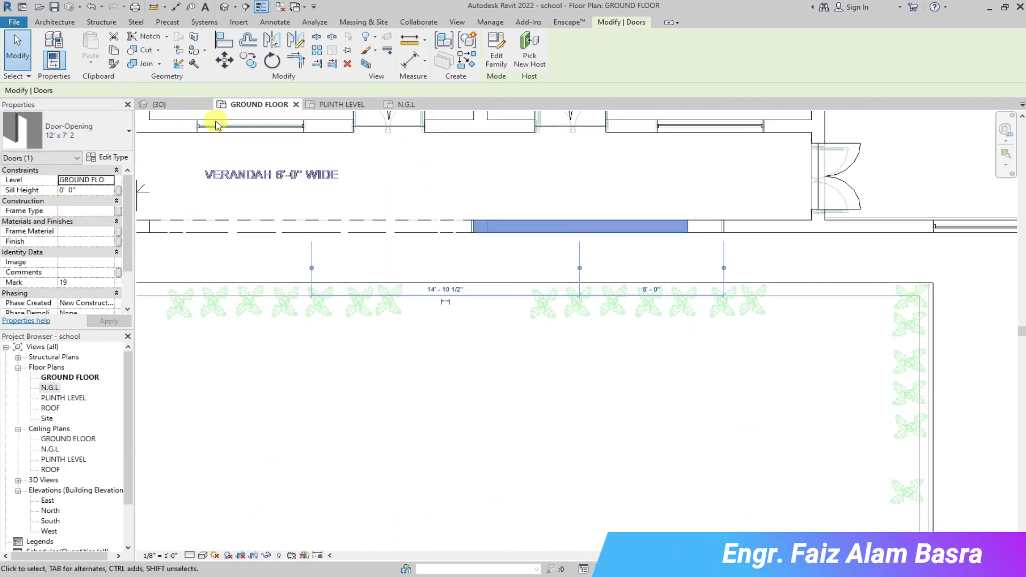
{"action": "key", "text": "m"}
{"action": "key", "text": "v"}
{"action": "scroll", "coordinate": [481, 222], "scroll_direction": "up", "scroll_amount": 3}
{"action": "left_click", "coordinate": [495, 218]}
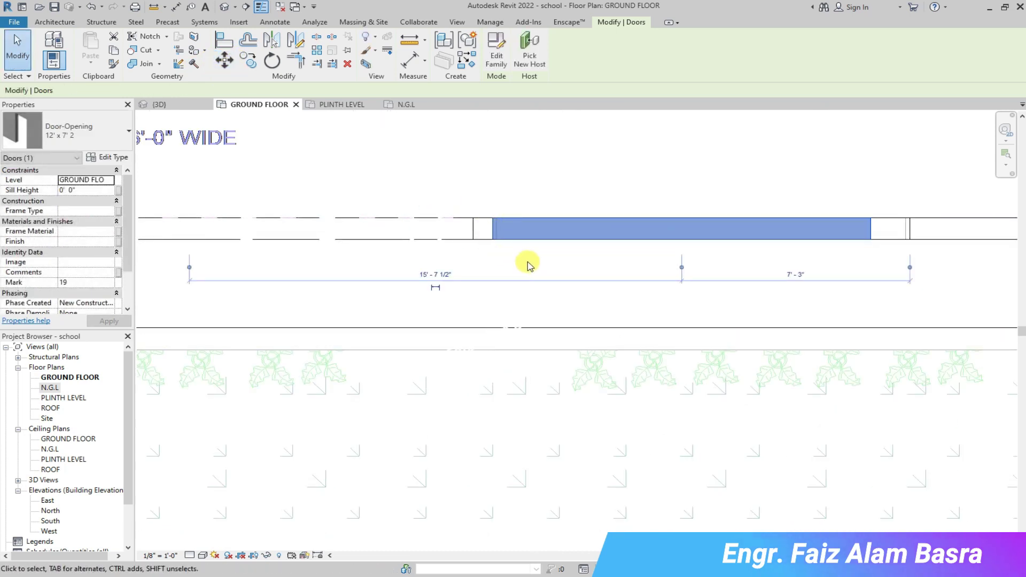
{"action": "left_click", "coordinate": [528, 264]}
{"action": "scroll", "coordinate": [527, 263], "scroll_direction": "down", "scroll_amount": 3}
{"action": "key", "text": "ctrl+Tab"}
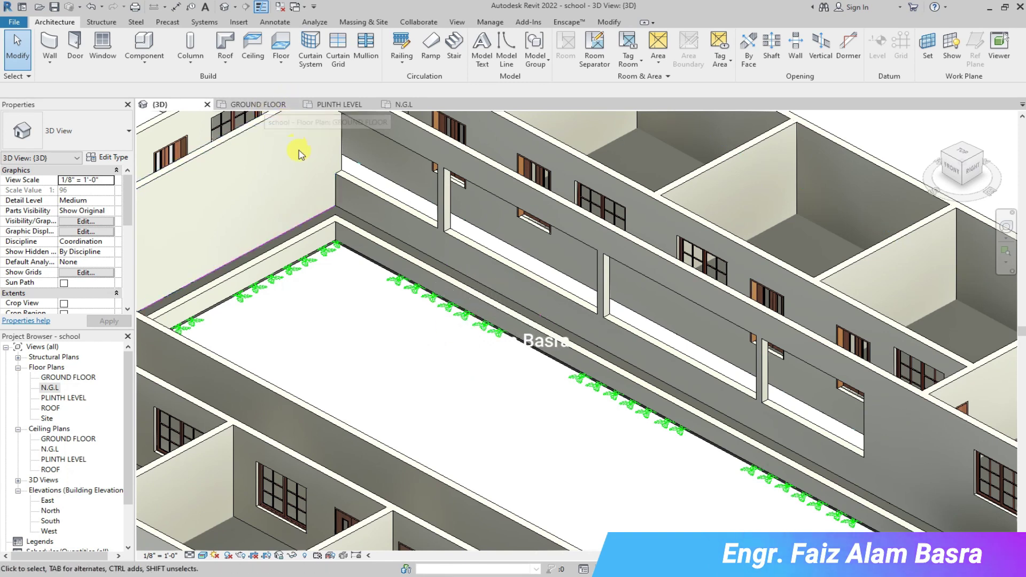
{"action": "scroll", "coordinate": [291, 131], "scroll_direction": "down", "scroll_amount": 2}
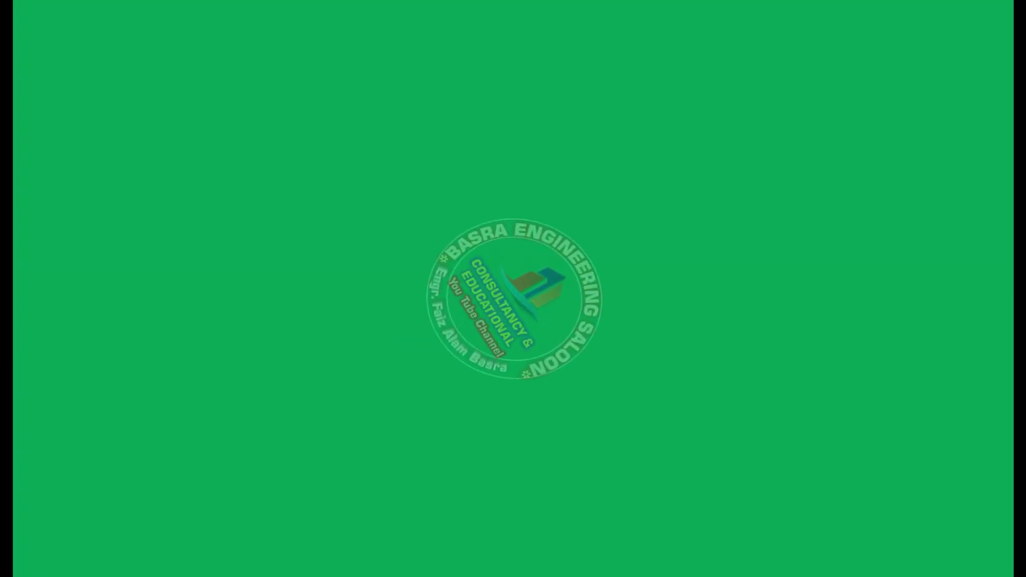